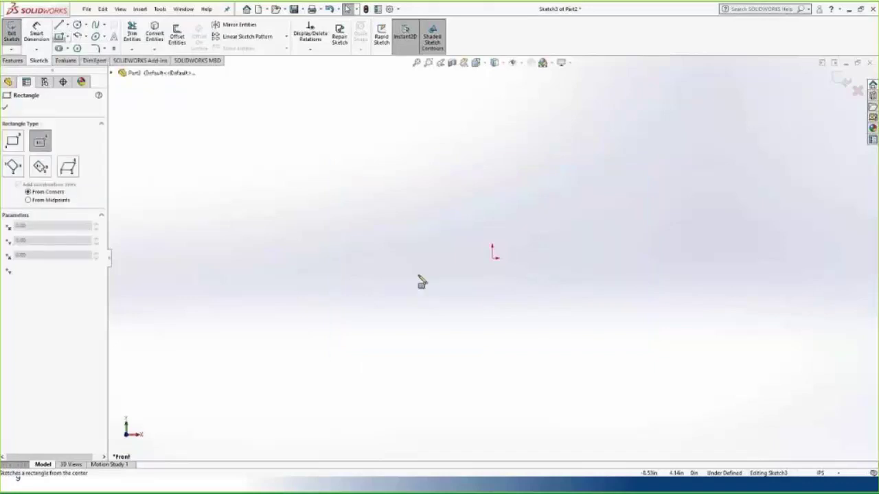
Step: Sketch a center rectangle about 5.54 in wide and 6.08 in high, centered on the origin
{"action": "left_click", "coordinate": [491, 254]}
{"action": "left_click", "coordinate": [617, 396]}
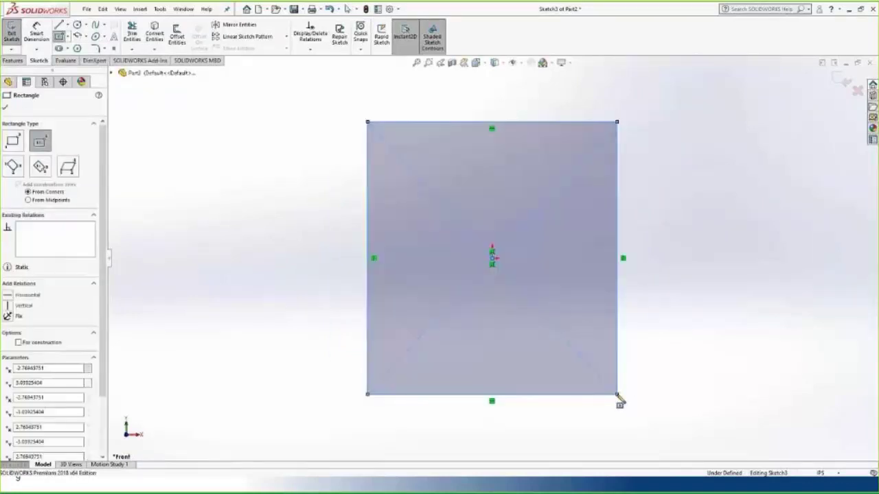
{"action": "key", "text": "Escape"}
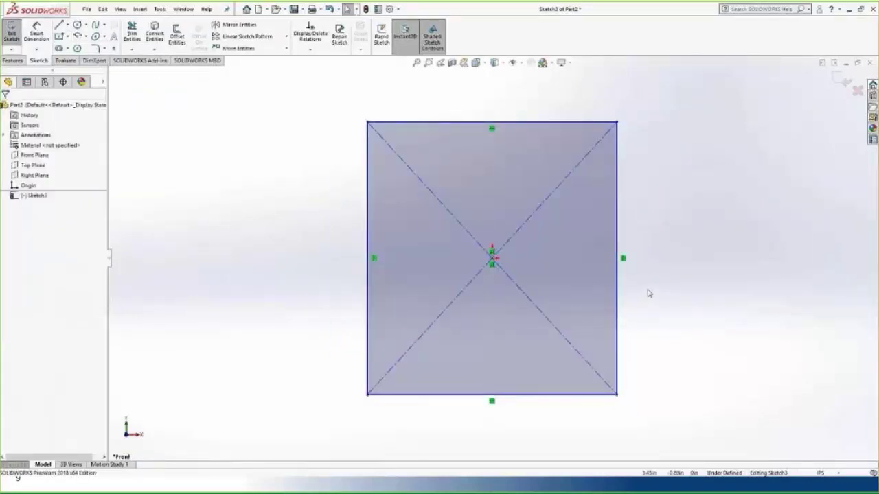
Step: Dimension the rectangle's height as 84 in
{"action": "right_click_drag", "start_coordinate": [688, 292], "coordinate": [682, 245]}
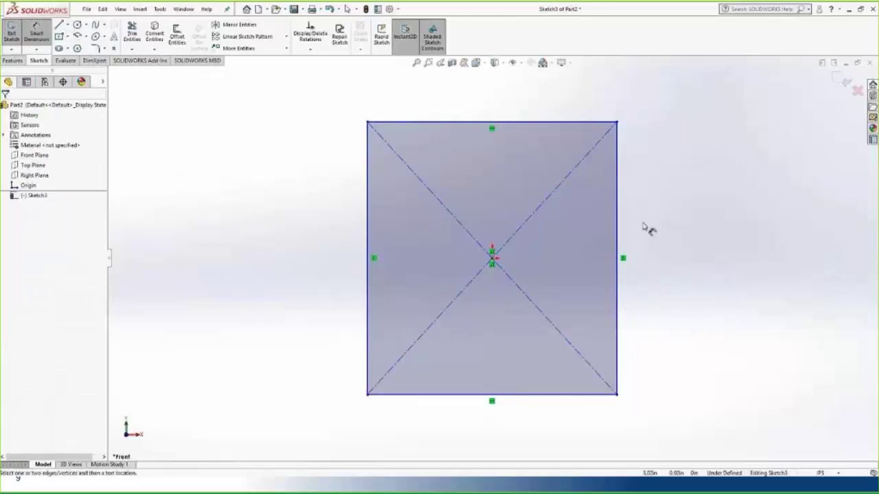
{"action": "left_click", "coordinate": [622, 217]}
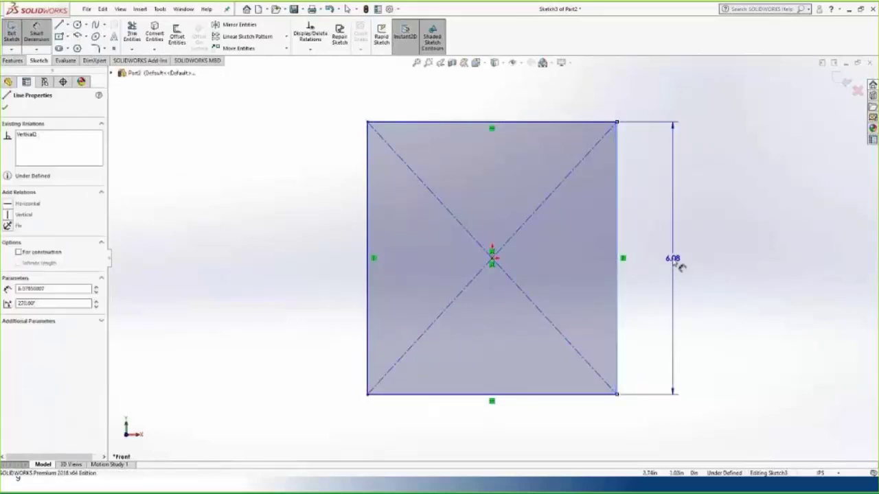
{"action": "left_click", "coordinate": [677, 265]}
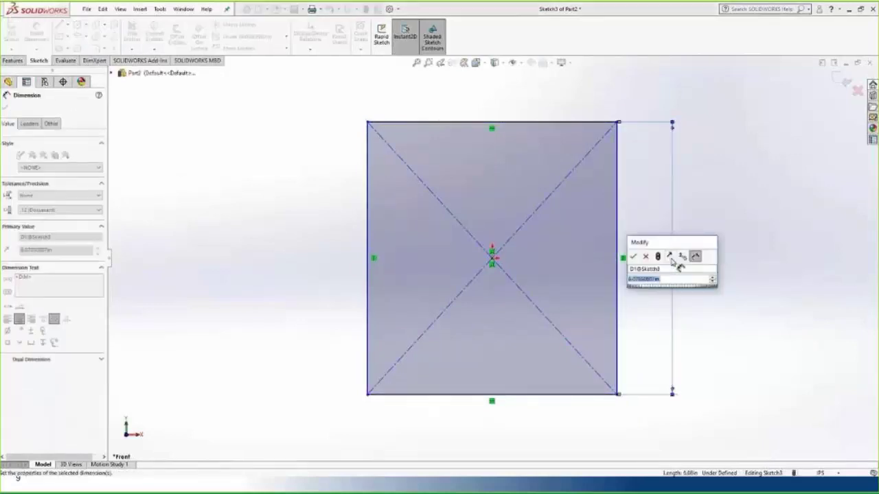
{"action": "type", "text": "84"}
{"action": "key", "text": "Return"}
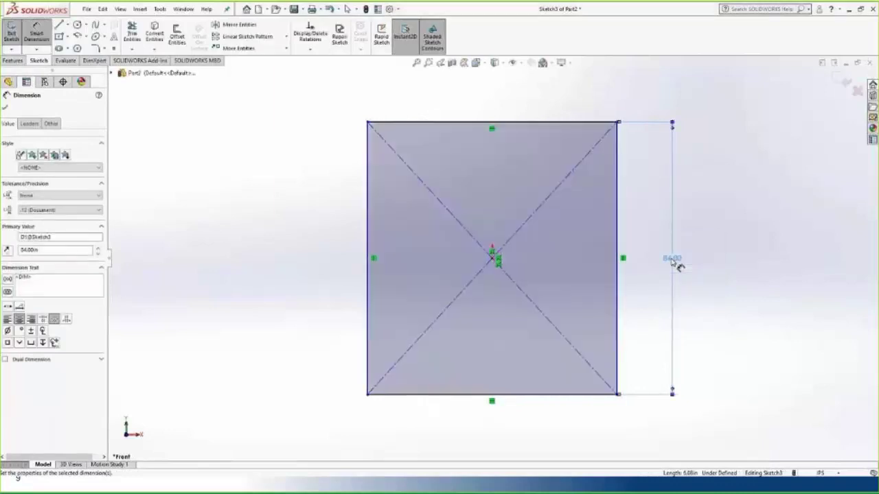
Step: Dimension the rectangle's width along its bottom edge as 72 in
{"action": "left_click", "coordinate": [556, 393]}
{"action": "left_click", "coordinate": [499, 434]}
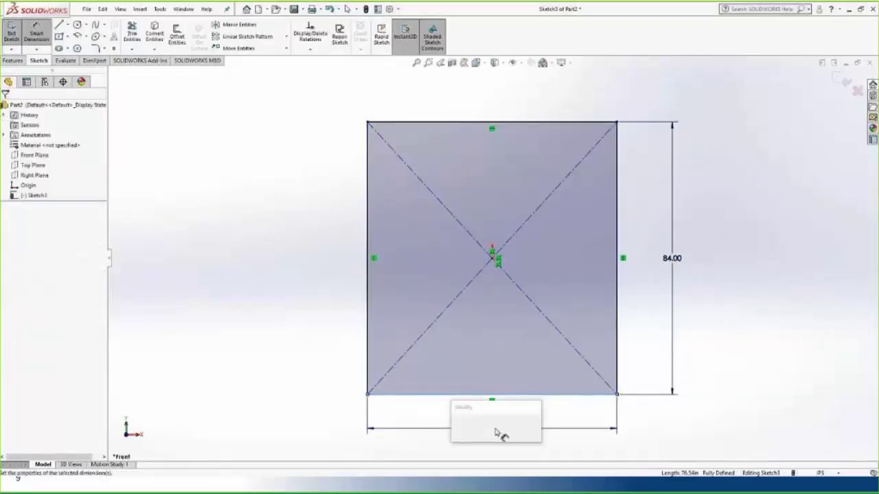
{"action": "type", "text": "72"}
{"action": "key", "text": "Return"}
{"action": "key", "text": "Escape"}
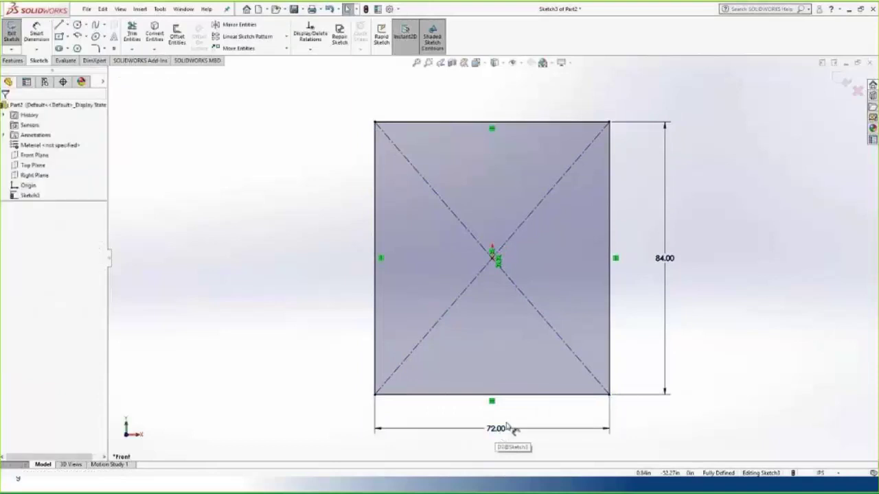
Step: Convert the rectangle's four edges to construction geometry and close the sketch
{"action": "left_click", "coordinate": [535, 397]}
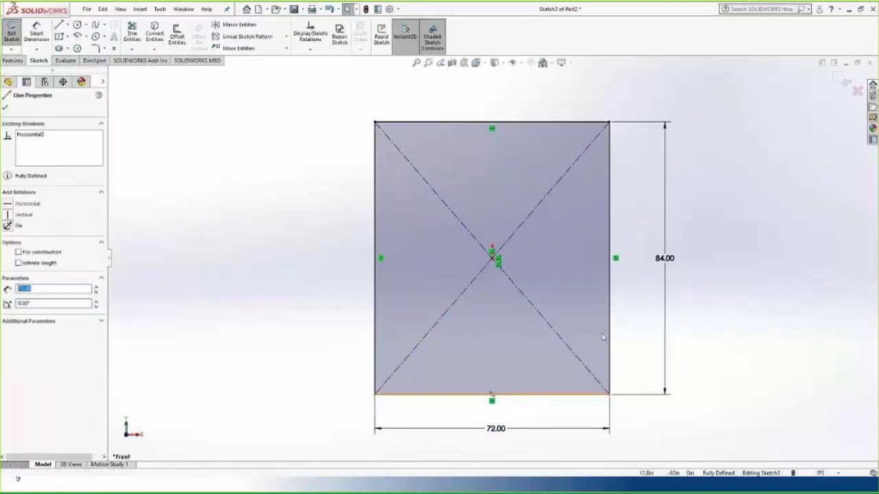
{"action": "left_click", "coordinate": [609, 316], "text": "ctrl"}
{"action": "left_click", "coordinate": [499, 122], "text": "ctrl"}
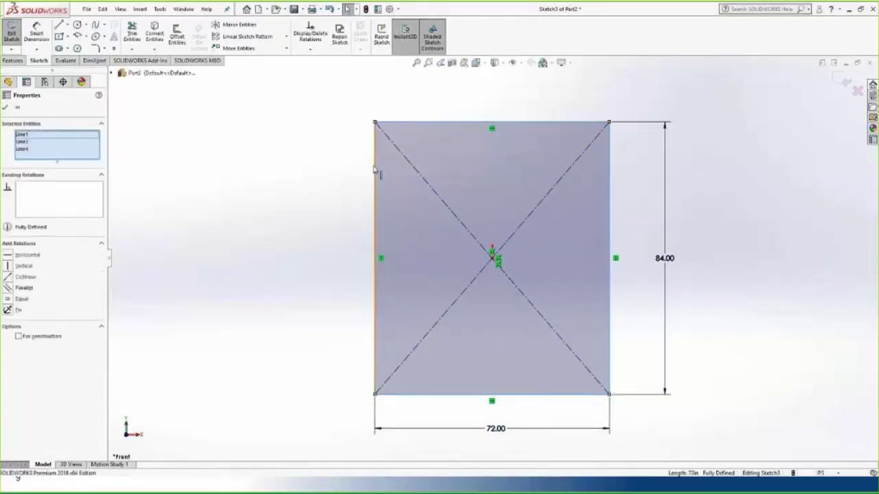
{"action": "left_click", "coordinate": [378, 172], "text": "ctrl"}
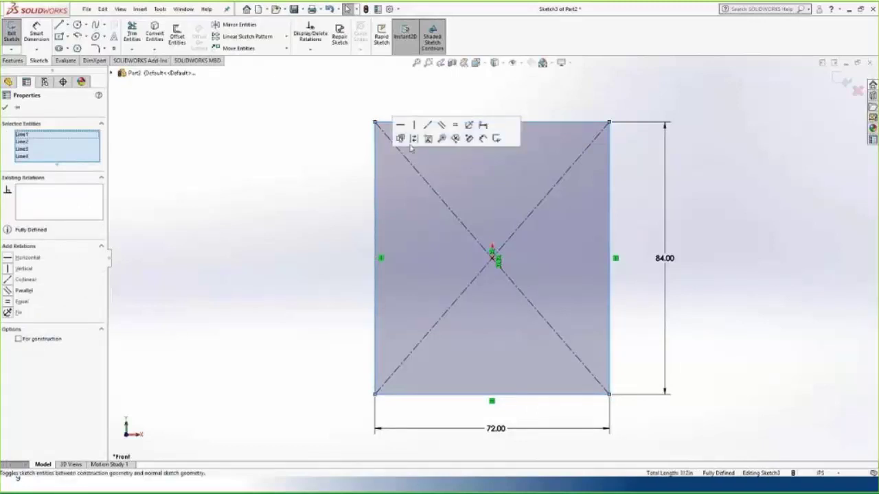
{"action": "left_click", "coordinate": [771, 205]}
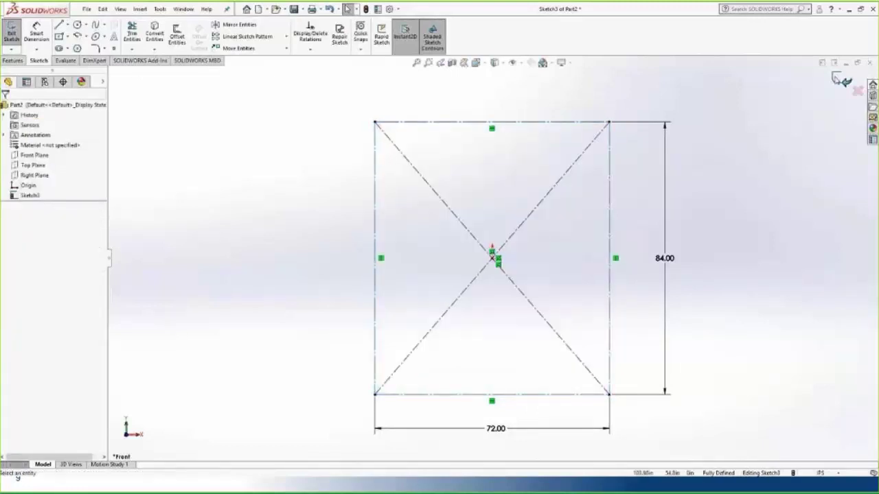
{"action": "left_click", "coordinate": [836, 79]}
{"action": "key", "text": "z"}
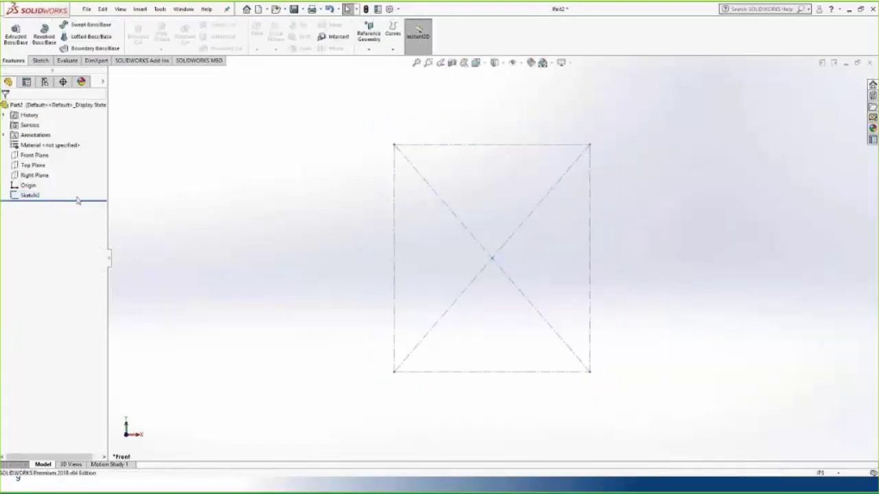
Step: Rename the layout sketch's 84 in dimension as Door Height
{"action": "left_click", "coordinate": [78, 199]}
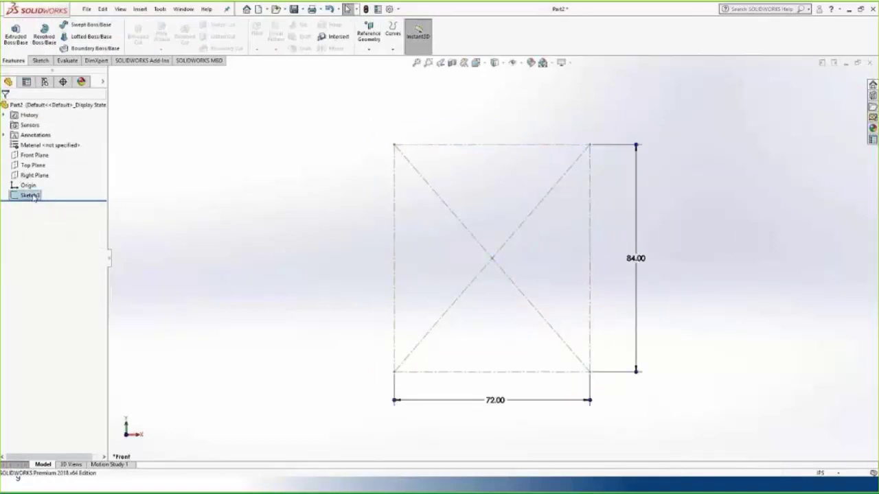
{"action": "double_click", "coordinate": [636, 260]}
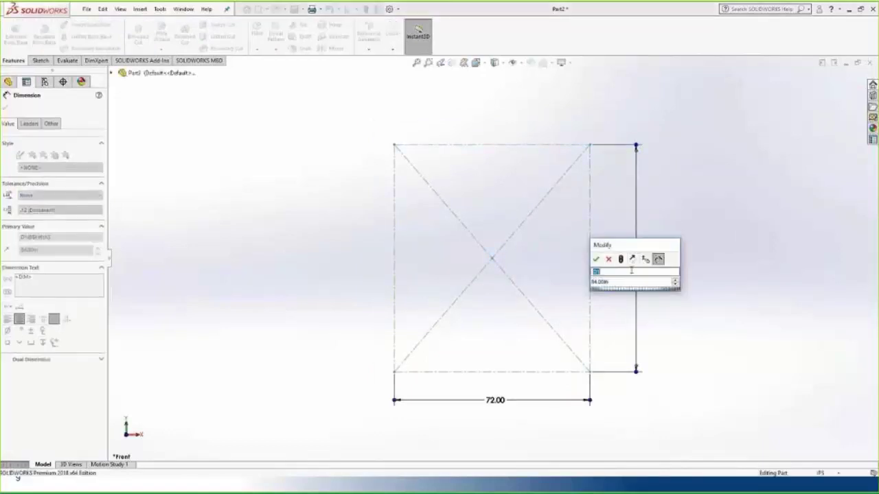
{"action": "type", "text": "Door Height"}
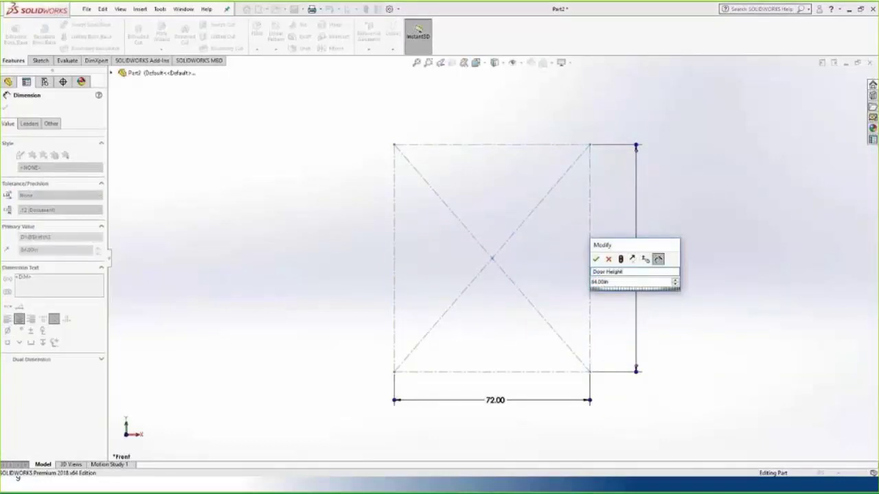
{"action": "key", "text": "Tab"}
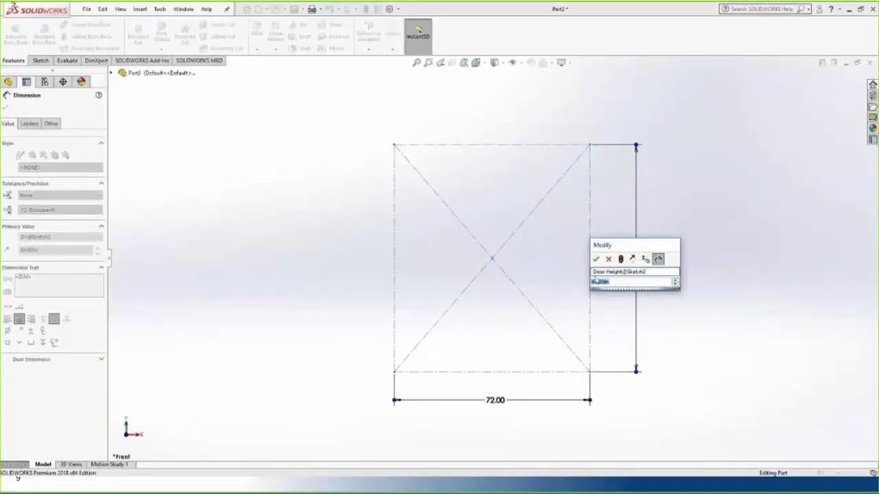
{"action": "left_click", "coordinate": [596, 259]}
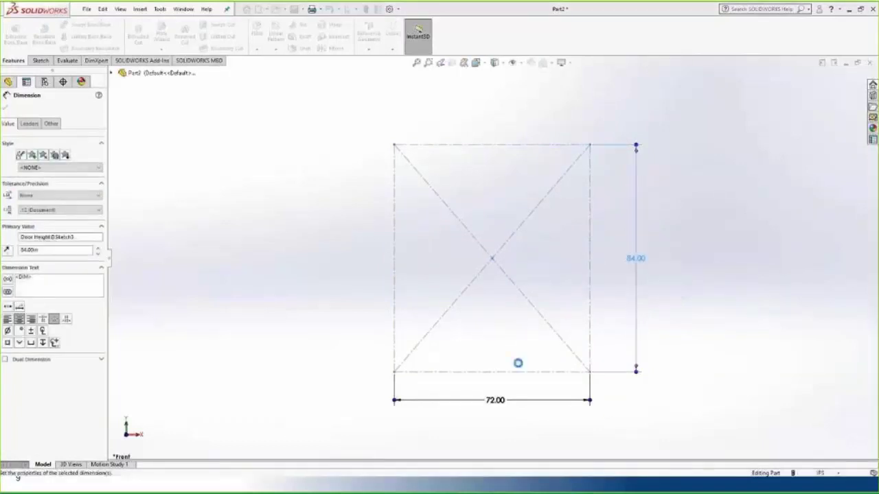
Step: Rename the layout sketch's 72 in dimension as Door Width
{"action": "double_click", "coordinate": [500, 400]}
{"action": "left_click", "coordinate": [499, 411]}
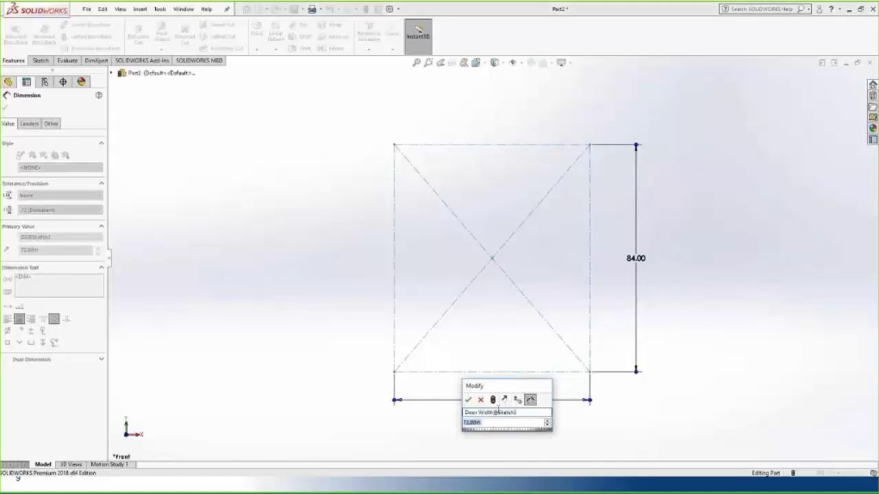
{"action": "left_click", "coordinate": [468, 400]}
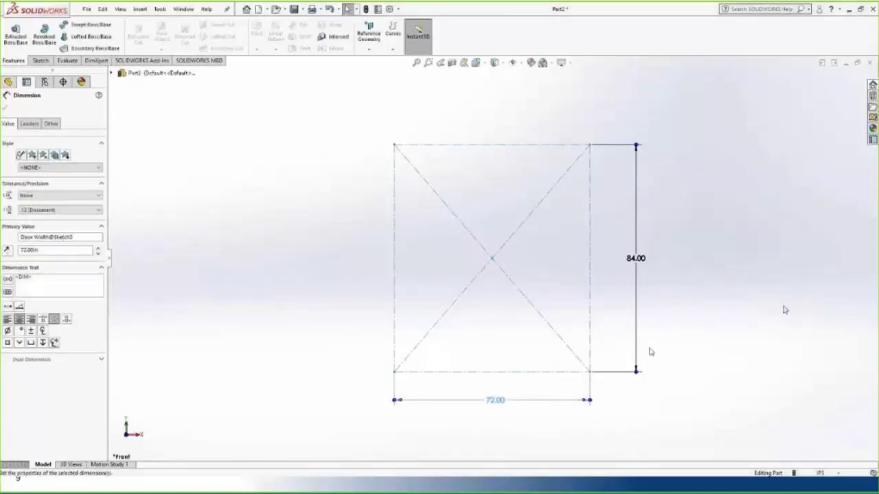
{"action": "left_click", "coordinate": [687, 285]}
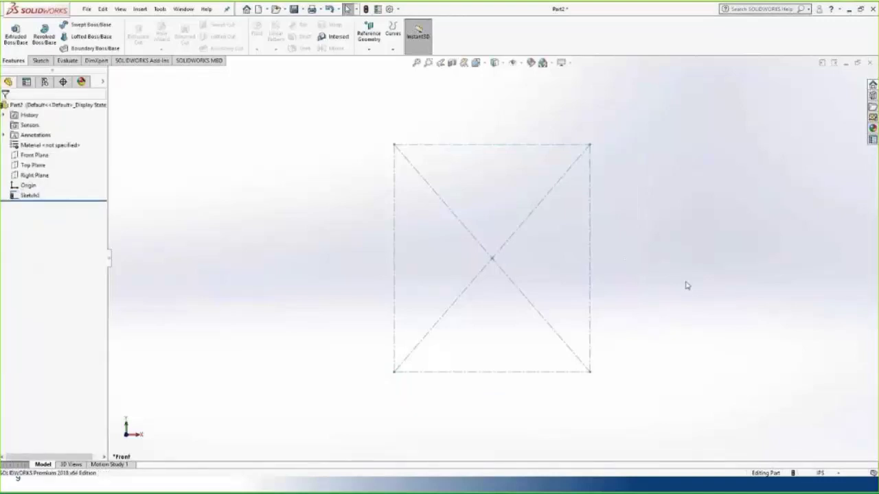
Step: On the Front Plane, sketch a corner rectangle from the layout's upper-right corner to the midpoint of its bottom edge
{"action": "left_click", "coordinate": [34, 155]}
{"action": "left_click", "coordinate": [41, 144]}
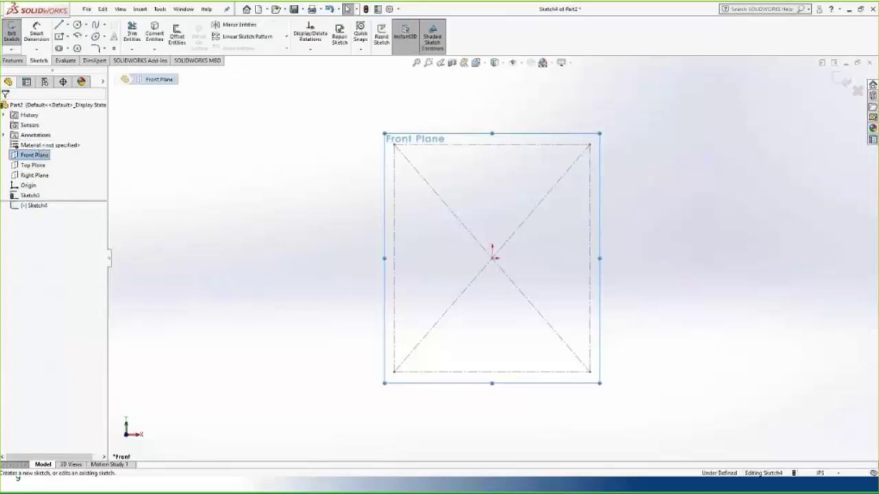
{"action": "key", "text": "r"}
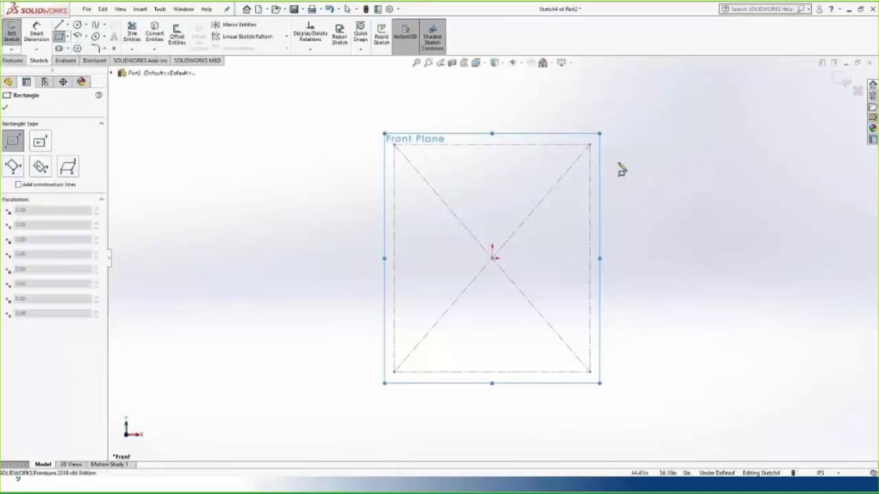
{"action": "left_click", "coordinate": [589, 145]}
{"action": "left_click", "coordinate": [492, 371]}
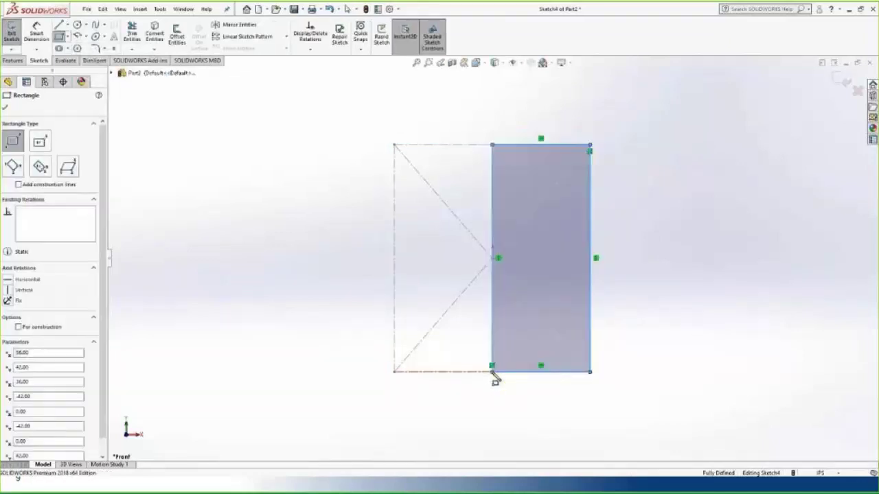
{"action": "key", "text": "Escape"}
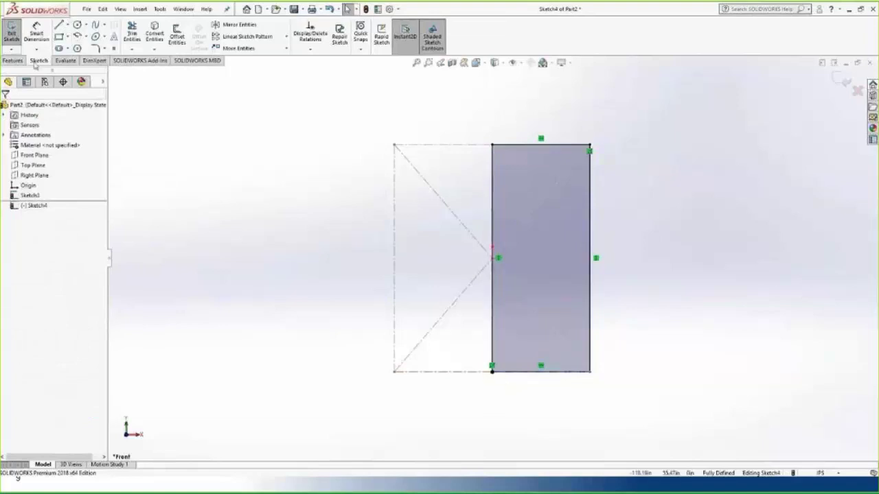
Step: Extrude the half-width door rectangle as a boss with a blind depth of 1 in
{"action": "left_click", "coordinate": [12, 60]}
{"action": "left_click", "coordinate": [17, 36]}
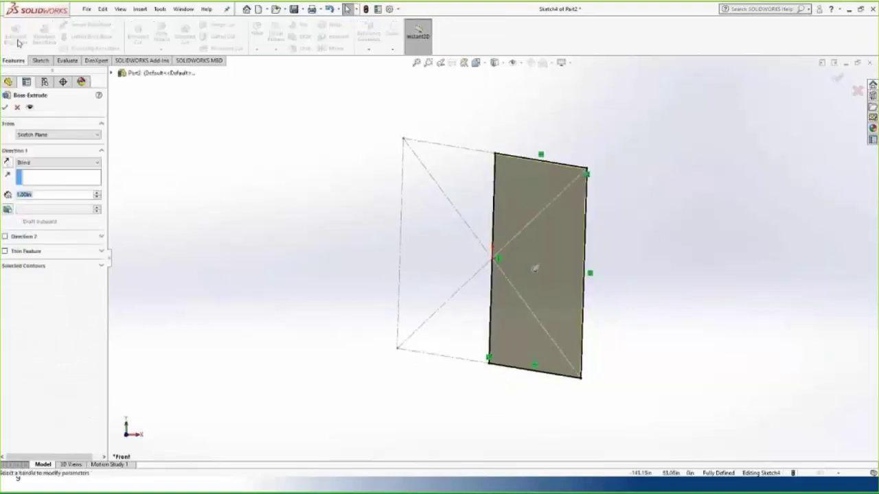
{"action": "left_click", "coordinate": [45, 197]}
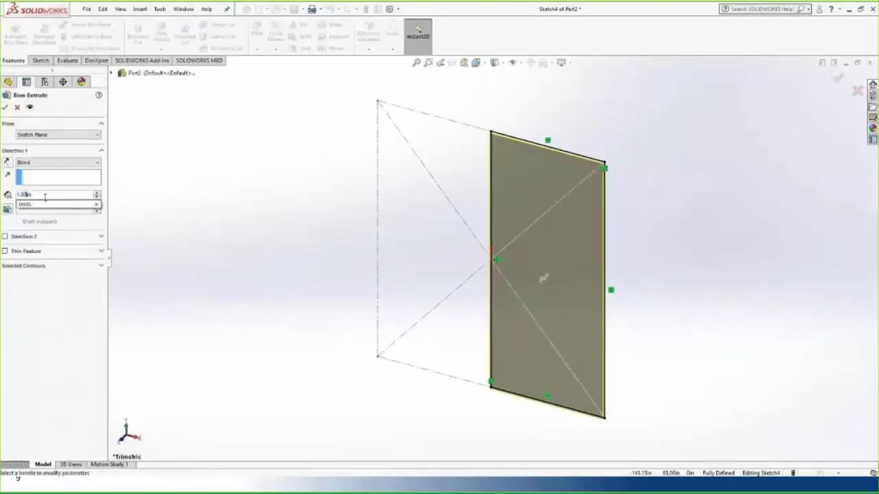
{"action": "key", "text": "Return"}
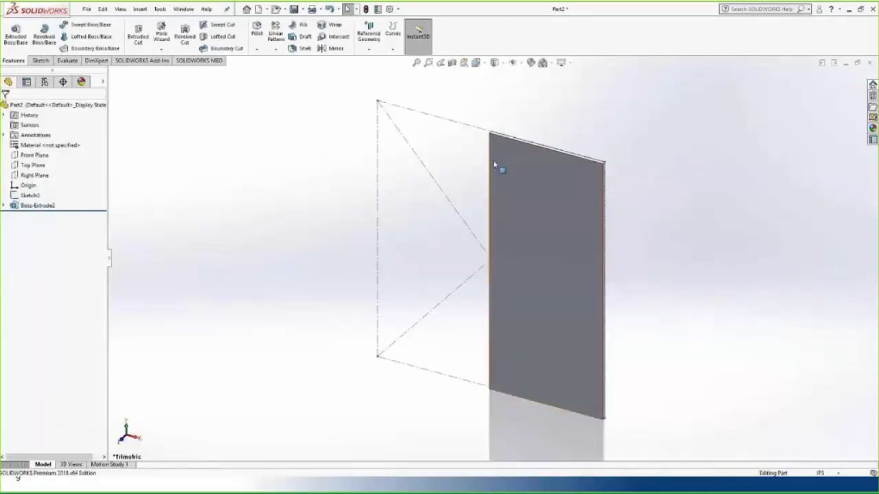
Step: On the door panel's front face, sketch a full-width rectangle about 5.32 in high along the top edge
{"action": "left_click", "coordinate": [517, 155]}
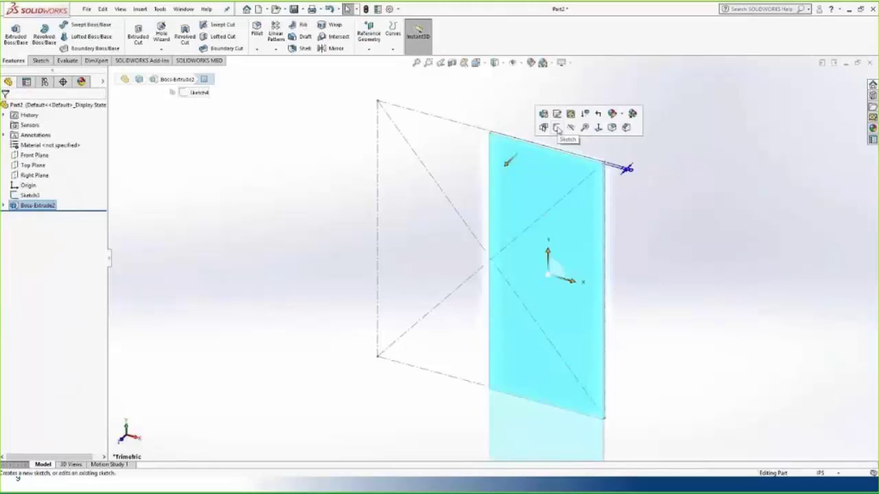
{"action": "left_click", "coordinate": [557, 129]}
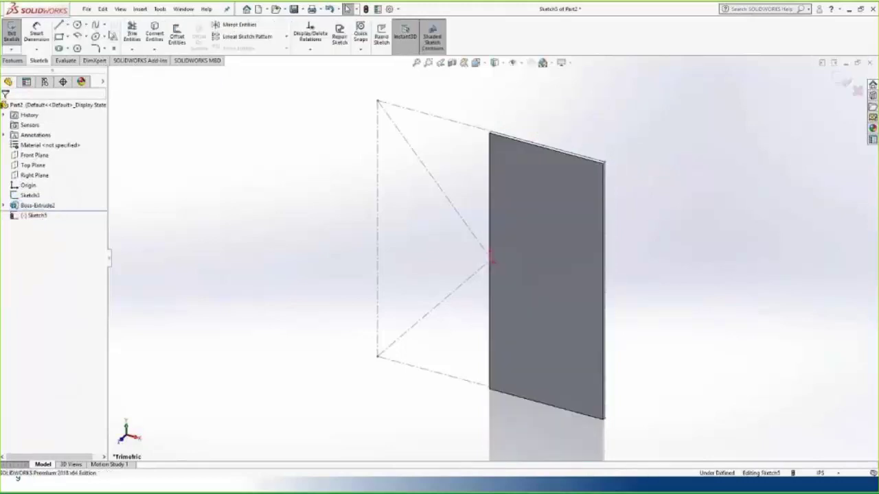
{"action": "key", "text": "r"}
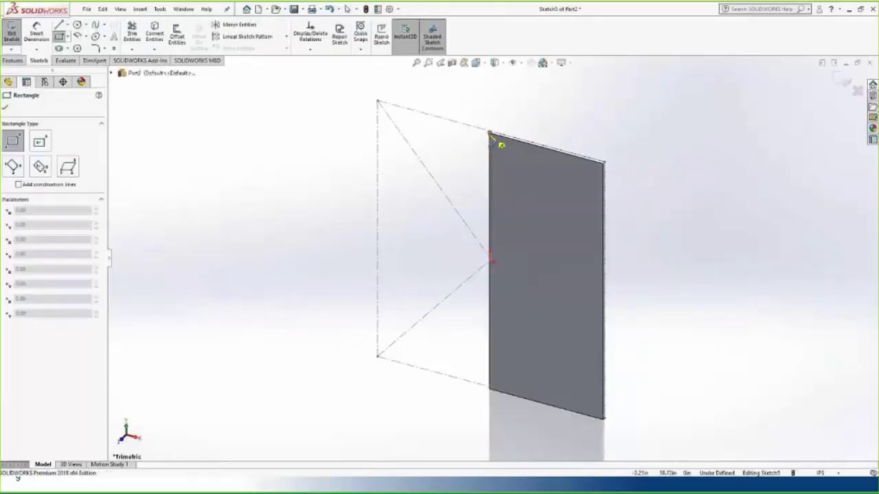
{"action": "left_click", "coordinate": [489, 134]}
{"action": "left_click", "coordinate": [605, 180]}
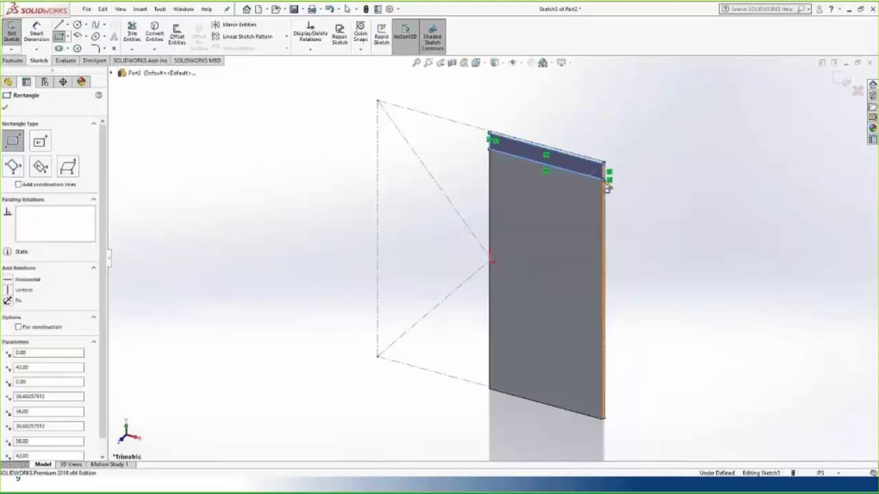
{"action": "key", "text": "Escape"}
Step: Dimension the rectangle along the door panel's top edge to a height of 3.5 in
{"action": "left_click", "coordinate": [36, 33]}
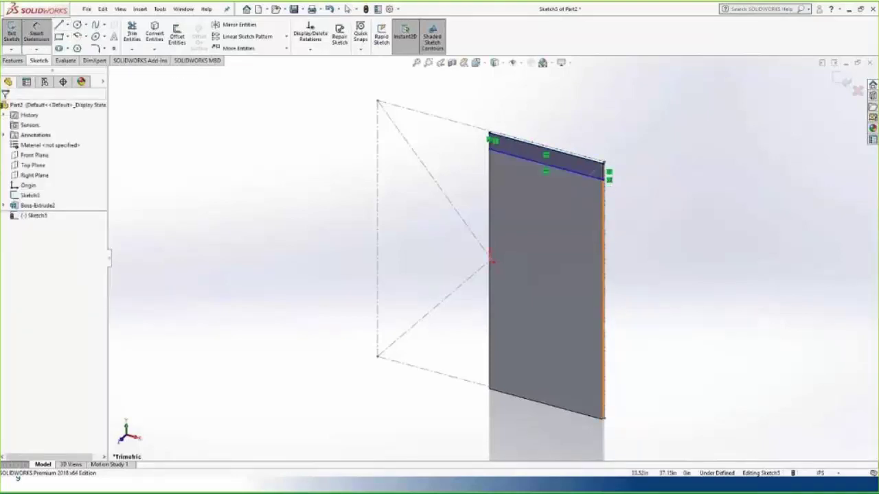
{"action": "scroll", "coordinate": [607, 180], "scroll_direction": "down", "scroll_amount": 3}
{"action": "left_click", "coordinate": [591, 197]}
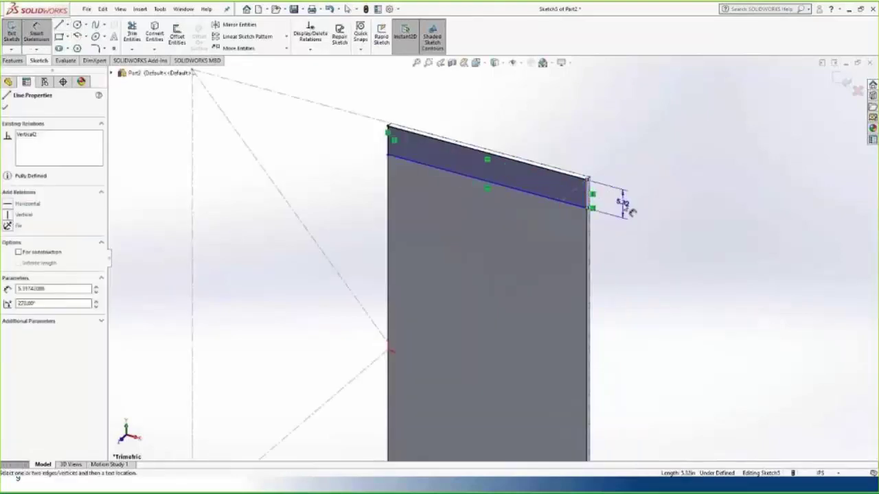
{"action": "left_click", "coordinate": [622, 204]}
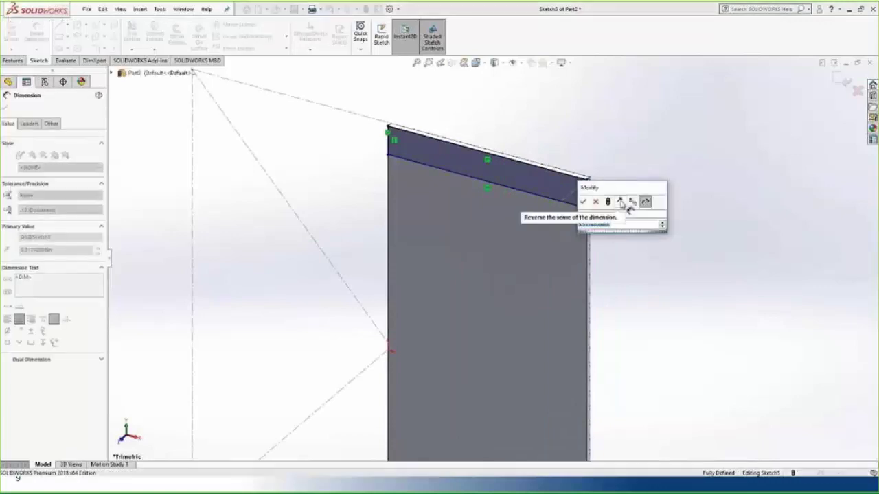
{"action": "type", "text": "3.5"}
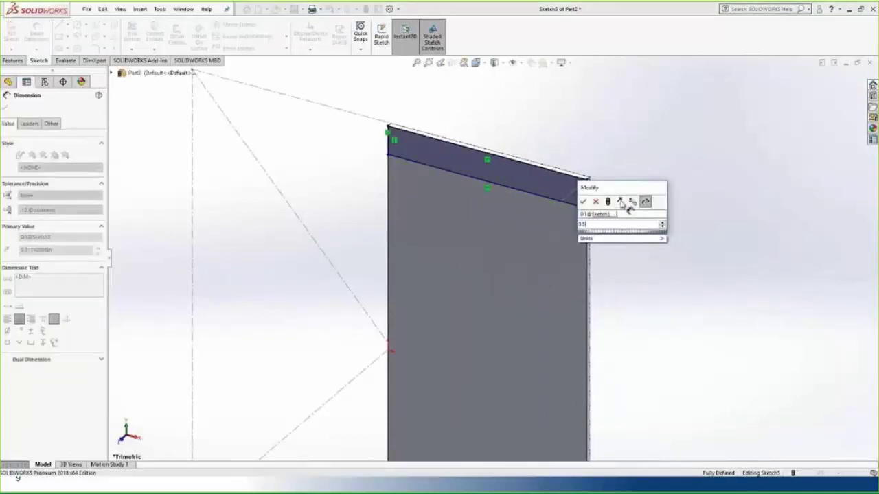
{"action": "key", "text": "Return"}
Step: Extrude the top rail rectangle as a boss with a blind depth of 1.5 in, keeping it a separate body
{"action": "left_click", "coordinate": [14, 61]}
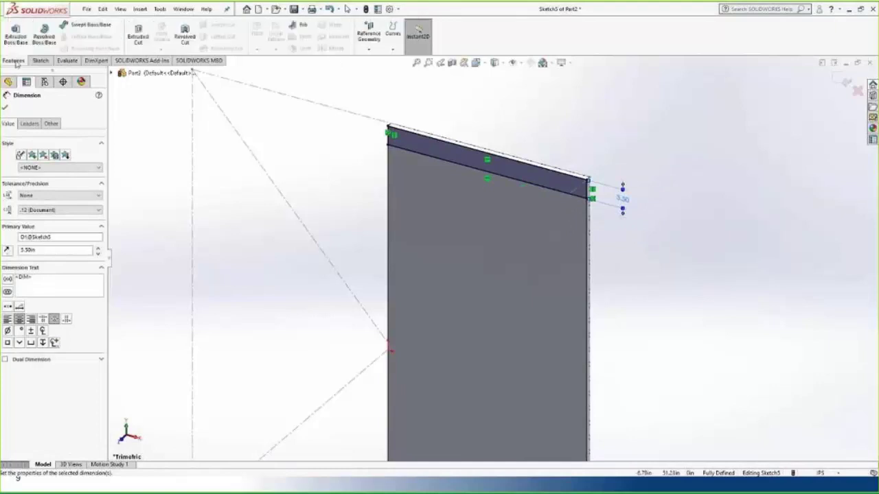
{"action": "left_click", "coordinate": [16, 38]}
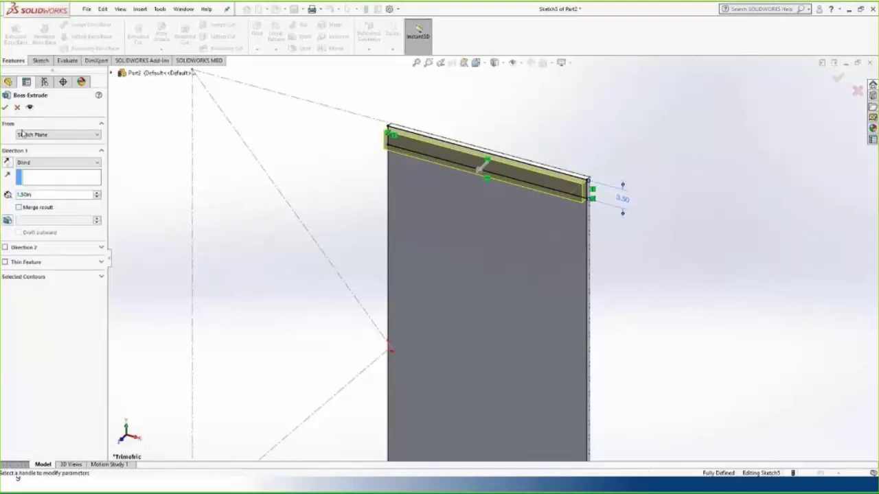
{"action": "left_click", "coordinate": [7, 108]}
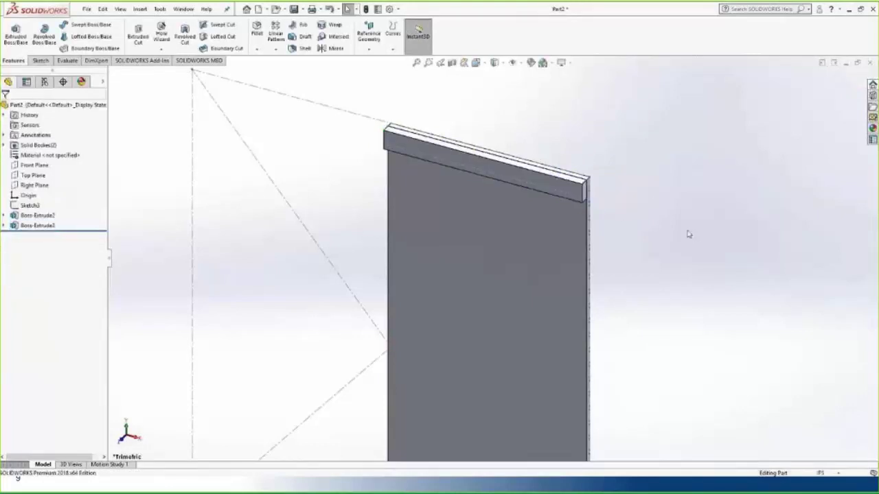
Step: Mirror the top rail body about the Top Plane to the door panel's bottom edge, without merging solids
{"action": "scroll", "coordinate": [625, 294], "scroll_direction": "up", "scroll_amount": 2}
{"action": "key", "text": "z"}
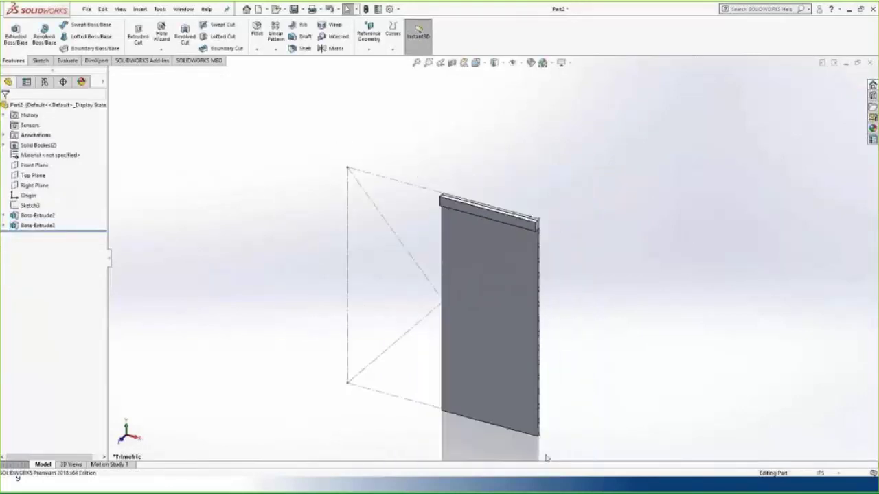
{"action": "left_click", "coordinate": [36, 176]}
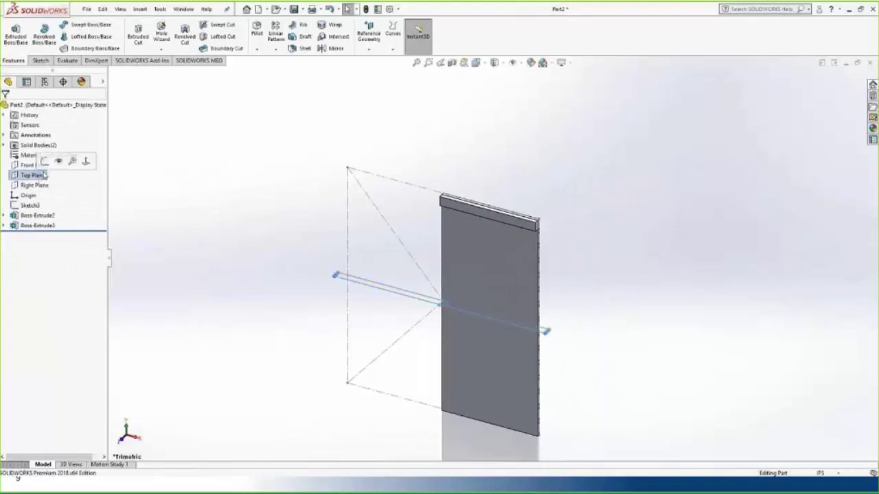
{"action": "left_click", "coordinate": [336, 48]}
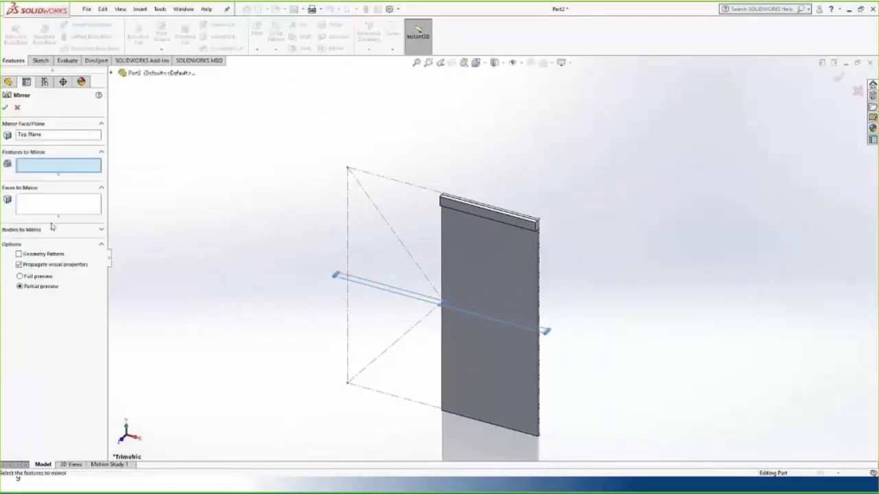
{"action": "left_click", "coordinate": [51, 229]}
{"action": "left_click", "coordinate": [453, 206]}
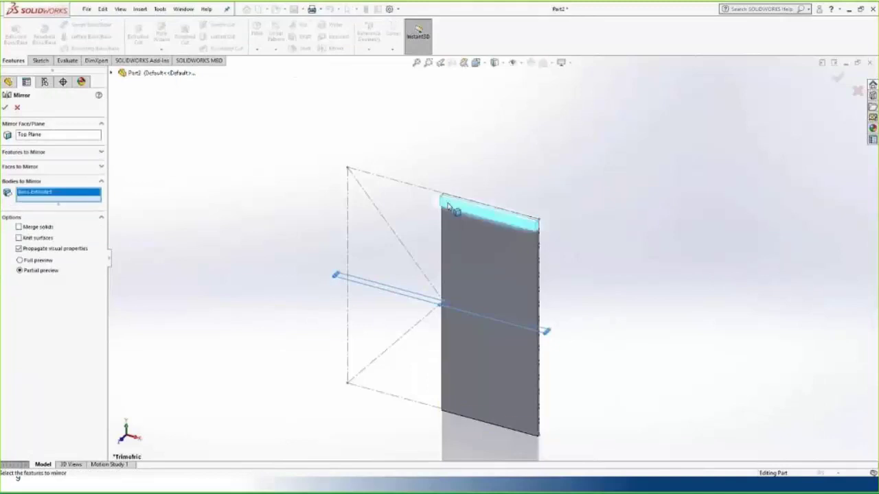
{"action": "key", "text": "Return"}
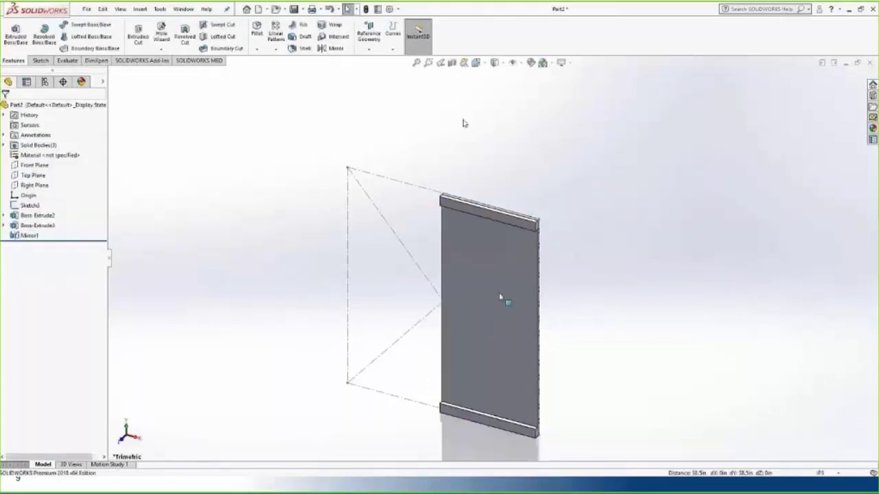
Step: On the bottom rail's upper face, sketch full-depth corner rectangles at both ends, about 4.04 in wide at the inner end and 4.69 in at the outer end
{"action": "scroll", "coordinate": [521, 414], "scroll_direction": "down", "scroll_amount": 3}
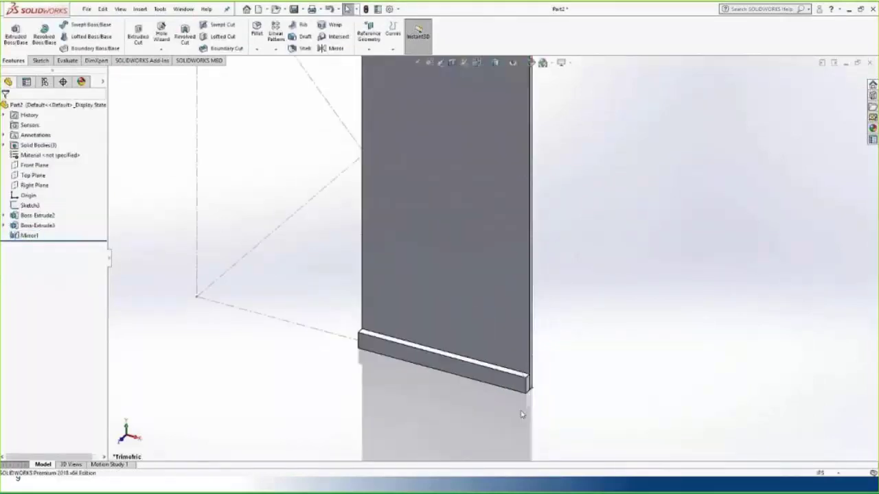
{"action": "left_click", "coordinate": [505, 374]}
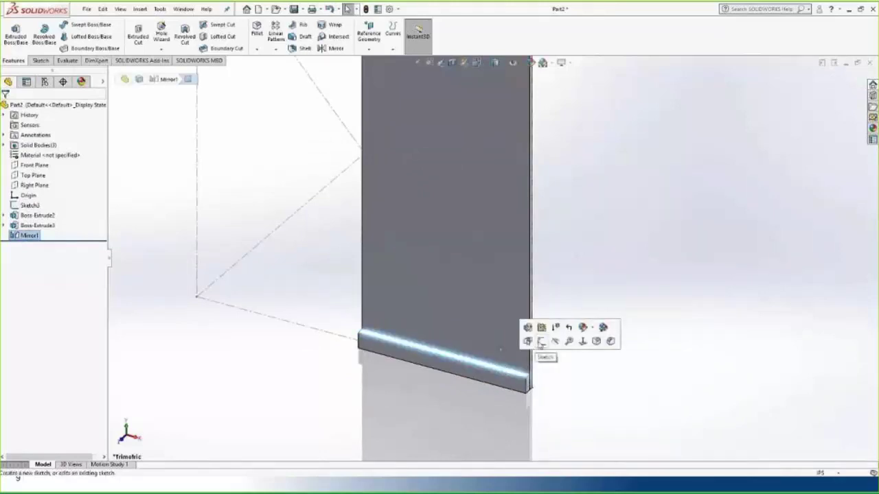
{"action": "left_click", "coordinate": [541, 342]}
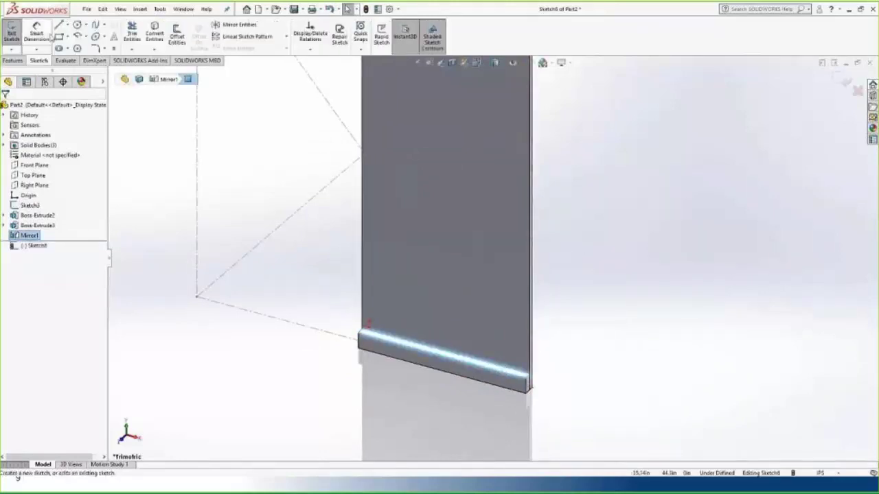
{"action": "left_click", "coordinate": [59, 36]}
{"action": "scroll", "coordinate": [387, 346], "scroll_direction": "down", "scroll_amount": 2}
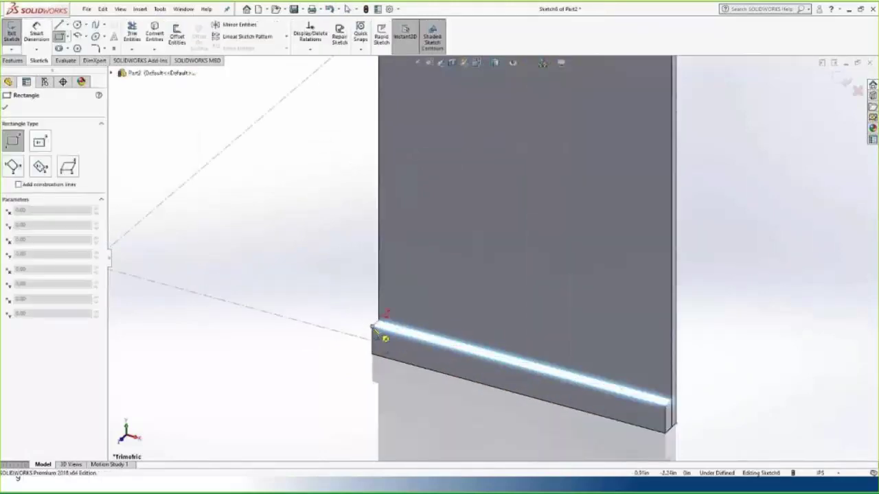
{"action": "left_click", "coordinate": [374, 328]}
{"action": "left_click", "coordinate": [410, 335]}
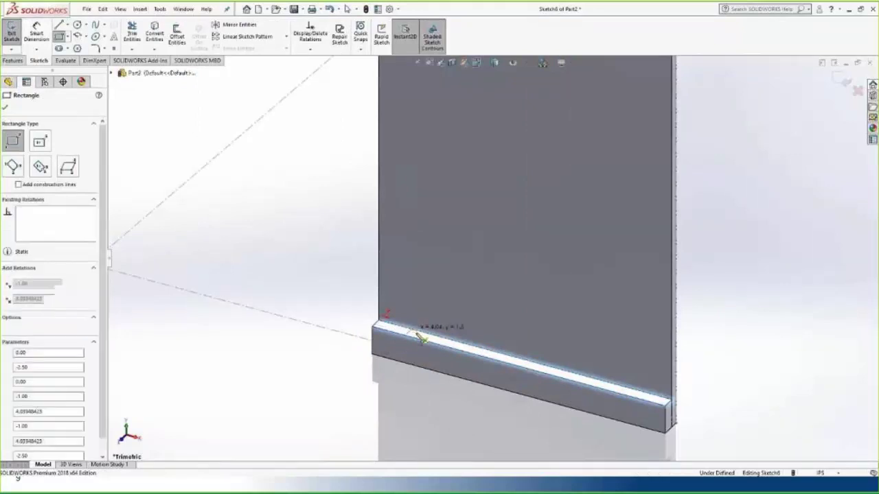
{"action": "left_click", "coordinate": [667, 410]}
{"action": "left_click", "coordinate": [632, 392]}
{"action": "key", "text": "Escape"}
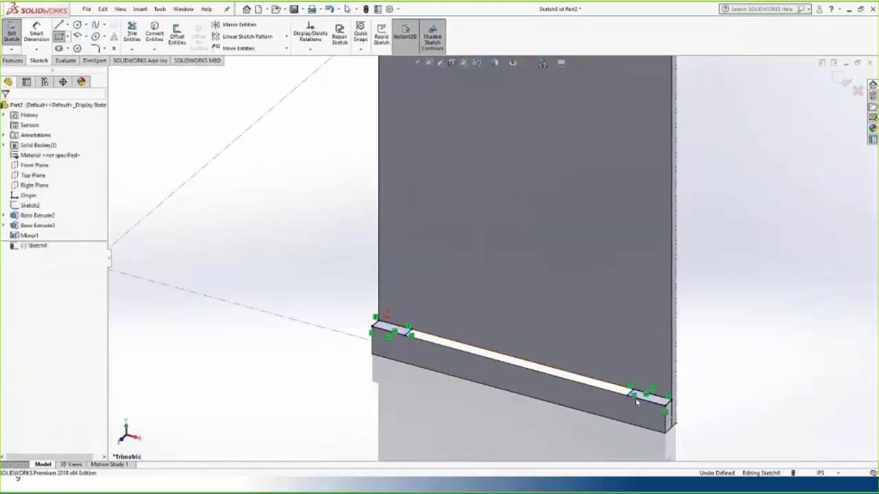
Step: Make the front edges of the two end rectangles on the bottom rail equal in length
{"action": "left_click", "coordinate": [641, 403]}
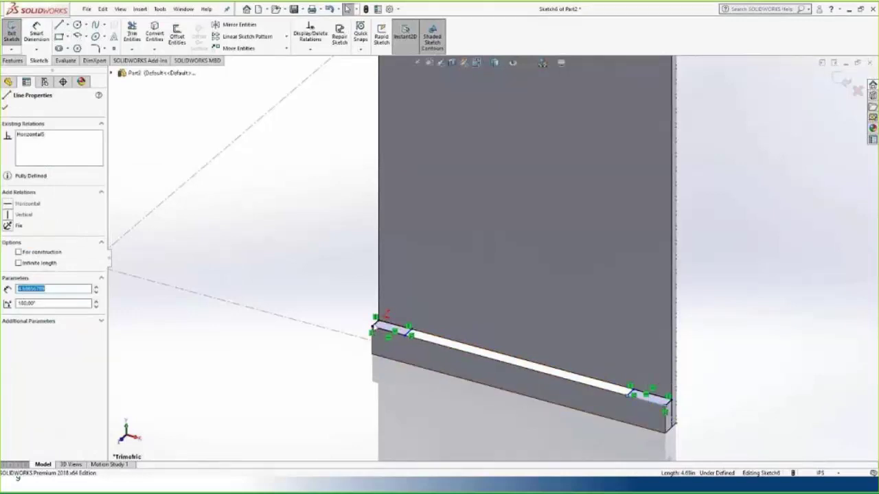
{"action": "left_click", "coordinate": [384, 333], "text": "ctrl"}
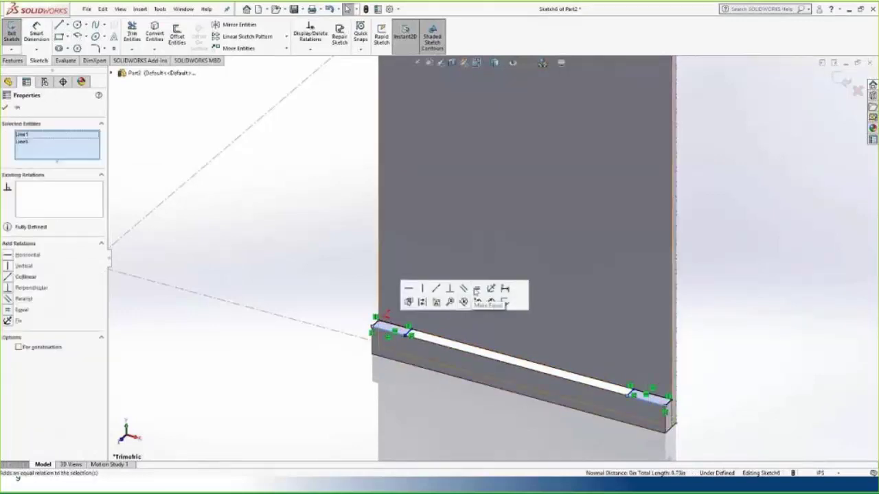
{"action": "left_click", "coordinate": [478, 289]}
{"action": "key", "text": "Escape"}
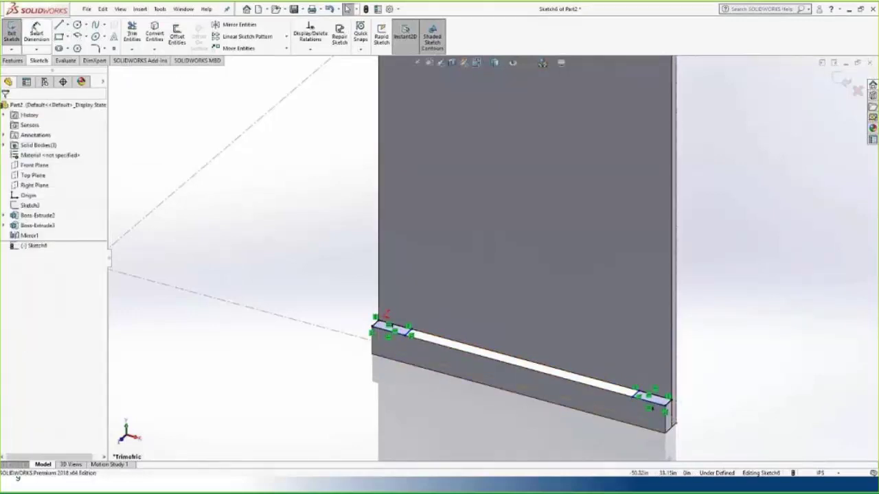
Step: Dimension the width of the rectangle at the door's centre-line end of the bottom rail to 3.5 in
{"action": "key", "text": "d"}
{"action": "left_click", "coordinate": [390, 335]}
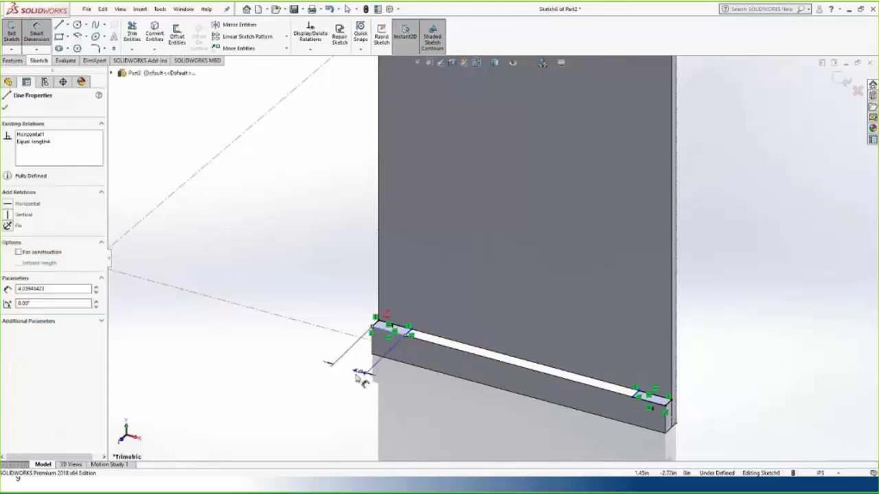
{"action": "left_click", "coordinate": [353, 377]}
{"action": "key", "text": "Return"}
Step: Extrude both end rectangles as vertical stiles with the Up To Next end condition, keeping them separate bodies
{"action": "left_click", "coordinate": [13, 60]}
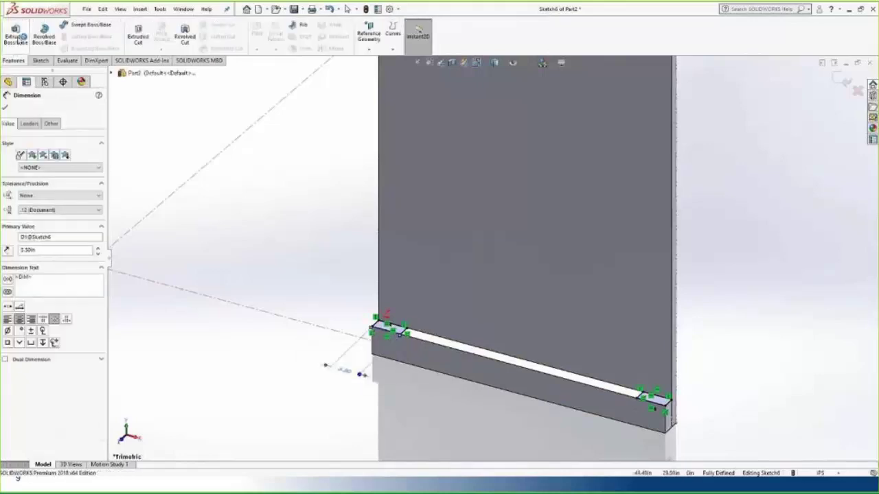
{"action": "left_click", "coordinate": [16, 35]}
{"action": "left_click", "coordinate": [58, 162]}
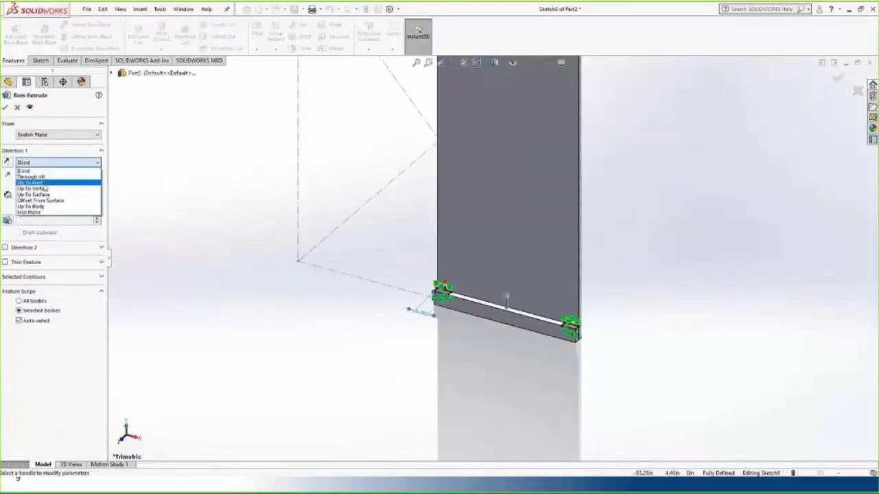
{"action": "left_click", "coordinate": [45, 187]}
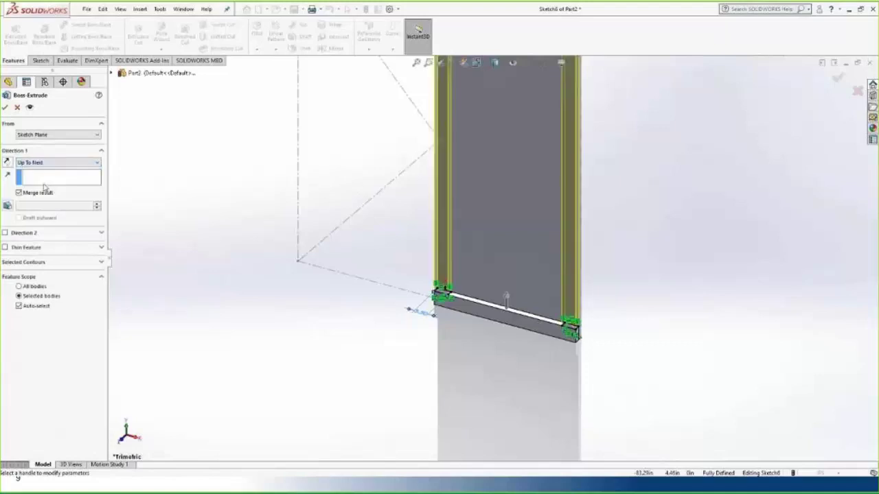
{"action": "left_click", "coordinate": [5, 108]}
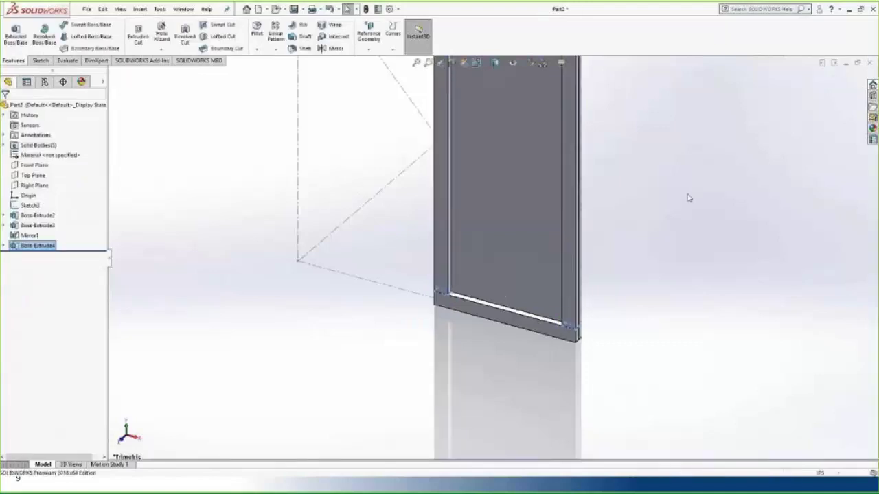
Step: On the inner side face of the centre-line stile, sketch a full-depth corner rectangle about 6.63 in high near mid-height
{"action": "scroll", "coordinate": [573, 133], "scroll_direction": "up", "scroll_amount": 3}
{"action": "scroll", "coordinate": [466, 316], "scroll_direction": "down", "scroll_amount": 2}
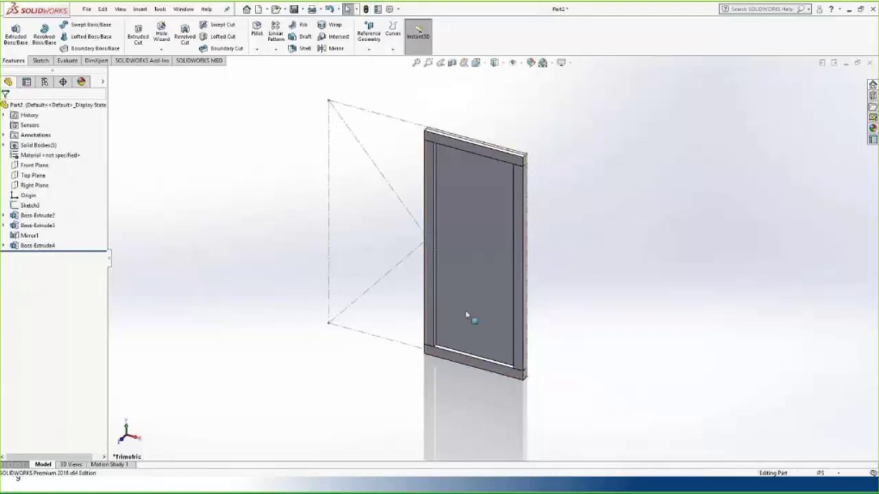
{"action": "scroll", "coordinate": [467, 280], "scroll_direction": "down", "scroll_amount": 2}
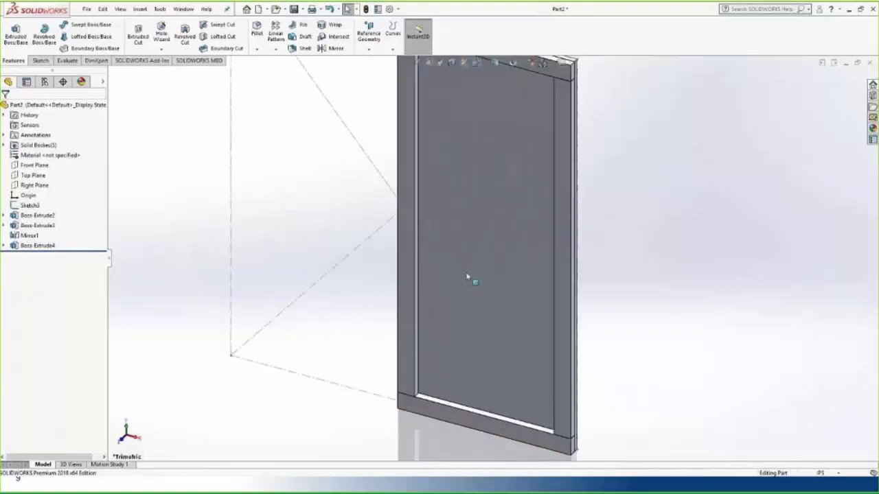
{"action": "left_click", "coordinate": [417, 215]}
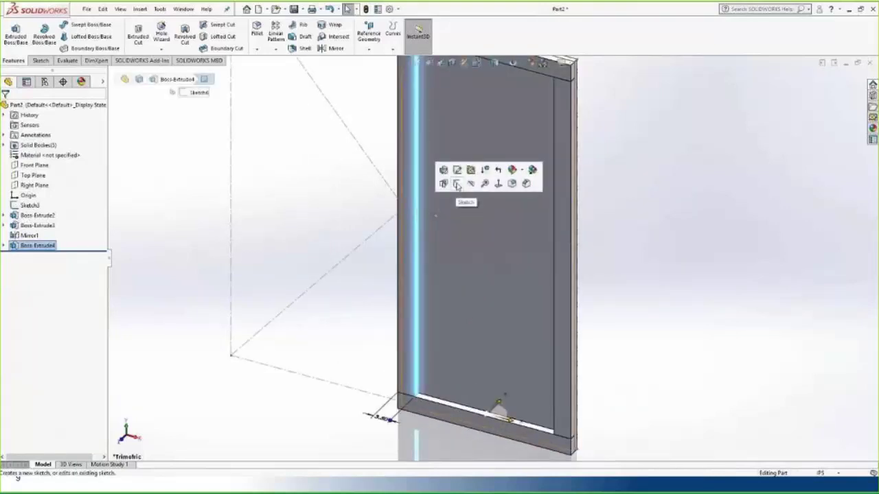
{"action": "left_click", "coordinate": [453, 184]}
{"action": "middle_click_drag", "start_coordinate": [651, 227], "coordinate": [618, 219]}
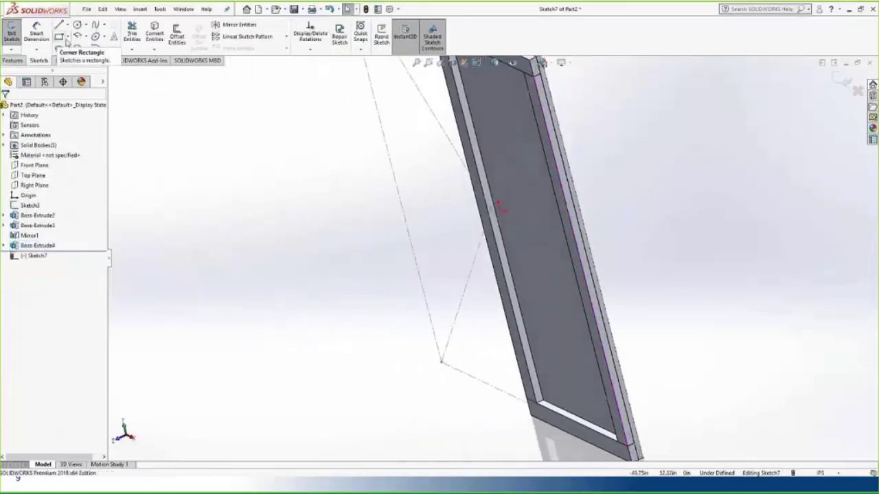
{"action": "left_click", "coordinate": [67, 36]}
{"action": "left_click", "coordinate": [88, 49]}
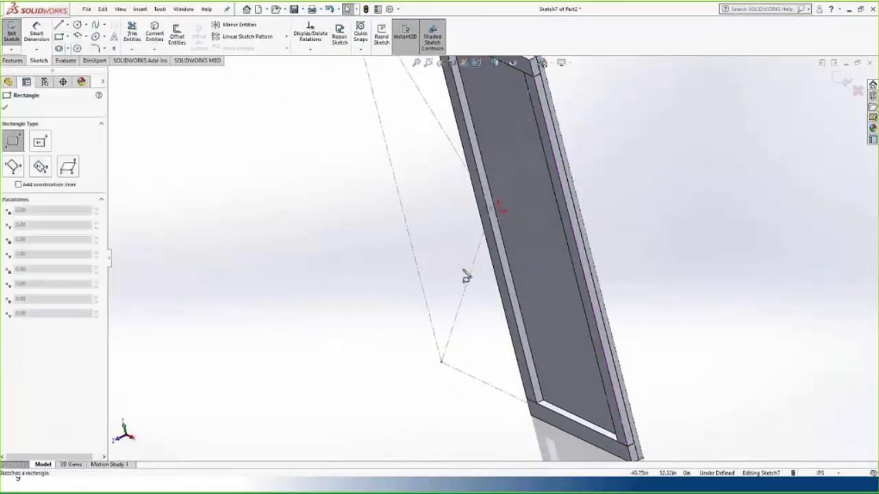
{"action": "left_click", "coordinate": [500, 235]}
{"action": "key", "text": "Escape"}
{"action": "scroll", "coordinate": [514, 202], "scroll_direction": "down", "scroll_amount": 3}
Step: Dimension the height of the rectangle on the stile's inner face to 3.5 in
{"action": "key", "text": "d"}
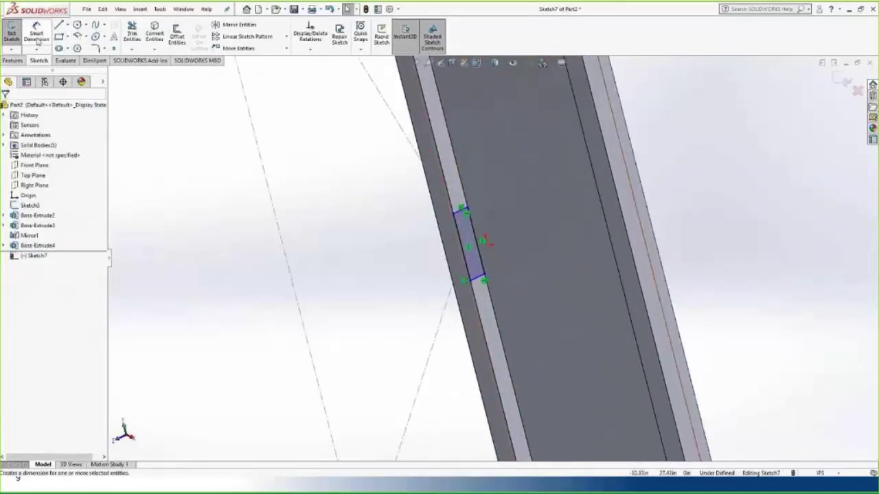
{"action": "left_click", "coordinate": [458, 232]}
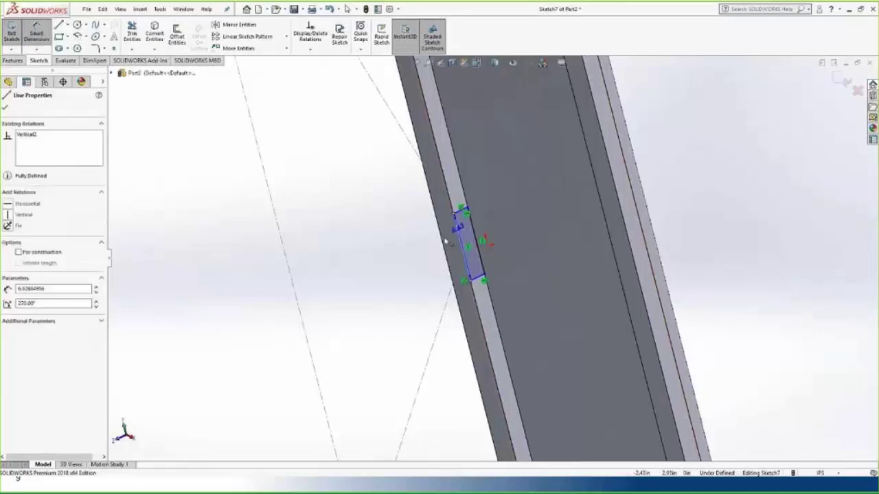
{"action": "left_click", "coordinate": [416, 265]}
{"action": "type", "text": "1"}
{"action": "key", "text": "Return"}
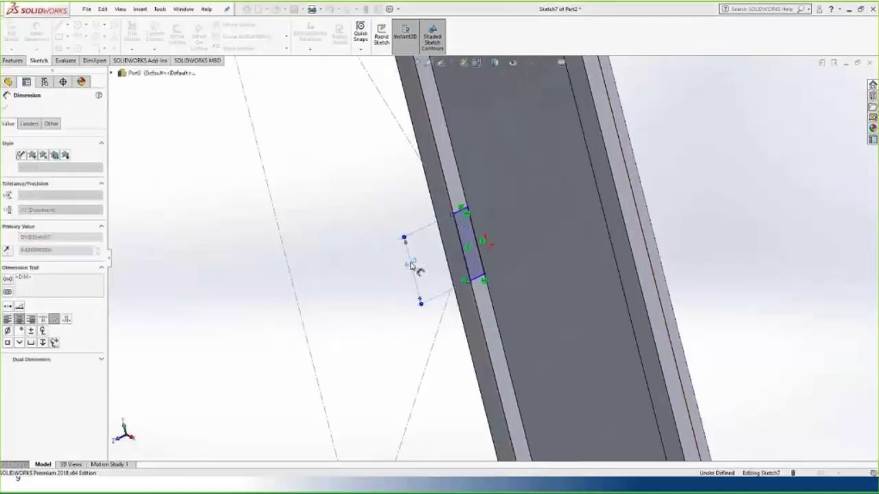
{"action": "key", "text": "Escape"}
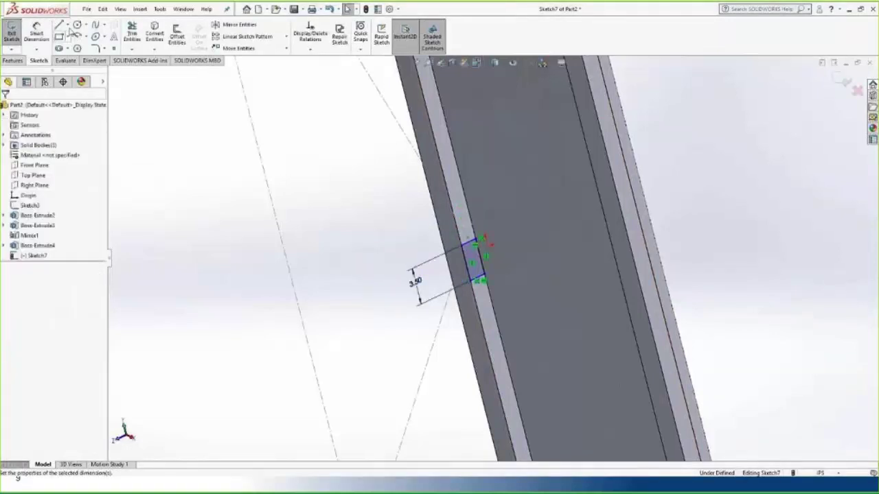
Step: Align the midpoint of the rectangle's vertical side horizontally with the origin
{"action": "left_click", "coordinate": [480, 261]}
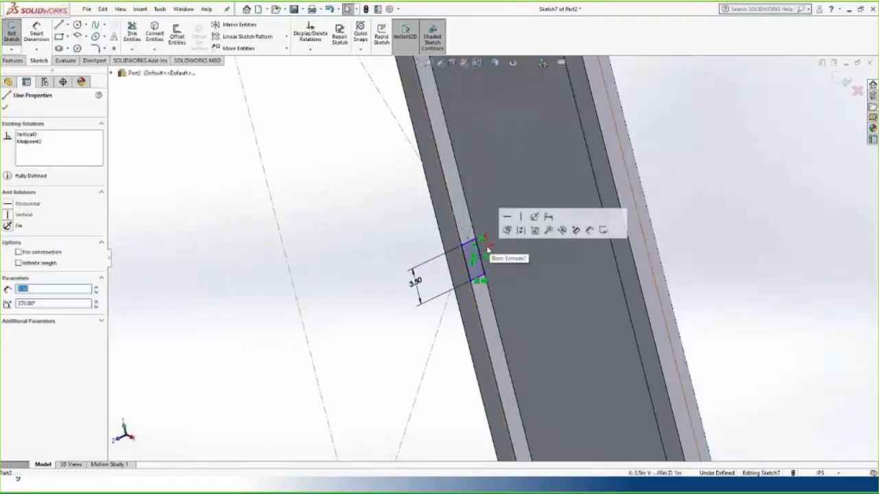
{"action": "left_click", "coordinate": [114, 73]}
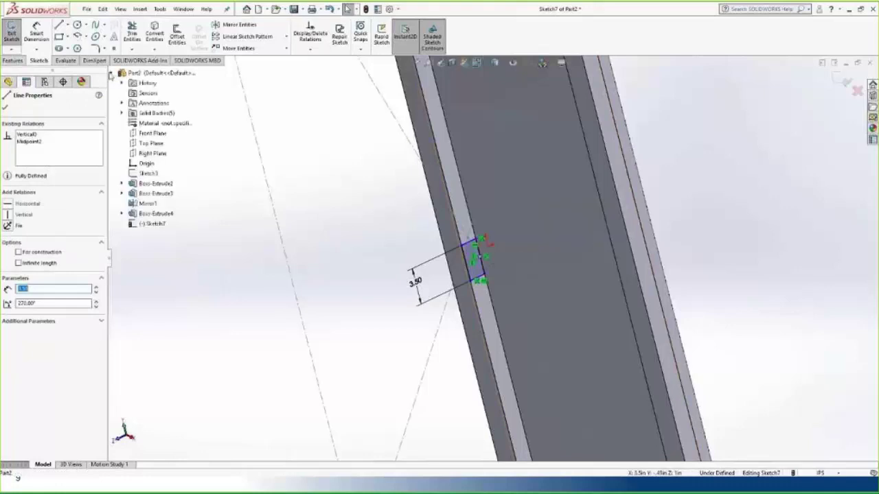
{"action": "left_click", "coordinate": [147, 164]}
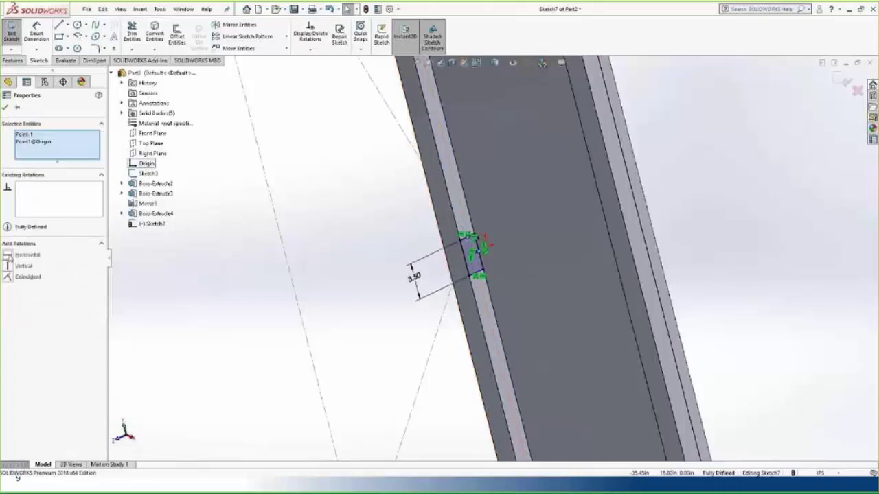
{"action": "key", "text": "Escape"}
Step: Extrude the rectangle as the middle rail with the Up To Next end condition, keeping it a separate body
{"action": "mouse_move", "coordinate": [199, 334]}
{"action": "middle_mouse_down"}
{"action": "mouse_move", "coordinate": [227, 322]}
{"action": "mouse_move", "coordinate": [247, 279]}
{"action": "mouse_move", "coordinate": [272, 264]}
{"action": "mouse_move", "coordinate": [284, 287]}
{"action": "mouse_move", "coordinate": [344, 298]}
{"action": "middle_mouse_up"}
{"action": "scroll", "coordinate": [286, 290], "scroll_direction": "up", "scroll_amount": 5}
{"action": "left_click", "coordinate": [13, 61]}
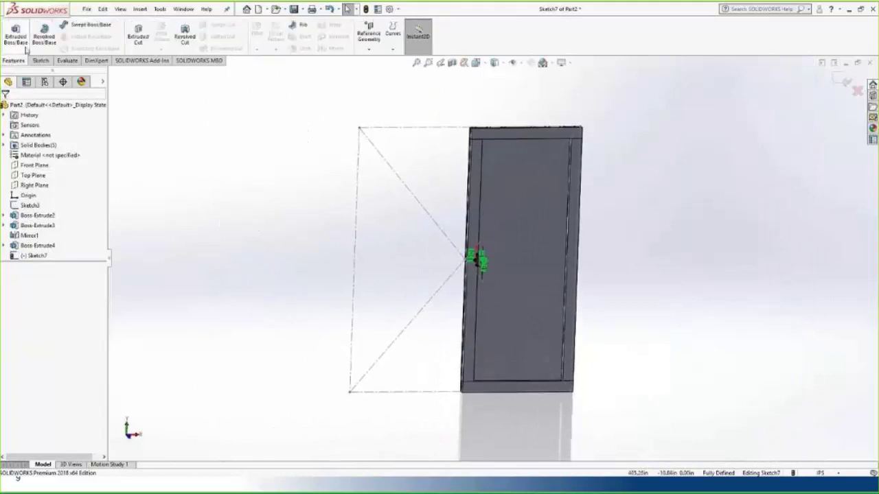
{"action": "left_click", "coordinate": [16, 38]}
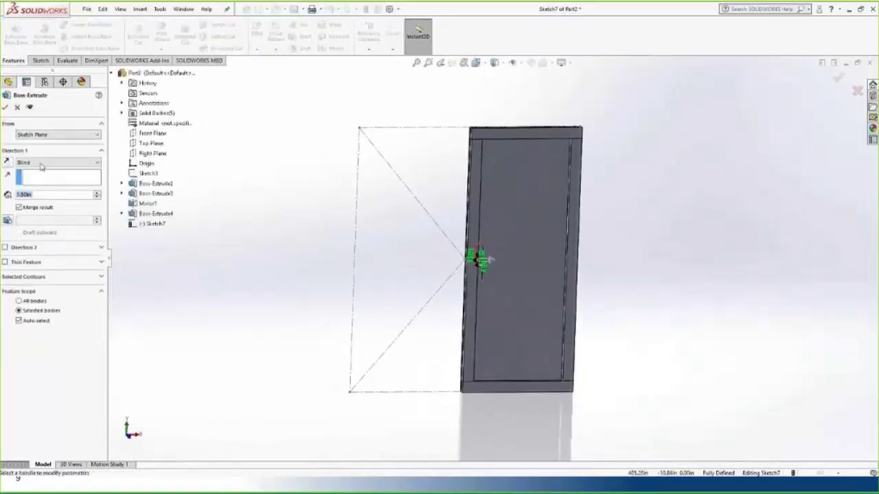
{"action": "left_click", "coordinate": [41, 164]}
{"action": "left_click", "coordinate": [29, 182]}
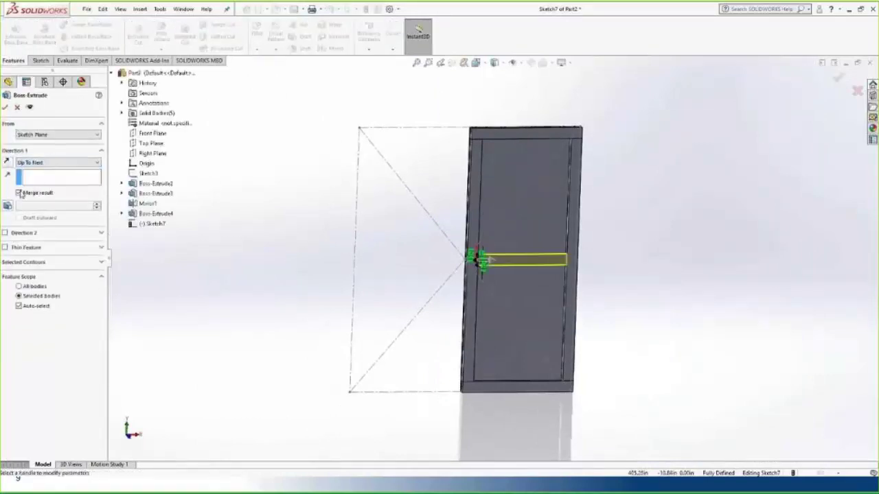
{"action": "left_click", "coordinate": [19, 193]}
{"action": "left_click", "coordinate": [6, 108]}
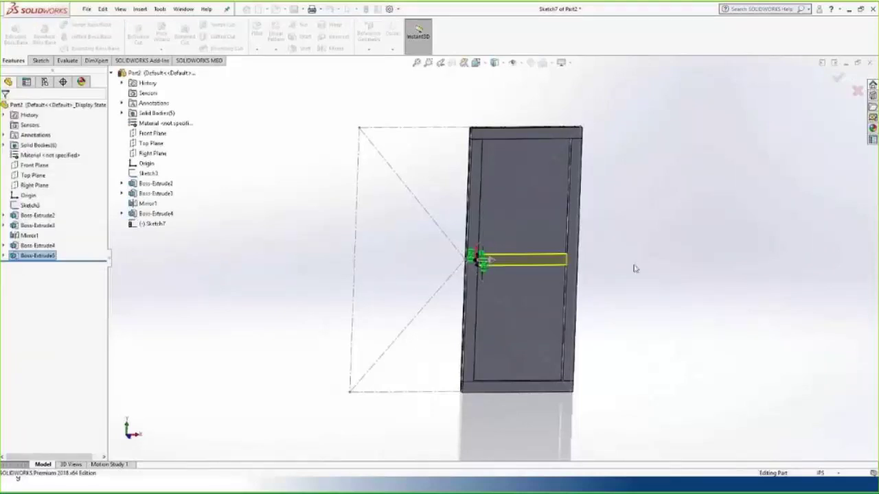
Step: On the panel's front face, sketch a diagonal centreline across the lower opening, from the upper centre-side corner to the lower outer corner
{"action": "middle_click_drag", "start_coordinate": [625, 269], "coordinate": [586, 253]}
{"action": "scroll", "coordinate": [536, 309], "scroll_direction": "down", "scroll_amount": 2}
{"action": "left_click", "coordinate": [539, 310]}
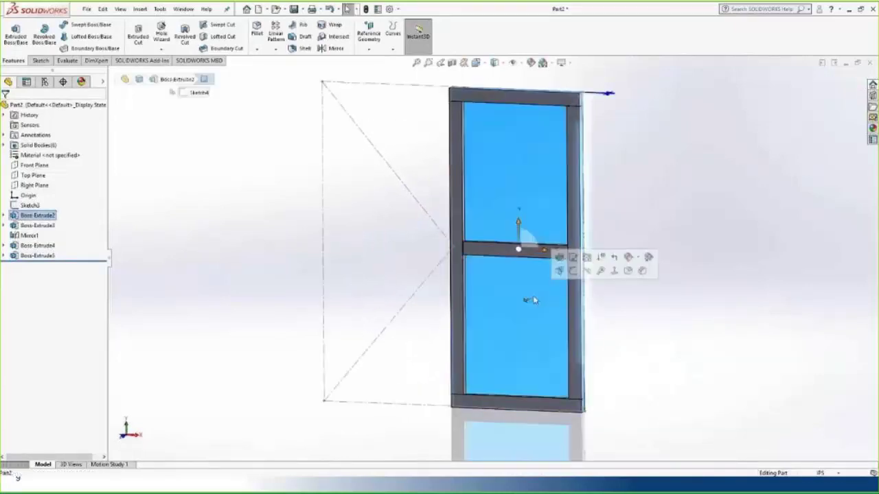
{"action": "left_click", "coordinate": [574, 272]}
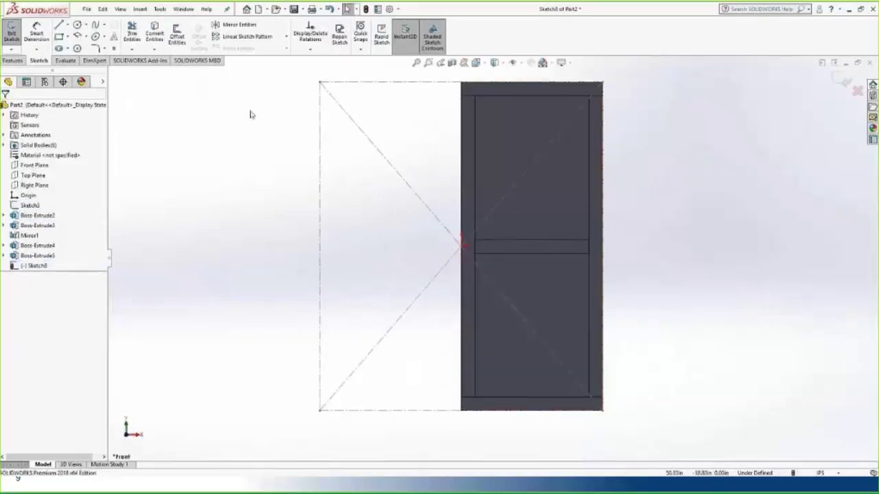
{"action": "left_click", "coordinate": [77, 48]}
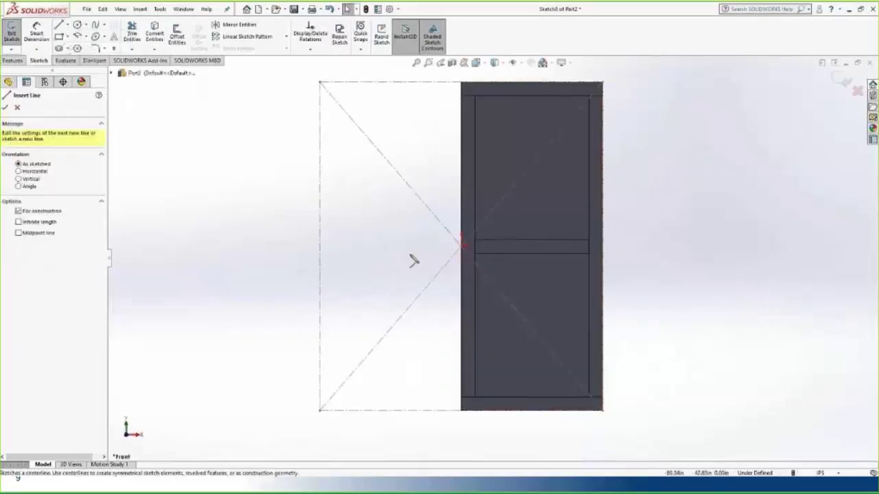
{"action": "left_click", "coordinate": [484, 261]}
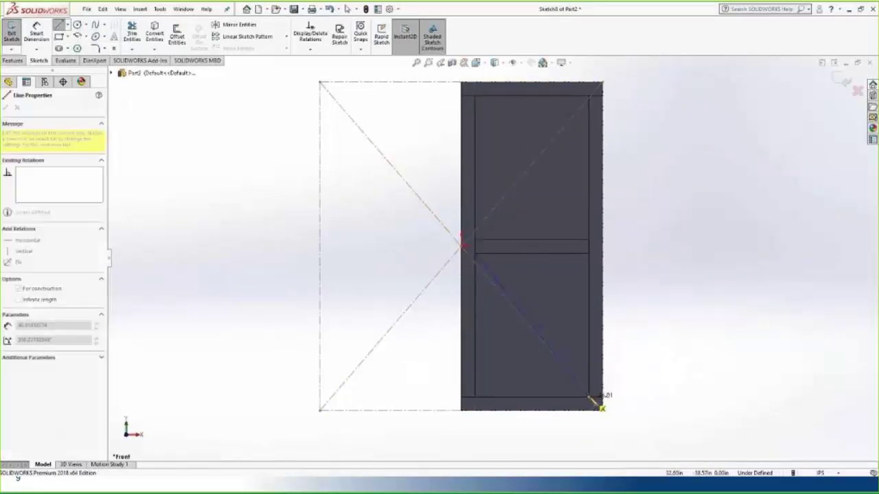
{"action": "left_click", "coordinate": [589, 400]}
{"action": "key", "text": "Escape"}
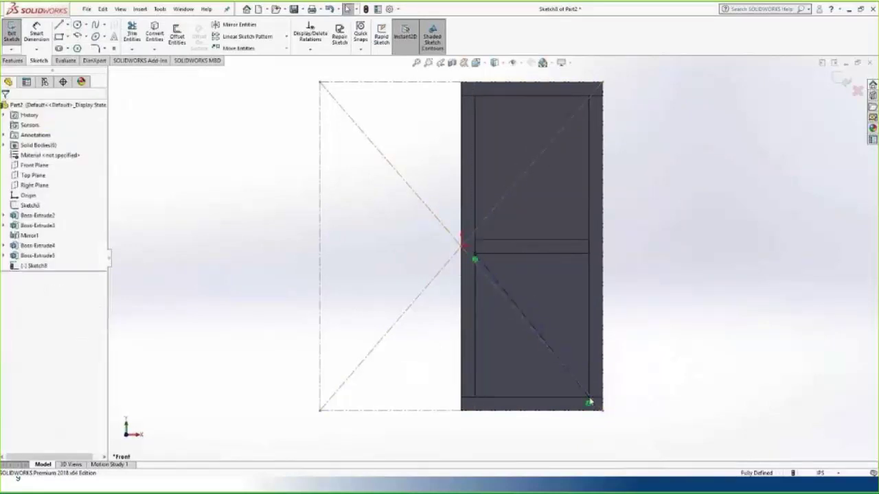
Step: Sketch a line about 42 in long above the centreline, from the middle rail to the outer stile, and make it parallel to the centreline
{"action": "key", "text": "l"}
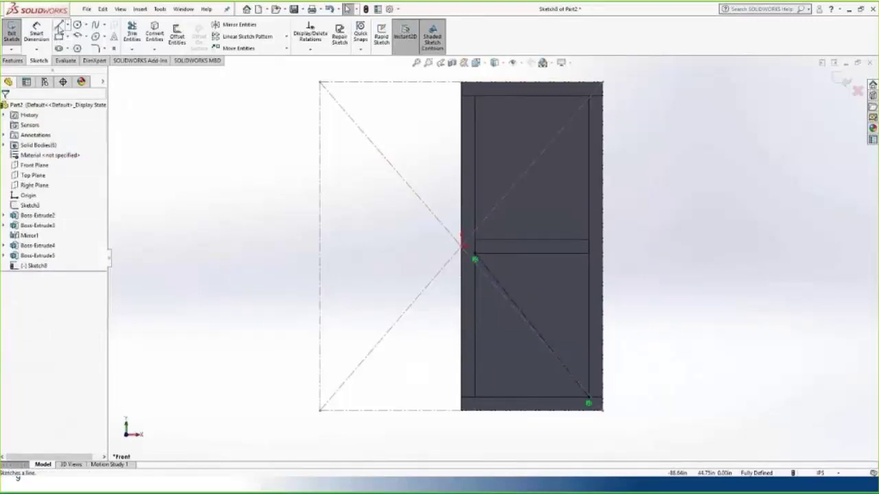
{"action": "left_click", "coordinate": [487, 254]}
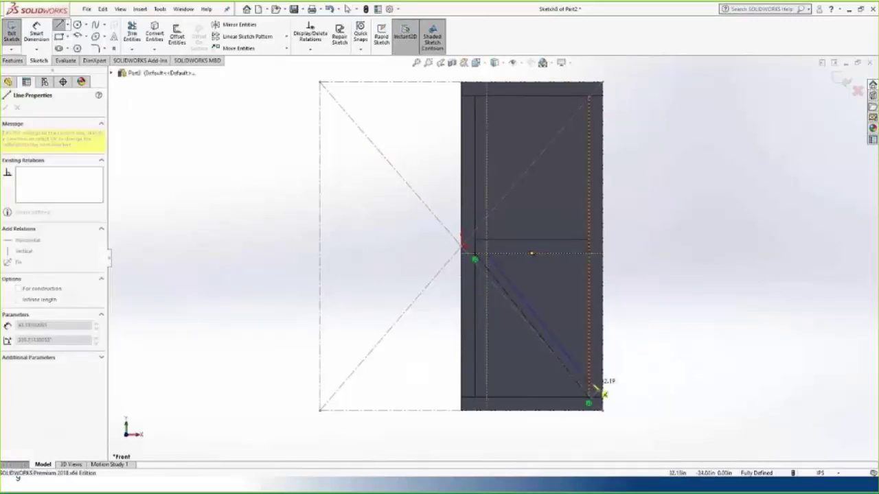
{"action": "left_click", "coordinate": [602, 393]}
{"action": "key", "text": "Escape"}
{"action": "left_click", "coordinate": [563, 360]}
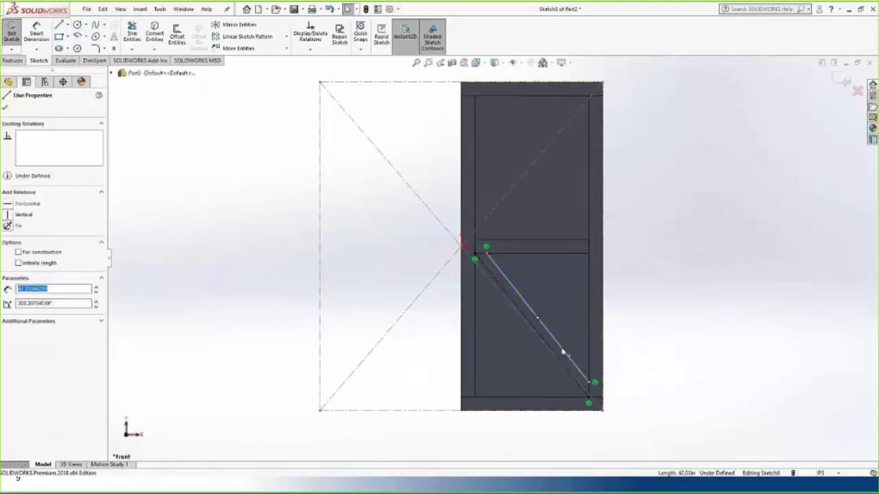
{"action": "left_click", "coordinate": [557, 362], "text": "ctrl"}
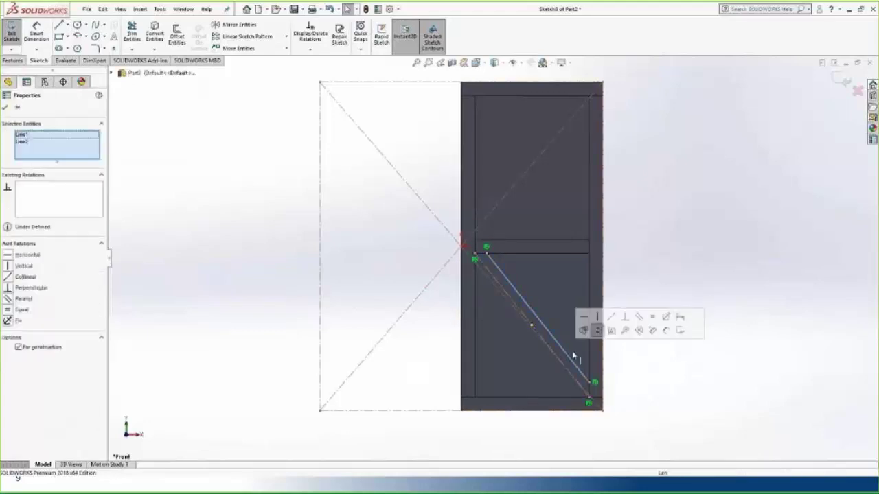
{"action": "left_click", "coordinate": [639, 316]}
{"action": "left_click", "coordinate": [705, 239]}
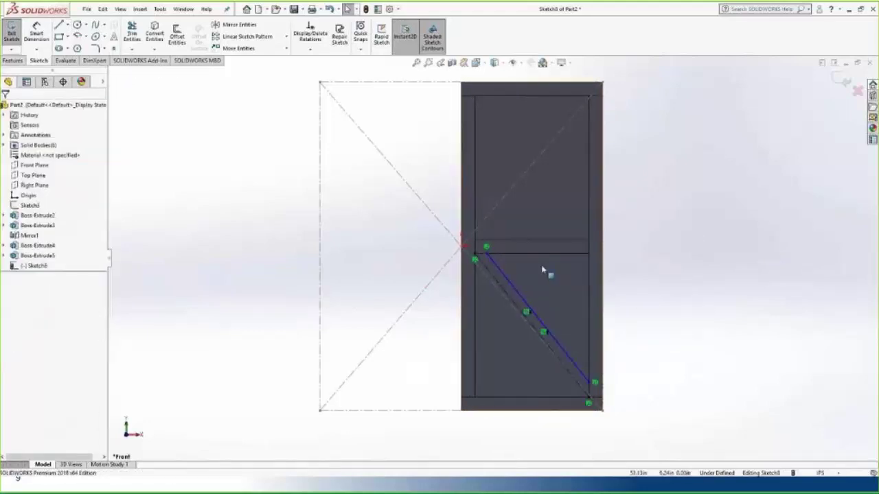
Step: Close the brace outline with lines along both opening corners and a second diagonal about 41.87 in long below the centreline
{"action": "key", "text": "l"}
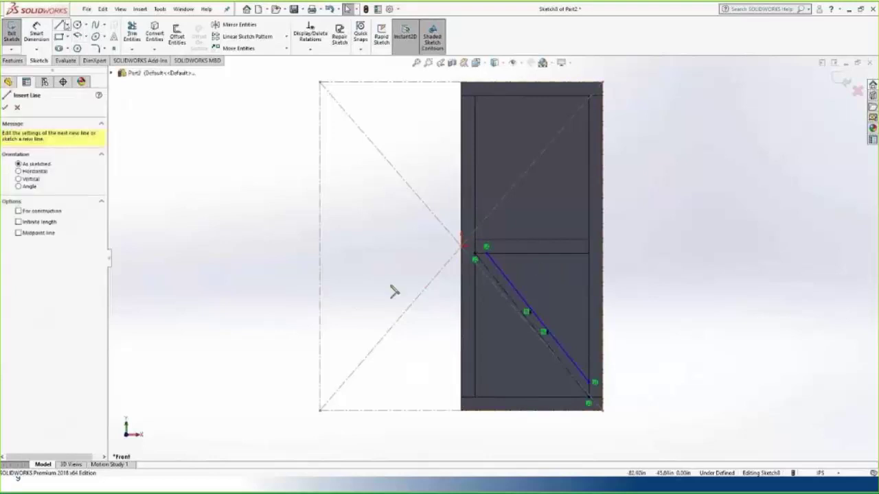
{"action": "left_click", "coordinate": [485, 257]}
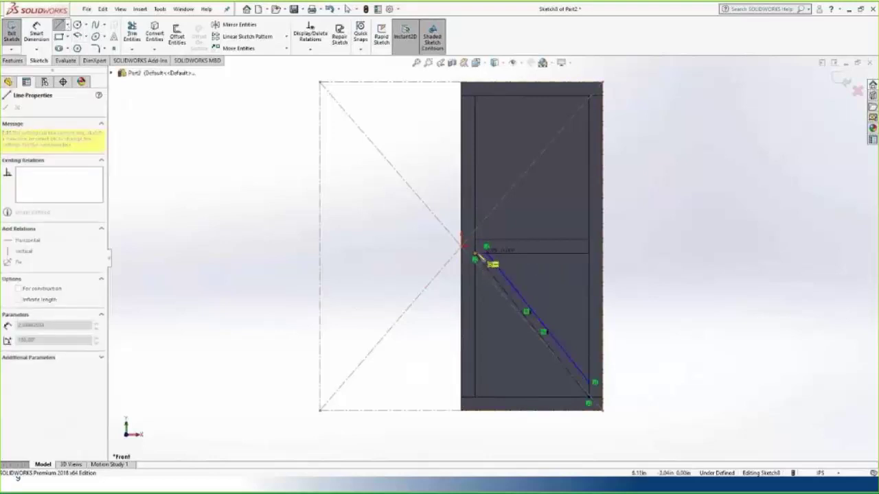
{"action": "left_click", "coordinate": [588, 403]}
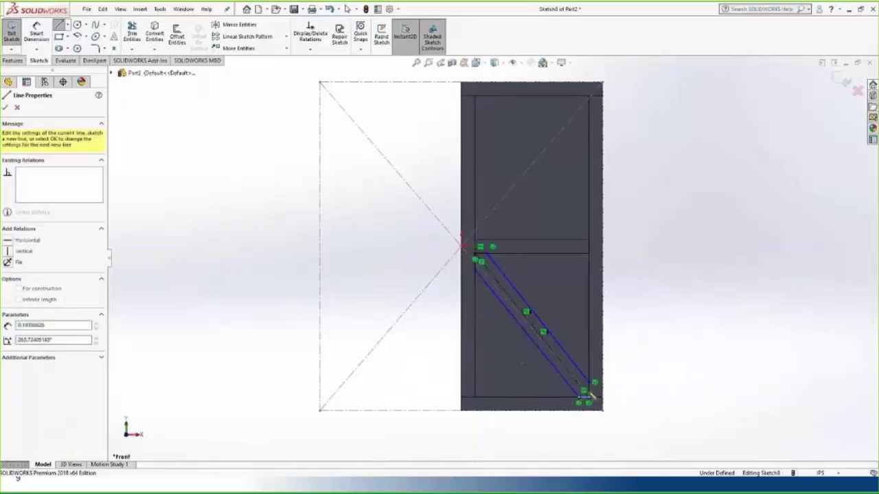
{"action": "key", "text": "Escape"}
{"action": "key", "text": "Escape"}
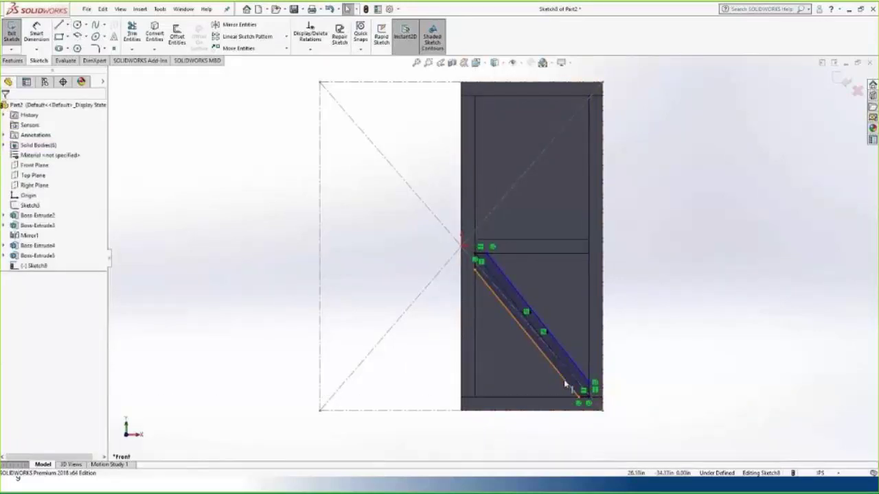
Step: Make the brace's lower diagonal parallel to the centreline
{"action": "left_click", "coordinate": [564, 383]}
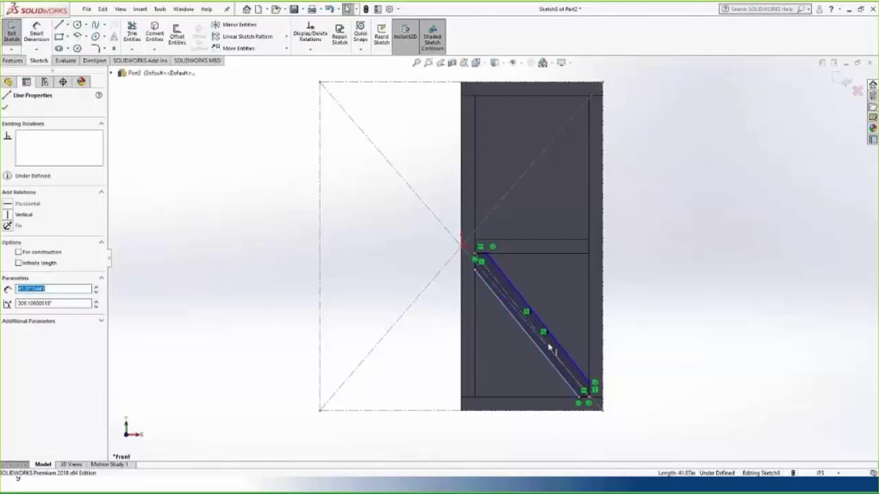
{"action": "left_click", "coordinate": [550, 355], "text": "ctrl"}
{"action": "left_click", "coordinate": [629, 307]}
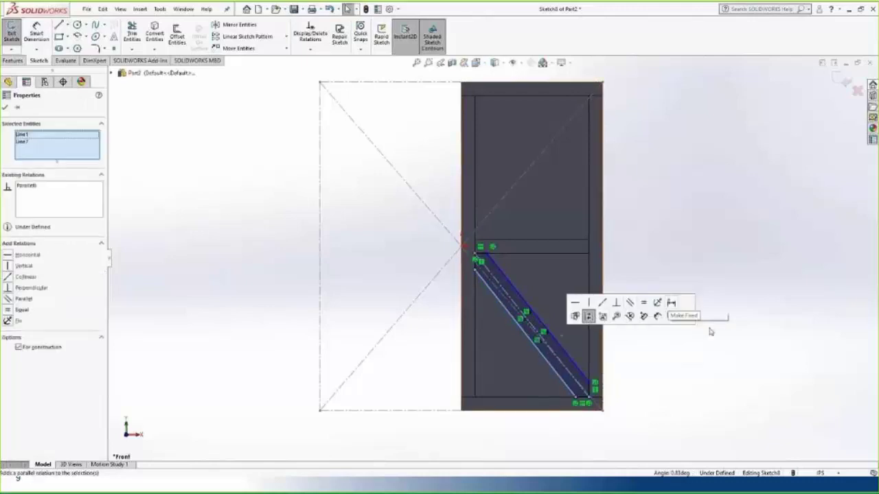
{"action": "left_click", "coordinate": [706, 387]}
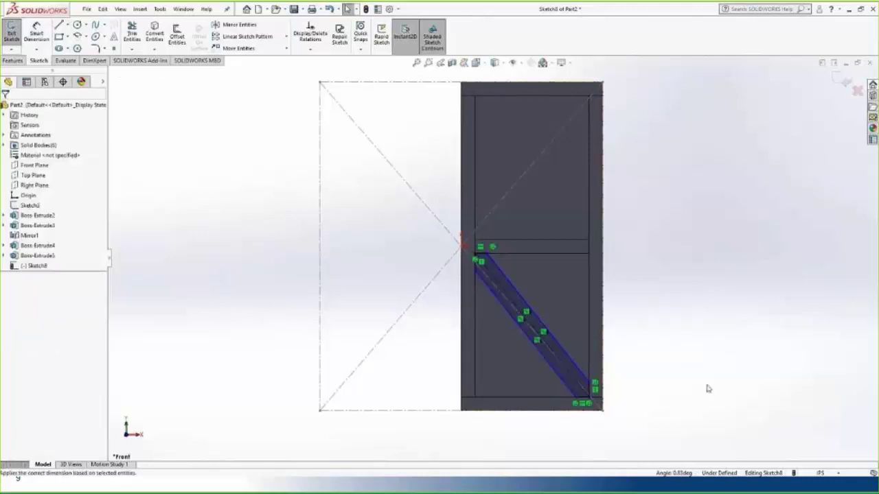
Step: Dimension the distance between the brace's two diagonal edges to 3.5 in
{"action": "left_click", "coordinate": [523, 302]}
{"action": "key", "text": "d"}
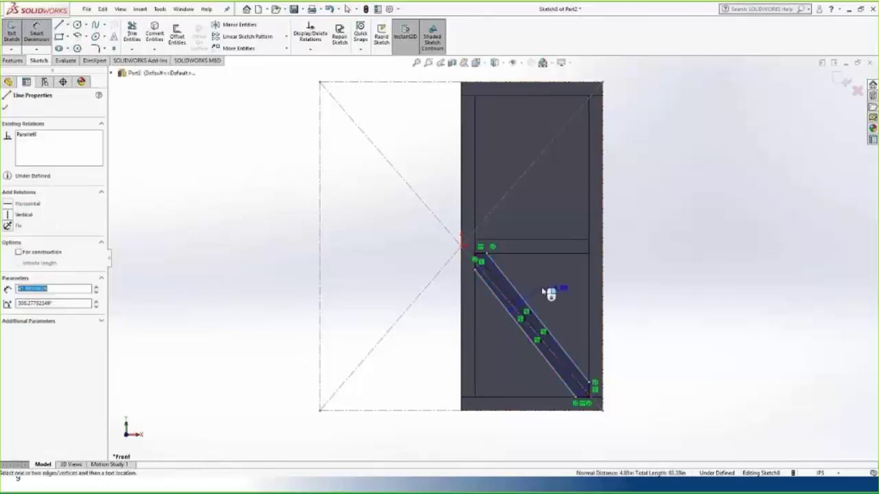
{"action": "left_click", "coordinate": [561, 294]}
{"action": "type", "text": "3.5"}
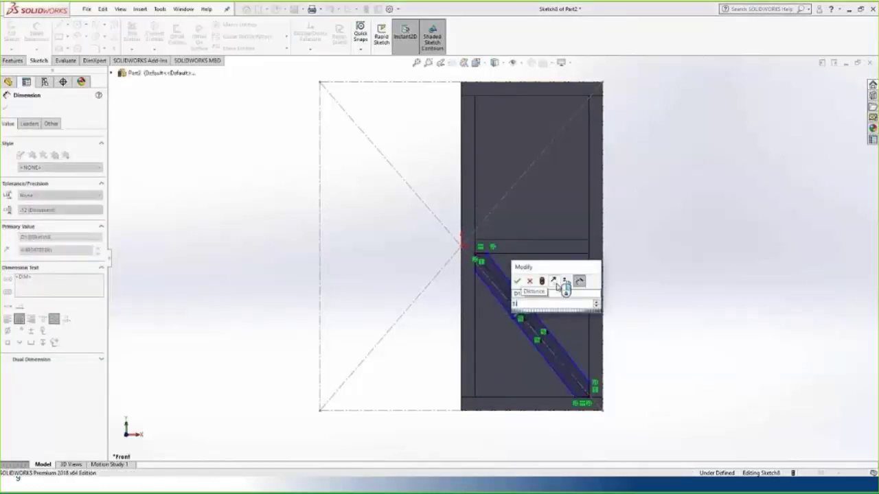
{"action": "key", "text": "Return"}
{"action": "key", "text": "Escape"}
Step: Make the brace's two diagonal edges symmetric about the diagonal centreline
{"action": "left_click", "coordinate": [562, 366]}
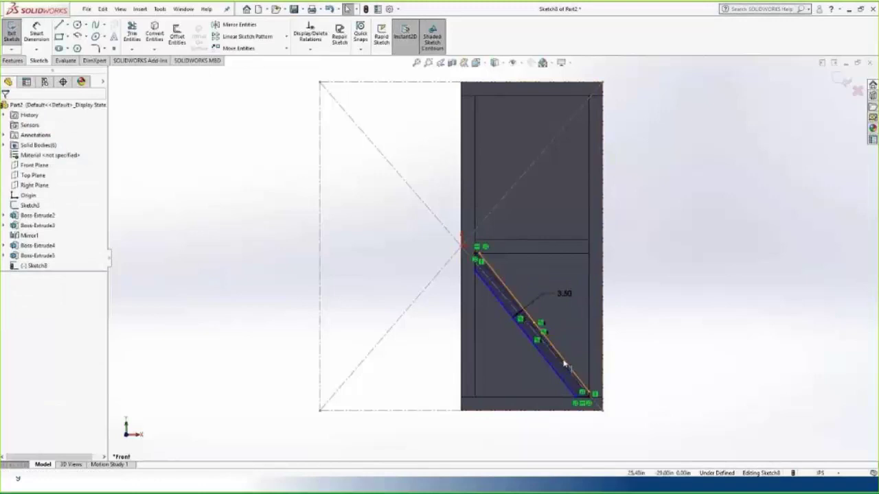
{"action": "left_click", "coordinate": [561, 376], "text": "ctrl"}
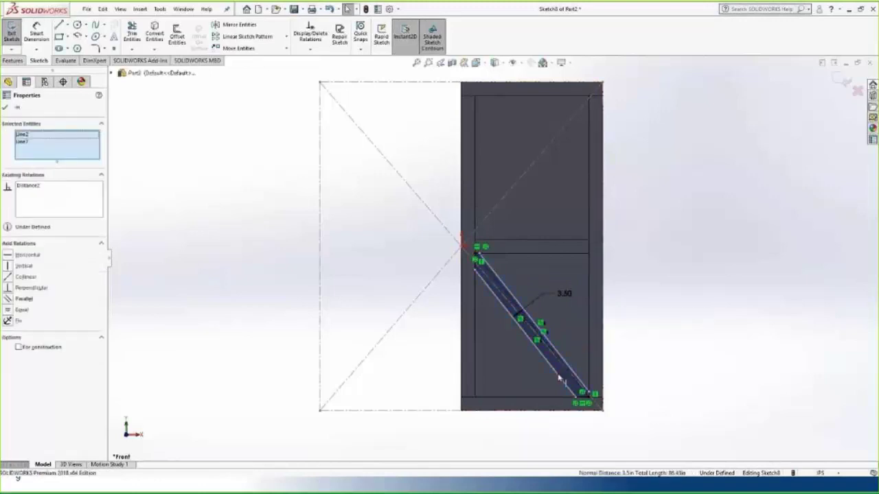
{"action": "left_click", "coordinate": [653, 334]}
{"action": "left_click", "coordinate": [685, 414]}
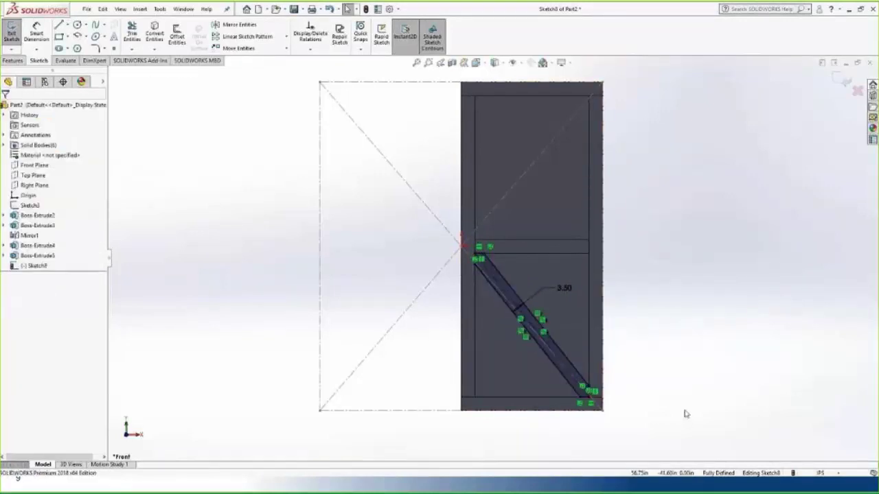
Step: Extrude the brace outline 1.5 in with the Blind end condition, keeping it a separate body
{"action": "scroll", "coordinate": [598, 369], "scroll_direction": "down", "scroll_amount": 5}
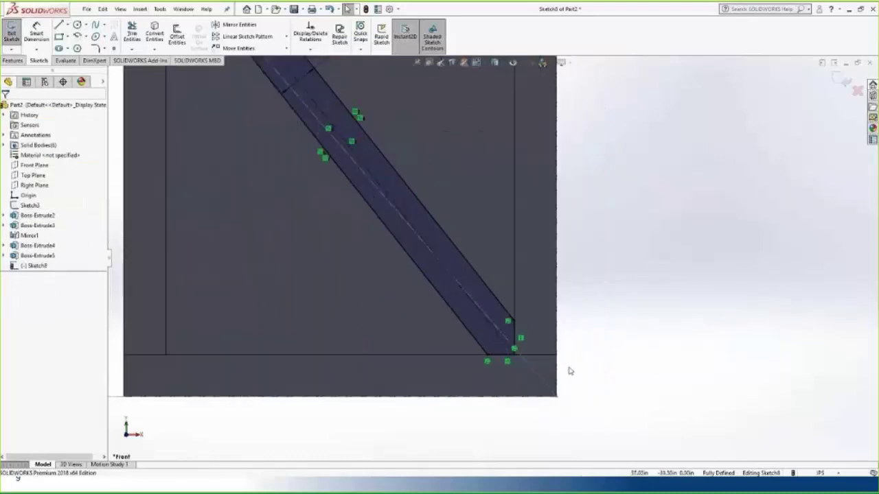
{"action": "scroll", "coordinate": [569, 370], "scroll_direction": "up", "scroll_amount": 5}
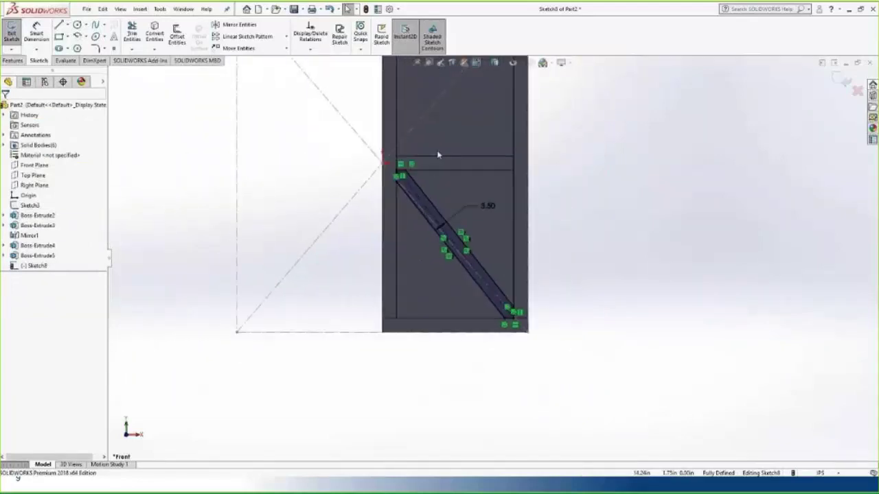
{"action": "left_click", "coordinate": [13, 60]}
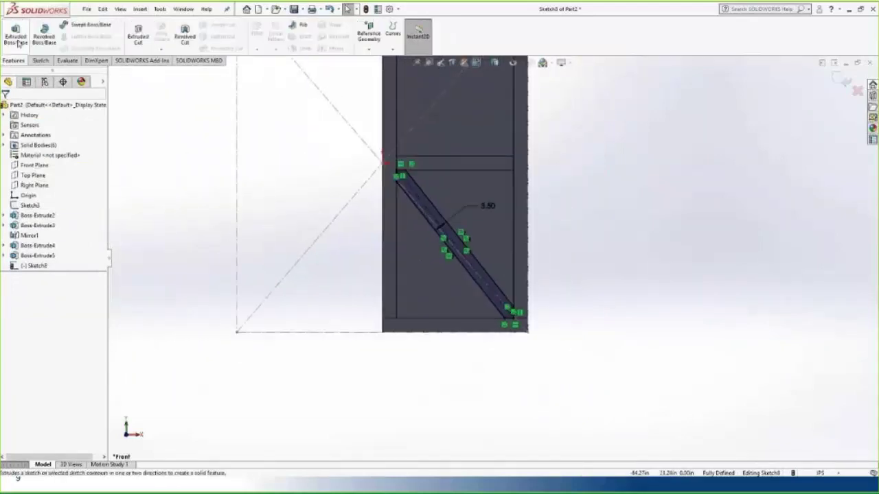
{"action": "left_click", "coordinate": [16, 38]}
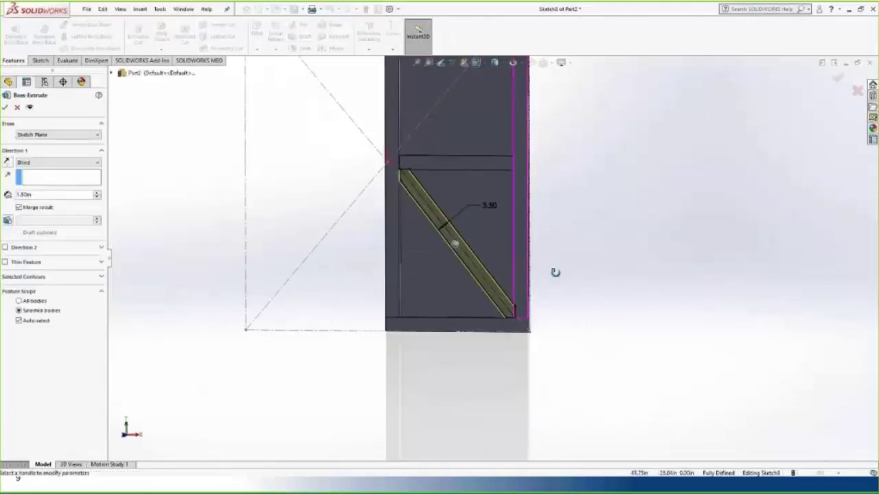
{"action": "left_click", "coordinate": [20, 207]}
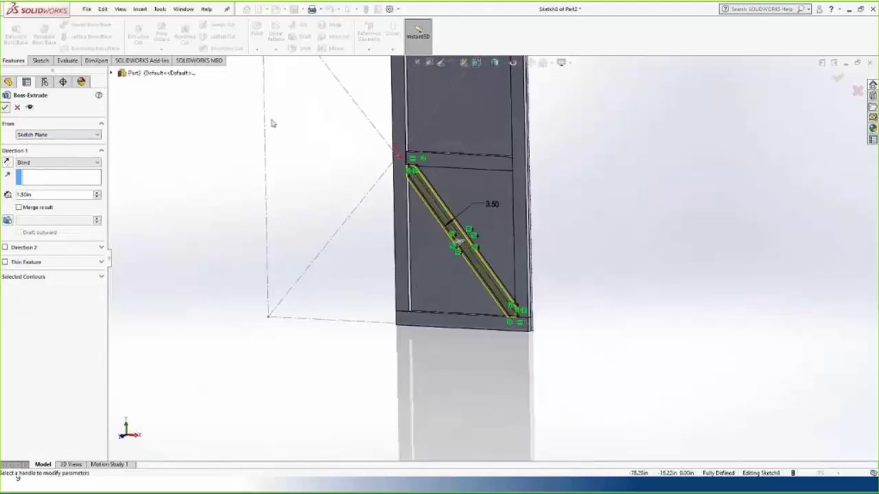
{"action": "key", "text": "Return"}
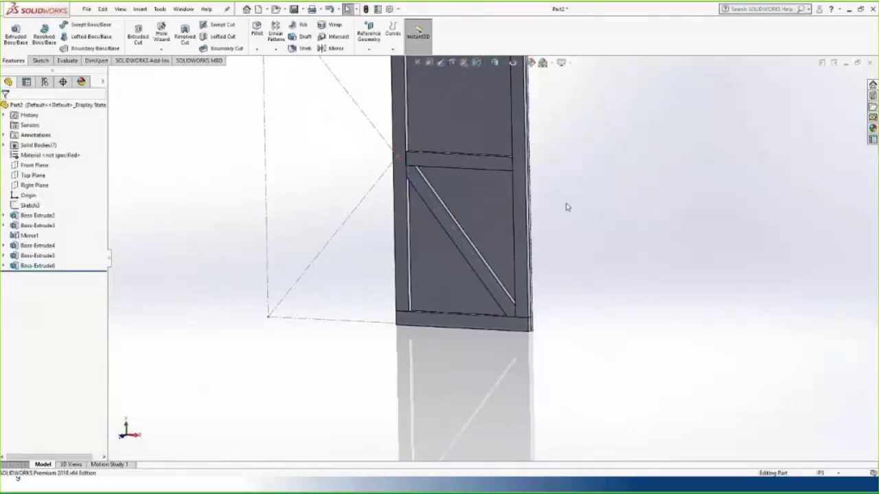
Step: Hide the door layout sketch in the model
{"action": "scroll", "coordinate": [545, 206], "scroll_direction": "up", "scroll_amount": 3}
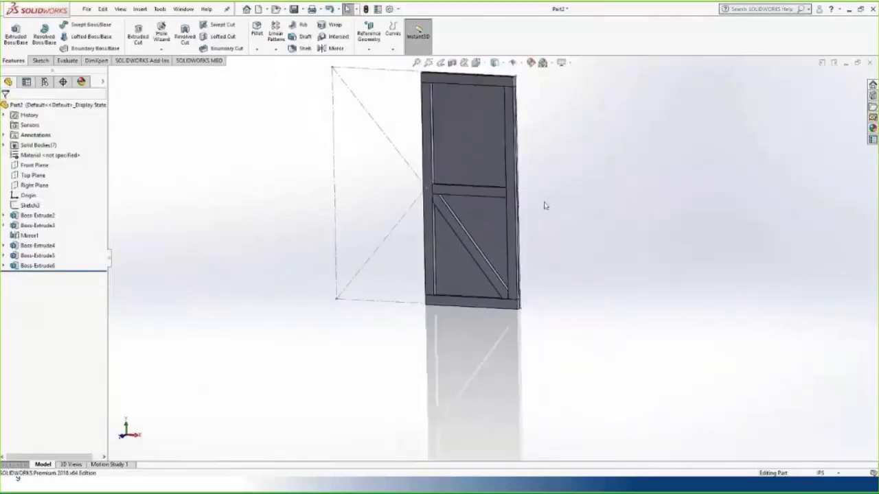
{"action": "middle_click_drag", "start_coordinate": [544, 196], "coordinate": [555, 232], "text": "ctrl"}
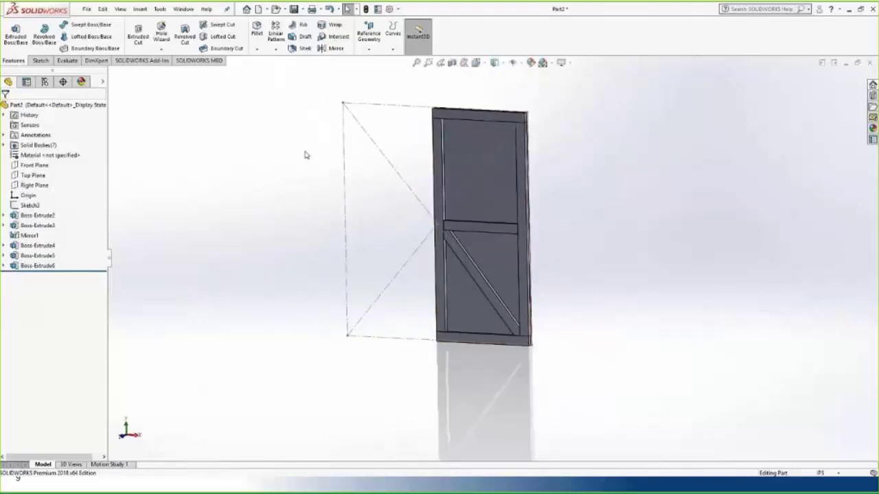
{"action": "left_click", "coordinate": [30, 205]}
{"action": "left_click", "coordinate": [43, 193]}
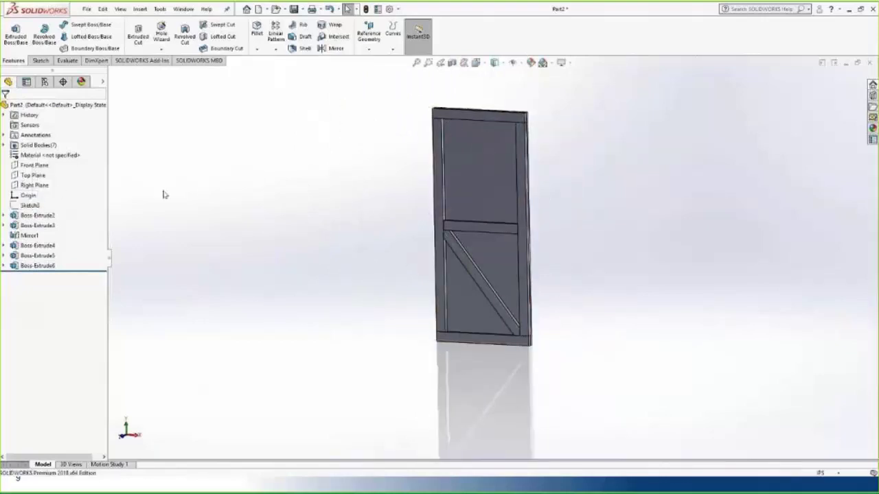
Step: Mirror the panel, both rails, both stiles, middle rail and brace bodies about the Right Plane, without merging solids
{"action": "middle_click_drag", "start_coordinate": [202, 190], "coordinate": [371, 157]}
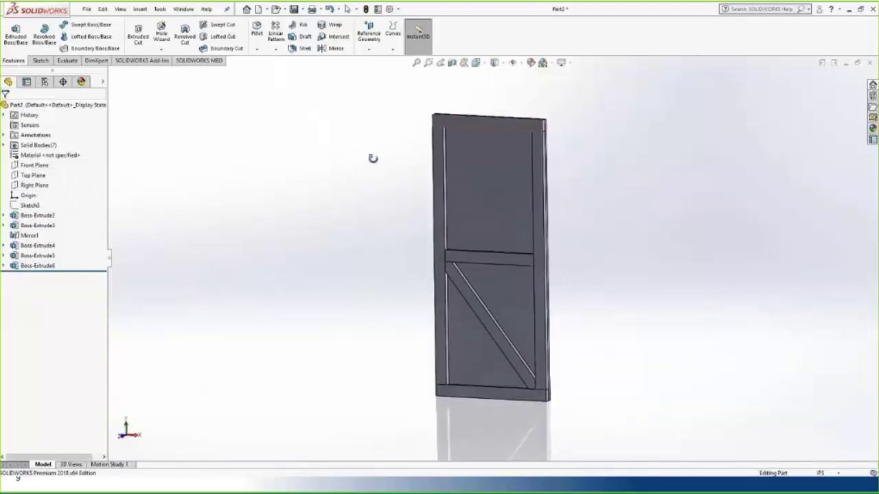
{"action": "left_click", "coordinate": [32, 186]}
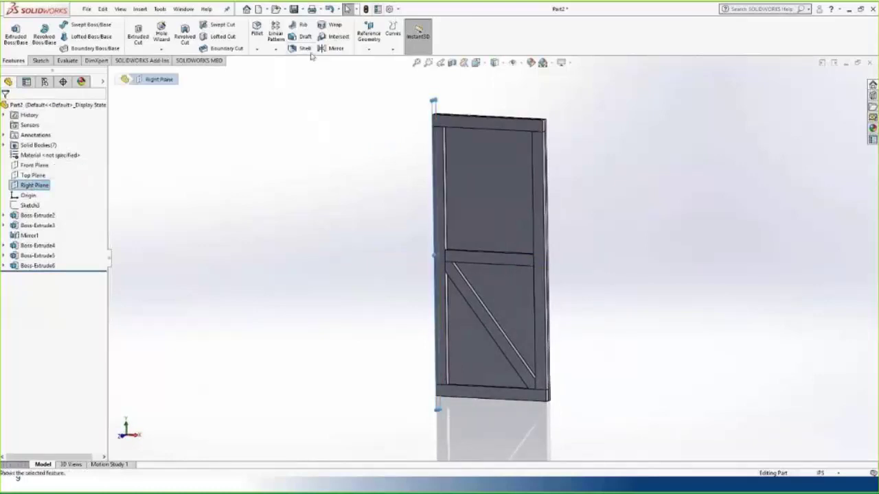
{"action": "left_click", "coordinate": [333, 48]}
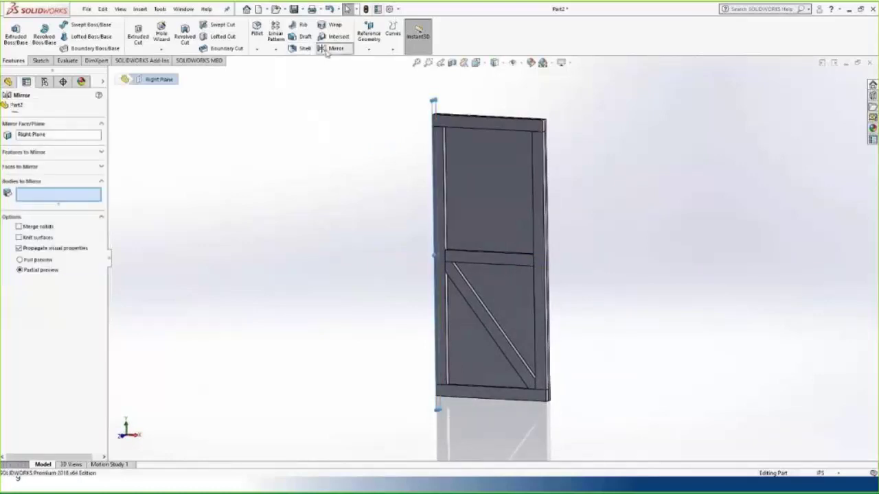
{"action": "left_click", "coordinate": [479, 198]}
{"action": "left_click", "coordinate": [450, 127]}
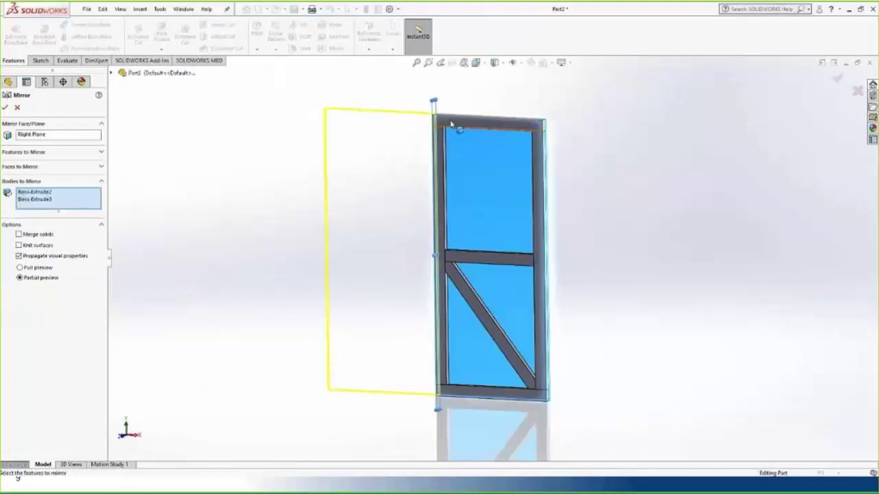
{"action": "left_click", "coordinate": [467, 394]}
{"action": "left_click", "coordinate": [443, 374]}
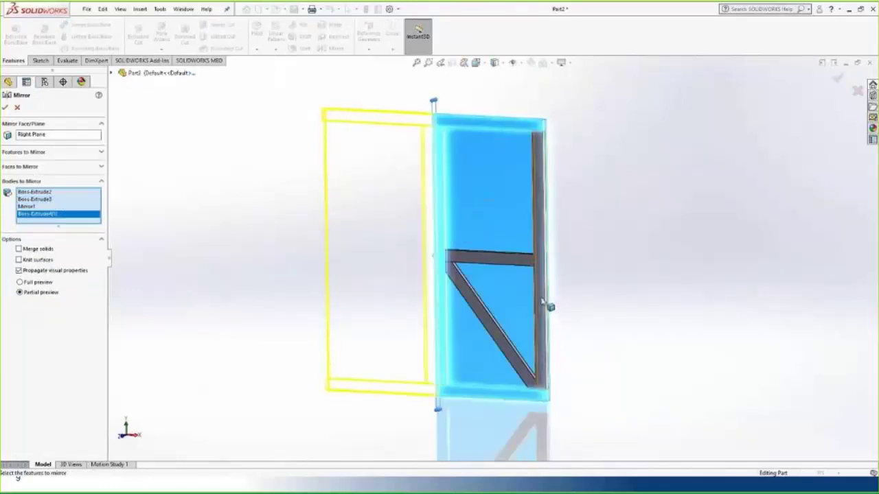
{"action": "left_click", "coordinate": [542, 302]}
{"action": "left_click", "coordinate": [524, 264]}
{"action": "left_click", "coordinate": [480, 313]}
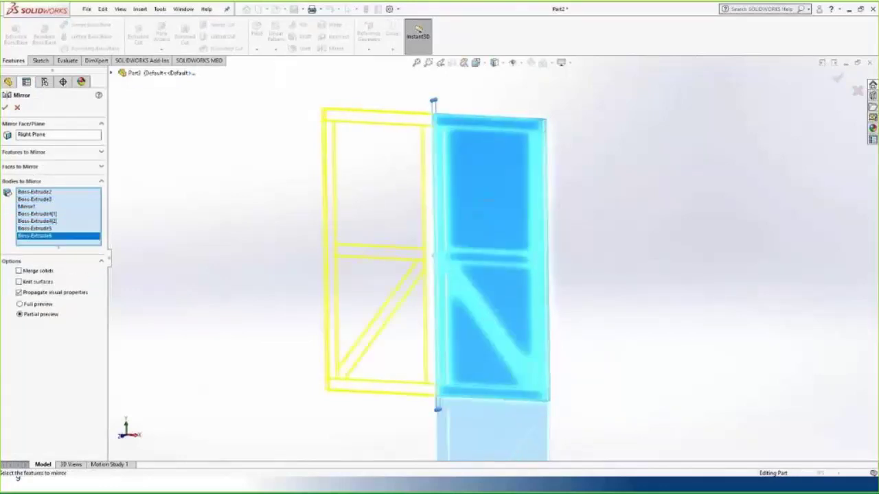
{"action": "left_click", "coordinate": [6, 109]}
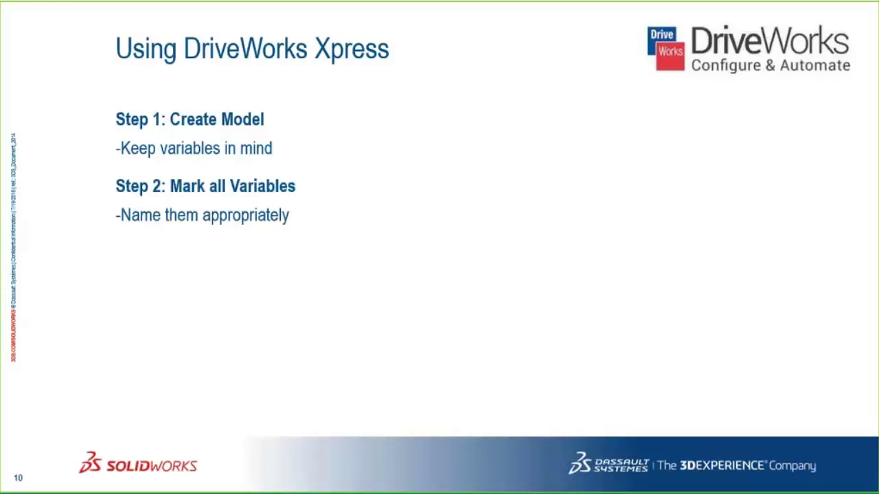
{"action": "key", "text": "Right"}
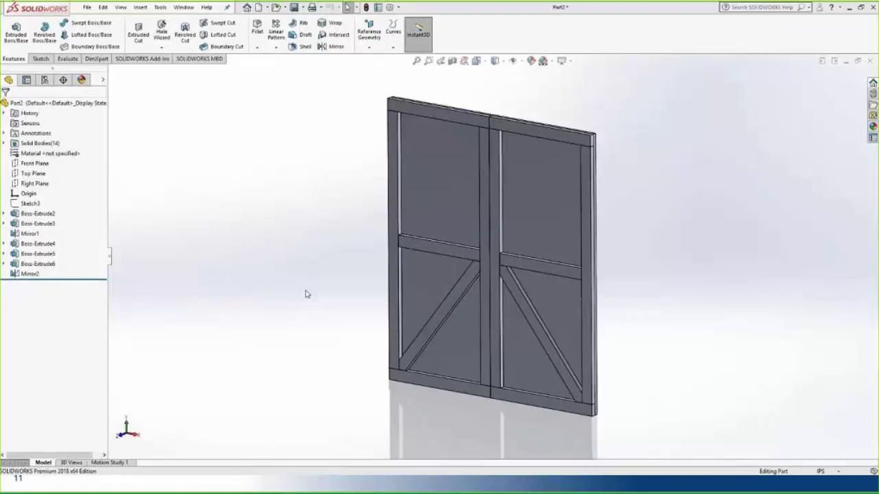
Step: Rename the layout sketch as Control Sketch
{"action": "left_click", "coordinate": [30, 204]}
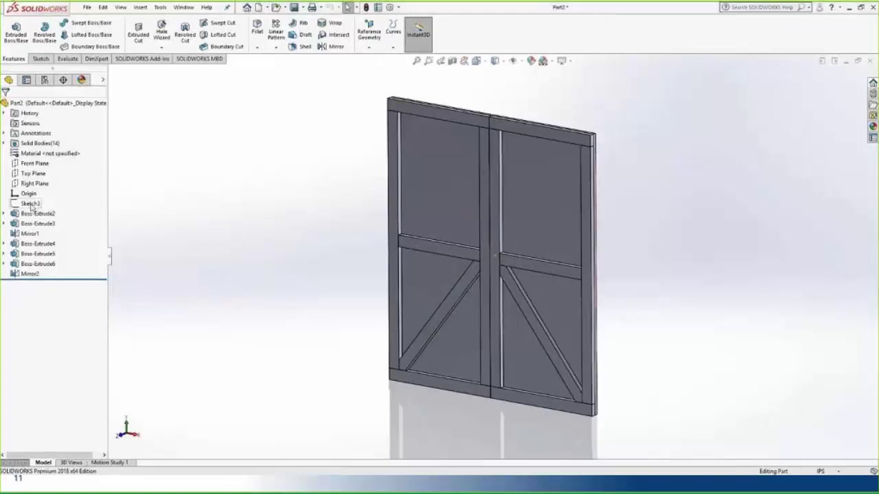
{"action": "left_click", "coordinate": [30, 203]}
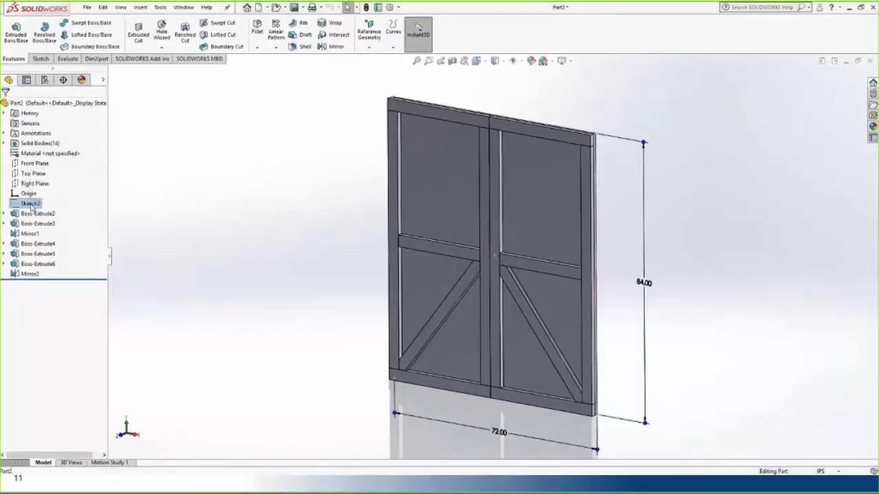
{"action": "type", "text": "Control"}
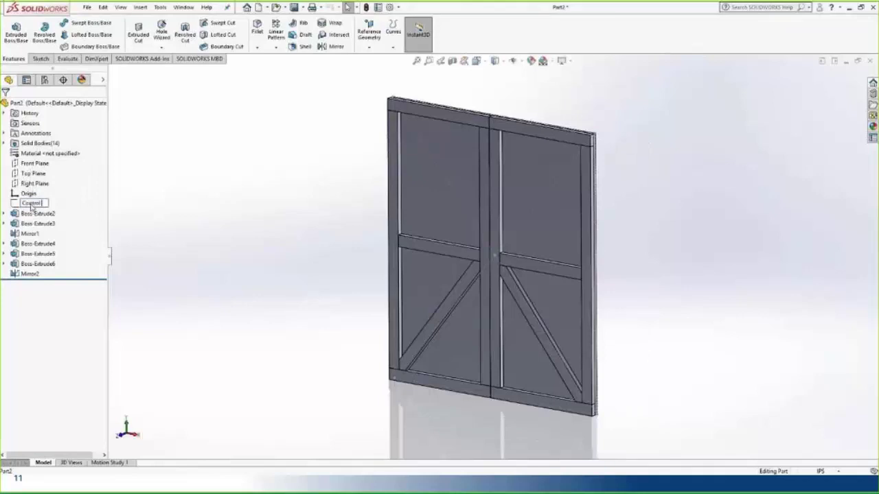
{"action": "type", "text": " Sketch"}
{"action": "key", "text": "Return"}
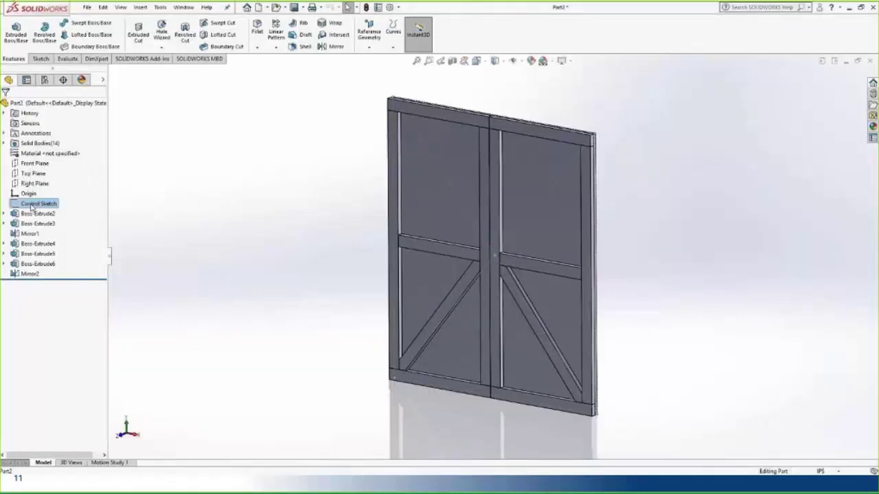
Step: Check the names of the overall height and width dimensions in the control sketch
{"action": "double_click", "coordinate": [644, 283]}
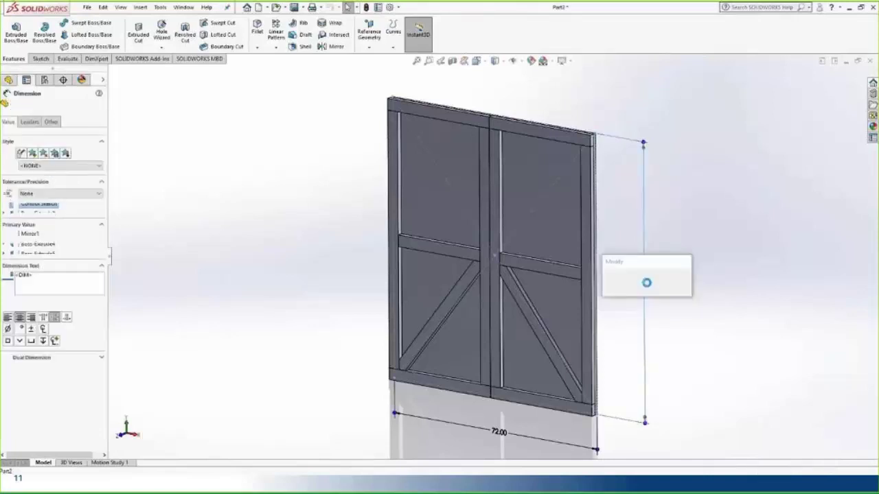
{"action": "left_click", "coordinate": [609, 282]}
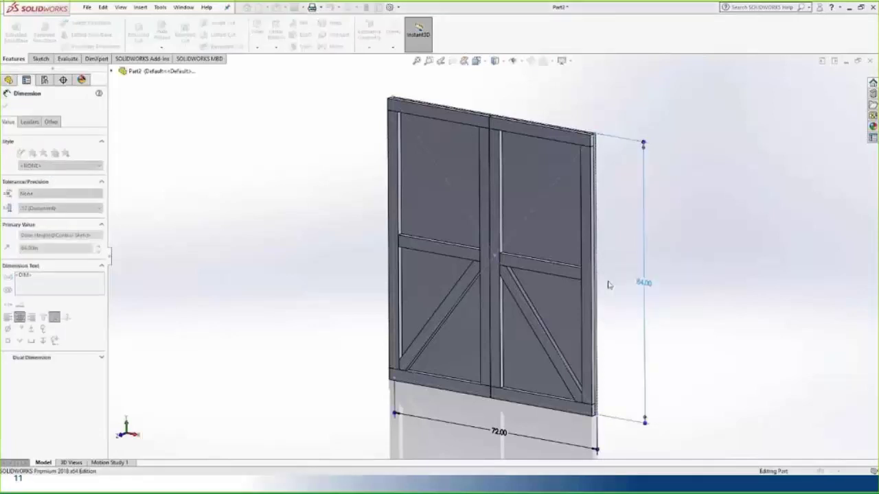
{"action": "double_click", "coordinate": [527, 419]}
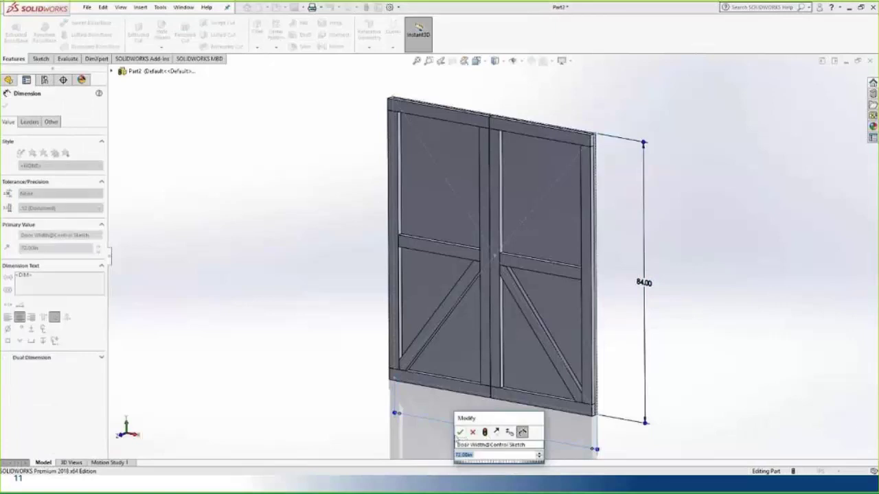
{"action": "left_click", "coordinate": [460, 433]}
{"action": "left_click", "coordinate": [190, 255]}
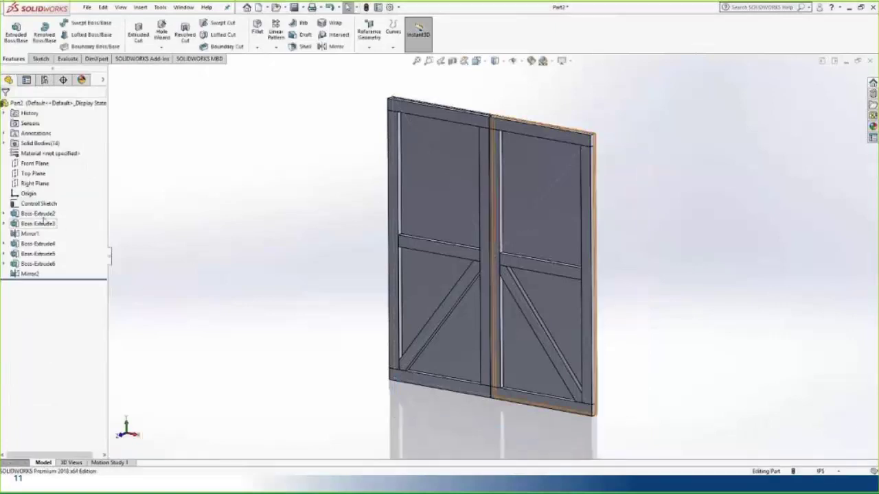
Step: Rename the extrusion that forms the door panel as Main Panel
{"action": "left_click", "coordinate": [39, 214]}
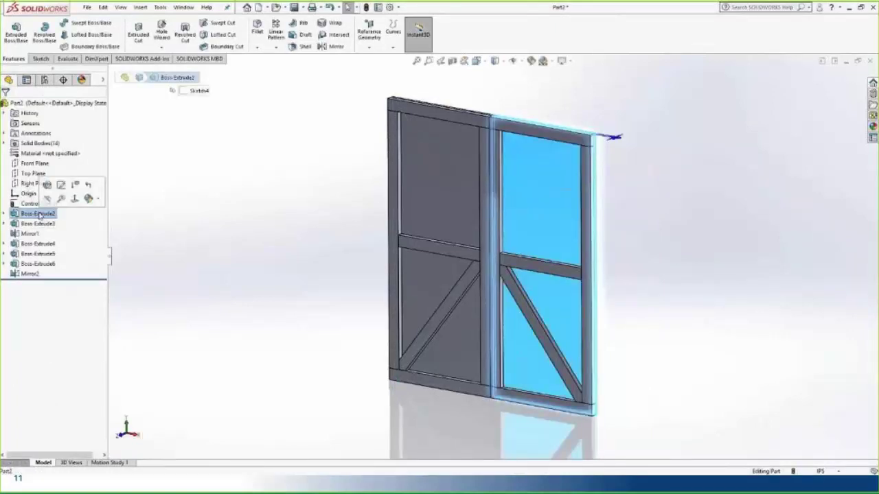
{"action": "left_click", "coordinate": [40, 214]}
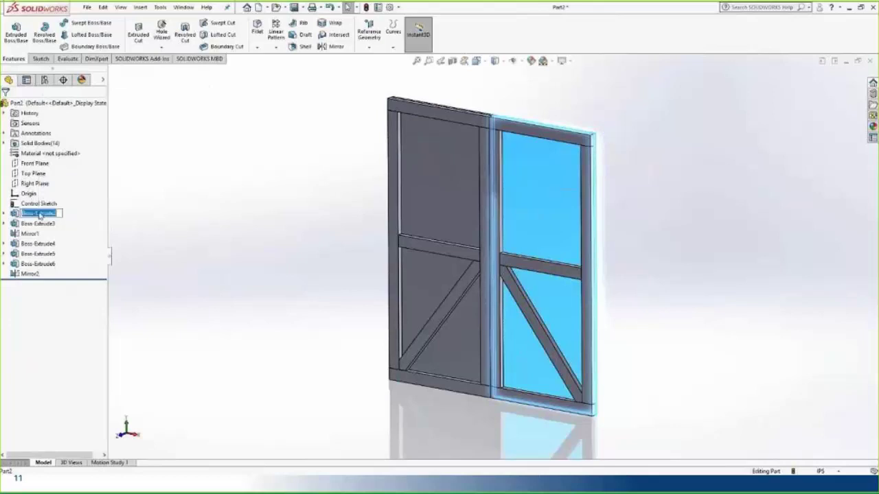
{"action": "type", "text": "Main Panel"}
{"action": "key", "text": "Return"}
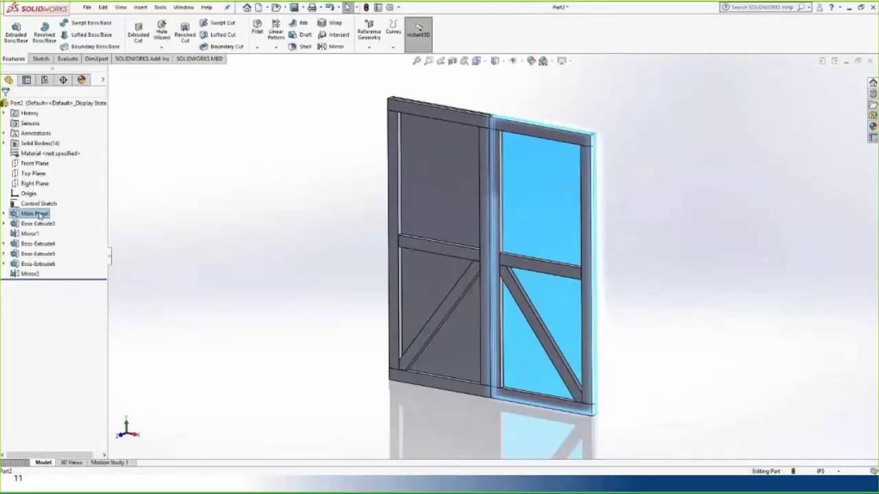
Step: Rename the extrusion that forms the upper rail as Top 2x4
{"action": "left_click", "coordinate": [40, 225]}
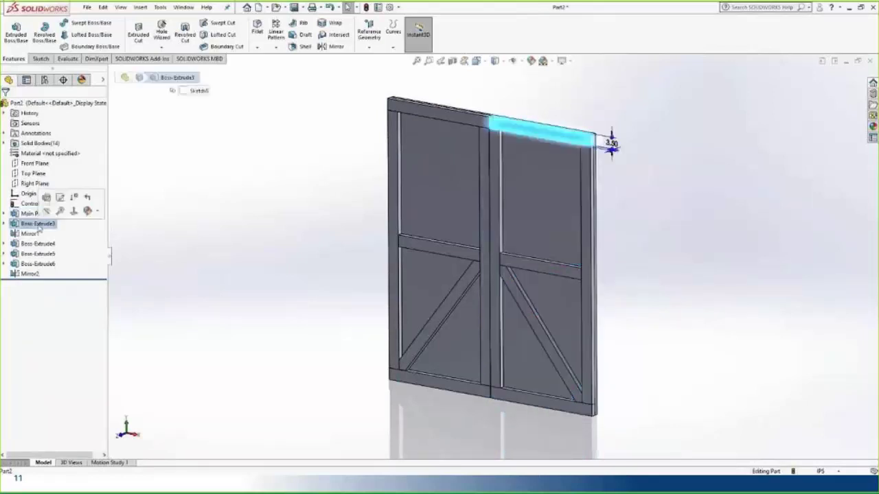
{"action": "left_click", "coordinate": [38, 227]}
{"action": "type", "text": "T"}
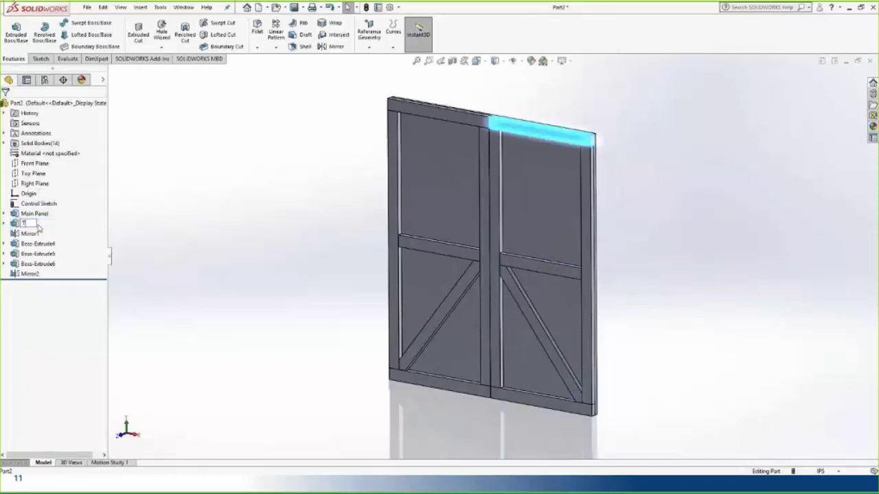
{"action": "type", "text": "op Rail"}
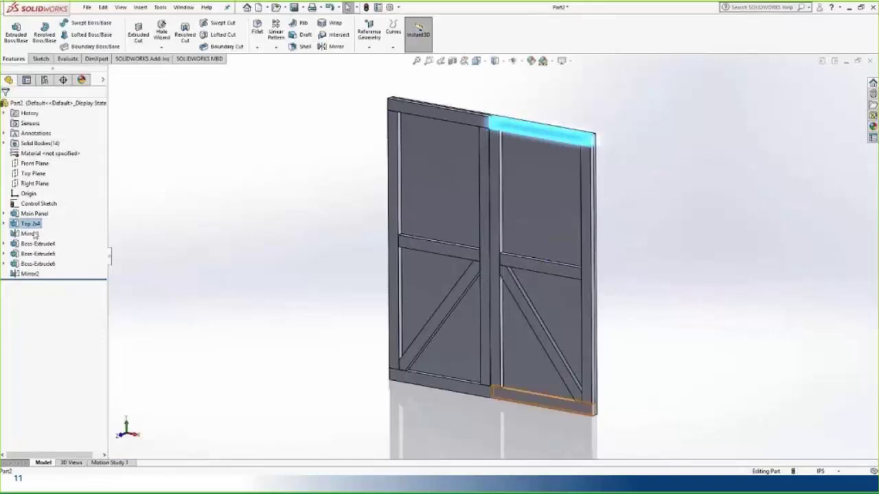
Step: Rename the mirror feature that forms the lower rail as Bottom 2x4
{"action": "left_click", "coordinate": [31, 234]}
{"action": "left_click", "coordinate": [31, 234]}
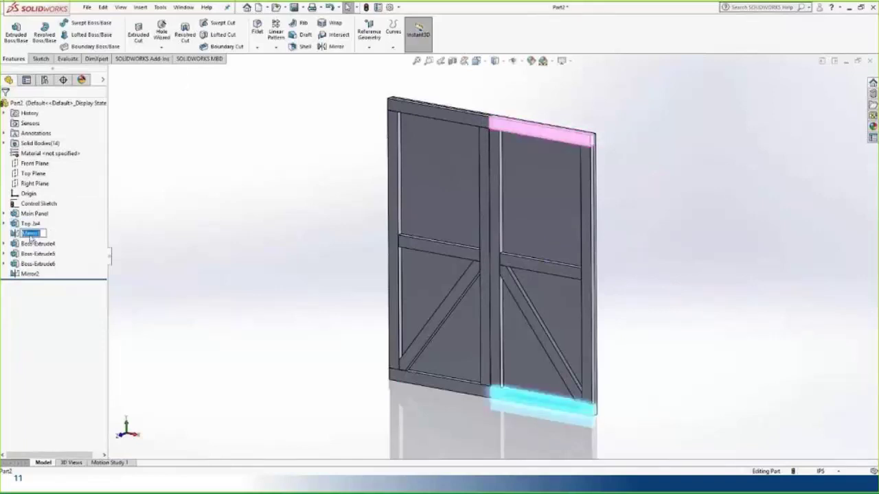
{"action": "type", "text": "Bottom"}
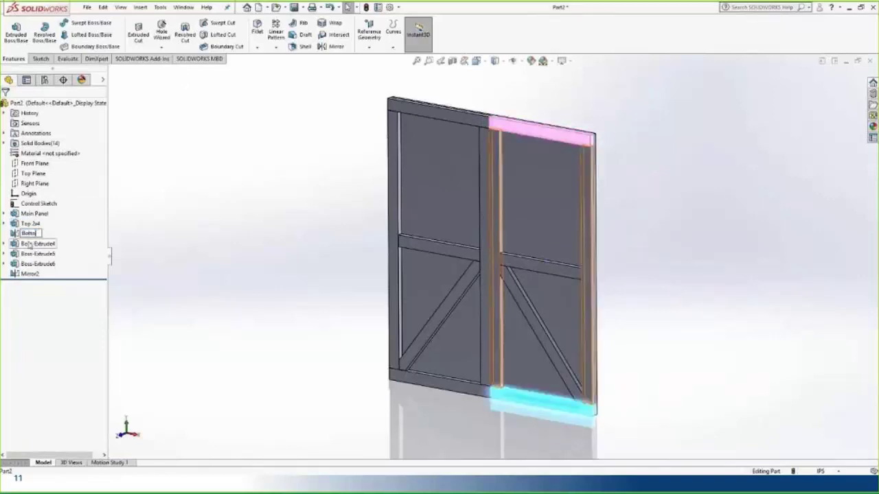
{"action": "type", "text": " 2x4"}
{"action": "key", "text": "Return"}
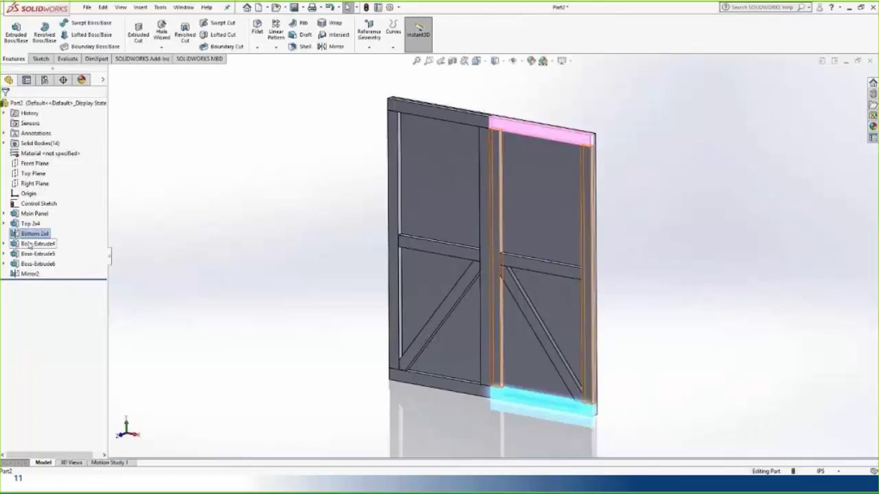
Step: Rename the extrusion that forms the two vertical stiles as Side 2x4s
{"action": "left_click", "coordinate": [30, 244]}
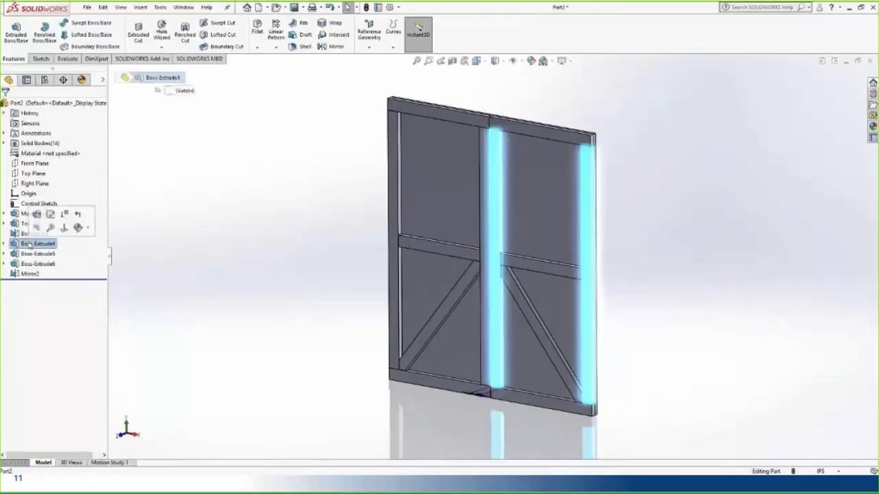
{"action": "left_click", "coordinate": [30, 245]}
{"action": "type", "text": "Stu"}
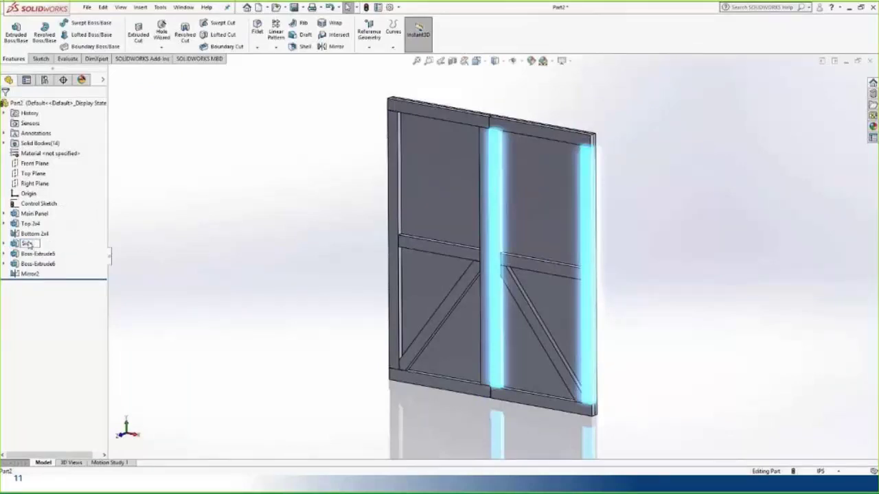
{"action": "type", "text": "d 2x4"}
Step: Rename the extrusion that forms the middle rail as Middle 2x4
{"action": "left_click", "coordinate": [37, 254]}
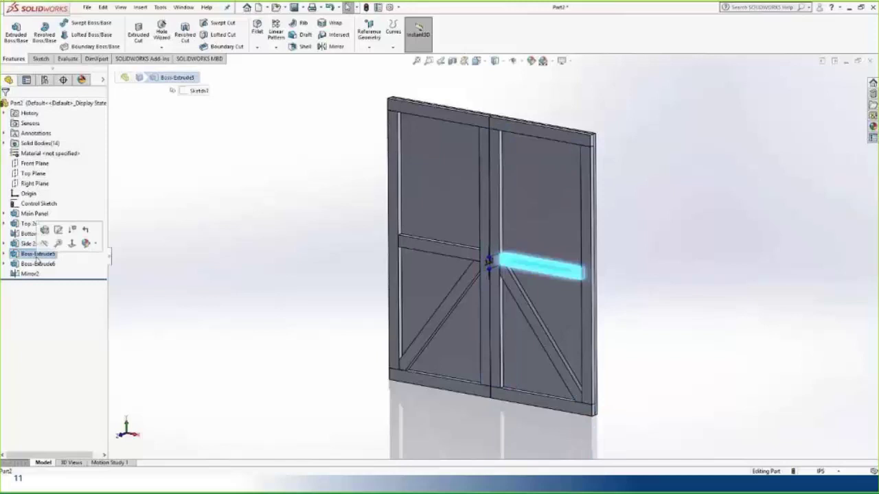
{"action": "left_click", "coordinate": [37, 254]}
{"action": "type", "text": "Mi"}
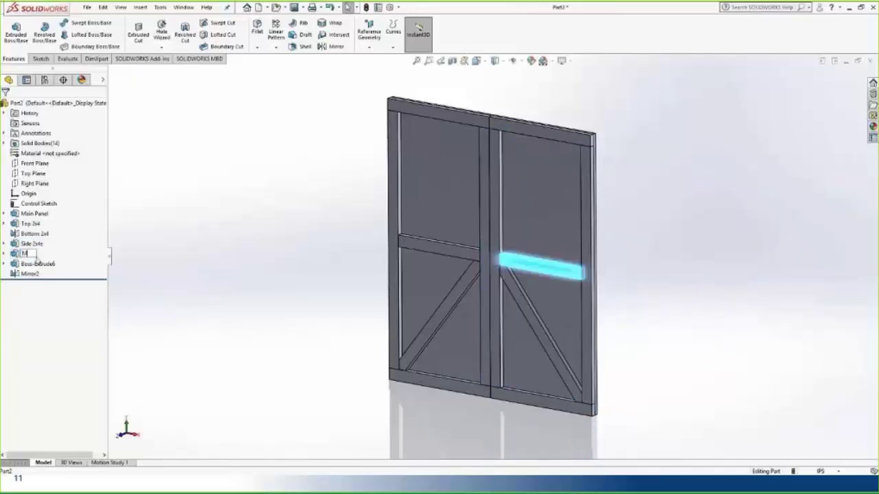
{"action": "type", "text": "ddle 2x4"}
{"action": "key", "text": "Return"}
Step: Rename the extrusion that forms the diagonal brace as Cross 2x4
{"action": "left_click", "coordinate": [43, 264]}
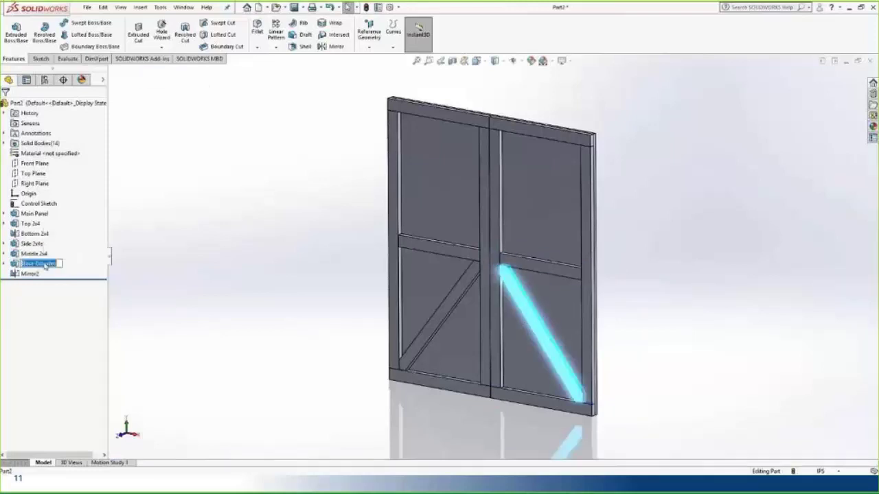
{"action": "left_click", "coordinate": [37, 264]}
{"action": "type", "text": "Cross 2x4"}
{"action": "key", "text": "Return"}
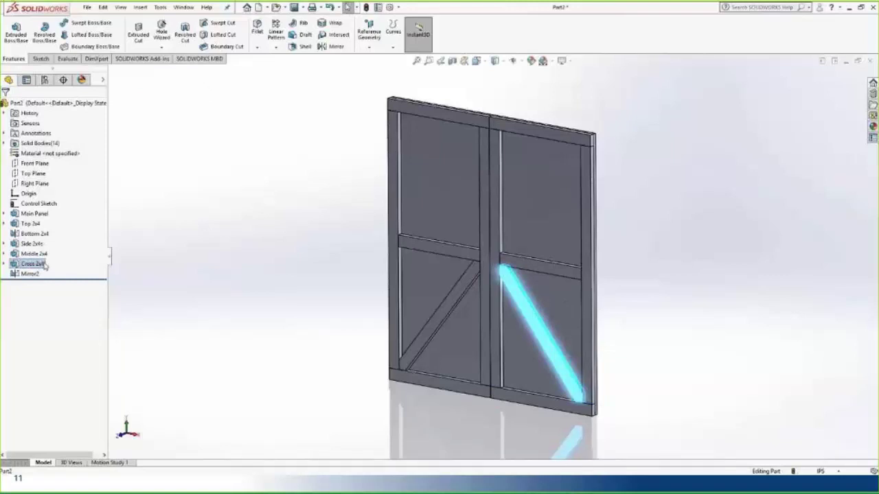
Step: Rename the mirror feature that forms the second door as Main Mirror
{"action": "left_click", "coordinate": [30, 274]}
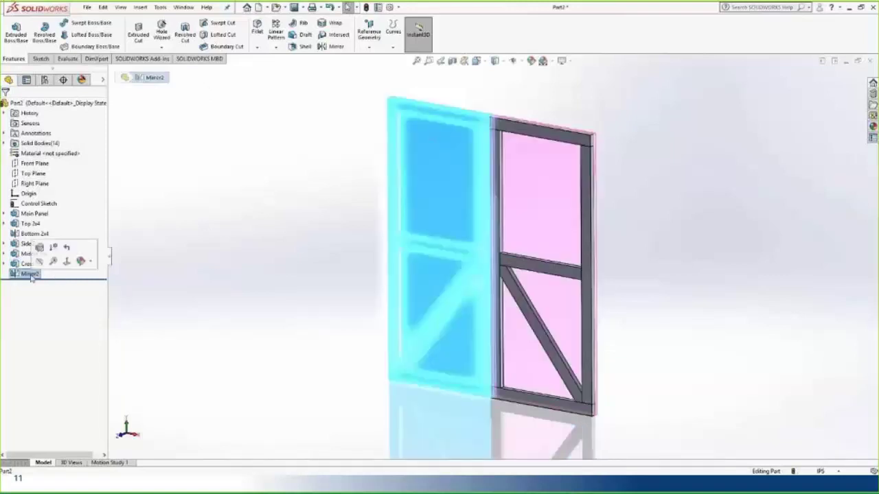
{"action": "left_click", "coordinate": [31, 274]}
{"action": "type", "text": "Mi"}
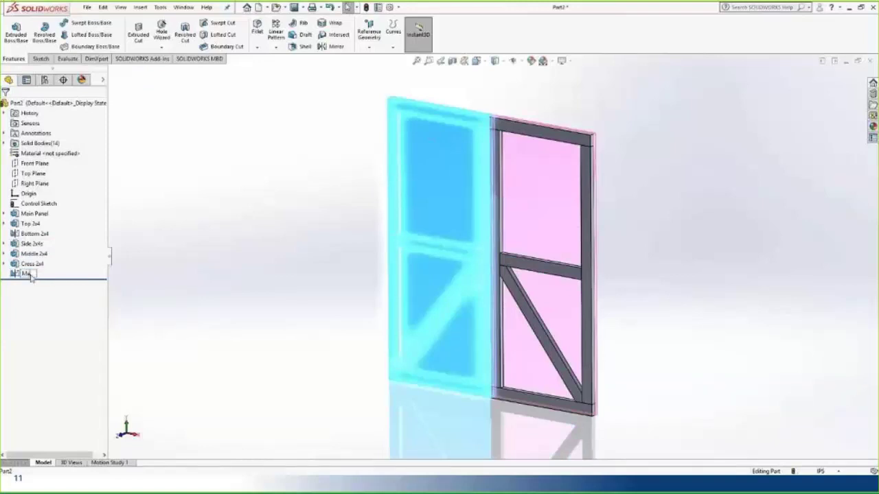
{"action": "type", "text": "in Mirror"}
{"action": "key", "text": "Return"}
{"action": "left_click", "coordinate": [261, 228]}
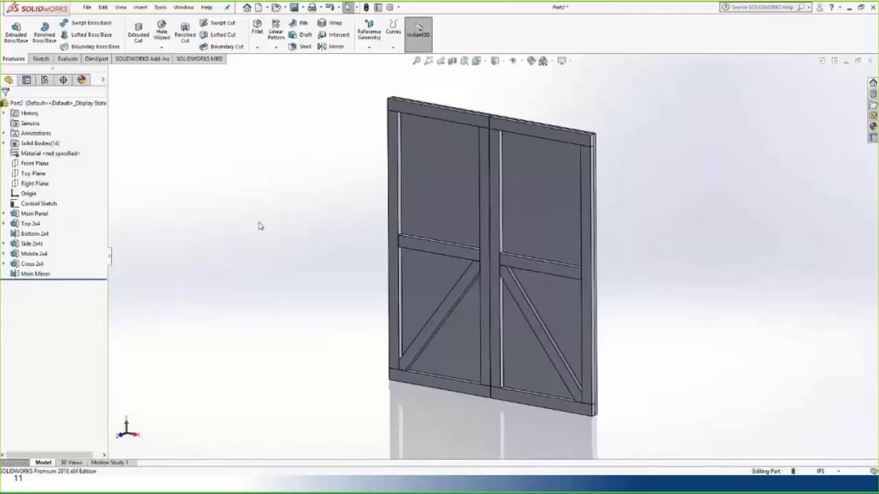
Step: Check the dimensions of the control sketch on the model
{"action": "left_click", "coordinate": [41, 204]}
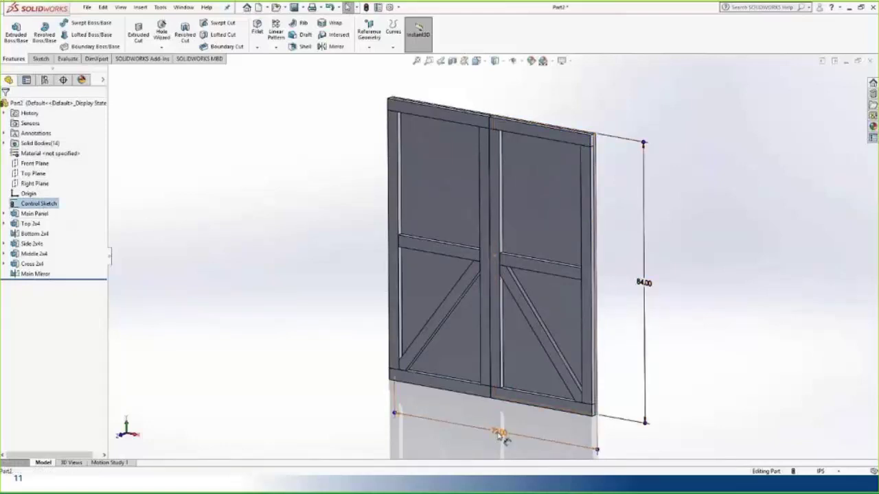
{"action": "left_click", "coordinate": [307, 261]}
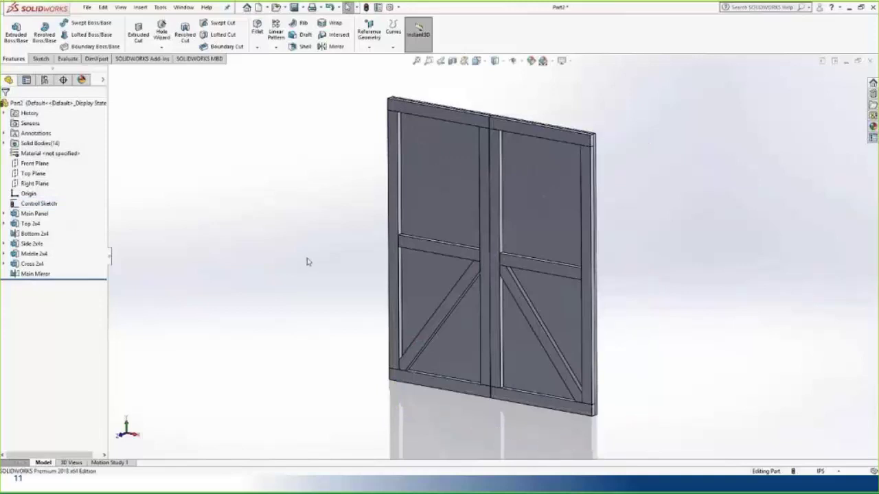
Step: Test suppressing the Cross 2x4 brace, and unsuppress both the brace and the dependent Main Mirror feature
{"action": "left_click", "coordinate": [513, 285]}
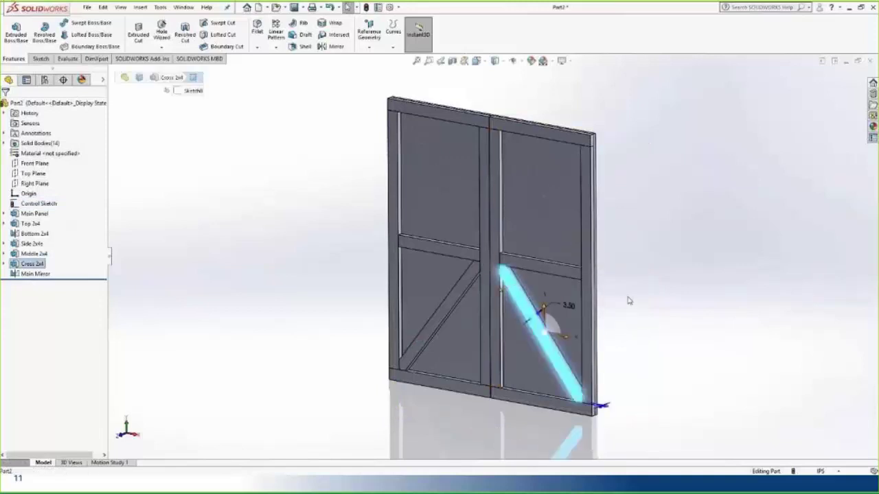
{"action": "mouse_move", "coordinate": [627, 298]}
{"action": "middle_mouse_down"}
{"action": "mouse_move", "coordinate": [673, 280]}
{"action": "mouse_move", "coordinate": [633, 286]}
{"action": "middle_mouse_up"}
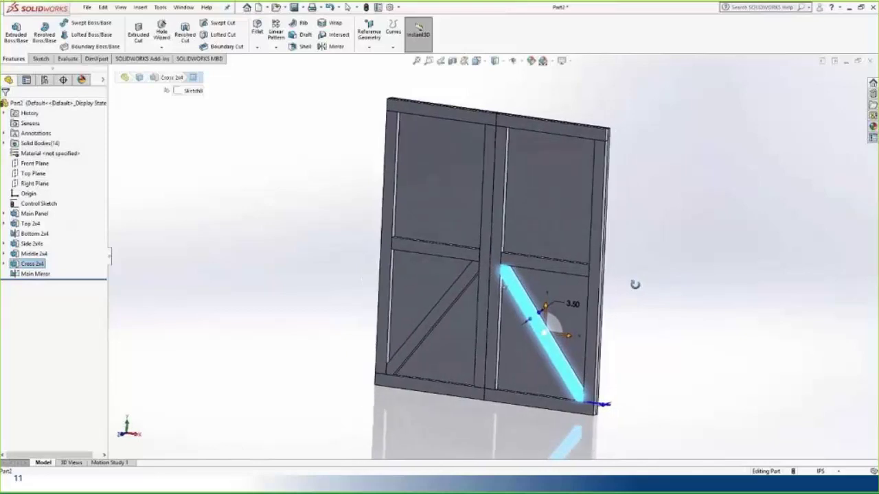
{"action": "left_click", "coordinate": [27, 265]}
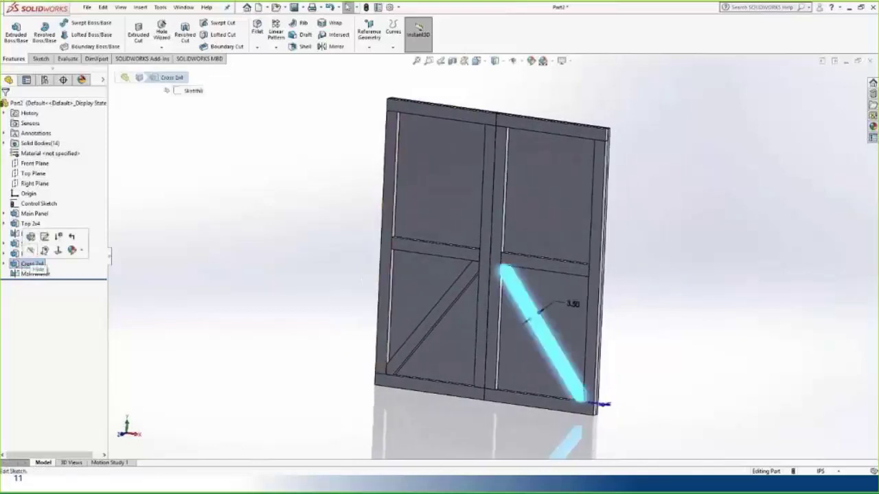
{"action": "left_click", "coordinate": [58, 237]}
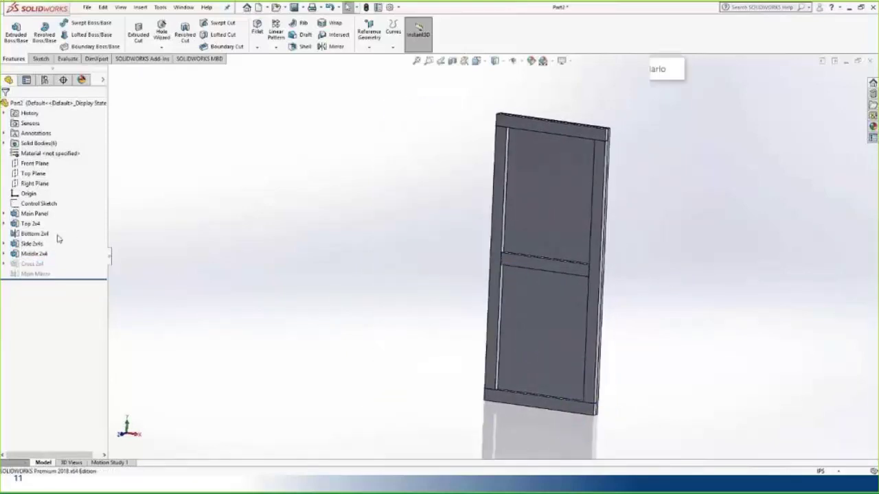
{"action": "left_click", "coordinate": [31, 264]}
{"action": "left_click", "coordinate": [69, 238]}
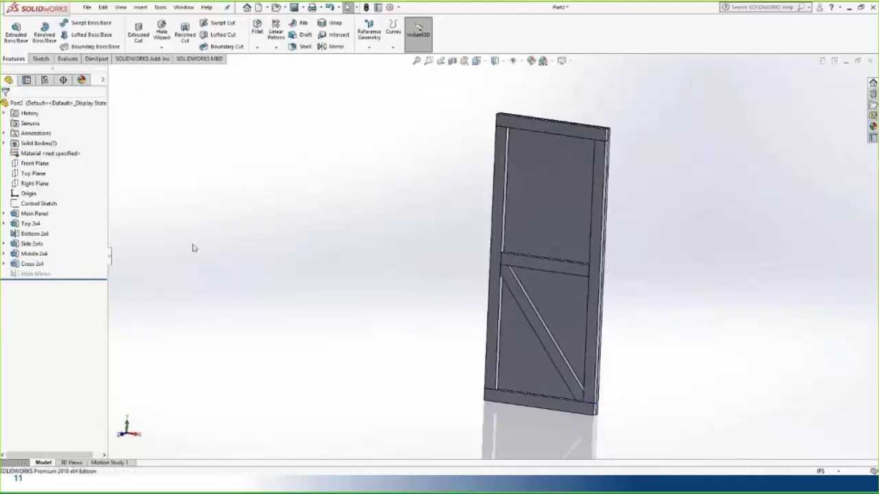
{"action": "left_click", "coordinate": [33, 273]}
{"action": "left_click", "coordinate": [51, 254]}
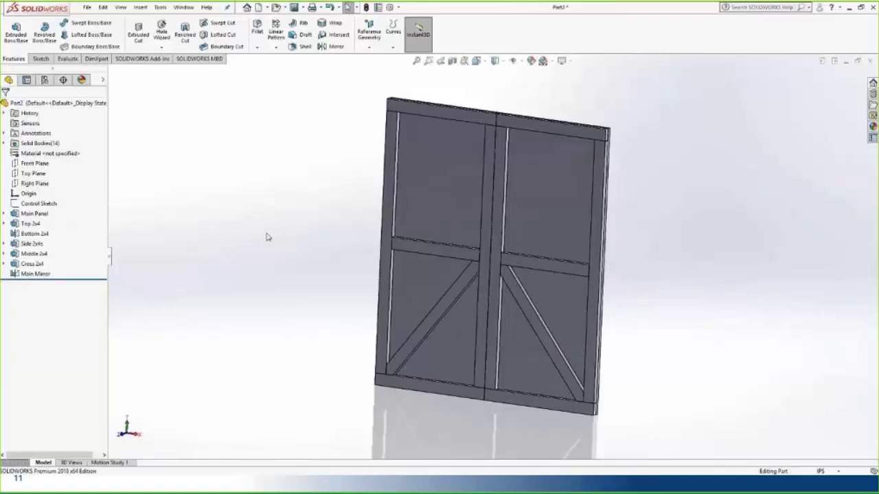
Step: Remove the Cross 2x4 body from the bodies mirrored by the Main Mirror feature
{"action": "left_click", "coordinate": [33, 273]}
{"action": "left_click", "coordinate": [52, 251]}
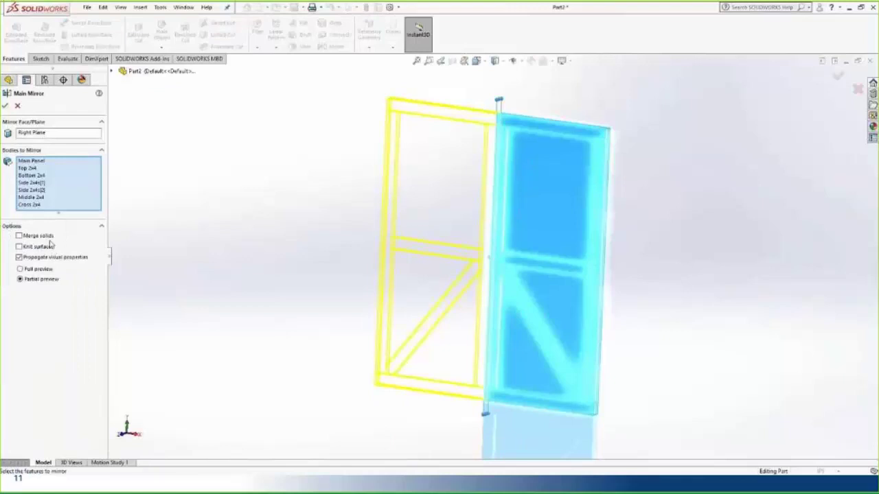
{"action": "left_click", "coordinate": [39, 209]}
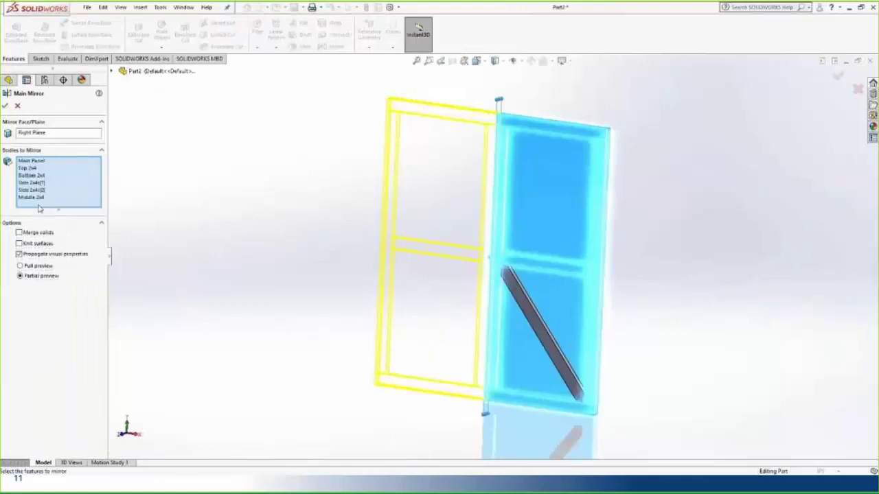
{"action": "left_click", "coordinate": [6, 105]}
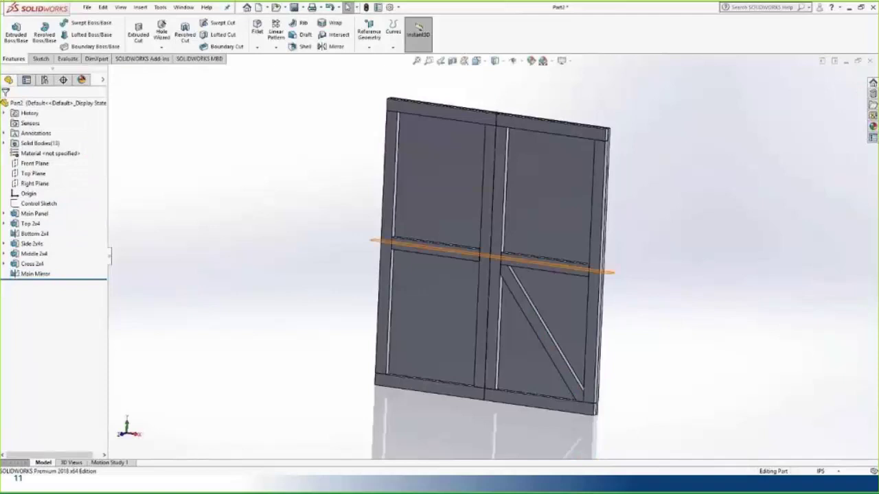
Step: Mirror the Cross 2x4 brace body about the Right Plane as a separate feature
{"action": "left_click", "coordinate": [34, 183]}
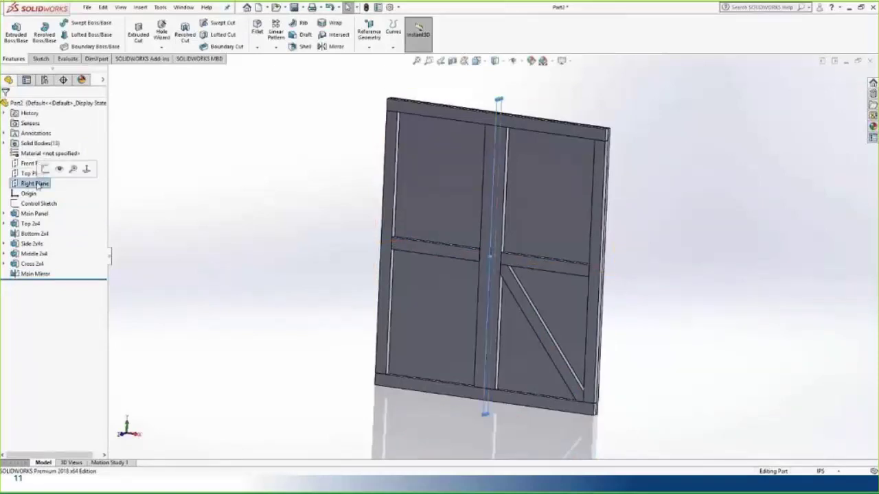
{"action": "left_click", "coordinate": [334, 47]}
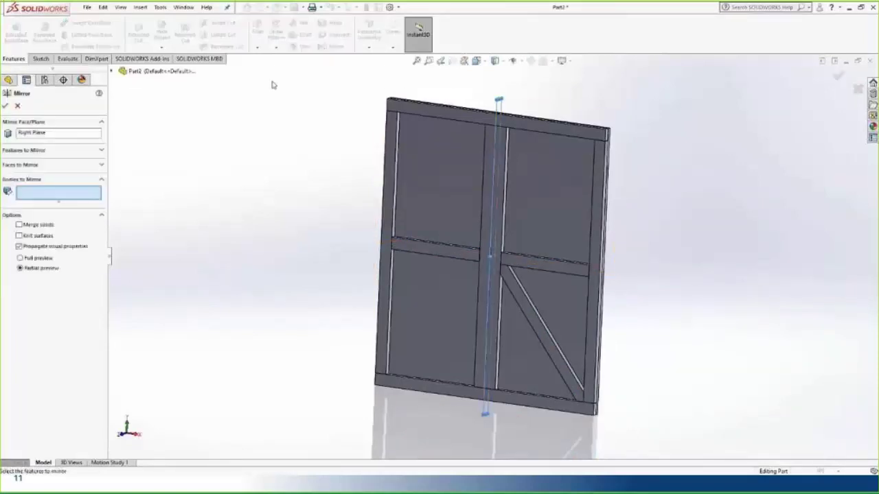
{"action": "left_click", "coordinate": [525, 313]}
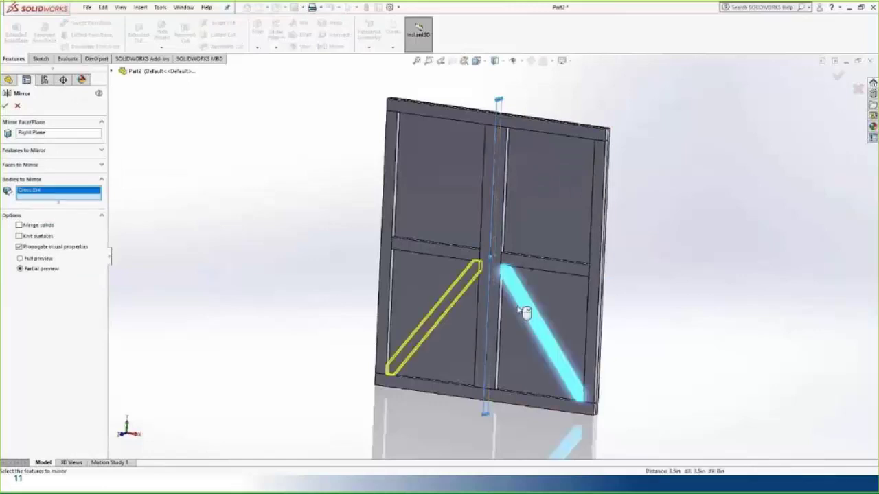
{"action": "key", "text": "Return"}
Step: Rename the brace's new mirror feature as Cross Mirror
{"action": "left_click", "coordinate": [30, 285]}
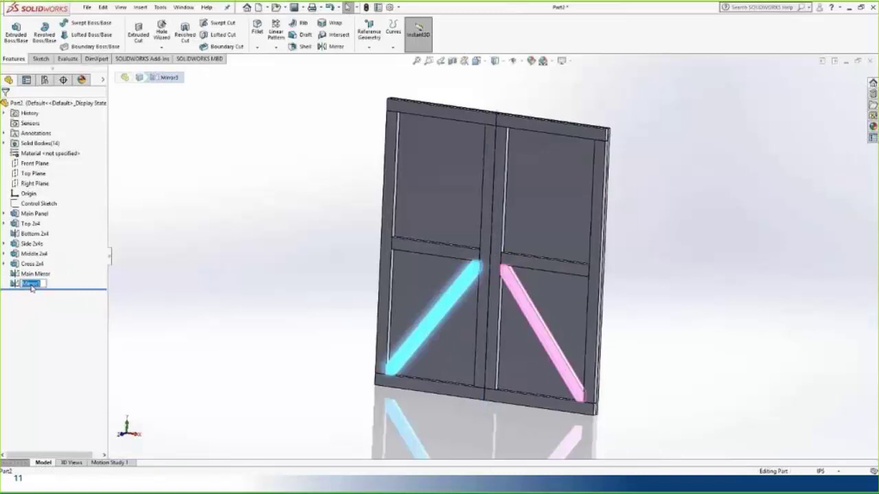
{"action": "type", "text": "Cross"}
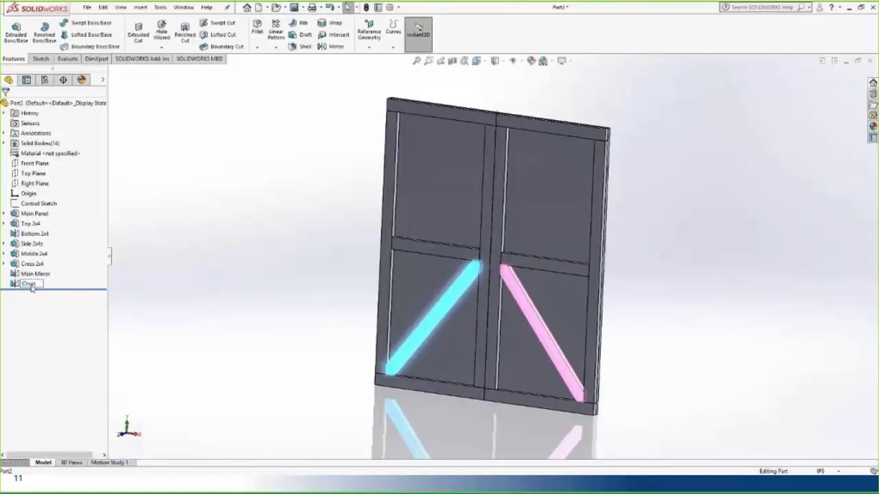
{"action": "type", "text": " Mirror"}
{"action": "key", "text": "Return"}
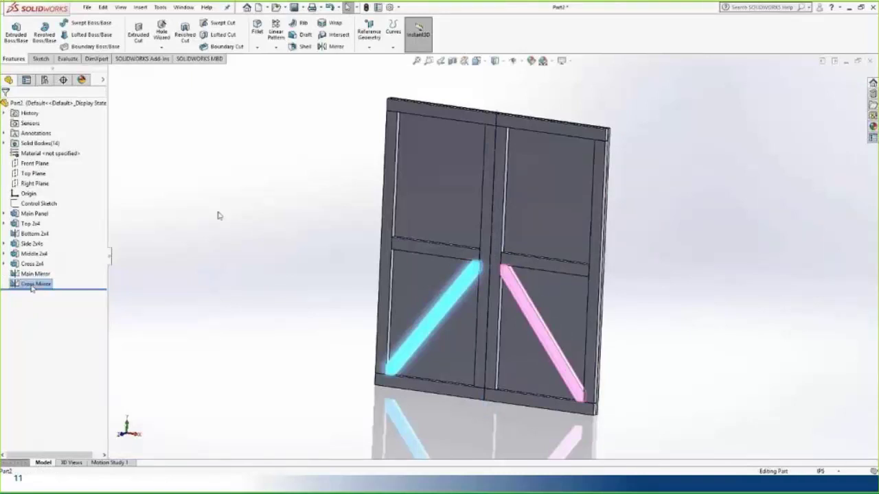
{"action": "left_click", "coordinate": [218, 215]}
Step: Test suppressing the Cross 2x4 brace with the separate mirror in place, and unsuppress both it and Cross Mirror
{"action": "left_click", "coordinate": [33, 264]}
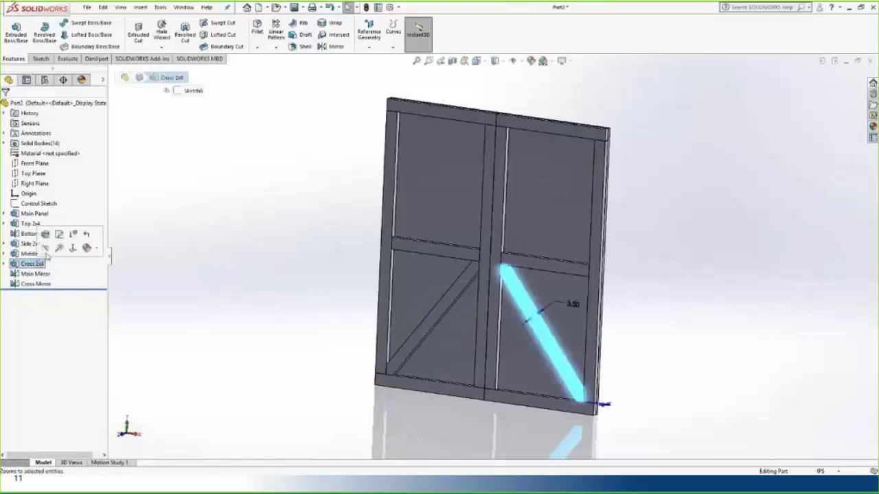
{"action": "left_click", "coordinate": [73, 234]}
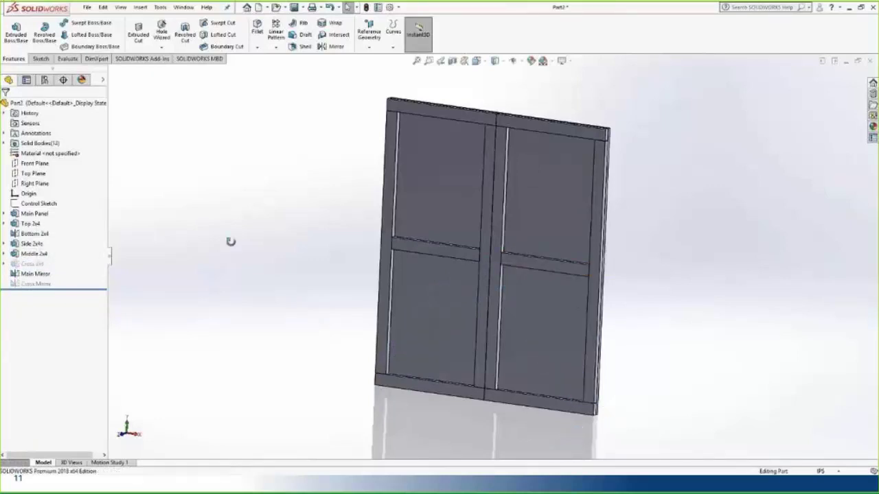
{"action": "middle_click_drag", "start_coordinate": [231, 241], "coordinate": [257, 229]}
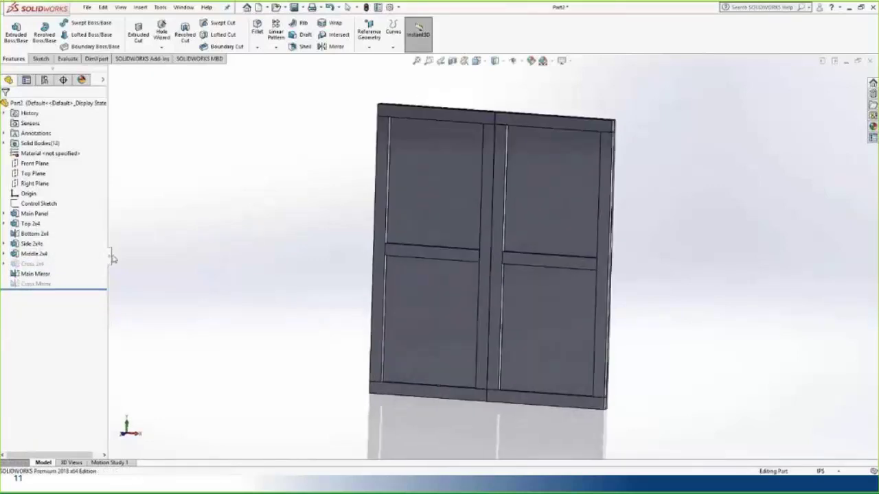
{"action": "left_click", "coordinate": [33, 263]}
{"action": "left_click", "coordinate": [53, 238]}
{"action": "left_click", "coordinate": [41, 283]}
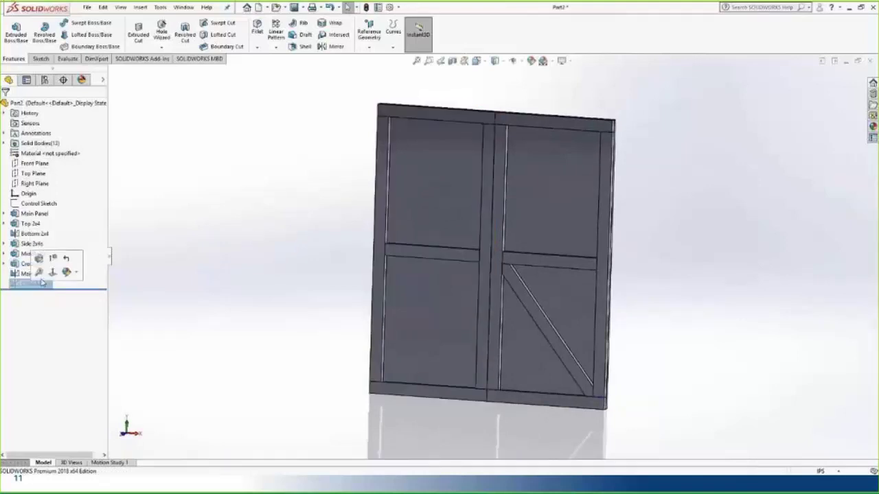
{"action": "left_click", "coordinate": [52, 258]}
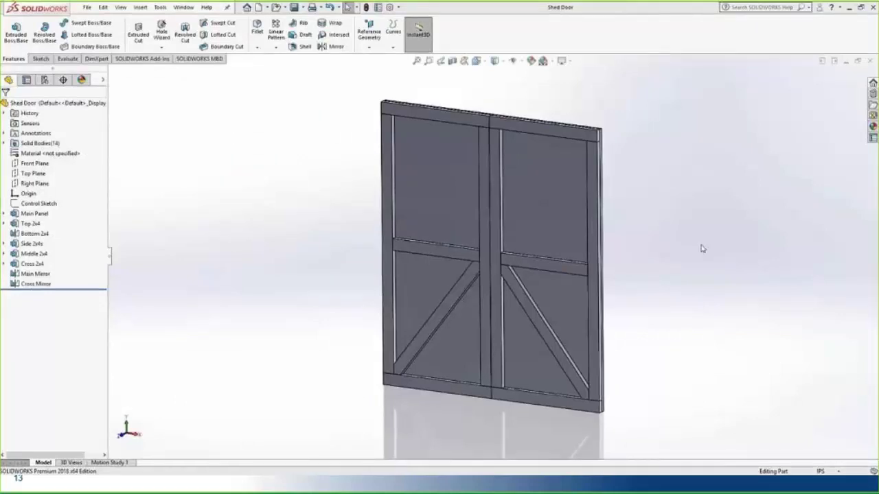
Step: Start DriveWorksXpress for the Shed Door part
{"action": "left_click", "coordinate": [162, 9]}
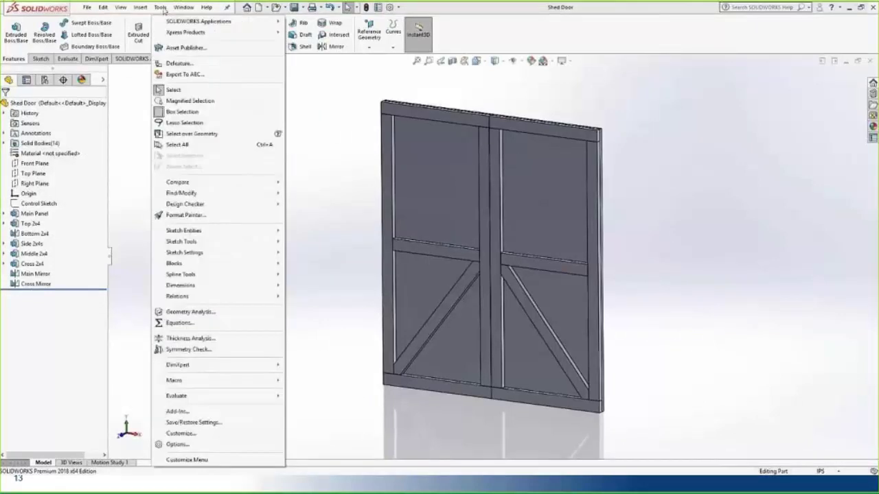
{"action": "mouse_move", "coordinate": [175, 32]}
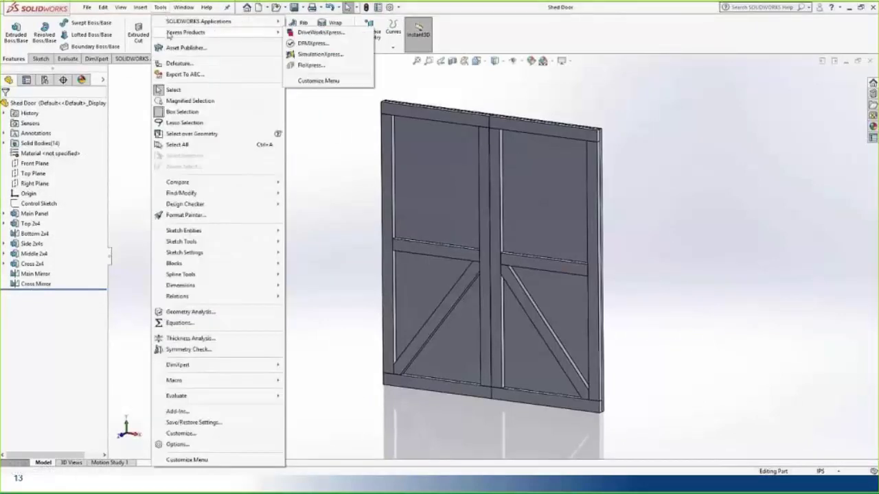
{"action": "left_click", "coordinate": [313, 33]}
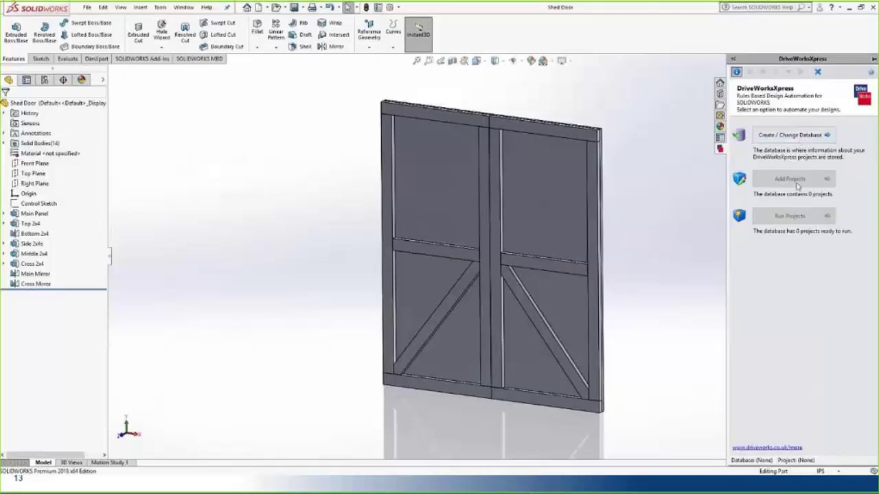
Step: Create a DriveWorksXpress database named ShedDoor in the DriveWorks Presentation folder on the C: drive
{"action": "left_click", "coordinate": [793, 136]}
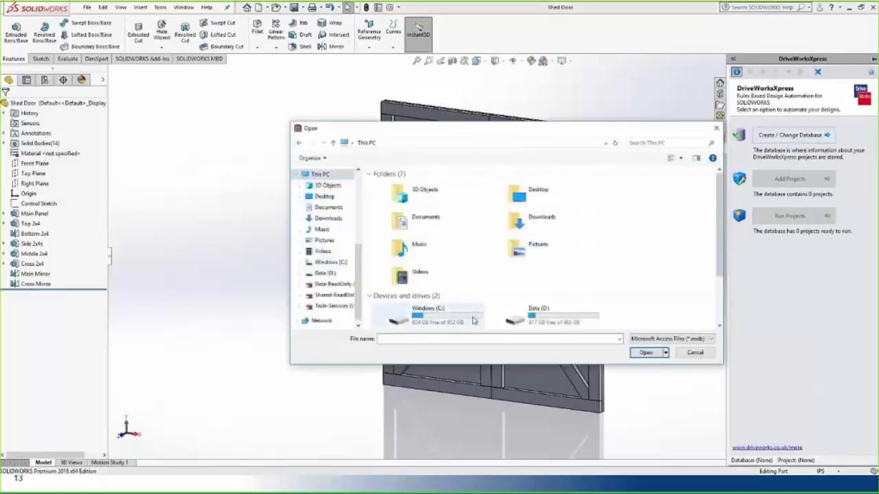
{"action": "double_click", "coordinate": [426, 315]}
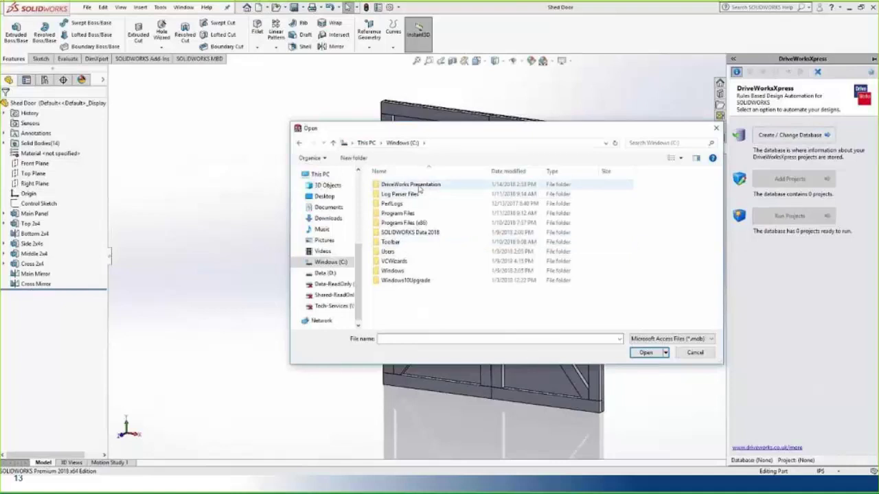
{"action": "left_click", "coordinate": [420, 185]}
{"action": "left_click", "coordinate": [646, 353]}
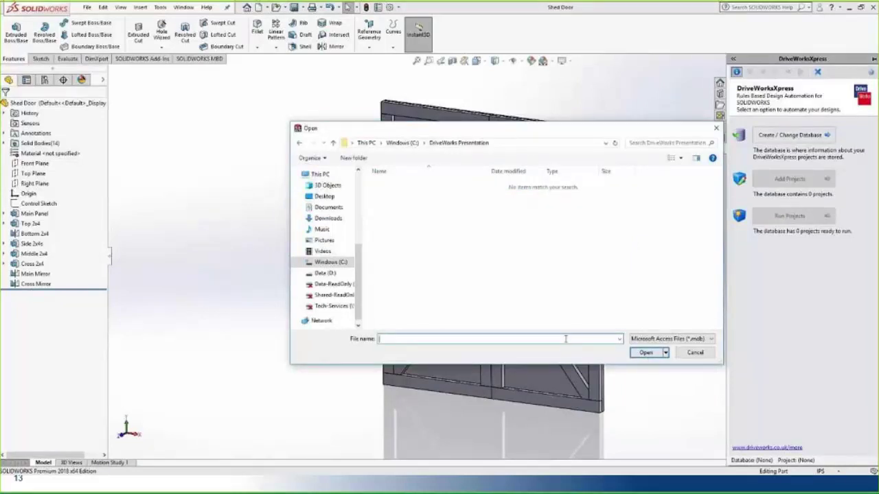
{"action": "type", "text": "ShedDoor"}
{"action": "left_click", "coordinate": [649, 354]}
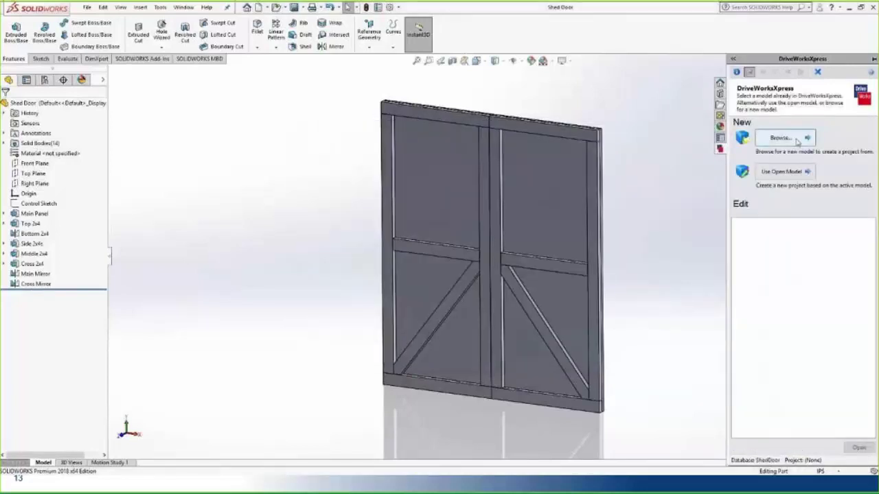
Step: Create a new DriveWorksXpress project from the open model and select Shed Door among the captured models
{"action": "left_click", "coordinate": [789, 174]}
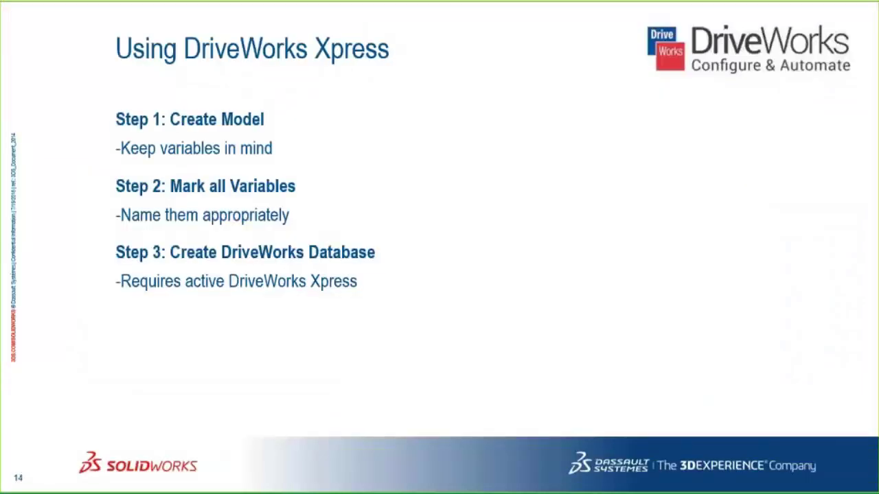
{"action": "key", "text": "Right"}
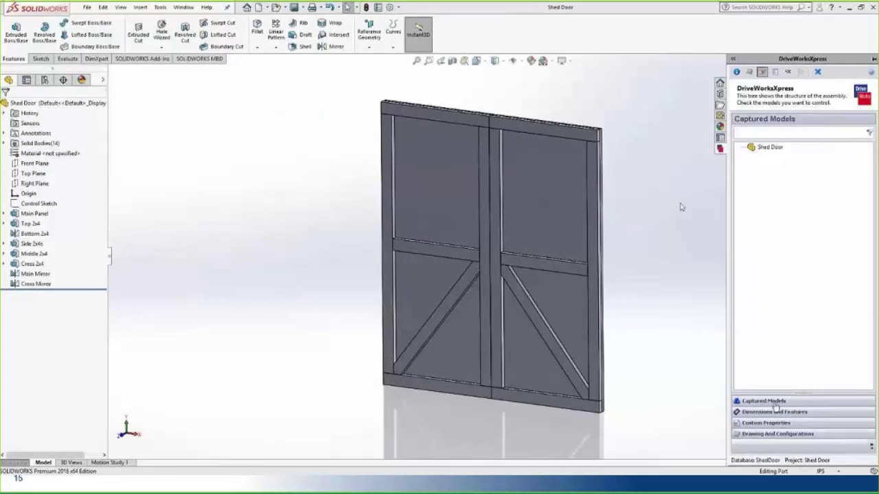
{"action": "left_click", "coordinate": [770, 148]}
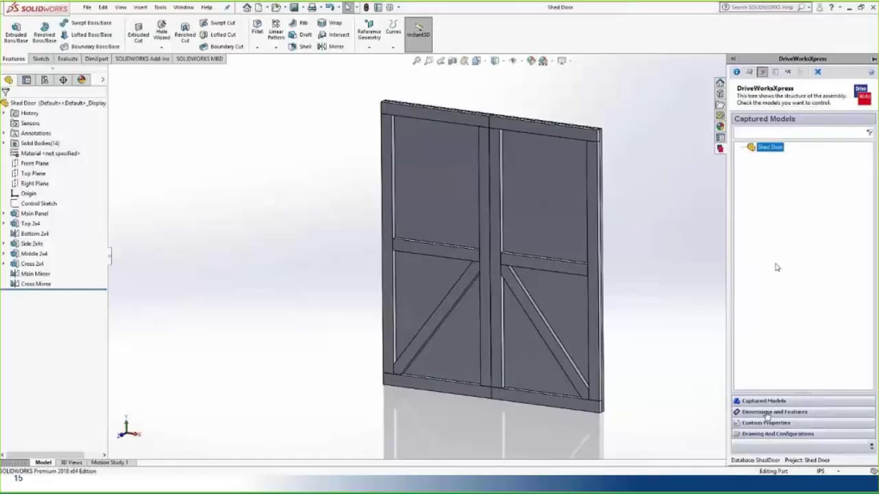
Step: Capture the Control Sketch's overall height and width dimensions for the project under the names Door Height and Door Width
{"action": "left_click", "coordinate": [822, 413]}
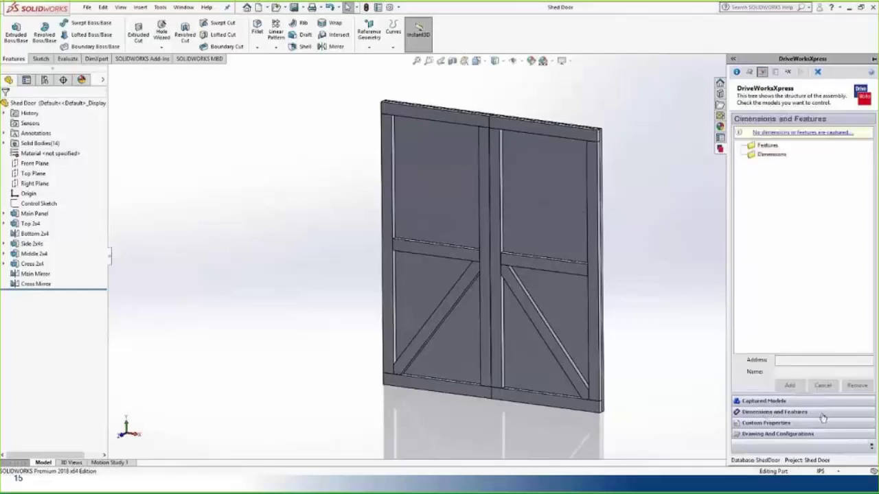
{"action": "left_click", "coordinate": [766, 145]}
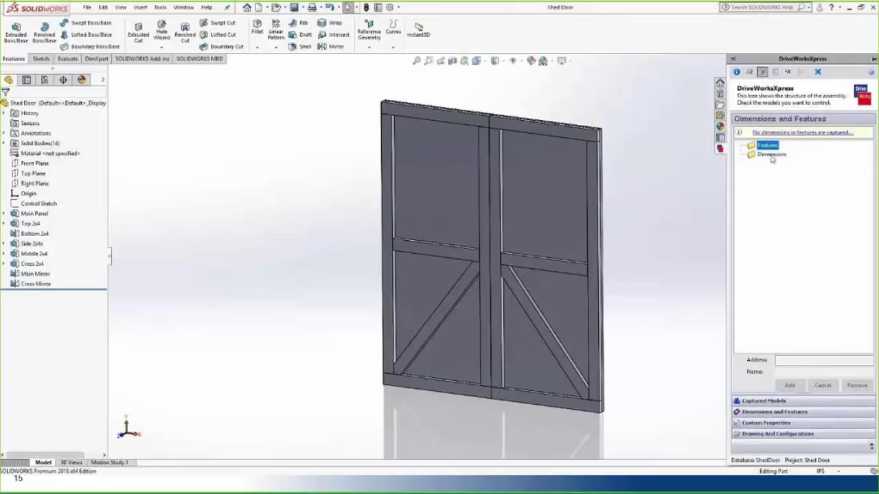
{"action": "left_click", "coordinate": [772, 154]}
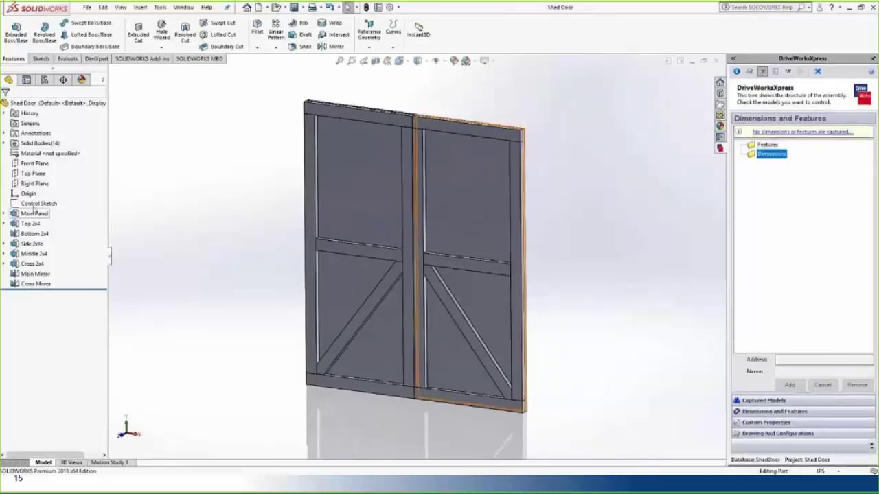
{"action": "left_click", "coordinate": [525, 261]}
{"action": "left_click", "coordinate": [577, 278]}
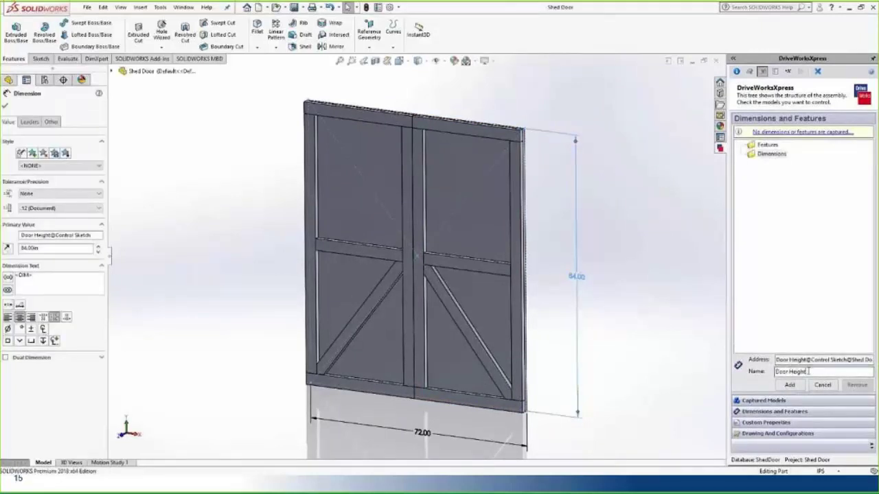
{"action": "left_click", "coordinate": [790, 386]}
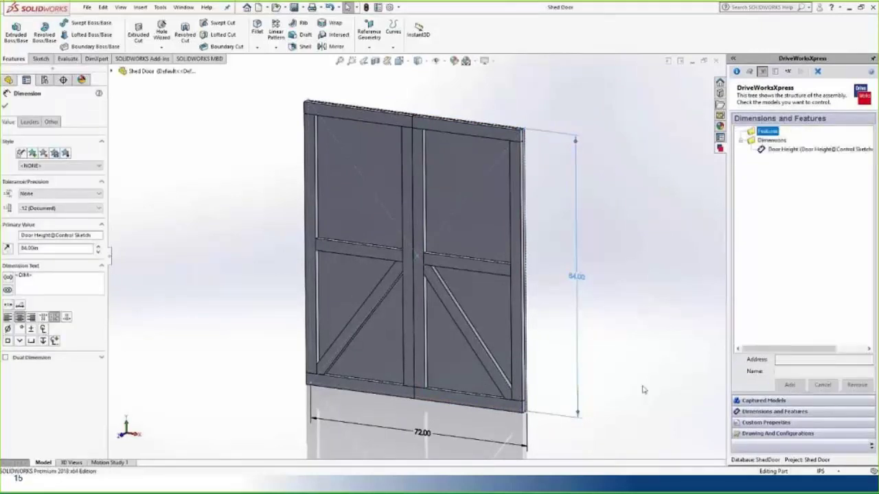
{"action": "left_click", "coordinate": [422, 433]}
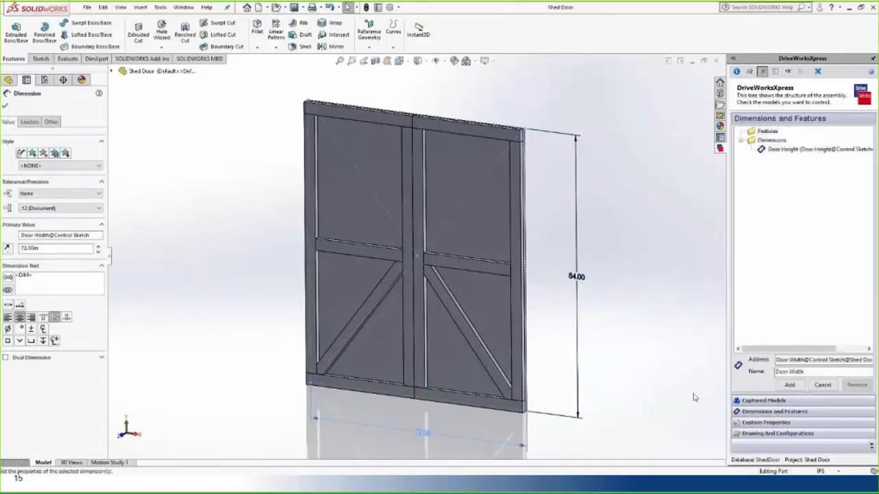
{"action": "left_click", "coordinate": [790, 386]}
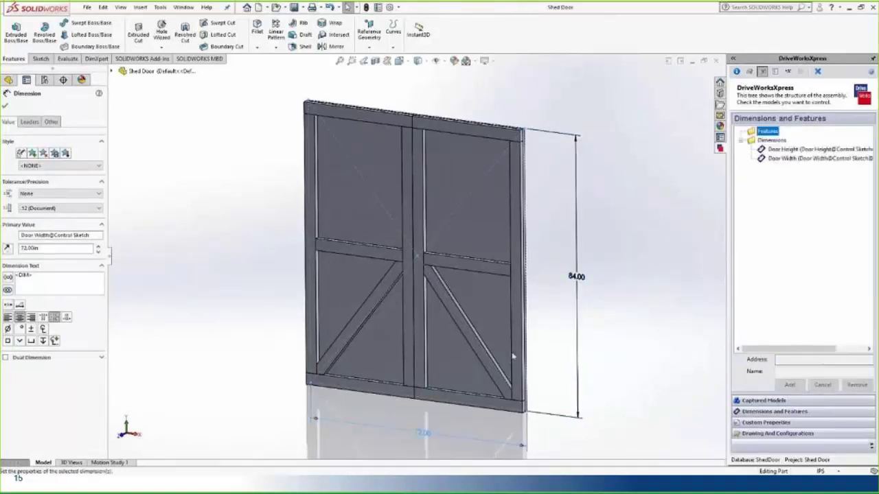
{"action": "left_click", "coordinate": [247, 253]}
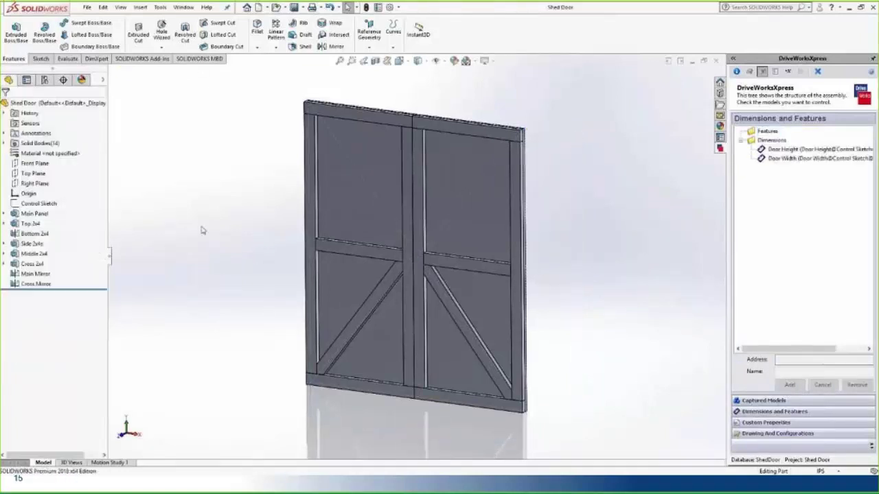
Step: Capture the Cross 2x4 feature for the project under the name Cross Feature
{"action": "left_click", "coordinate": [38, 284]}
{"action": "left_click", "coordinate": [31, 263]}
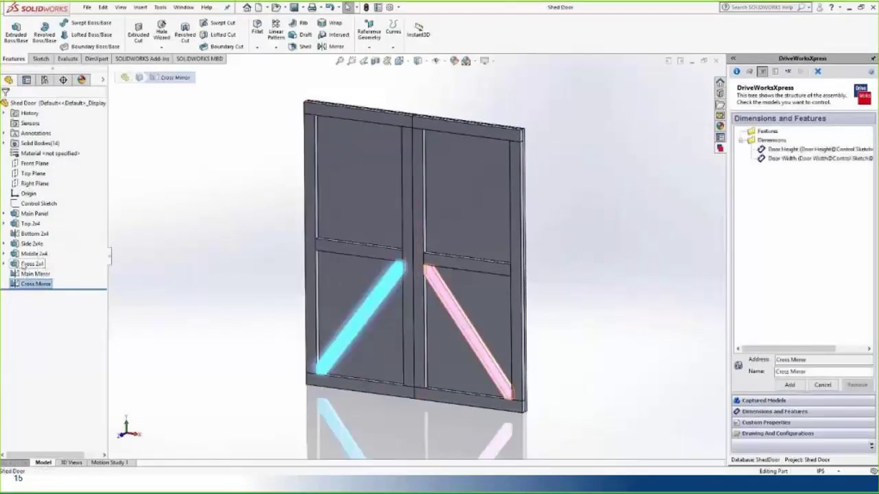
{"action": "left_click", "coordinate": [803, 371]}
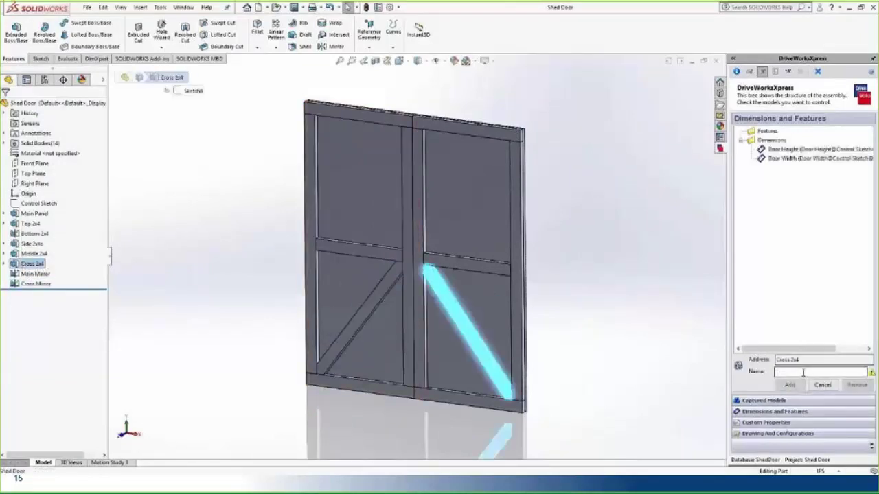
{"action": "type", "text": "C"}
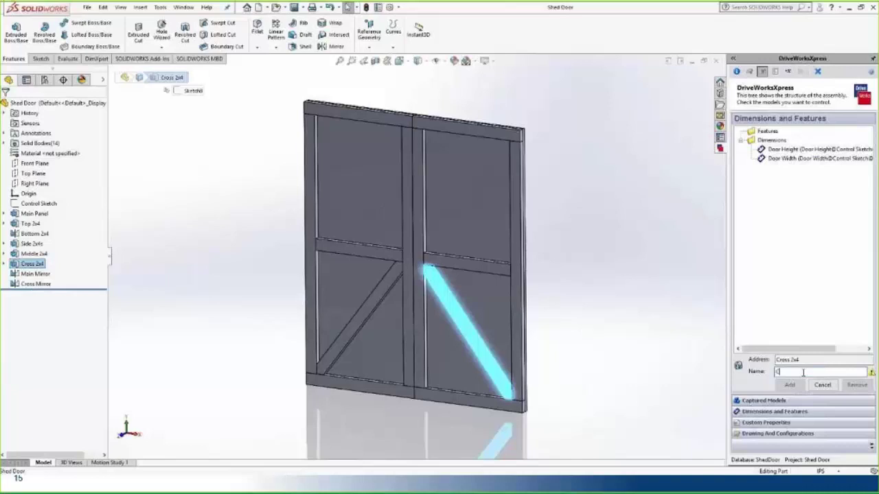
{"action": "type", "text": "ross Feature"}
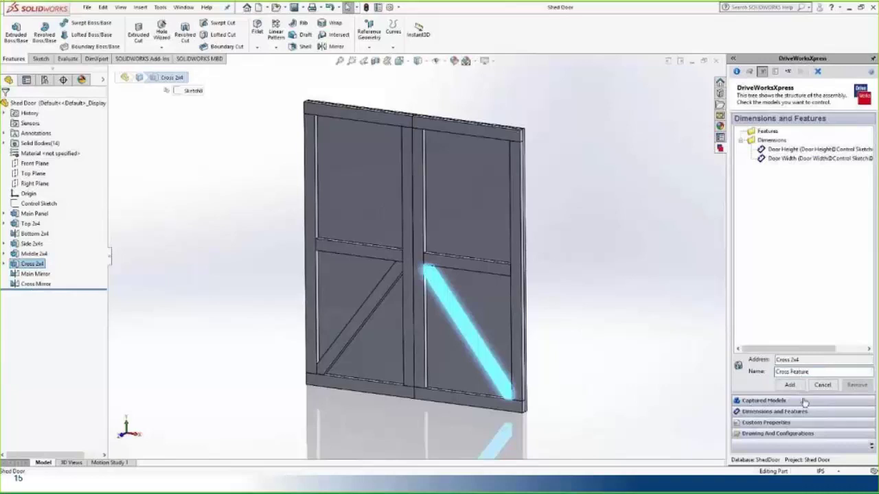
{"action": "left_click", "coordinate": [790, 386]}
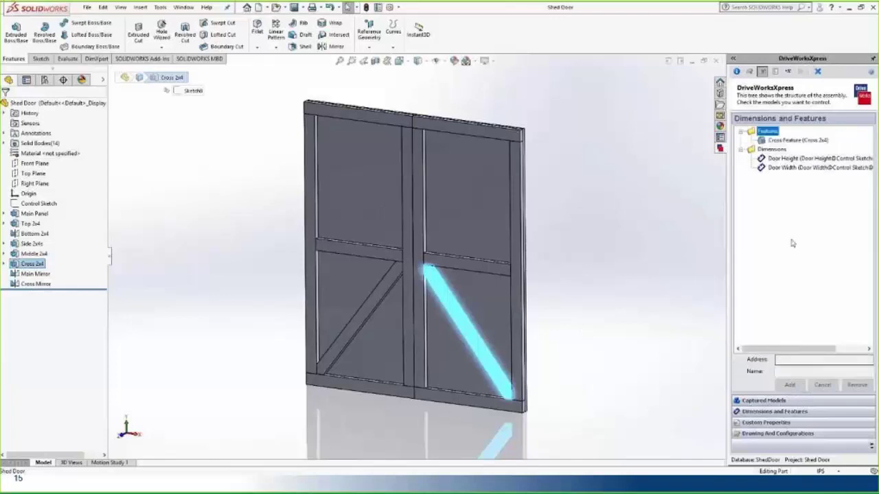
{"action": "key", "text": "Down"}
{"action": "key", "text": "Down"}
{"action": "key", "text": "Down"}
{"action": "key", "text": "Down"}
{"action": "key", "text": "Up"}
{"action": "key", "text": "Up"}
{"action": "key", "text": "Up"}
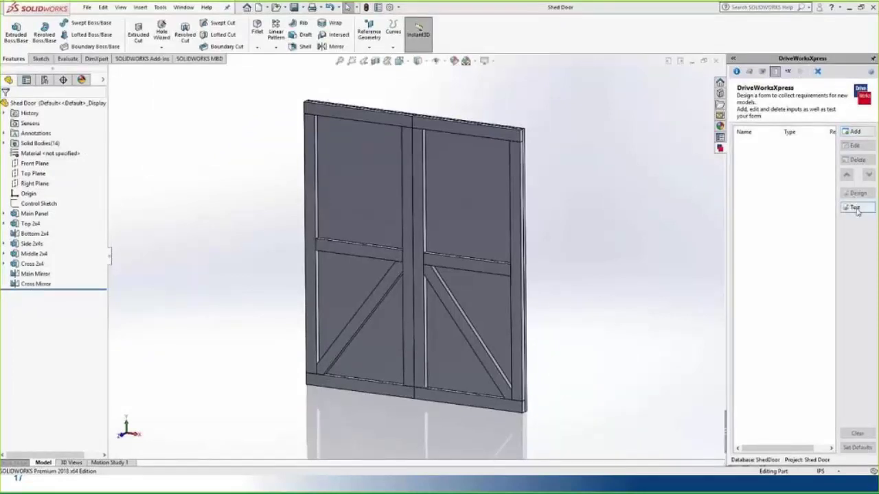
Step: Create a form input named Door Height as a numeric text box with a minimum of 30 and a maximum of 200
{"action": "left_click", "coordinate": [855, 133]}
{"action": "type", "text": "Door Height"}
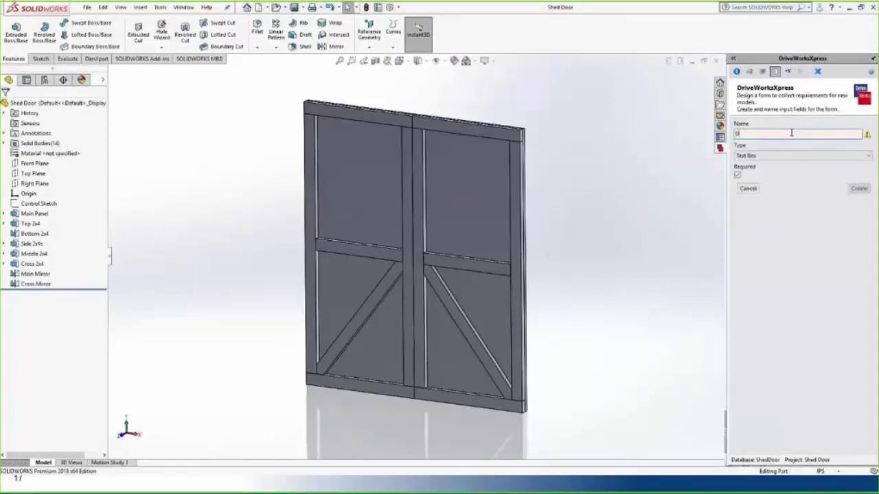
{"action": "left_click", "coordinate": [760, 156]}
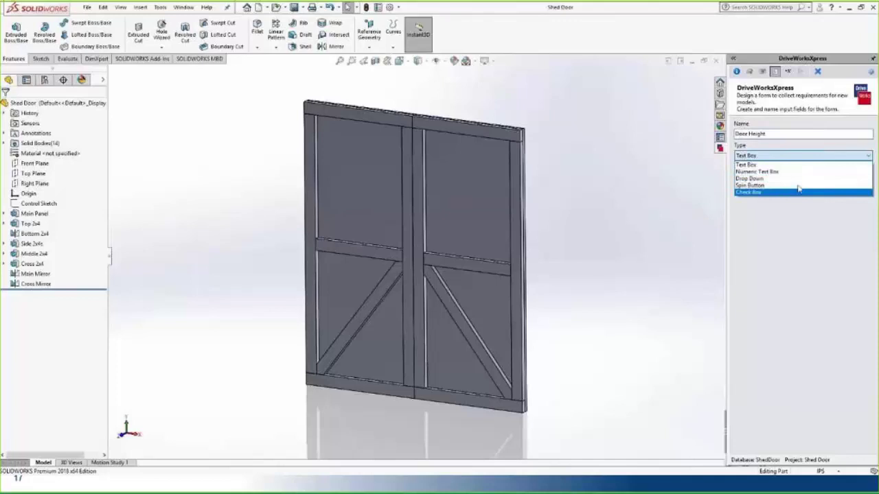
{"action": "left_click", "coordinate": [793, 171]}
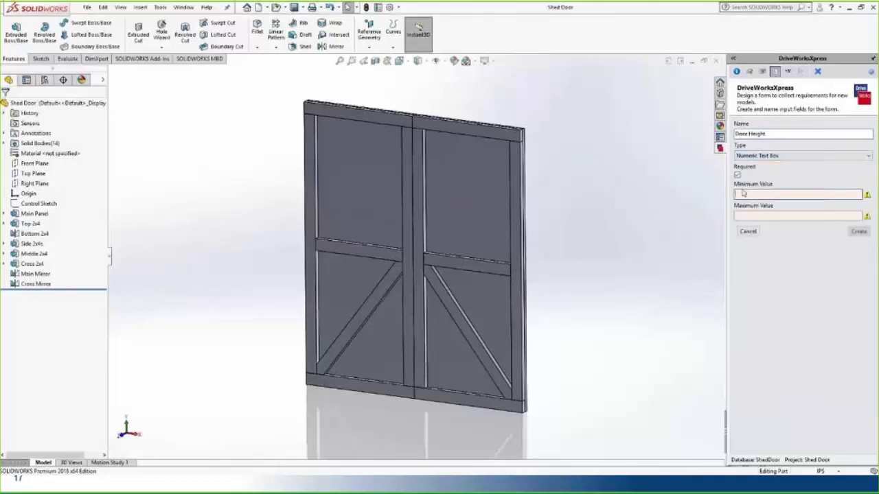
{"action": "type", "text": "96"}
{"action": "left_click", "coordinate": [764, 217]}
{"action": "type", "text": "200"}
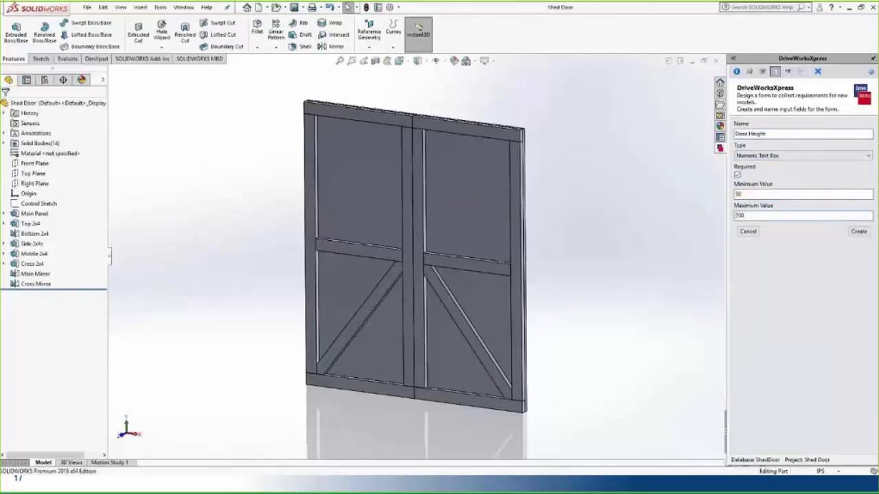
{"action": "left_click", "coordinate": [859, 232]}
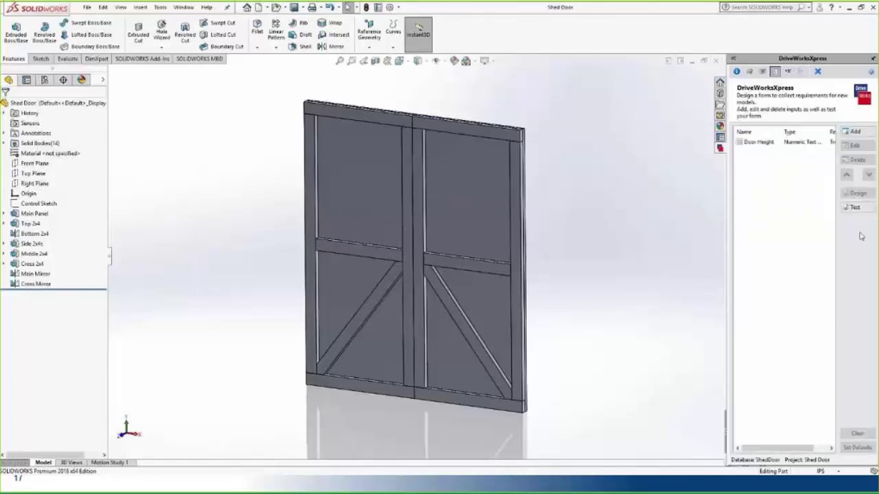
Step: Create a form input named Door Width as a numeric text box with a minimum of 30 and a maximum of 200
{"action": "left_click", "coordinate": [854, 131]}
{"action": "type", "text": "Do"}
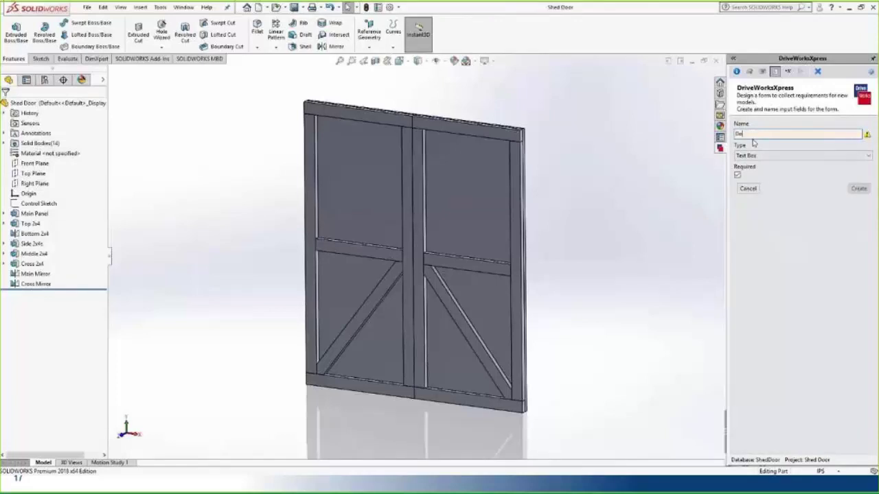
{"action": "type", "text": "or Width"}
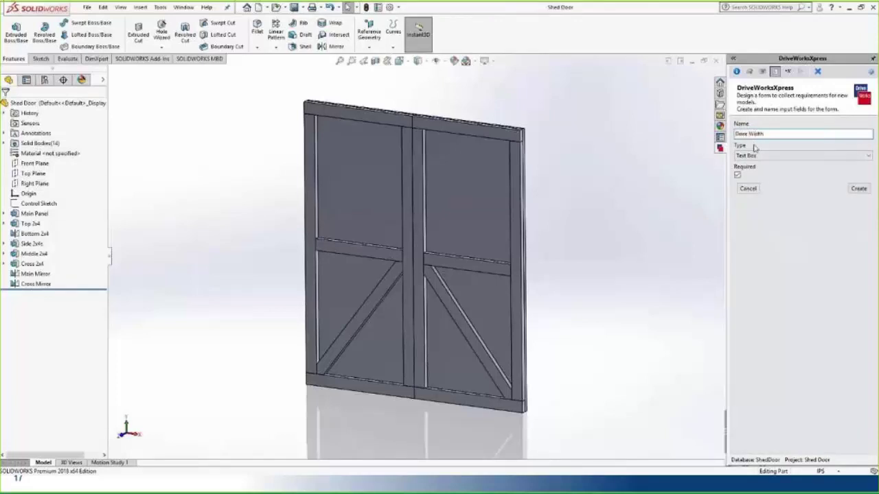
{"action": "left_click", "coordinate": [763, 157]}
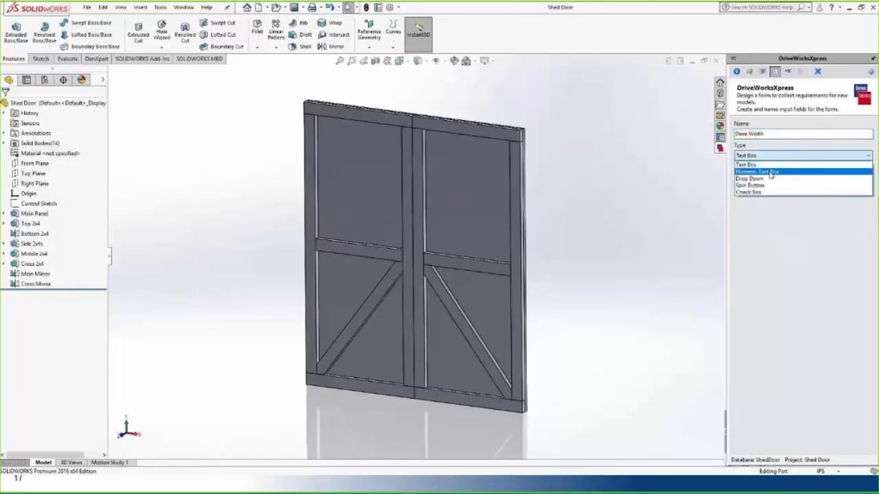
{"action": "left_click", "coordinate": [770, 172]}
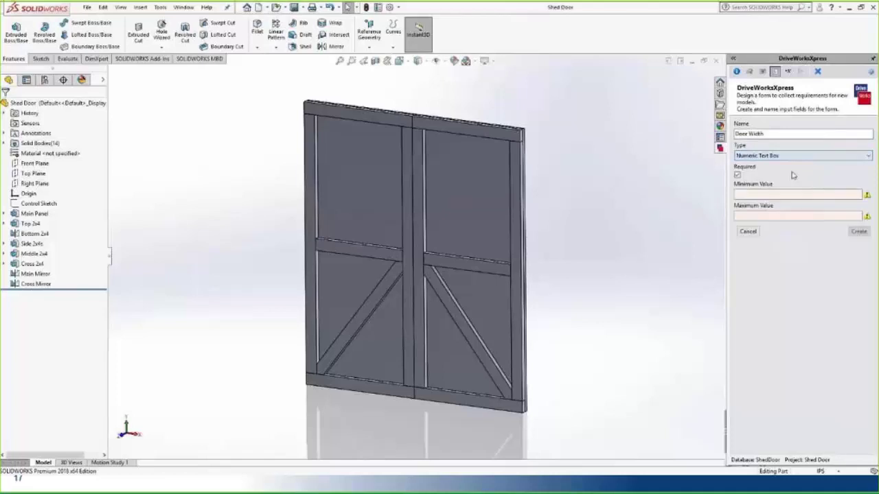
{"action": "left_click", "coordinate": [756, 194]}
{"action": "left_click", "coordinate": [756, 194]}
{"action": "type", "text": "36"}
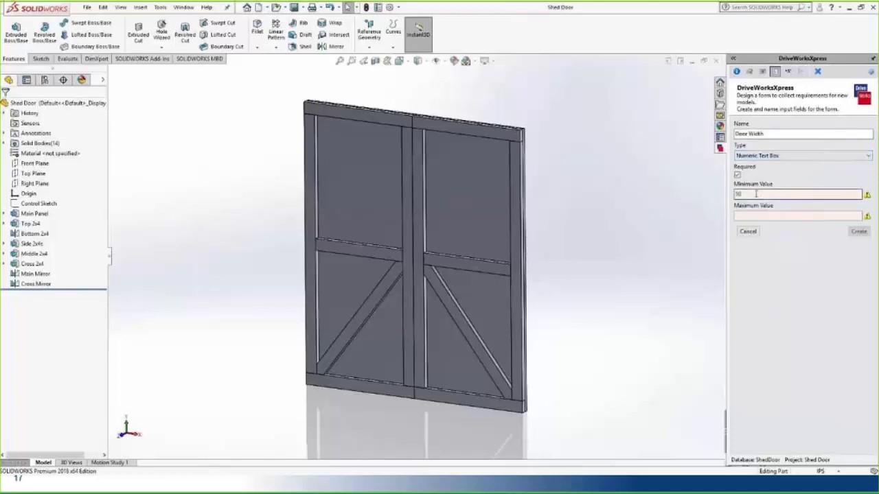
{"action": "left_click", "coordinate": [754, 215]}
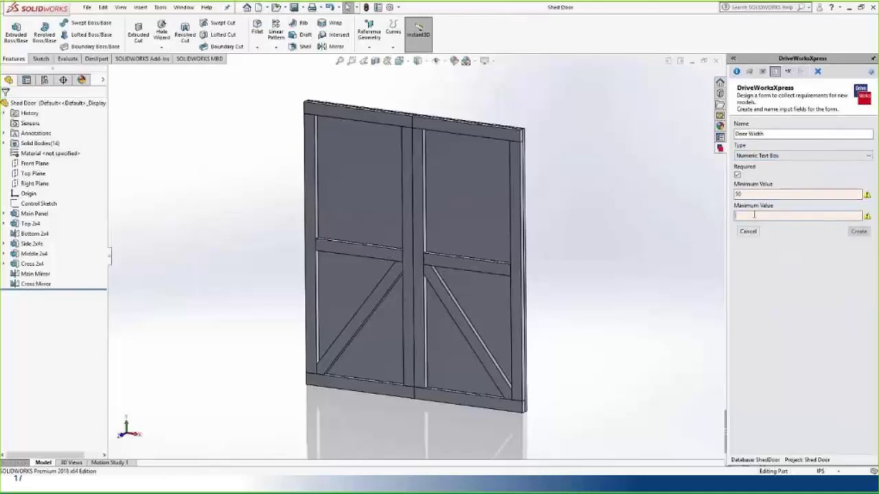
{"action": "type", "text": "200"}
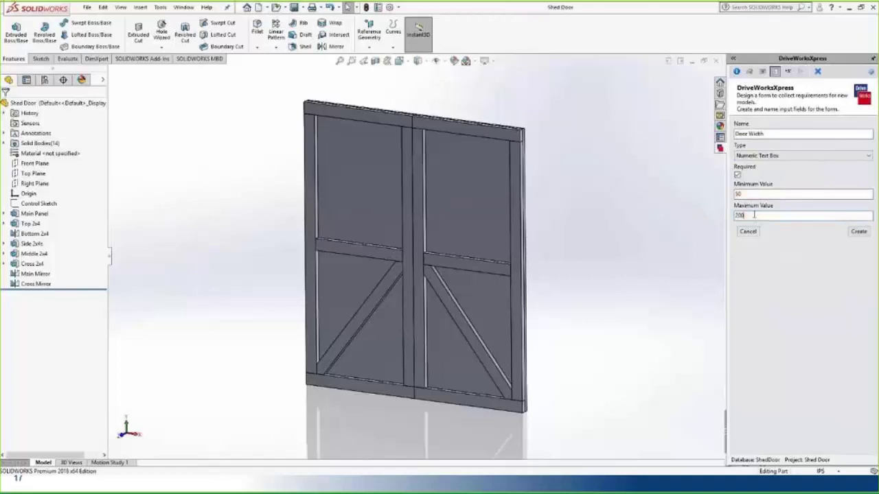
{"action": "left_click", "coordinate": [859, 232]}
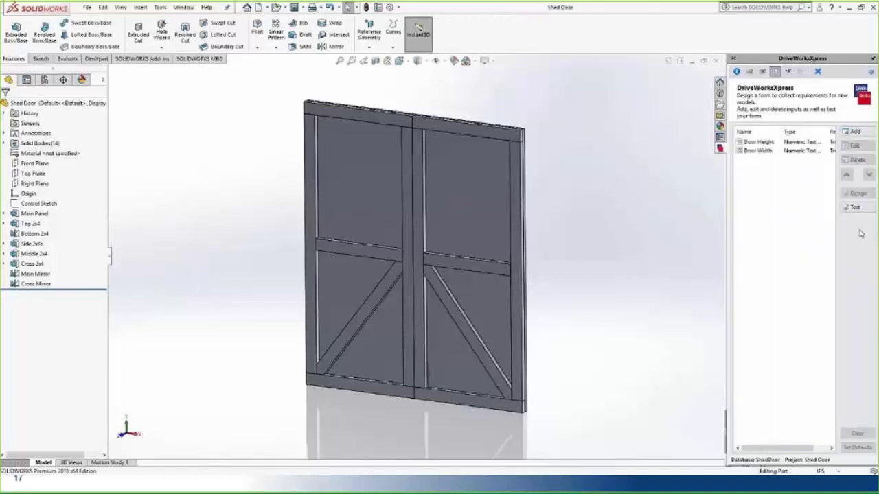
Step: Add a form input named Cross Brace and choose Check Box as its type
{"action": "left_click", "coordinate": [865, 132]}
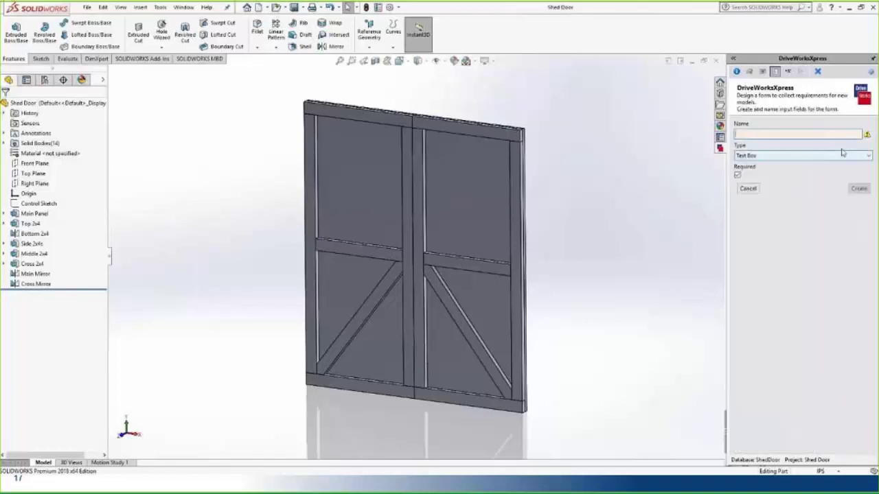
{"action": "type", "text": "CiossBe"}
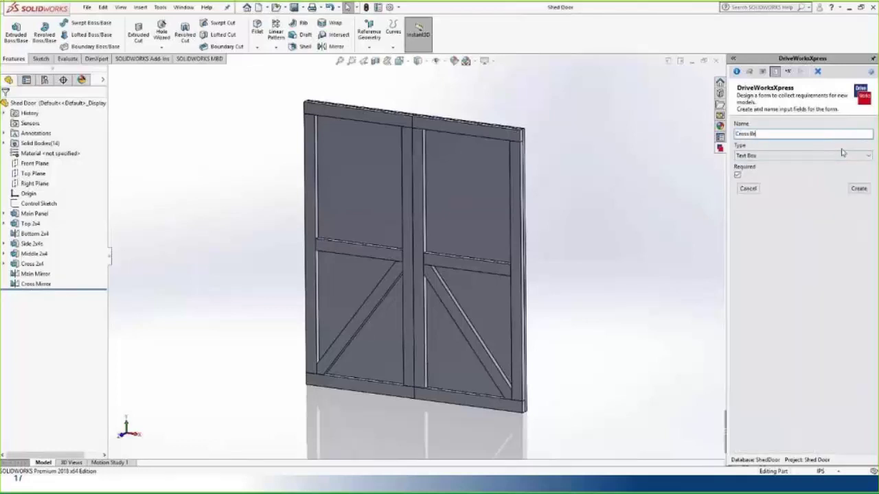
{"action": "type", "text": "ace"}
{"action": "left_click", "coordinate": [843, 154]}
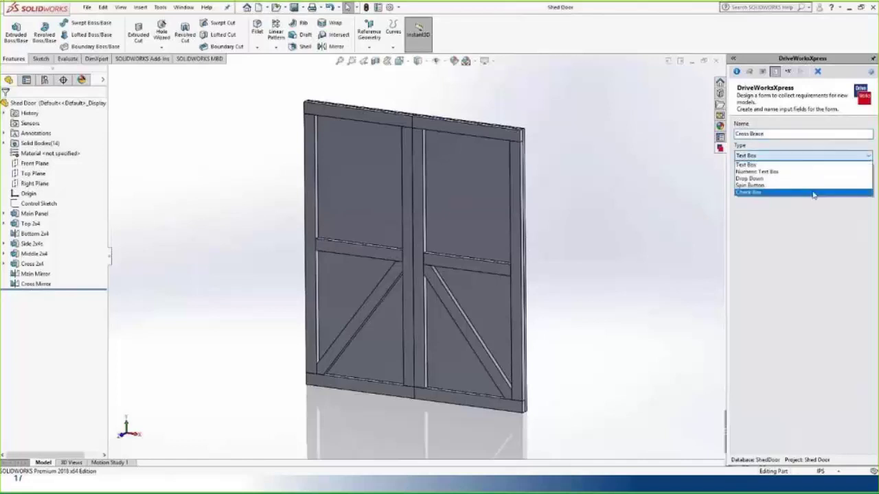
{"action": "left_click", "coordinate": [814, 192]}
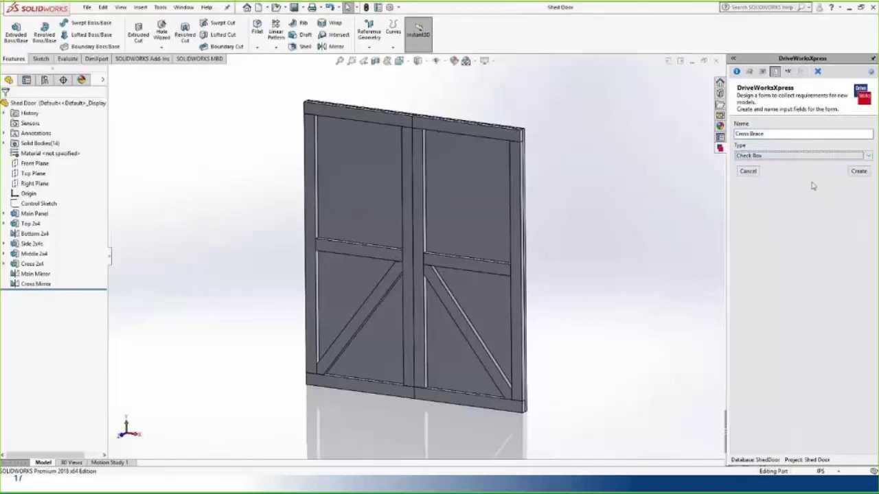
Step: Try the Drop Down type for the Cross Brace input with the options Yes and No, and clear both options
{"action": "left_click", "coordinate": [809, 156]}
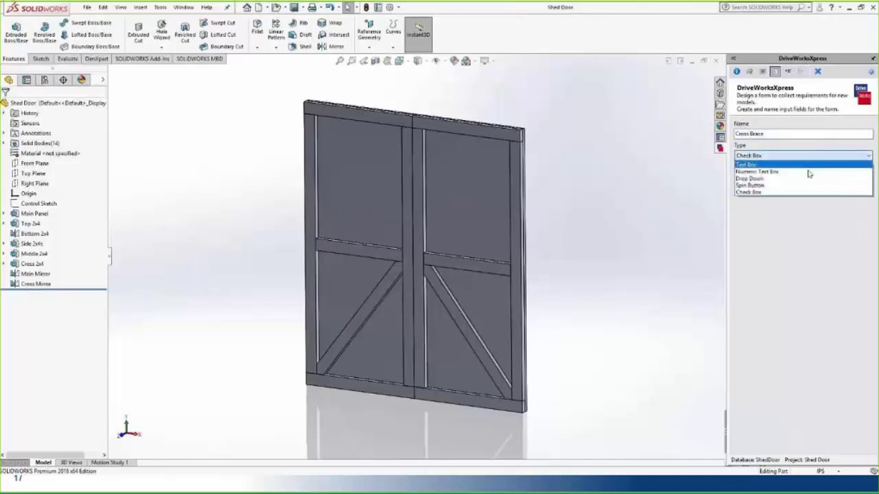
{"action": "left_click", "coordinate": [809, 179]}
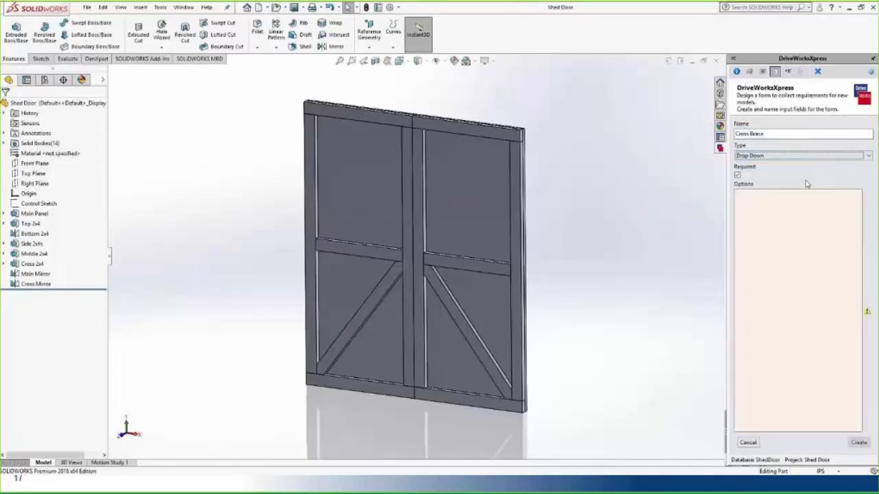
{"action": "left_click", "coordinate": [742, 197]}
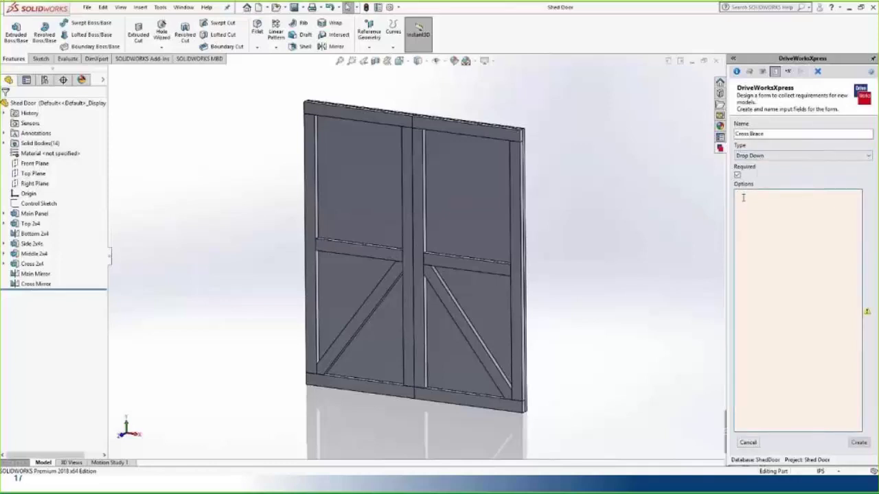
{"action": "type", "text": "Yes"}
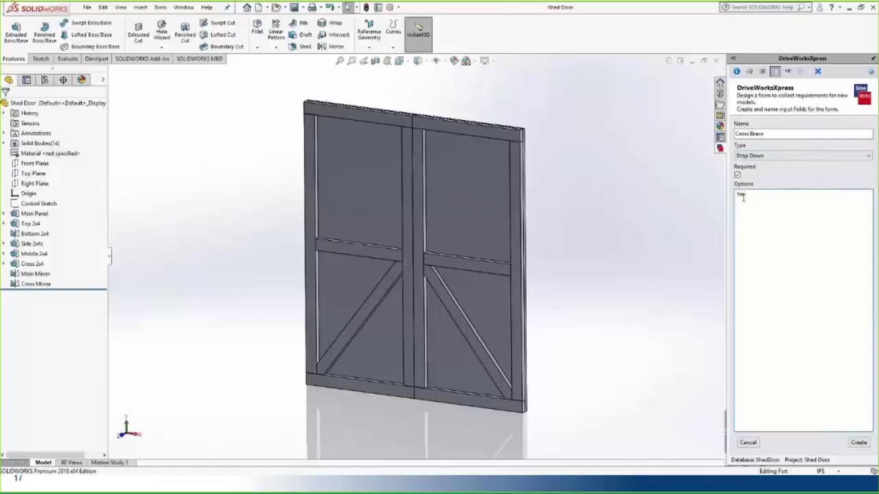
{"action": "key", "text": "Return"}
{"action": "type", "text": "No"}
{"action": "left_click_drag", "start_coordinate": [763, 199], "coordinate": [732, 193]}
{"action": "key", "text": "Delete"}
Step: Set the Cross Brace input's type back to Check Box and create the input
{"action": "left_click", "coordinate": [829, 157]}
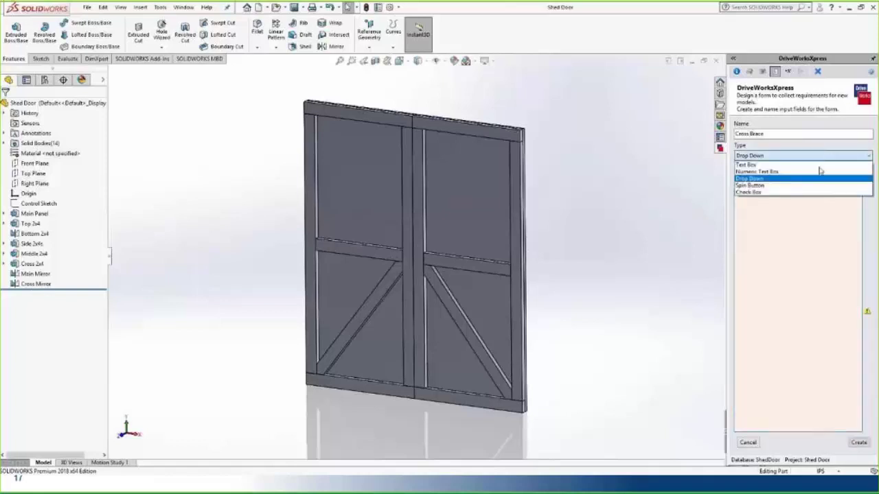
{"action": "left_click", "coordinate": [762, 192]}
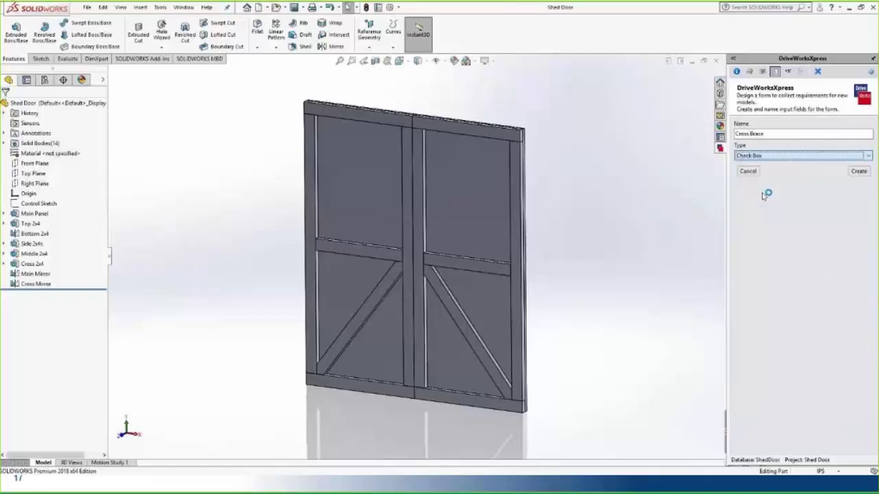
{"action": "left_click", "coordinate": [859, 171]}
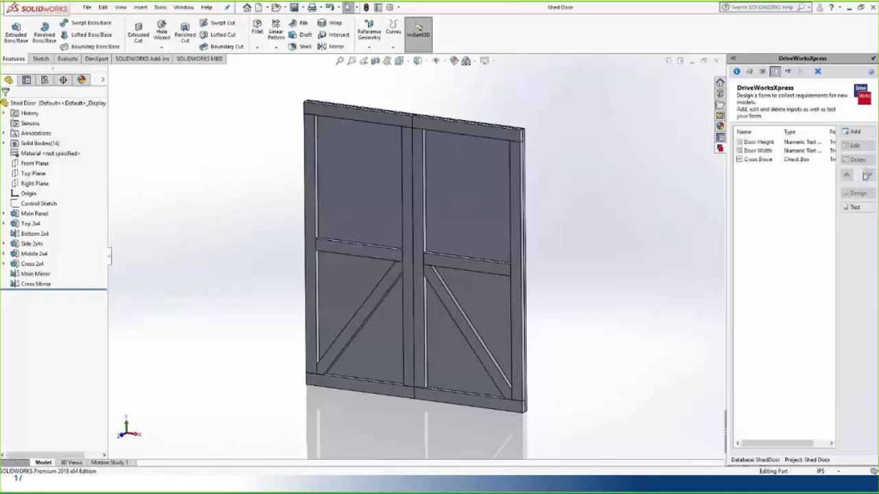
Step: Test the form with a Door Height of 50 and a Door Width of 100, and return to its design view
{"action": "left_click", "coordinate": [854, 207]}
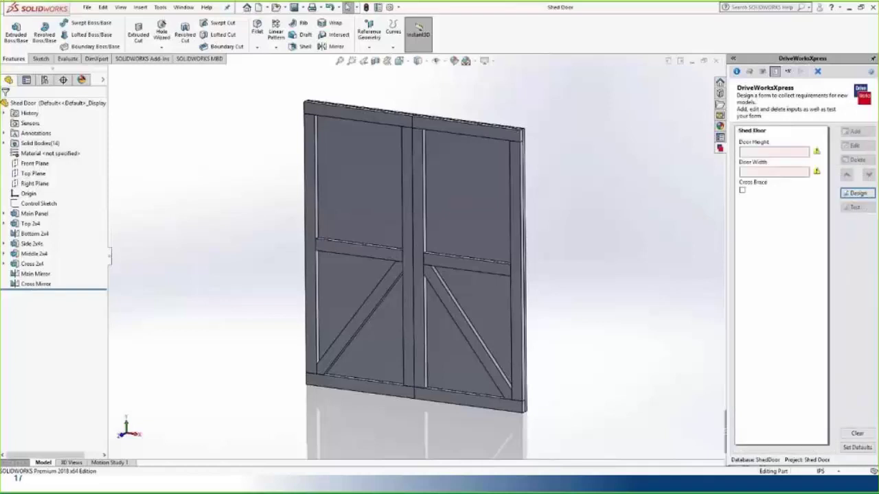
{"action": "left_click", "coordinate": [770, 153]}
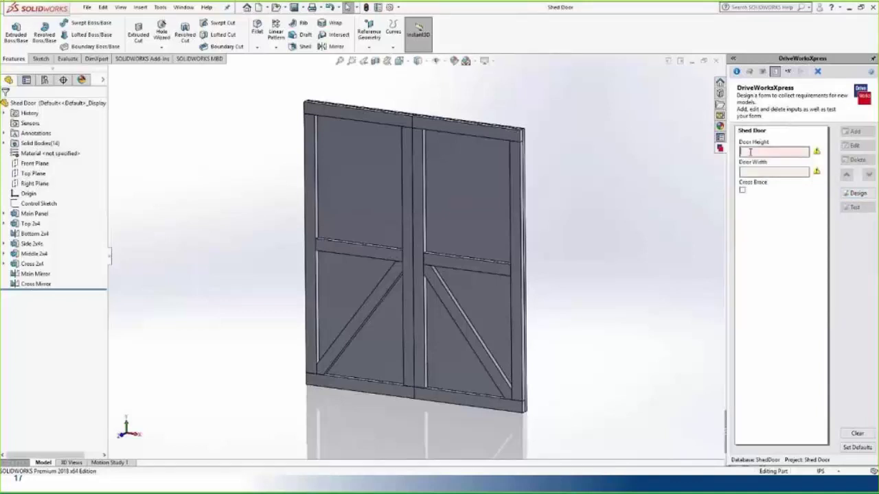
{"action": "type", "text": "50"}
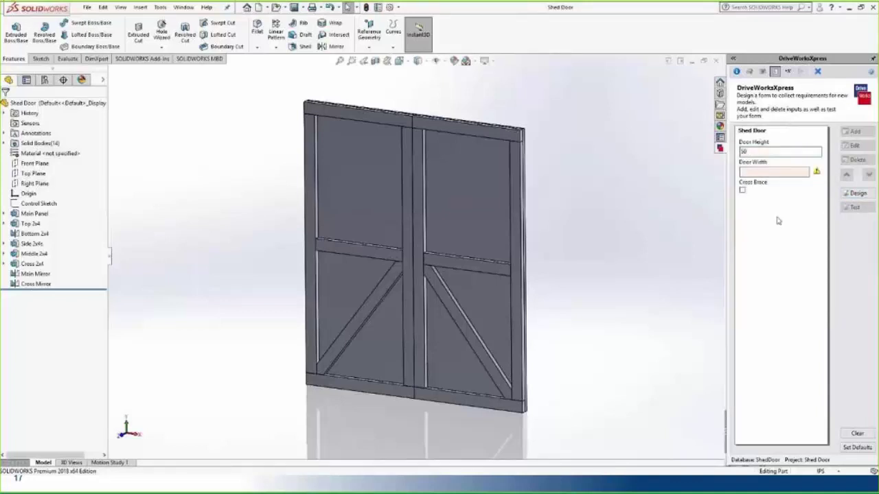
{"action": "left_click", "coordinate": [801, 175]}
{"action": "type", "text": "45"}
{"action": "mouse_move", "coordinate": [817, 171]}
{"action": "double_click", "coordinate": [741, 172]}
{"action": "type", "text": "100"}
{"action": "left_click", "coordinate": [764, 190]}
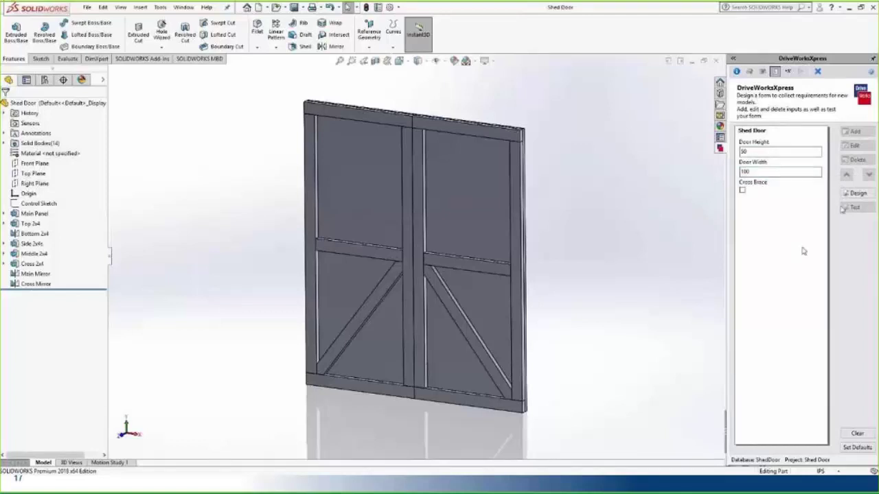
{"action": "left_click", "coordinate": [856, 194]}
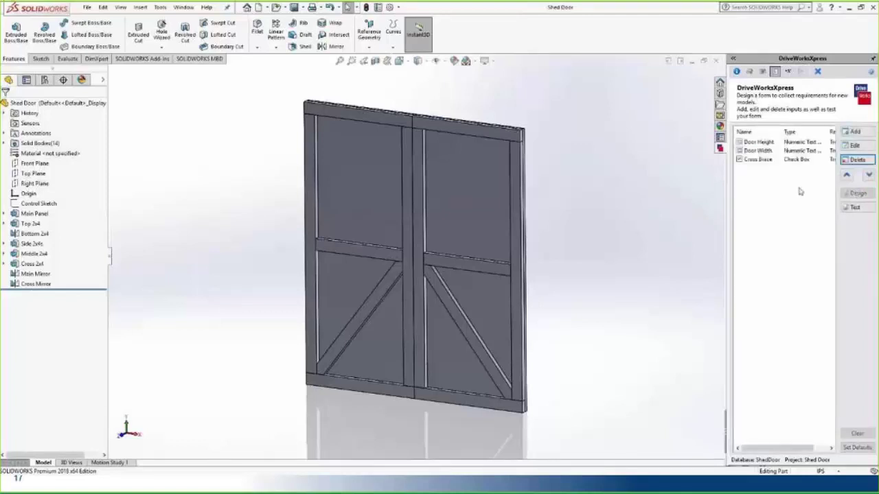
Step: Open the project's rules for editing with all rule types included, and go through the listed file name, dimension and feature rules
{"action": "left_click", "coordinate": [788, 72]}
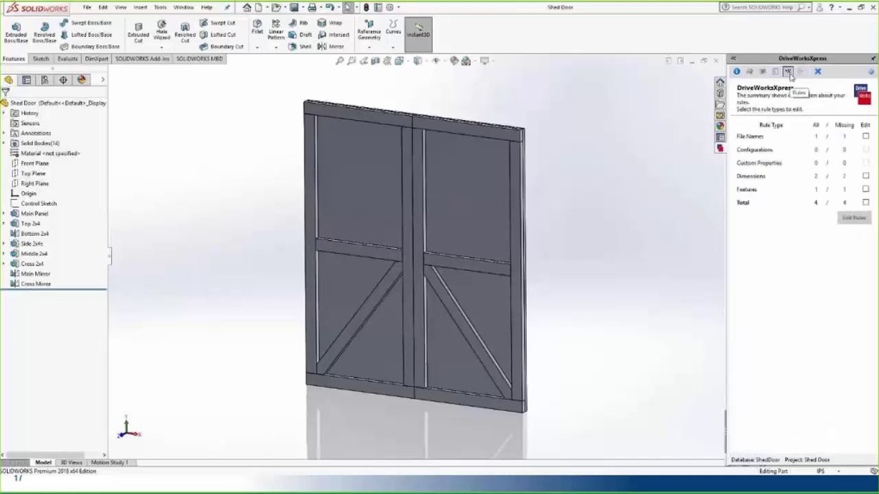
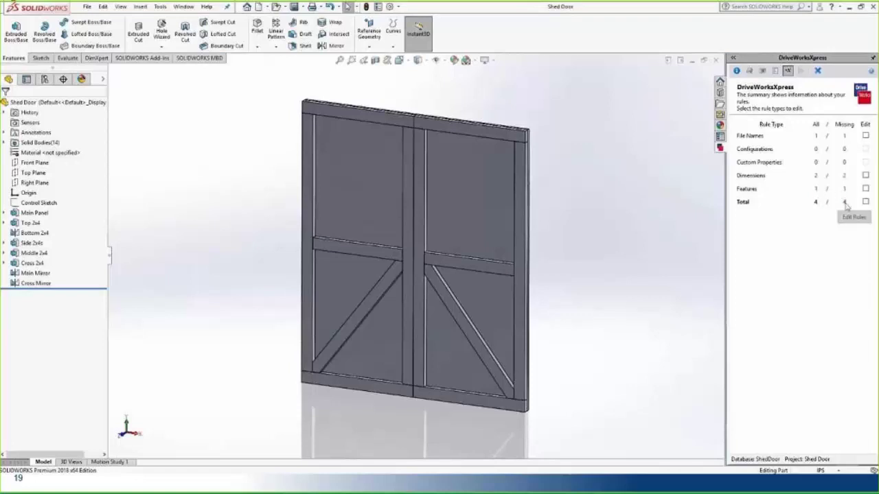
{"action": "left_click", "coordinate": [865, 202]}
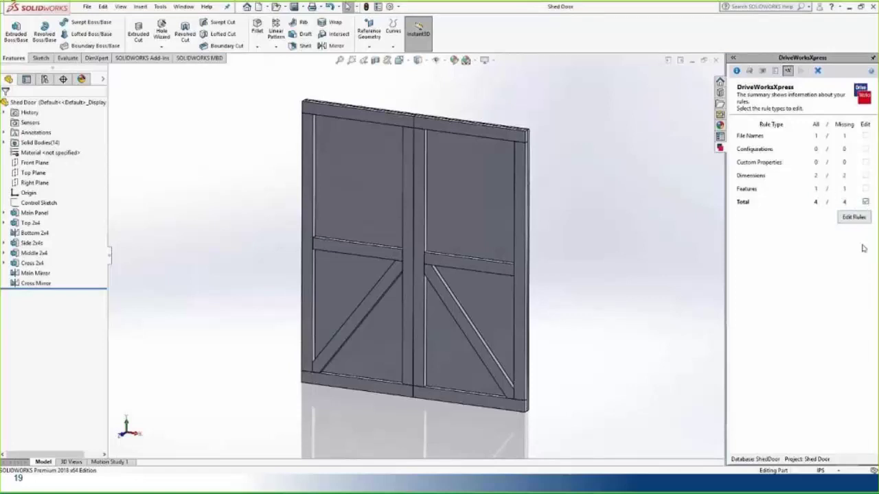
{"action": "left_click", "coordinate": [861, 219]}
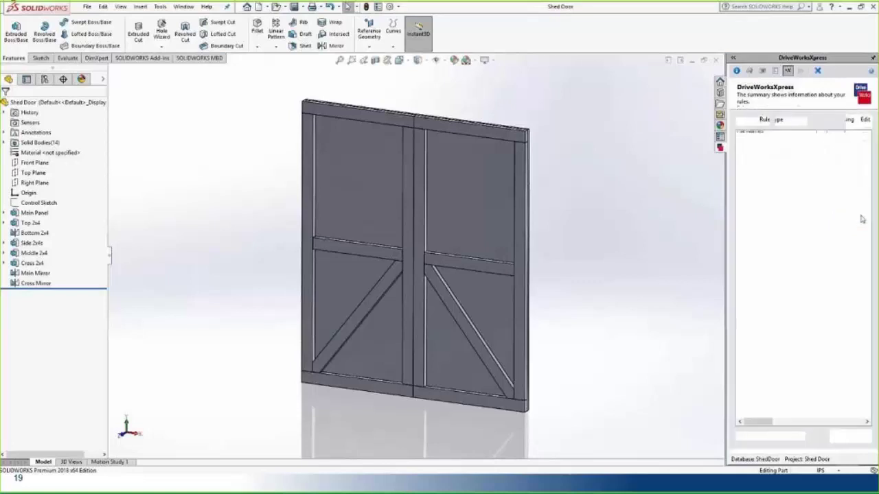
{"action": "left_click", "coordinate": [850, 153]}
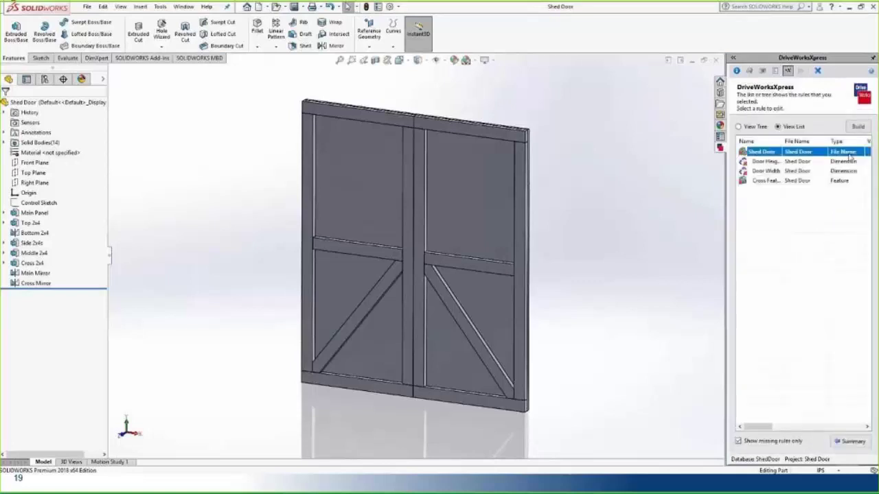
{"action": "left_click", "coordinate": [848, 162]}
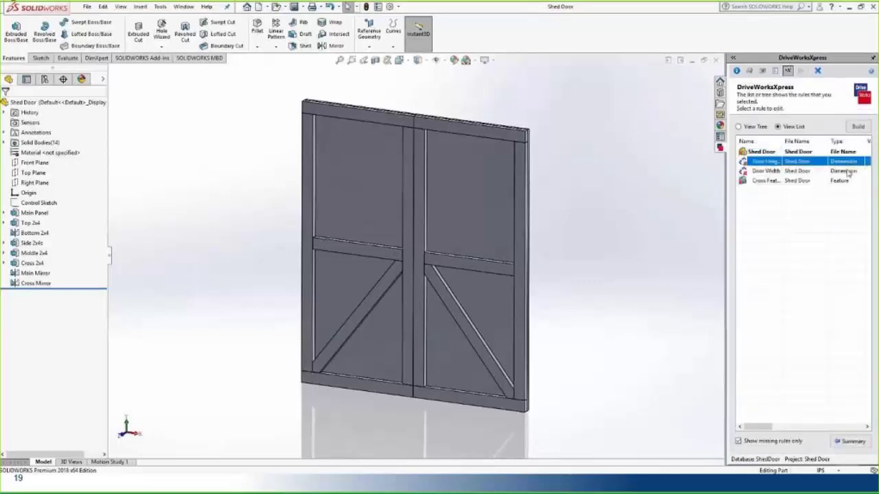
{"action": "left_click", "coordinate": [848, 171]}
{"action": "left_click", "coordinate": [848, 181]}
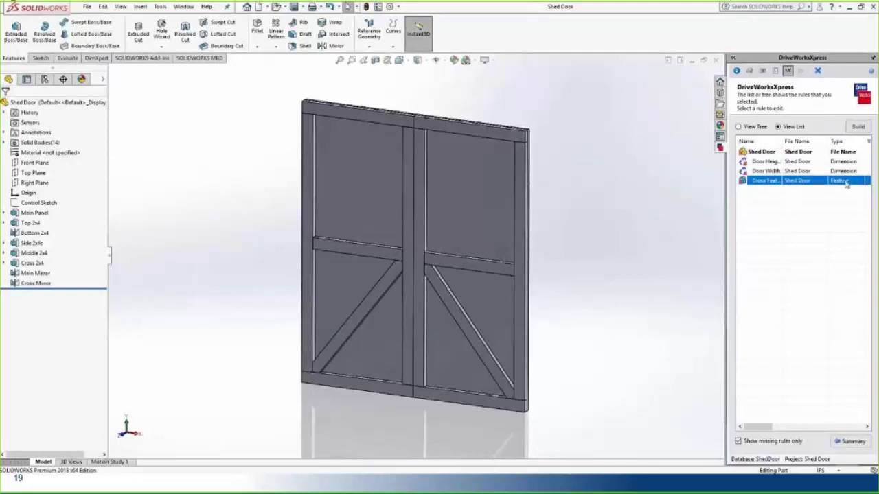
Step: Build the Door Height dimension rule so that it equals the DoorHeight form input
{"action": "left_click", "coordinate": [770, 161]}
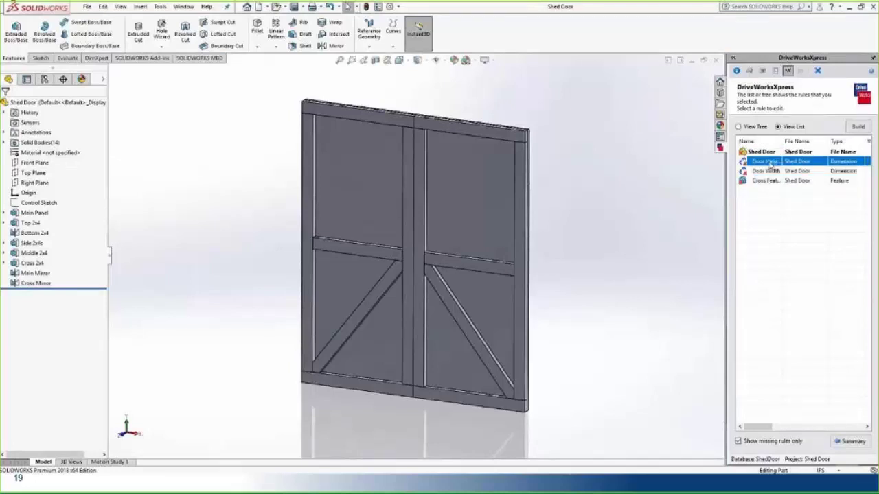
{"action": "left_click", "coordinate": [858, 127]}
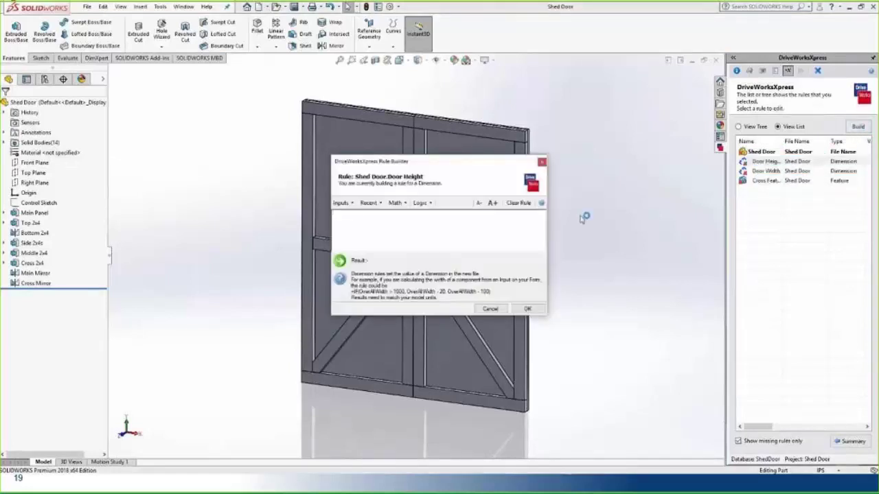
{"action": "left_click", "coordinate": [342, 203]}
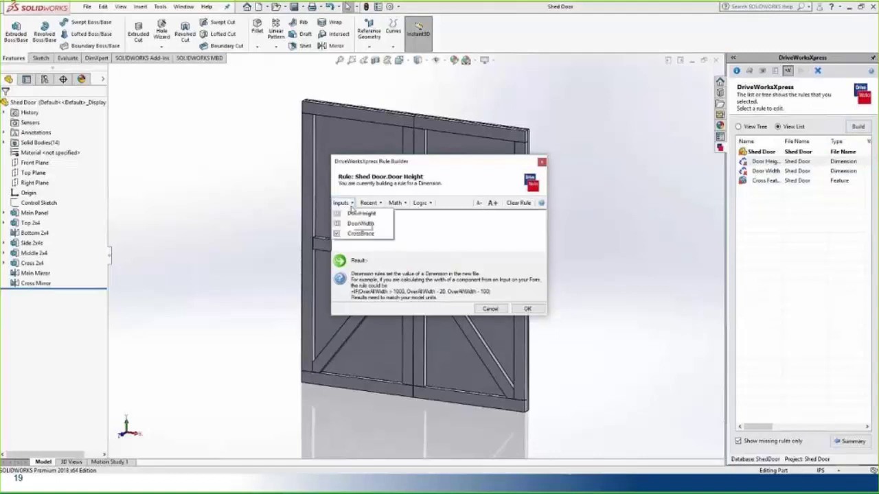
{"action": "left_click", "coordinate": [396, 203]}
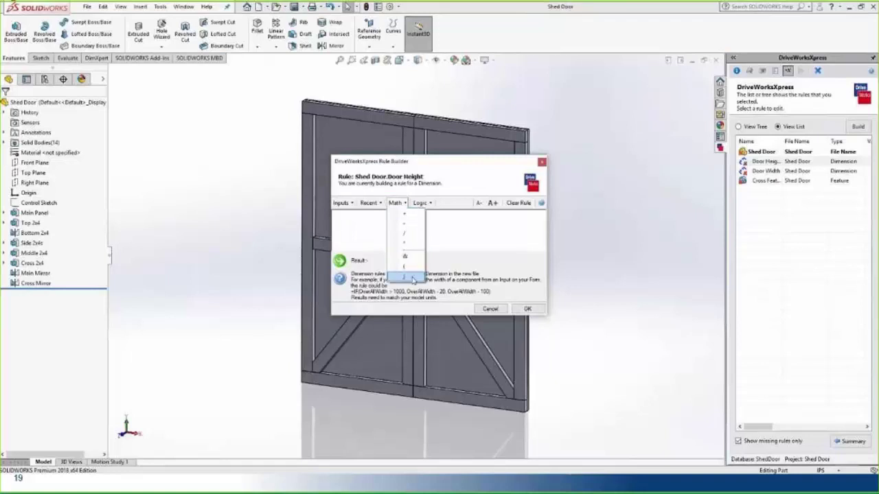
{"action": "left_click", "coordinate": [421, 203]}
{"action": "left_click", "coordinate": [429, 204]}
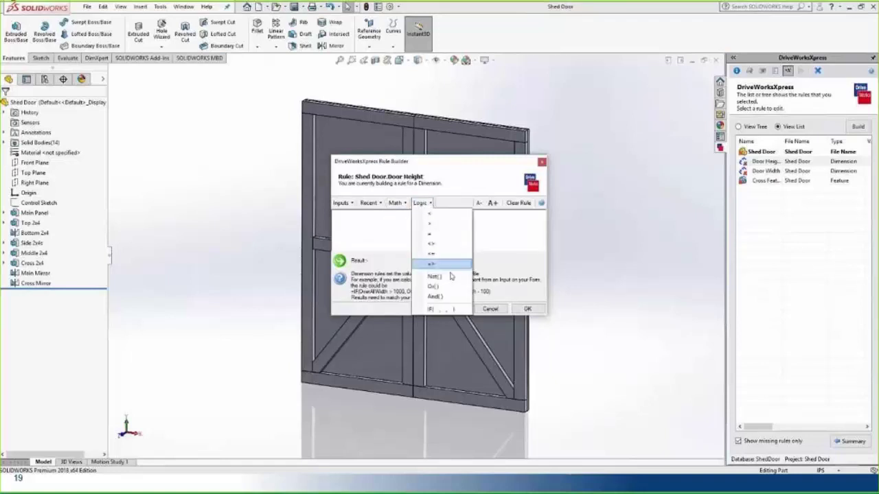
{"action": "left_click", "coordinate": [515, 216]}
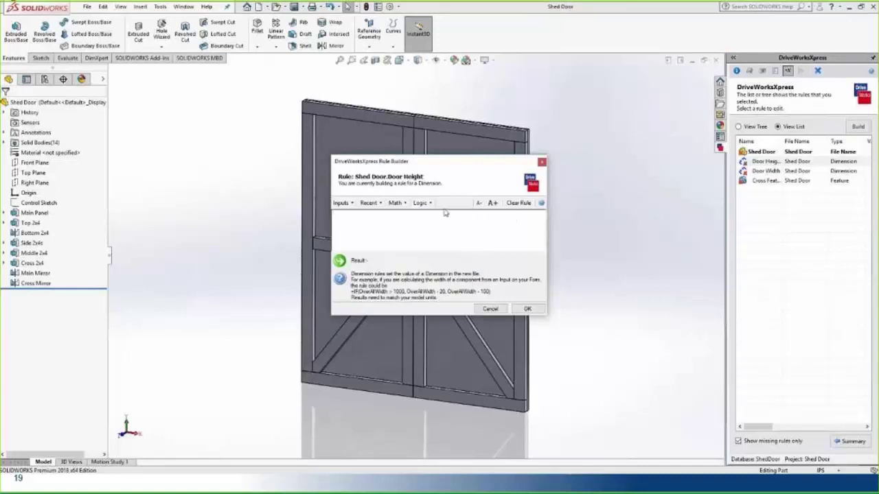
{"action": "left_click", "coordinate": [422, 202]}
{"action": "left_click", "coordinate": [432, 234]}
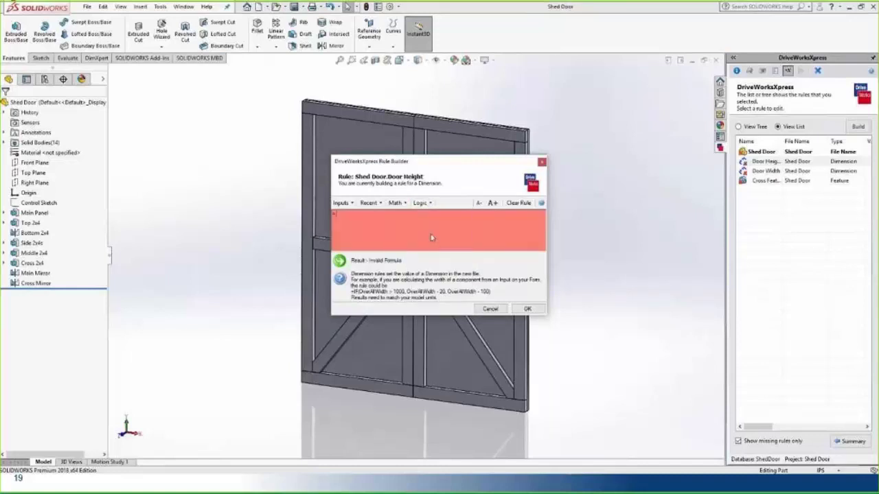
{"action": "left_click", "coordinate": [341, 202]}
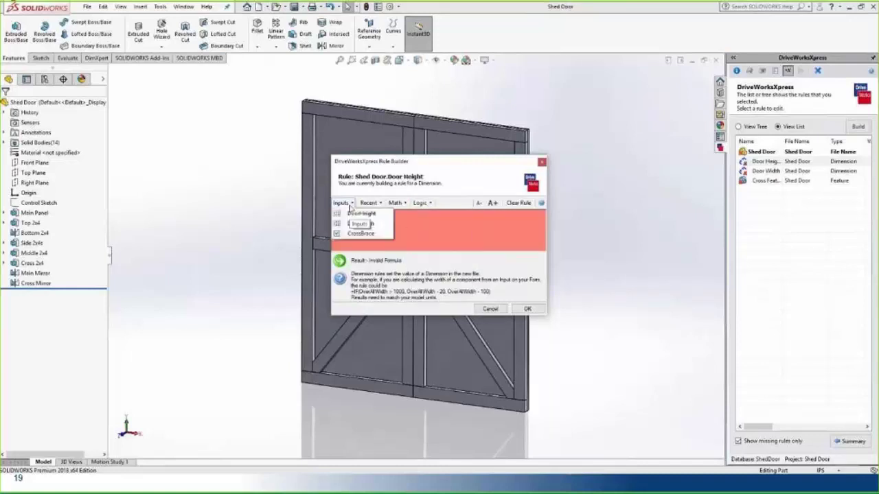
{"action": "left_click", "coordinate": [357, 224]}
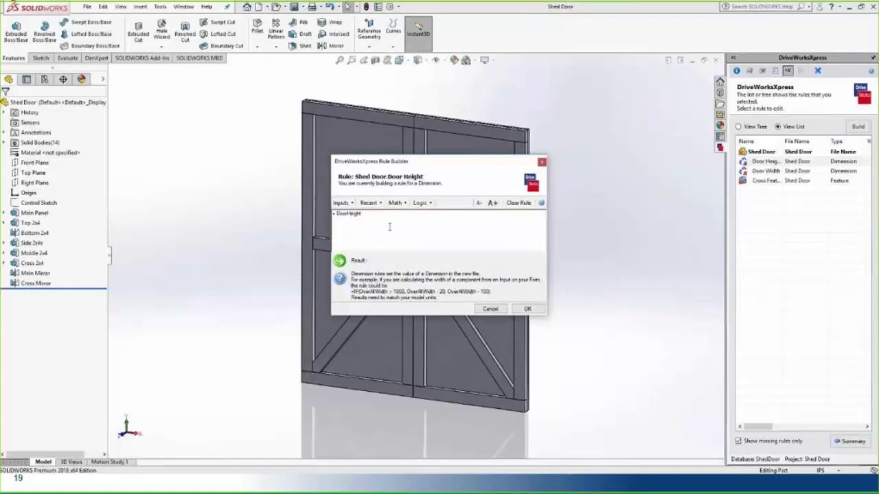
{"action": "left_click", "coordinate": [528, 309]}
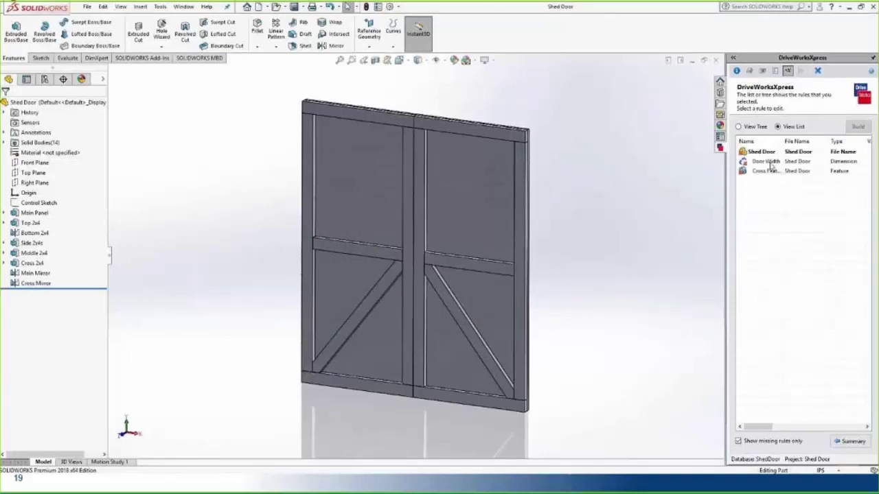
Step: Turn off the filter that limits the rule list to missing rules only
{"action": "left_click", "coordinate": [771, 162]}
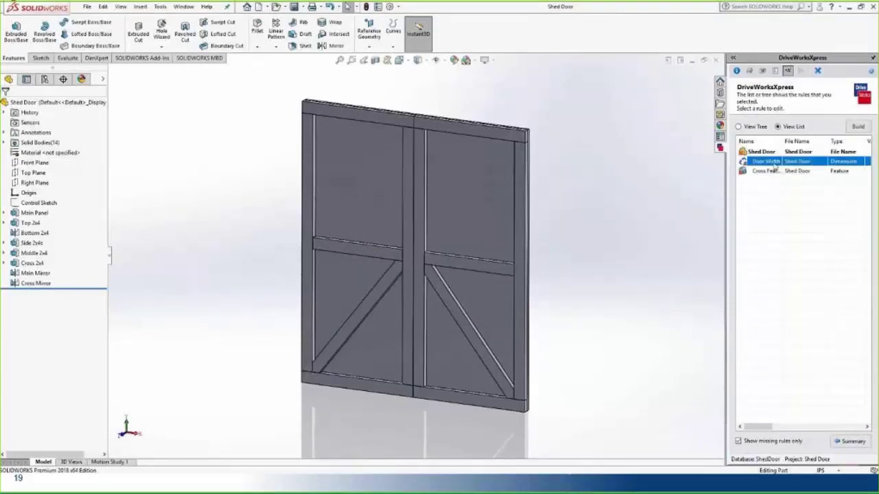
{"action": "left_click", "coordinate": [765, 443]}
{"action": "left_click", "coordinate": [765, 442]}
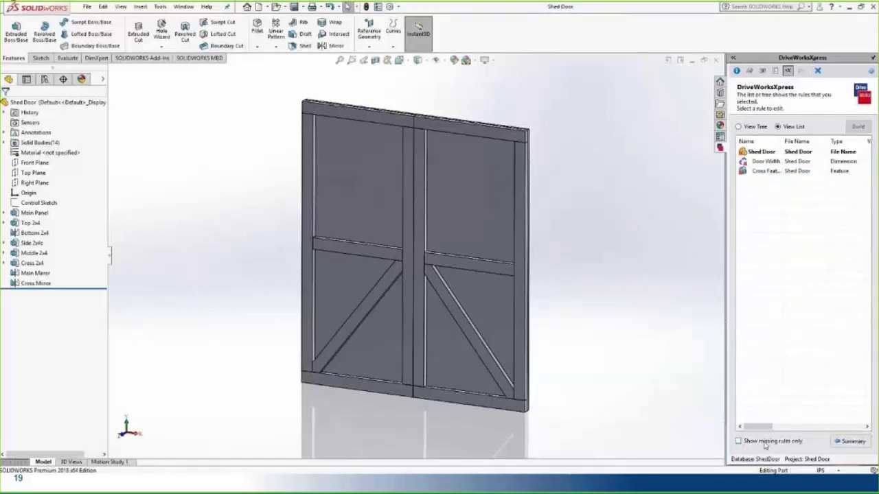
Step: Build the Door Width dimension rule so that it equals the DoorWidth form input
{"action": "left_click", "coordinate": [769, 163]}
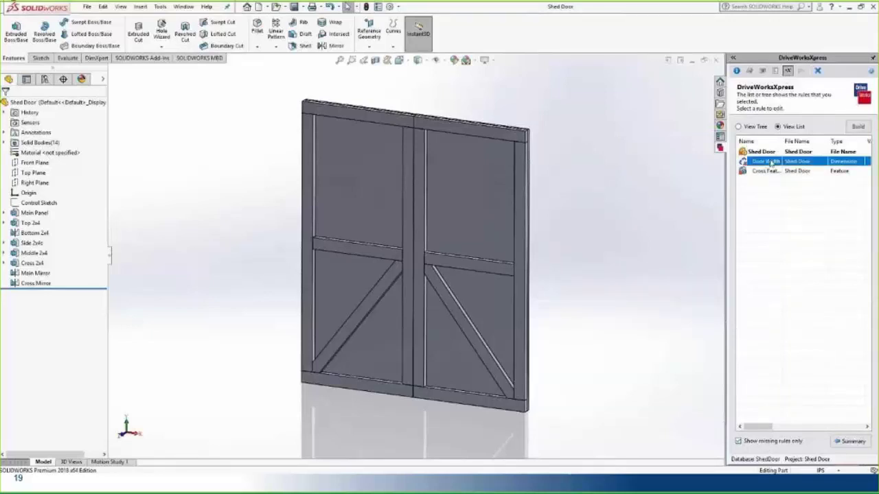
{"action": "left_click", "coordinate": [858, 126]}
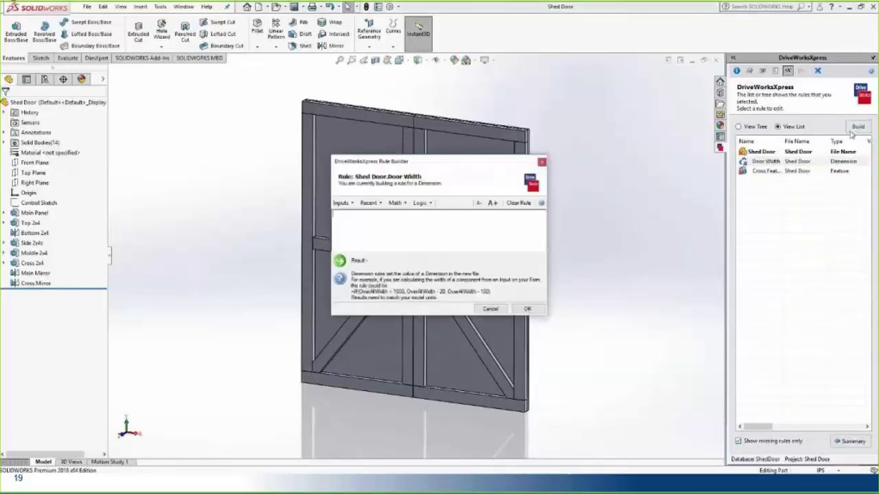
{"action": "left_click", "coordinate": [396, 203]}
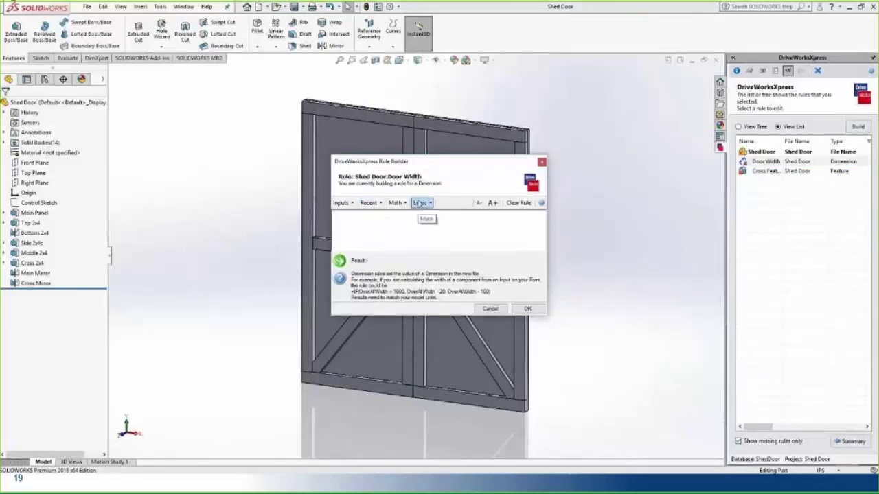
{"action": "left_click", "coordinate": [420, 202]}
{"action": "left_click", "coordinate": [431, 233]}
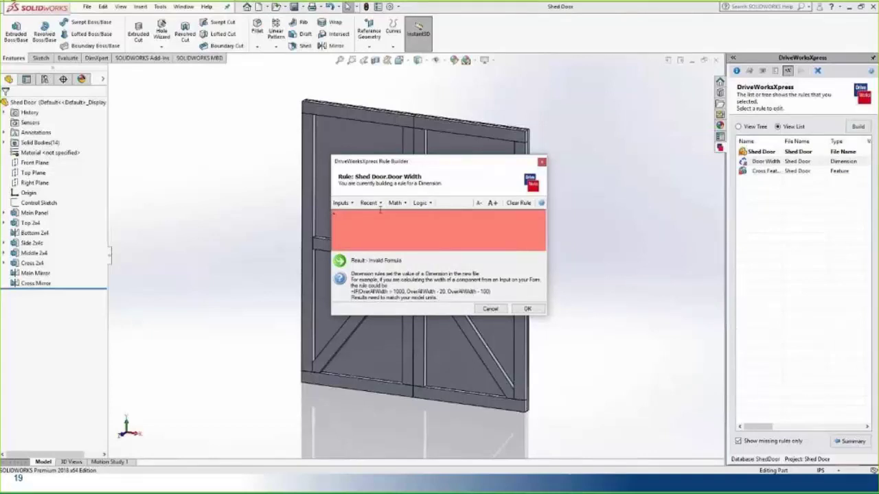
{"action": "left_click", "coordinate": [351, 204]}
{"action": "left_click", "coordinate": [347, 222]}
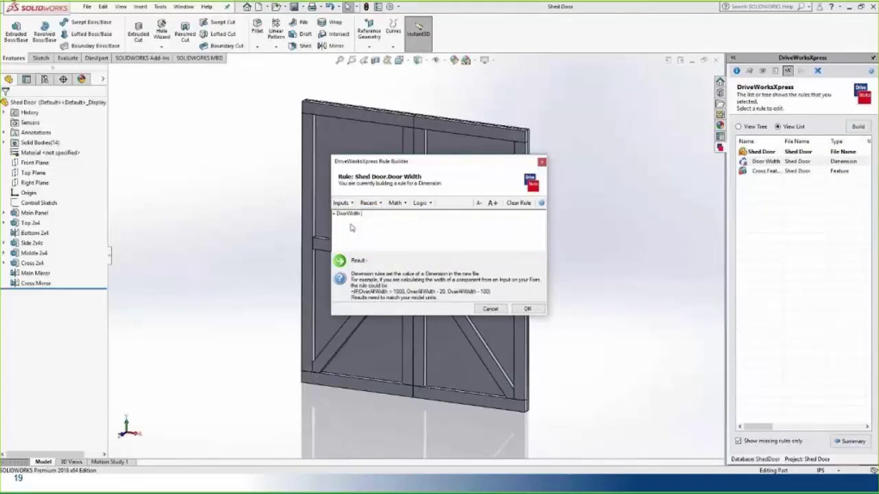
{"action": "left_click", "coordinate": [527, 308]}
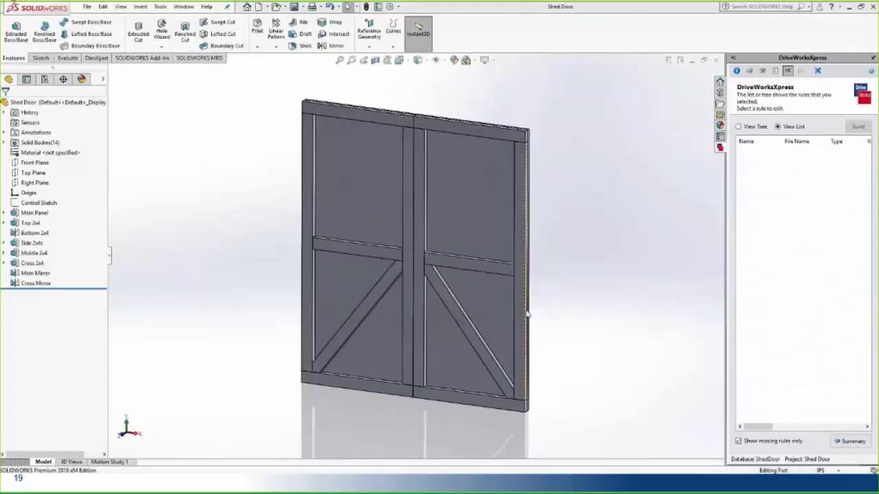
Step: Start the Cross Feature rule with an IF function whose condition tests the value of the CrossBrace form input
{"action": "left_click", "coordinate": [796, 161]}
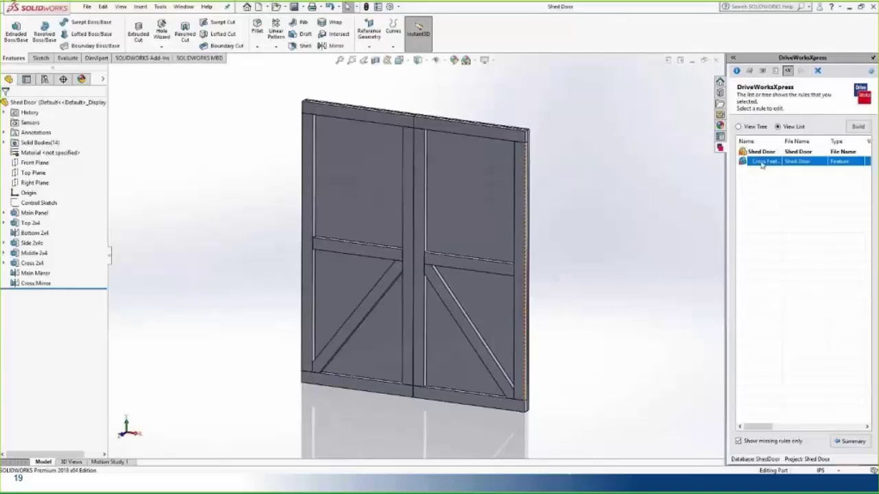
{"action": "left_click", "coordinate": [856, 128]}
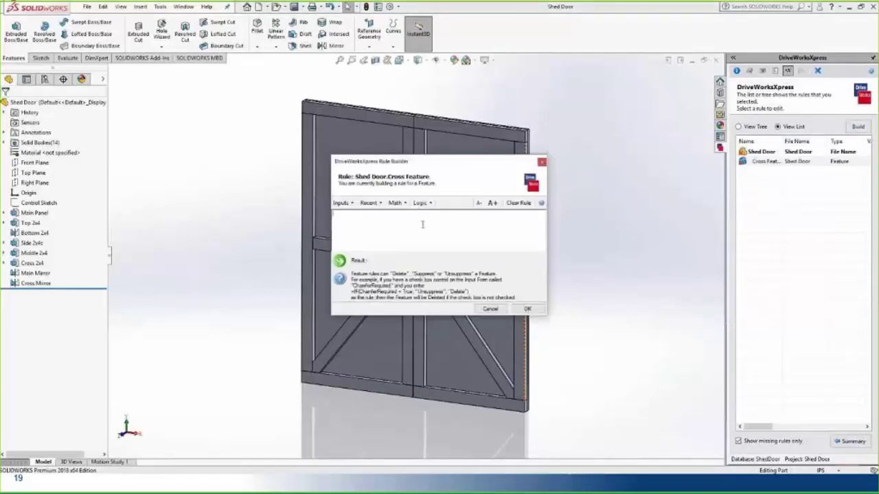
{"action": "left_click", "coordinate": [421, 203]}
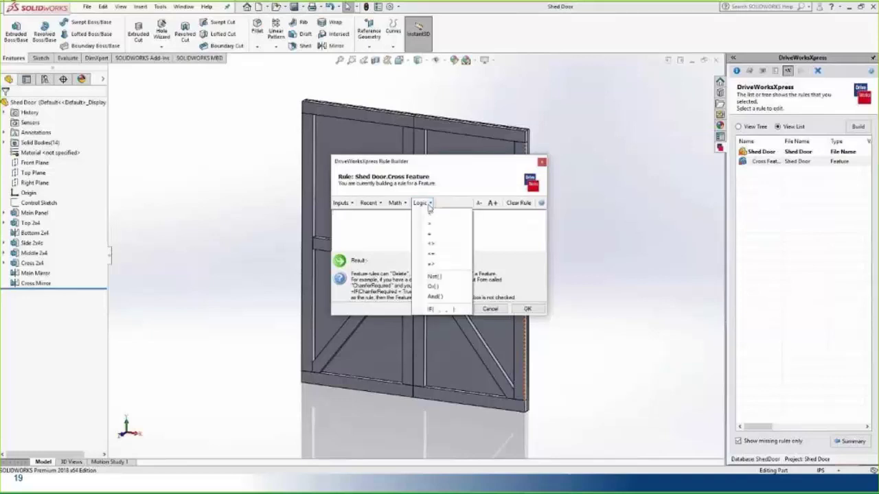
{"action": "left_click", "coordinate": [436, 310]}
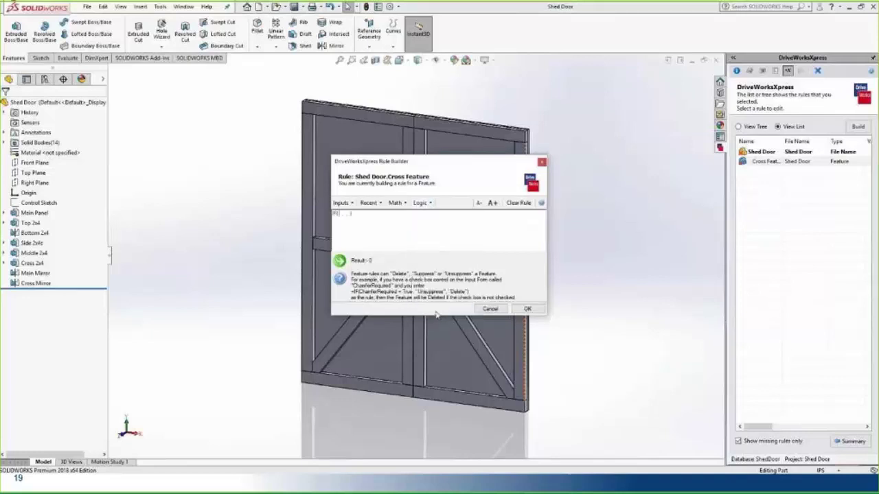
{"action": "type", "text": "Cross"}
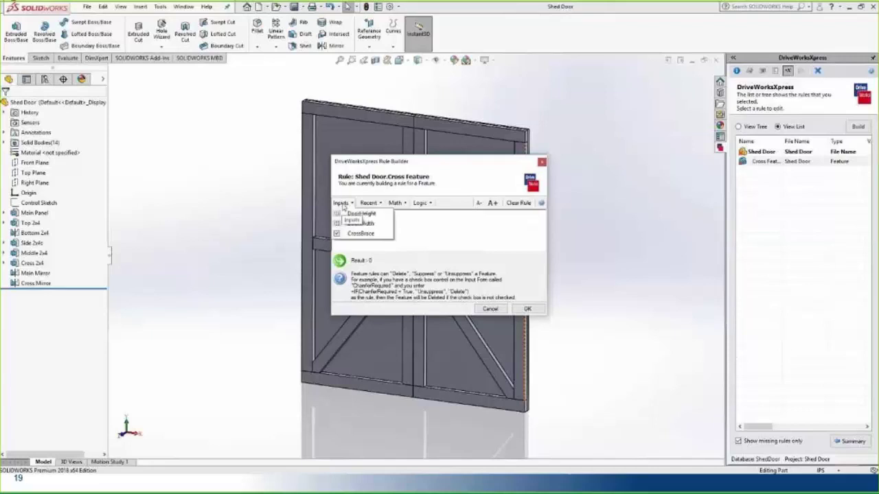
{"action": "left_click", "coordinate": [350, 236]}
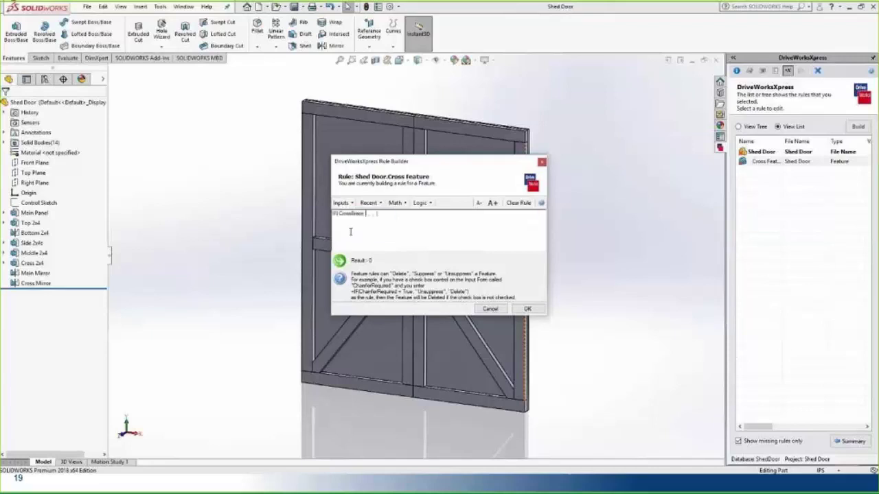
{"action": "type", "text": "= T "}
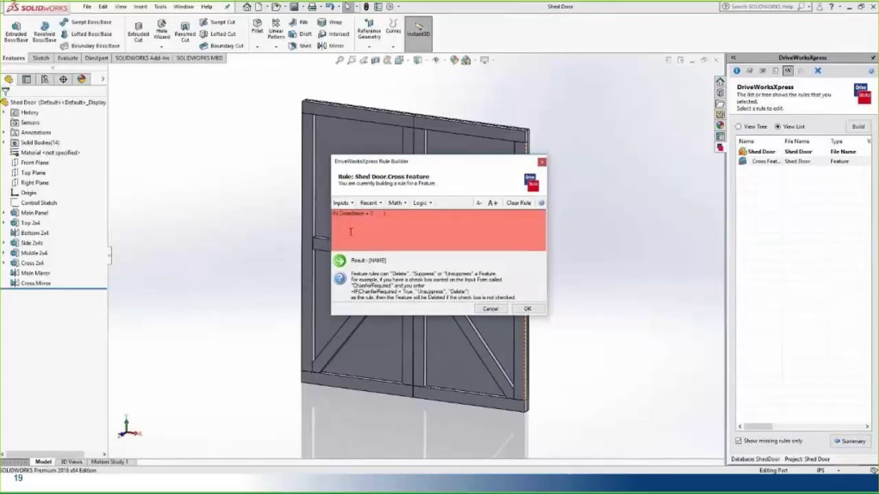
Step: Complete the Cross Feature rule as IF(CrossBrace = True, "Unsuppress", "Suppress") and accept it
{"action": "type", "text": "rue"}
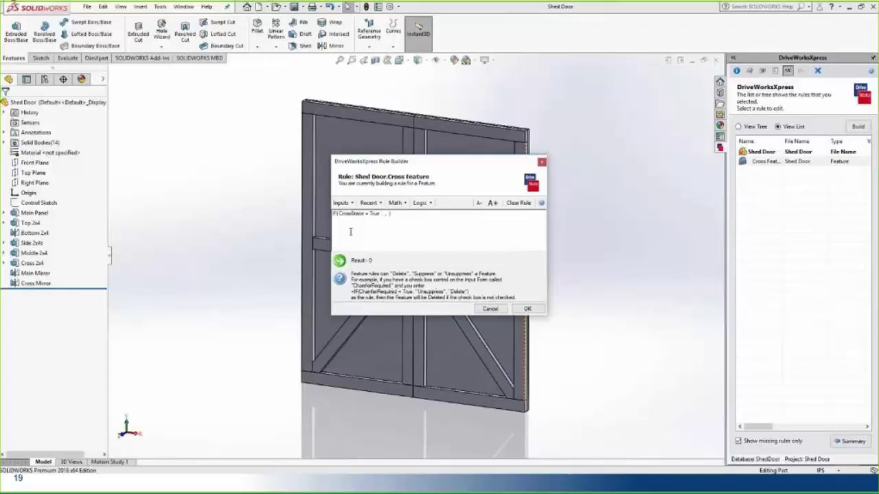
{"action": "type", "text": "\"Un"}
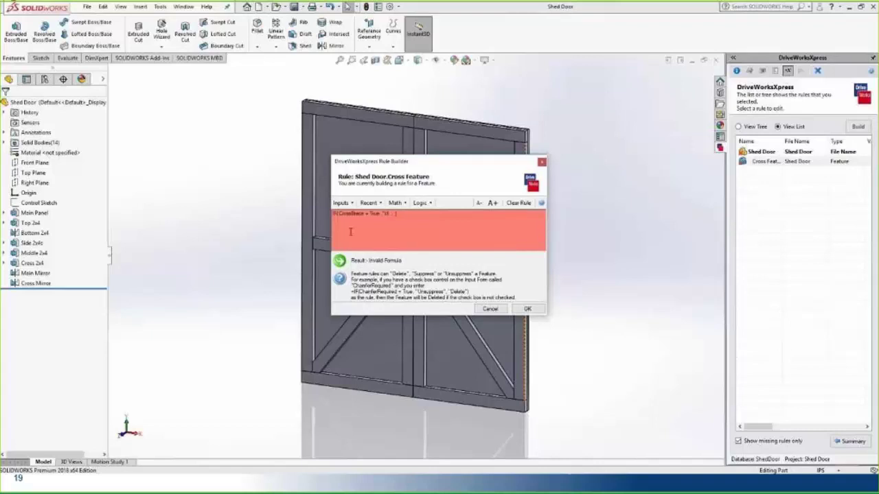
{"action": "type", "text": "suppress\""}
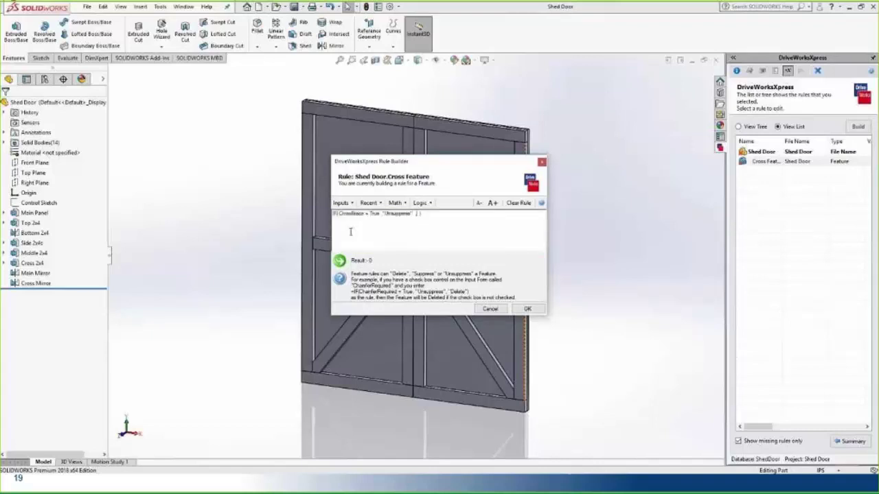
{"action": "type", "text": ","}
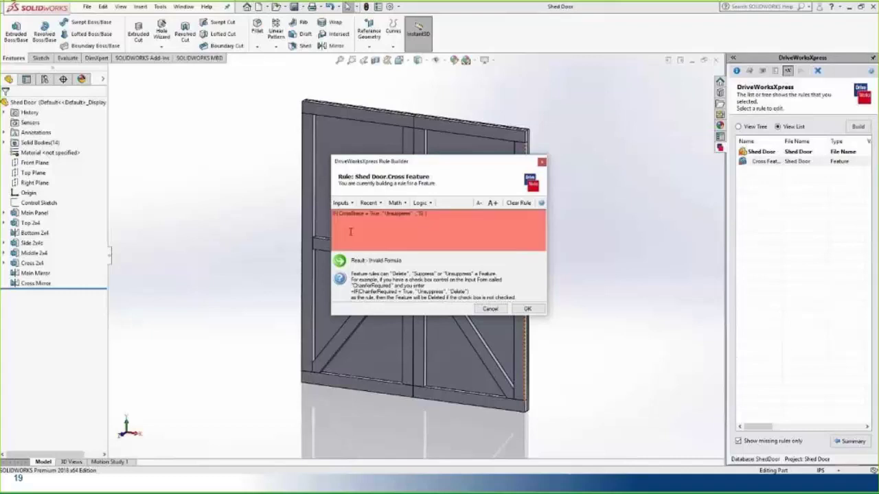
{"action": "type", "text": " \"Suppress\""}
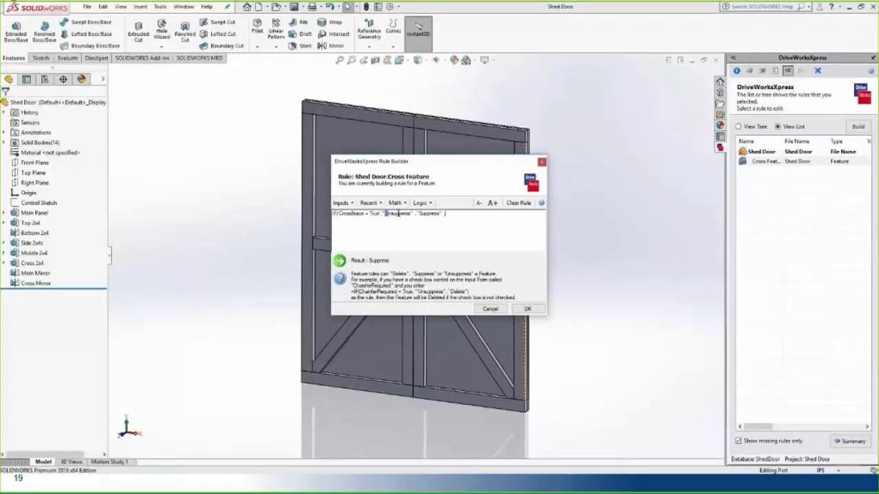
{"action": "left_click_drag", "start_coordinate": [386, 214], "coordinate": [412, 218]}
{"action": "left_click", "coordinate": [409, 230]}
{"action": "left_click_drag", "start_coordinate": [418, 214], "coordinate": [469, 221]}
{"action": "left_click", "coordinate": [468, 221]}
{"action": "left_click", "coordinate": [526, 310]}
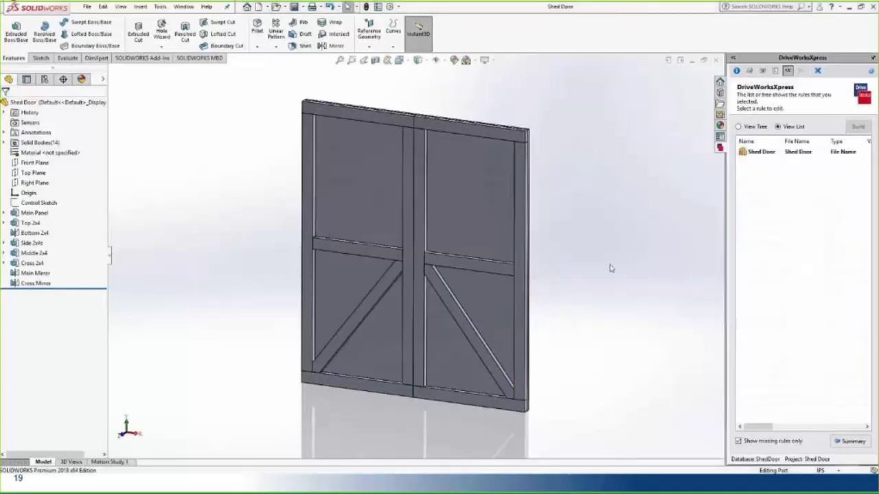
Step: Build a rule for the Shed Door file name, starting with DoorHeight & "x" & DoorWidth
{"action": "left_click", "coordinate": [771, 152]}
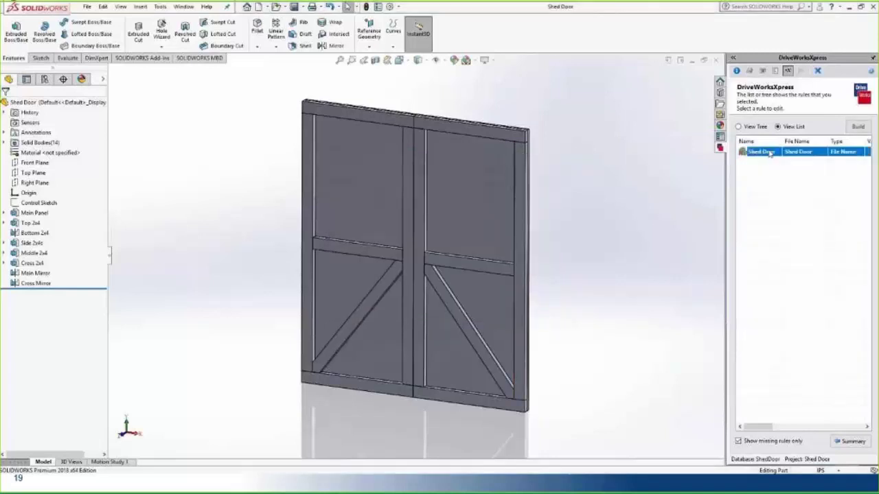
{"action": "left_click", "coordinate": [858, 128]}
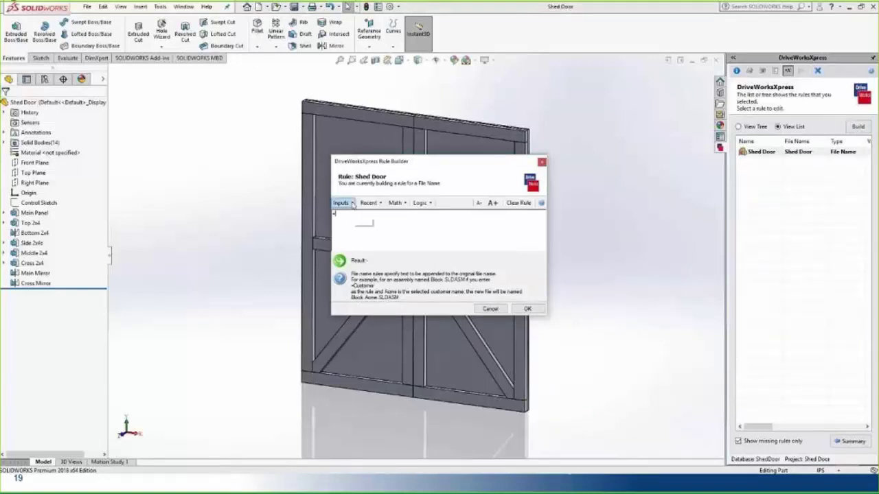
{"action": "left_click", "coordinate": [351, 203]}
{"action": "left_click", "coordinate": [361, 213]}
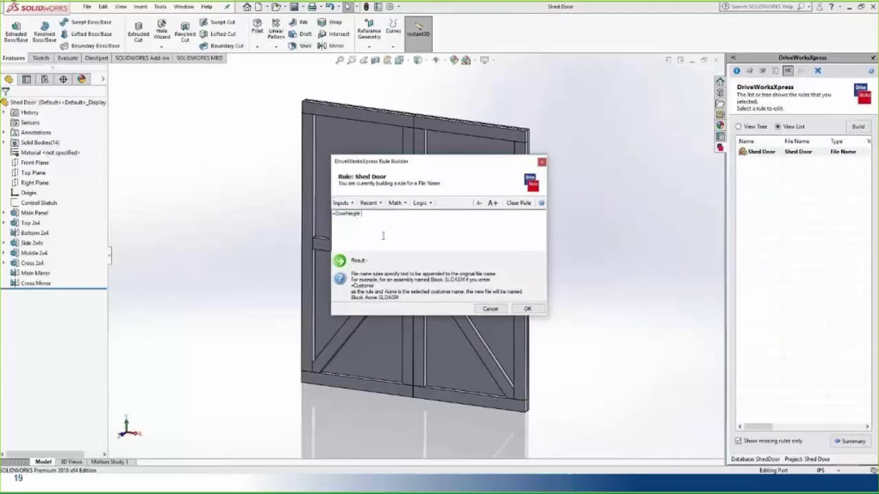
{"action": "type", "text": "& "}
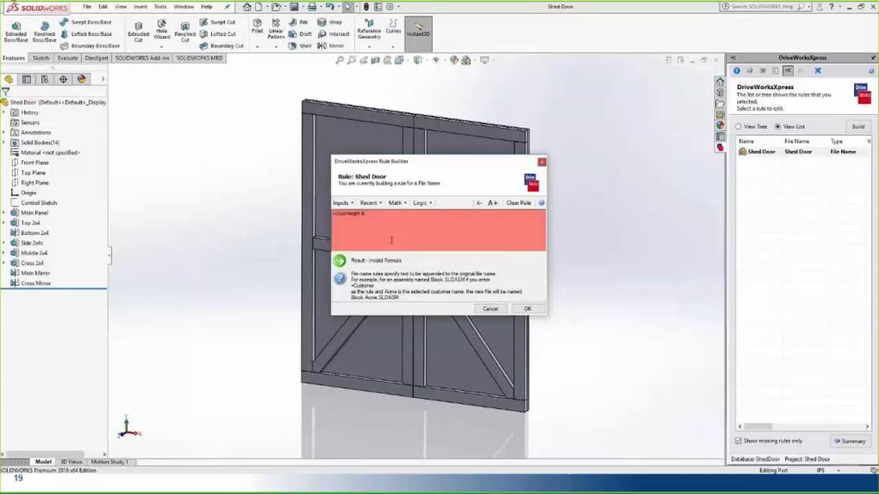
{"action": "type", "text": "\"x\""}
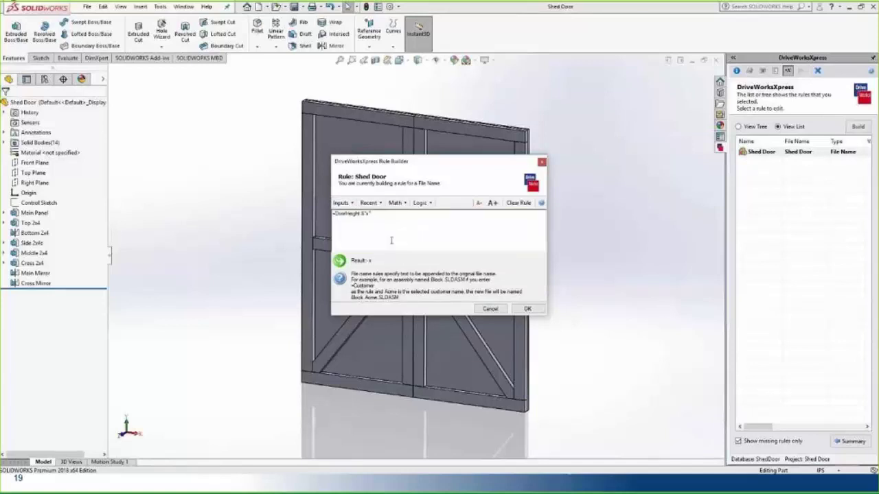
{"action": "type", "text": " &"}
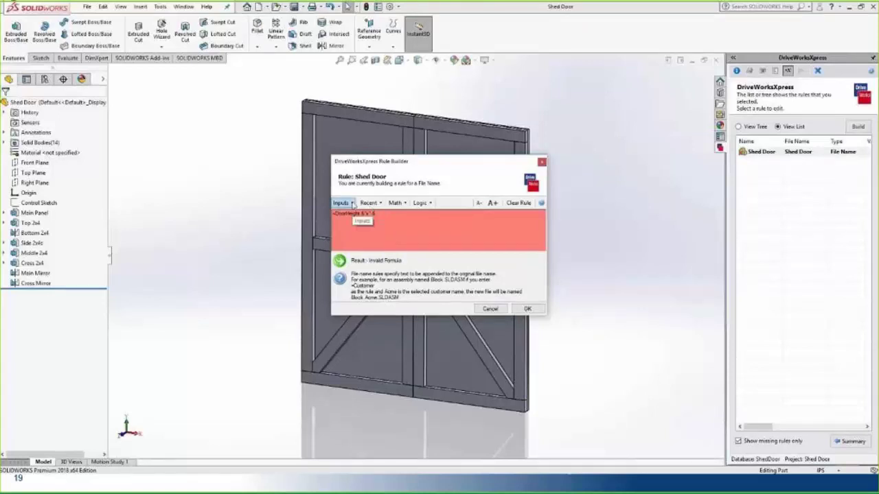
{"action": "left_click", "coordinate": [341, 202]}
{"action": "left_click", "coordinate": [361, 224]}
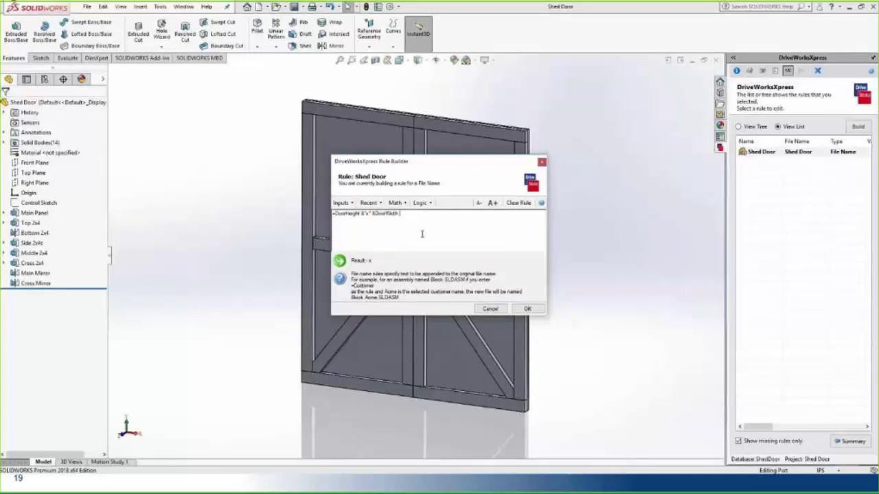
Step: Append a space and IF(CrossBrace = "True", "wBrace", "noBrace") to the file name rule
{"action": "type", "text": "&"}
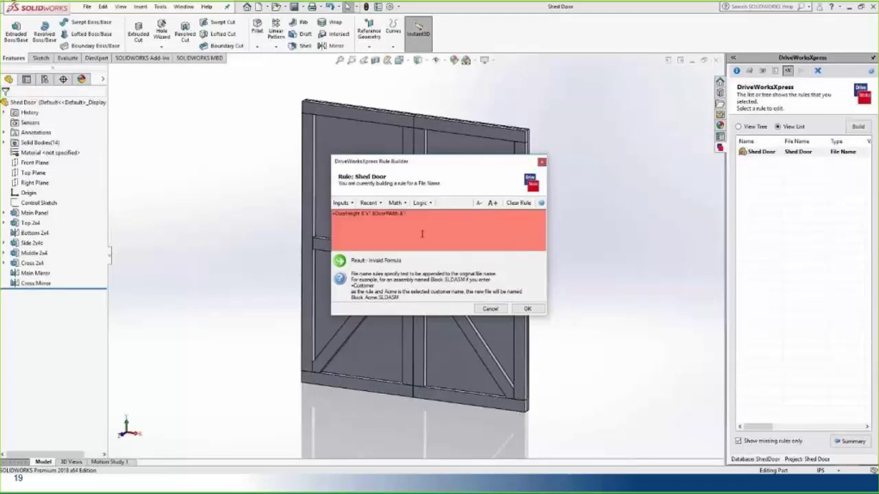
{"action": "type", "text": " \" \""}
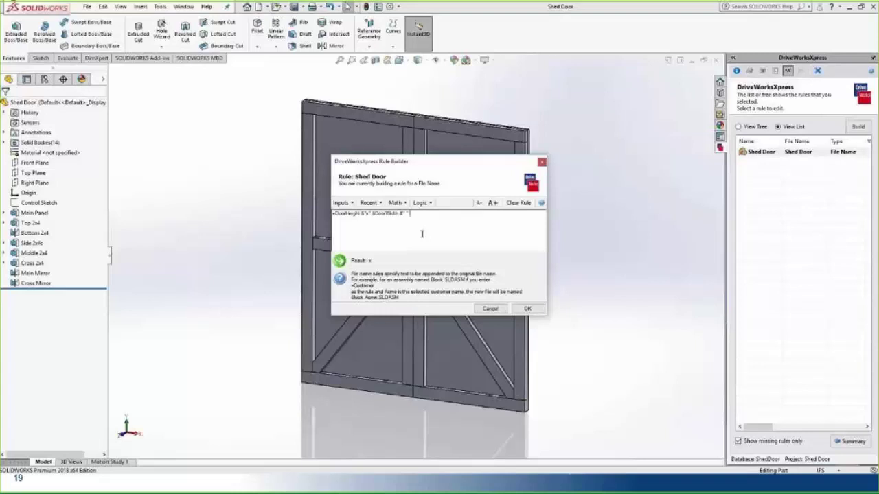
{"action": "type", "text": " &"}
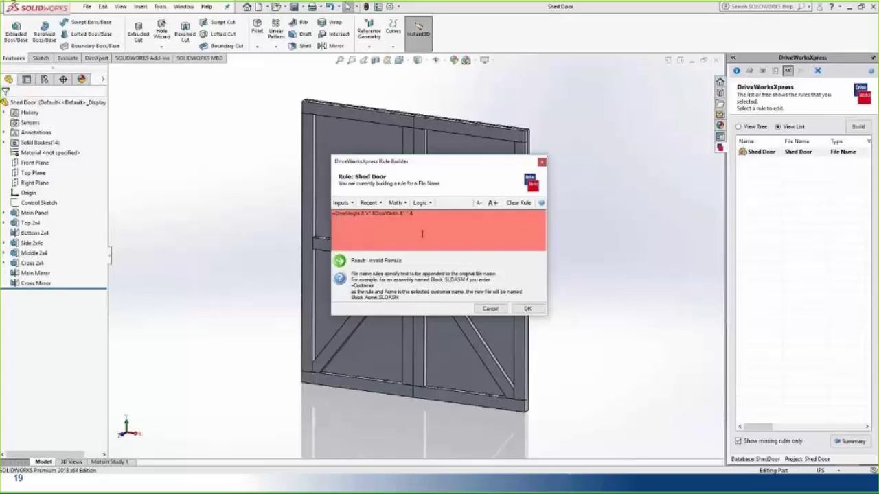
{"action": "type", "text": " IF("}
{"action": "left_click", "coordinate": [341, 202]}
{"action": "left_click", "coordinate": [361, 234]}
{"action": "type", "text": "Brace\", \"woBrace\")"}
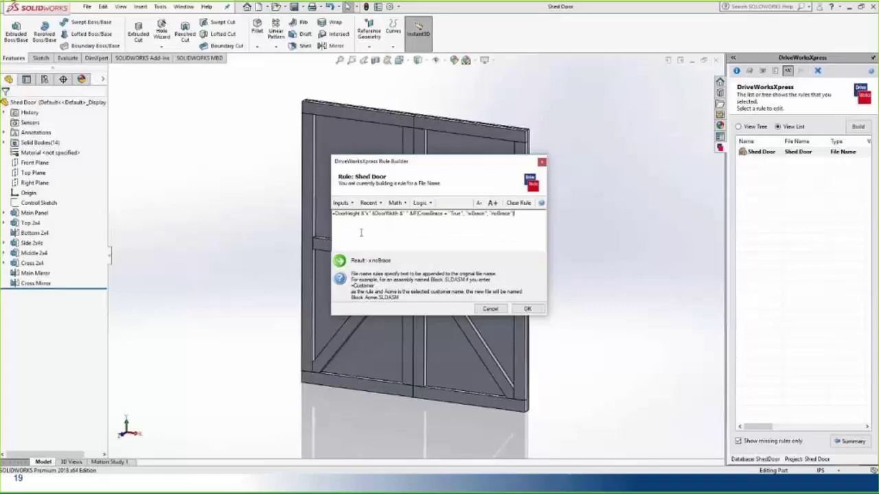
Step: Check the height, width and brace parts of the file name rule and accept the rule
{"action": "left_click_drag", "start_coordinate": [333, 214], "coordinate": [362, 214]}
{"action": "left_click", "coordinate": [366, 215]}
{"action": "left_click_drag", "start_coordinate": [374, 214], "coordinate": [397, 215]}
{"action": "left_click", "coordinate": [404, 229]}
{"action": "left_click", "coordinate": [406, 215]}
{"action": "left_click_drag", "start_coordinate": [409, 214], "coordinate": [527, 215]}
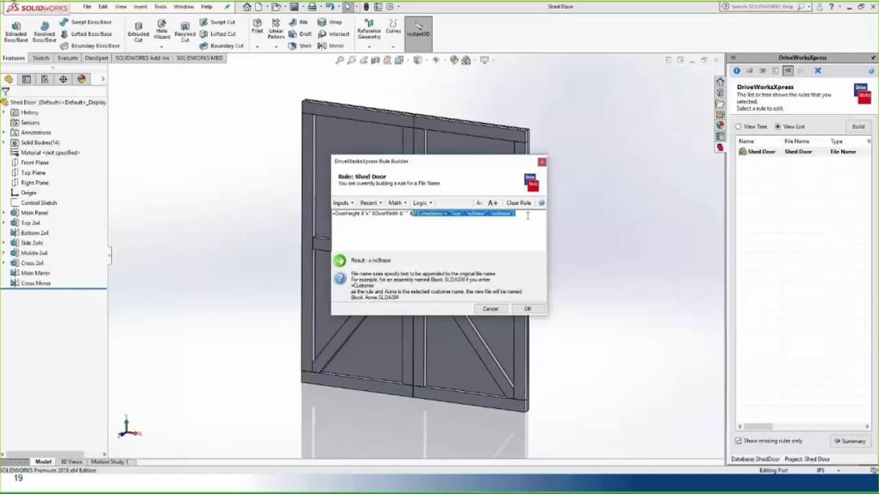
{"action": "left_click", "coordinate": [527, 216]}
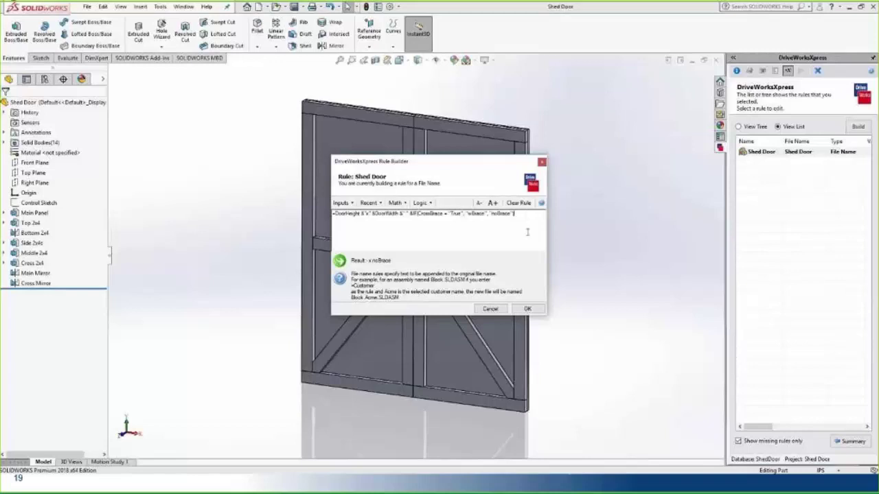
{"action": "left_click", "coordinate": [528, 309]}
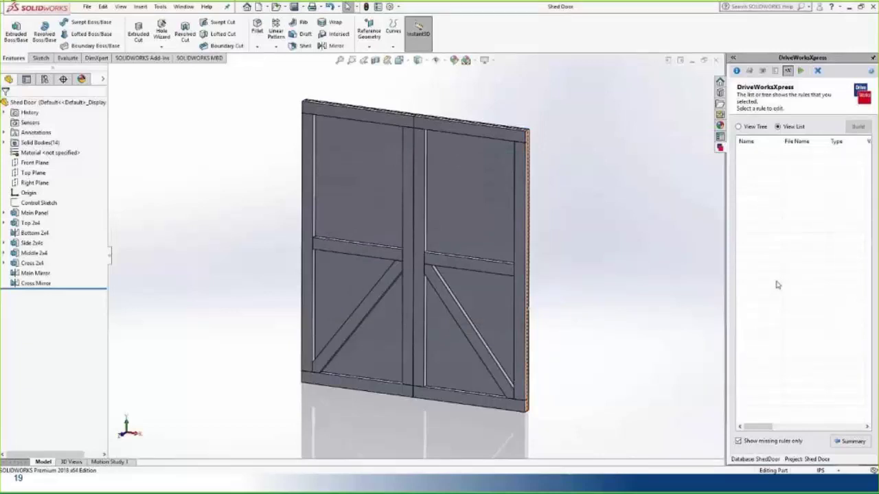
Step: Check the rules summary for missing rules and open the Shed Door input form
{"action": "left_click", "coordinate": [850, 443]}
{"action": "left_click", "coordinate": [865, 202]}
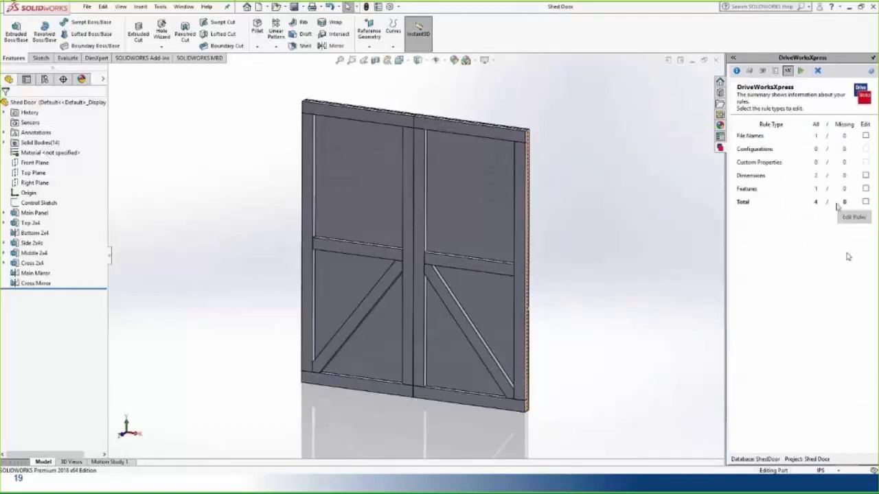
{"action": "left_click", "coordinate": [800, 72]}
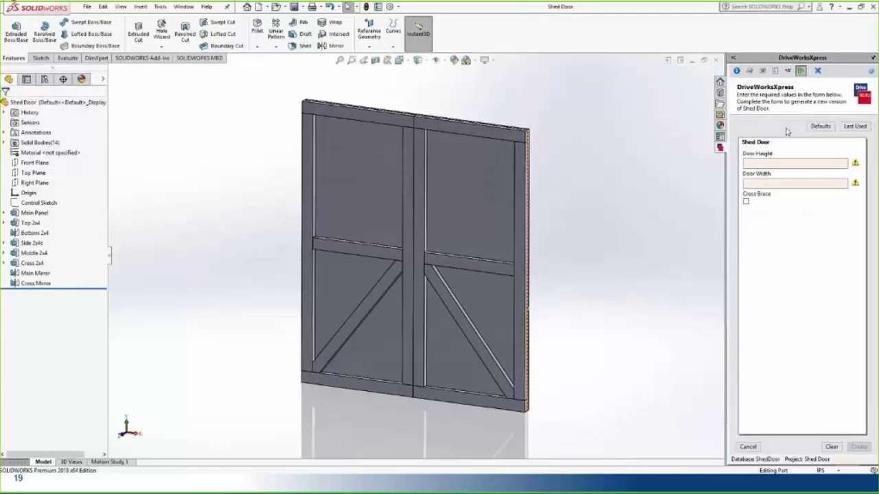
{"action": "key", "text": "Right"}
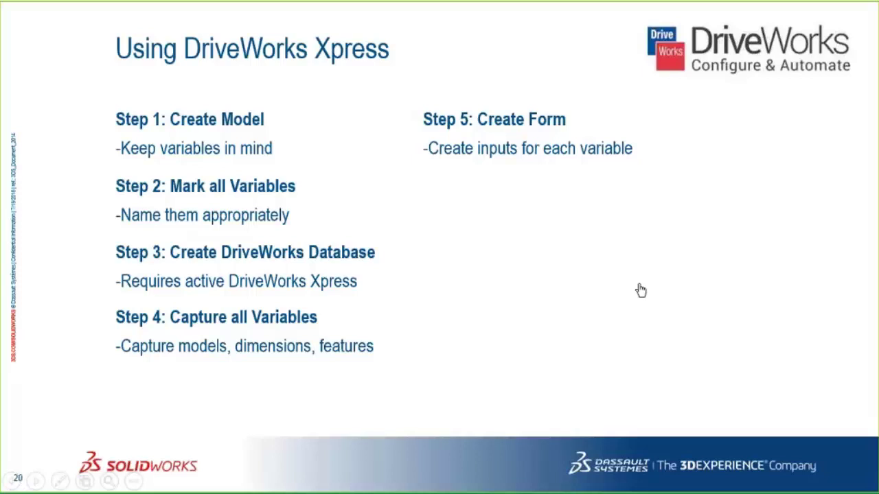
{"action": "key", "text": "Right"}
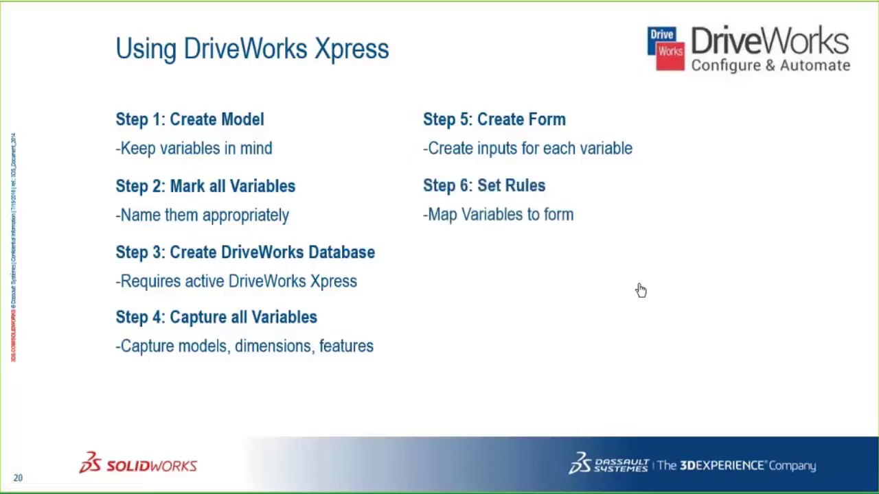
{"action": "key", "text": "Right"}
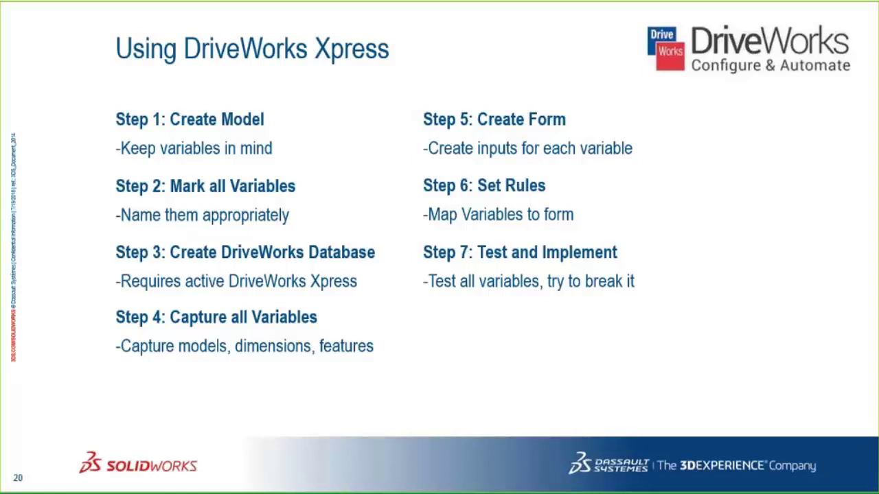
{"action": "key", "text": "Right"}
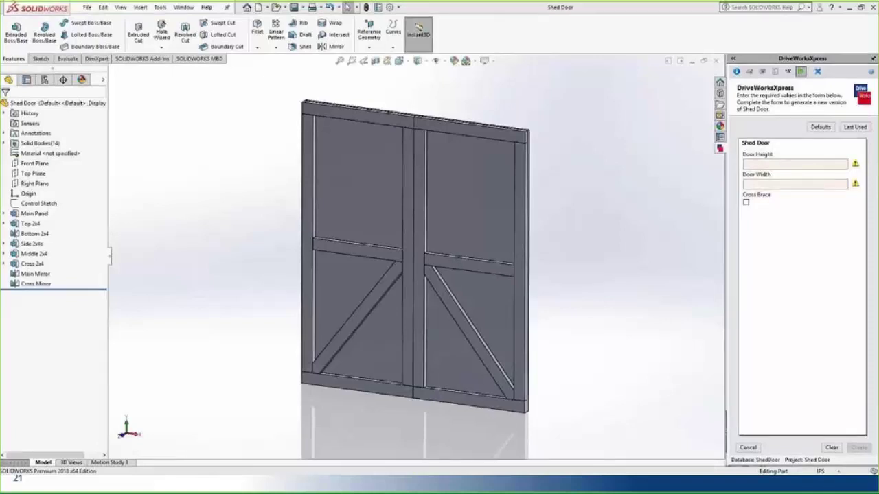
Step: Create a new Shed Door version with Door Height 100, Door Width 125 and Cross Brace enabled
{"action": "left_click", "coordinate": [750, 163]}
{"action": "type", "text": "10"}
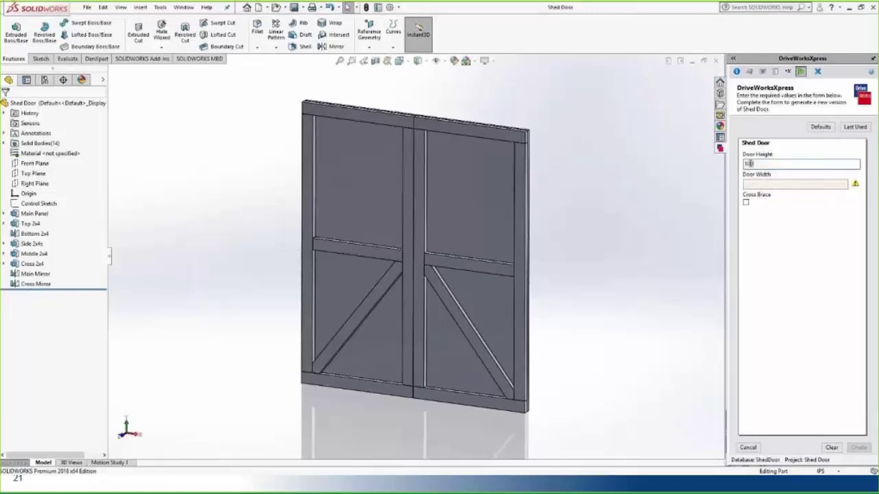
{"action": "type", "text": "0"}
{"action": "left_click", "coordinate": [747, 184]}
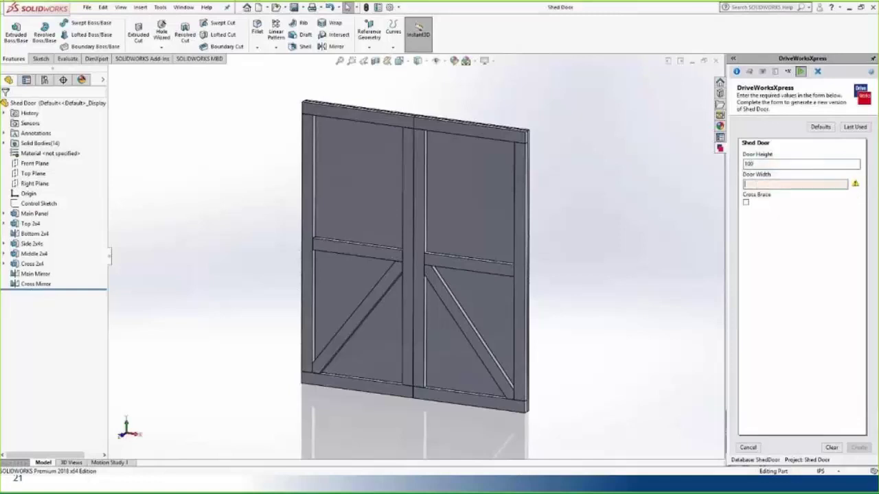
{"action": "type", "text": "125"}
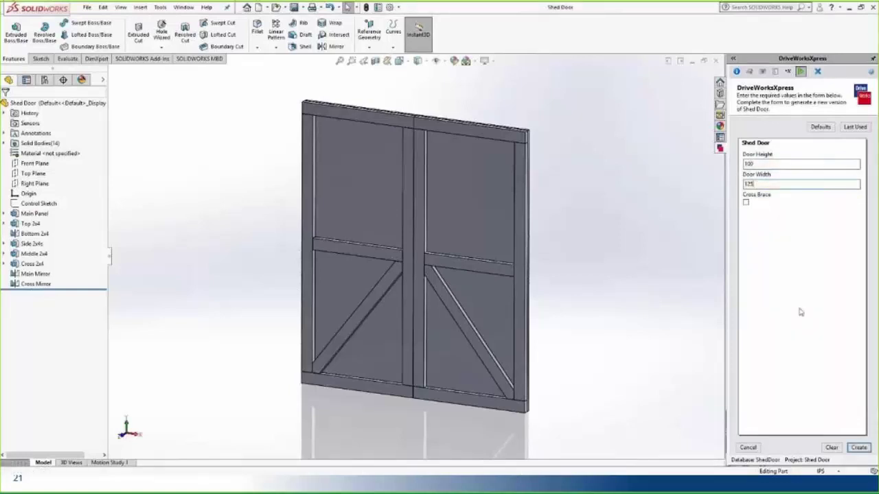
{"action": "left_click", "coordinate": [746, 204]}
{"action": "left_click", "coordinate": [859, 447]}
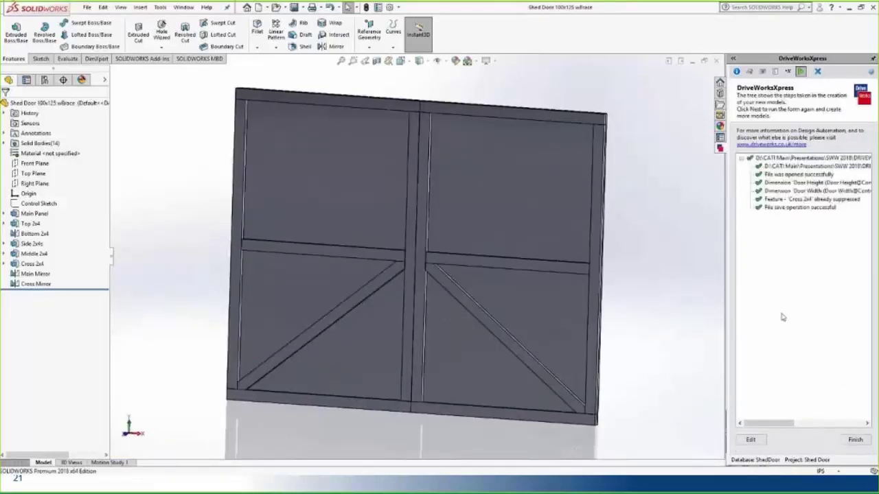
Step: Examine the model creation report's entries for file opening, door dimensions, the Cross 2x4 feature and file saving
{"action": "left_click", "coordinate": [796, 175]}
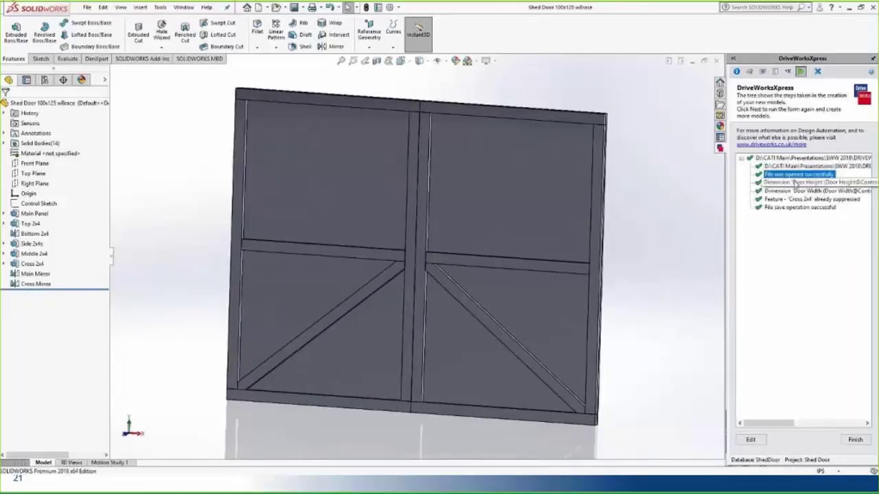
{"action": "left_click", "coordinate": [795, 192]}
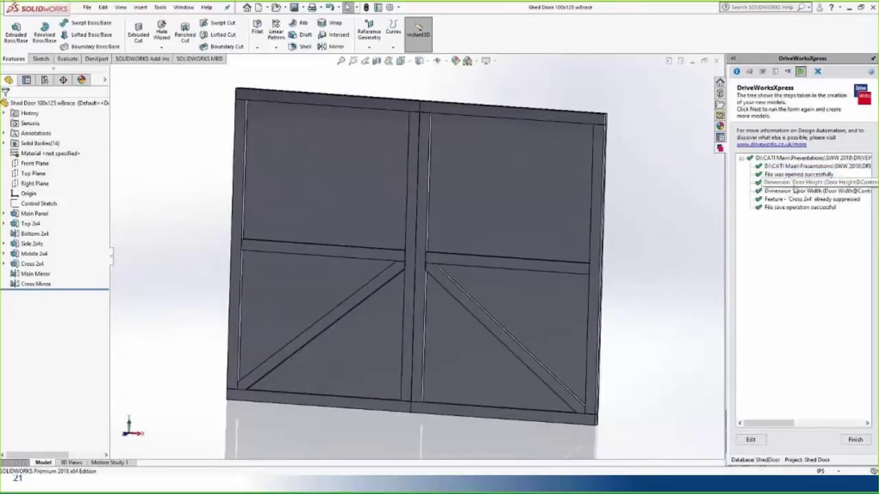
{"action": "left_click", "coordinate": [794, 195]}
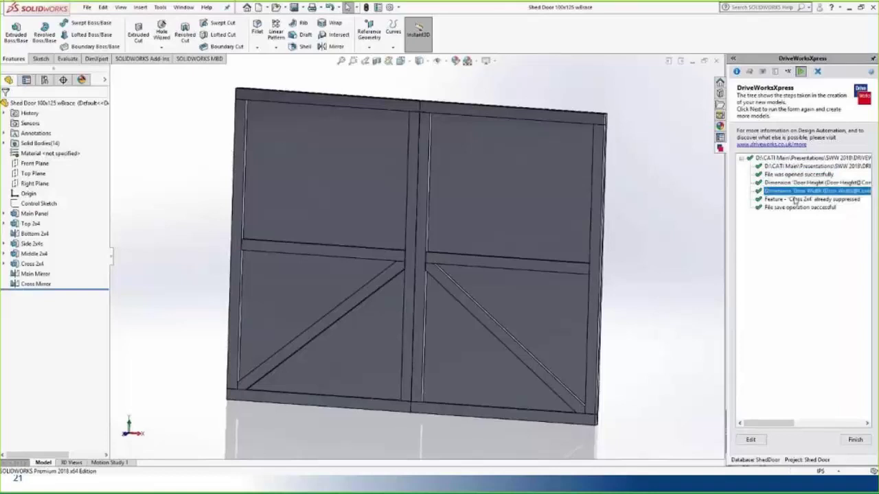
{"action": "left_click", "coordinate": [795, 200]}
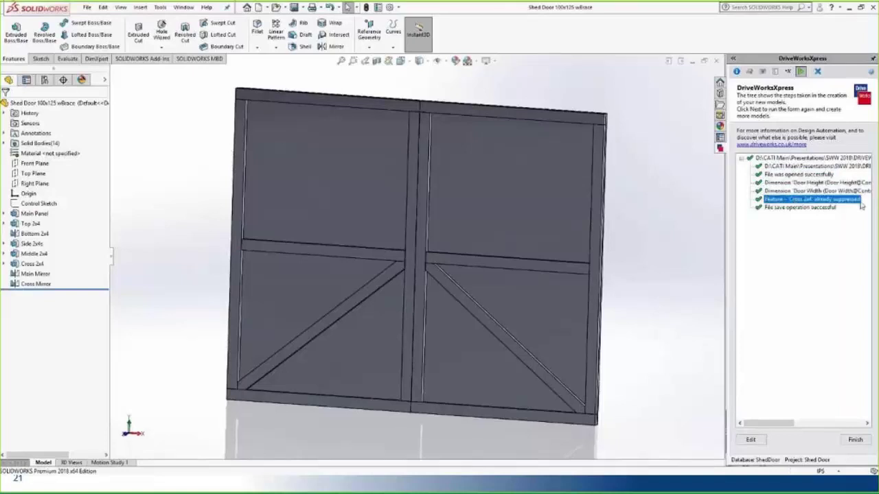
{"action": "left_click", "coordinate": [831, 209]}
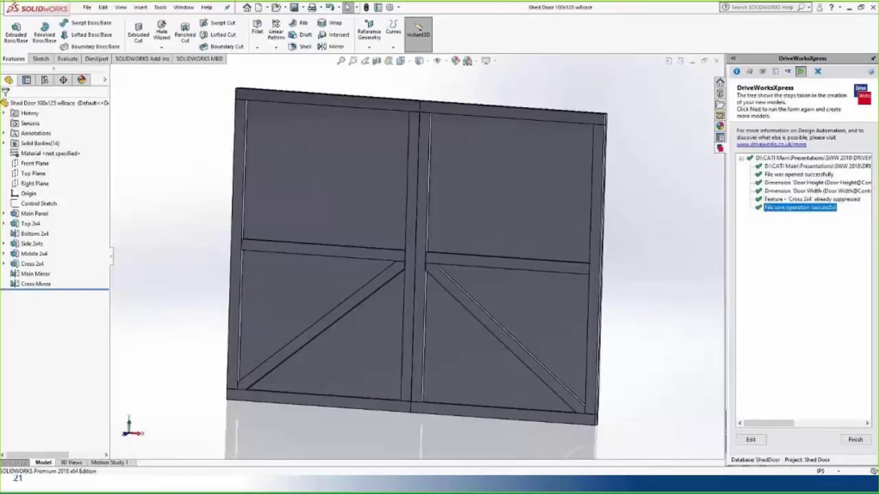
Step: Create another Shed Door version with Door Height 80, Door Width 90 and Cross Brace disabled
{"action": "left_click", "coordinate": [677, 256]}
{"action": "middle_click_drag", "start_coordinate": [657, 258], "coordinate": [634, 265]}
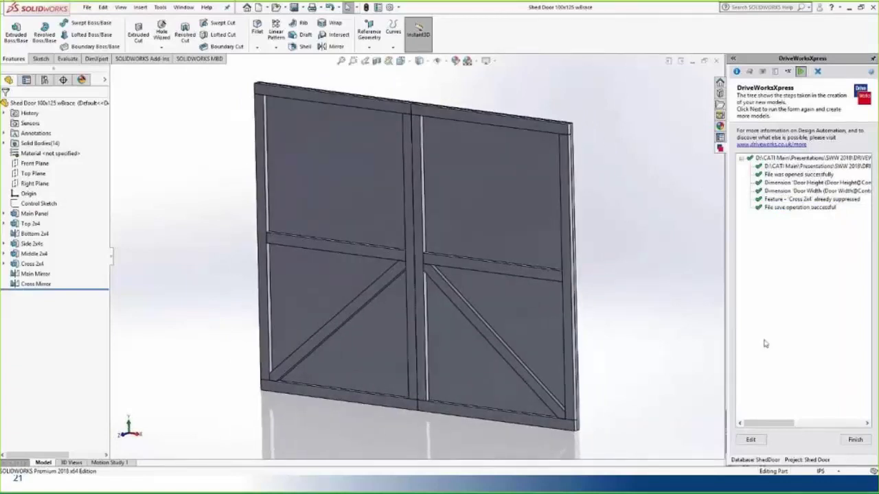
{"action": "left_click", "coordinate": [751, 441]}
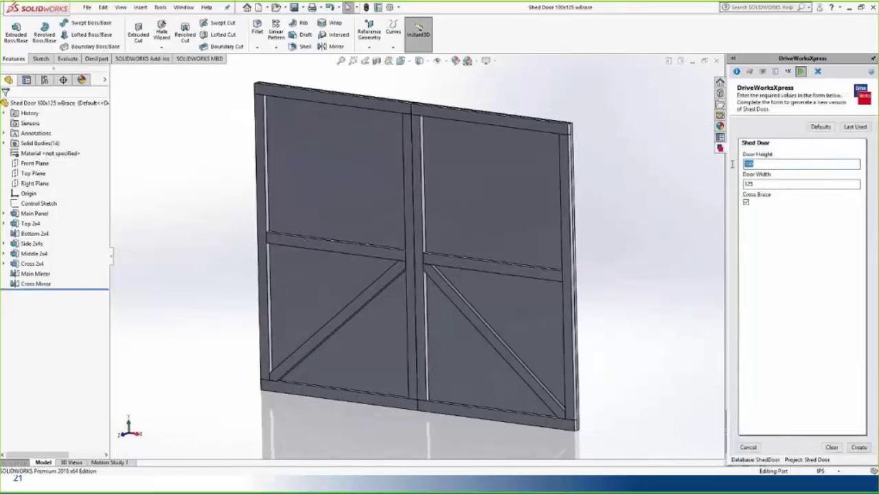
{"action": "type", "text": "80"}
{"action": "left_click", "coordinate": [760, 184]}
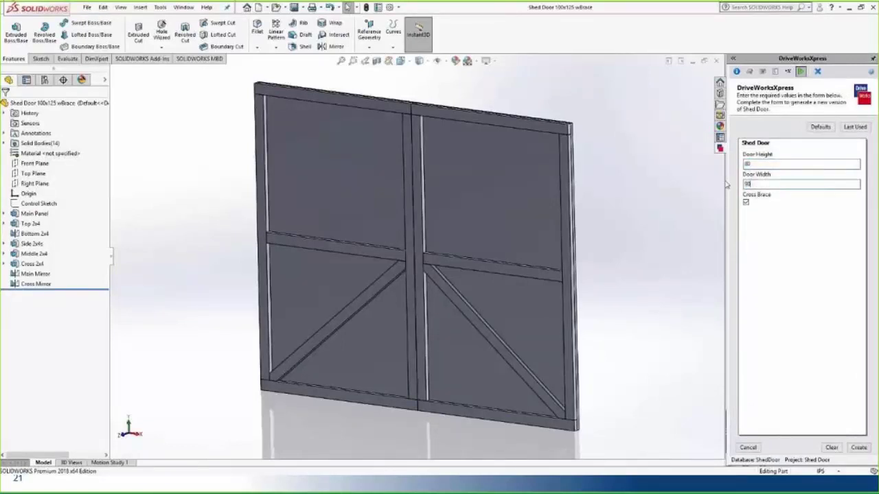
{"action": "type", "text": "90"}
{"action": "key", "text": "Tab"}
{"action": "key", "text": "space"}
{"action": "left_click", "coordinate": [858, 447]}
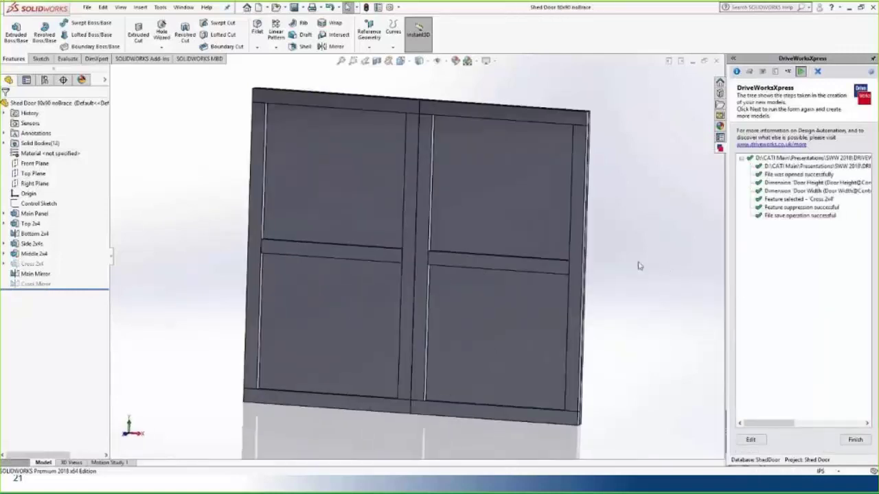
{"action": "left_click", "coordinate": [801, 207]}
Step: Try a Door Height of 45 in the Shed Door form, clear the entries and cancel the form
{"action": "left_click", "coordinate": [750, 442]}
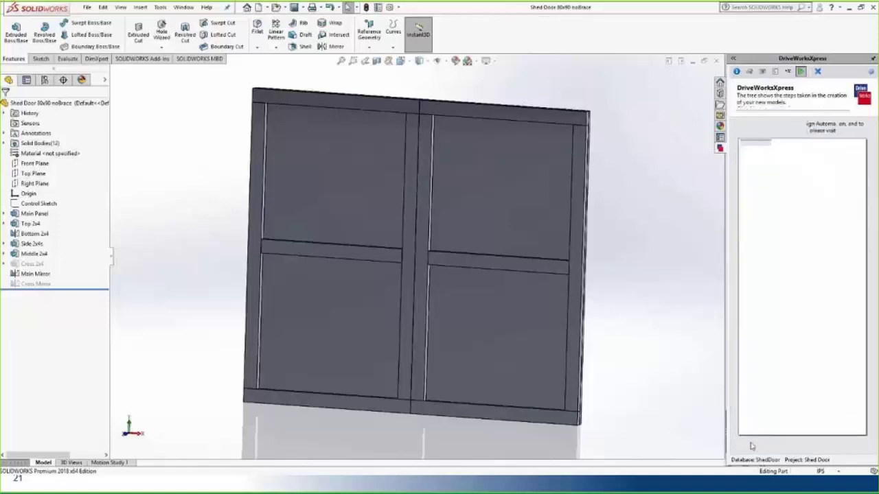
{"action": "key", "text": "shift+Tab"}
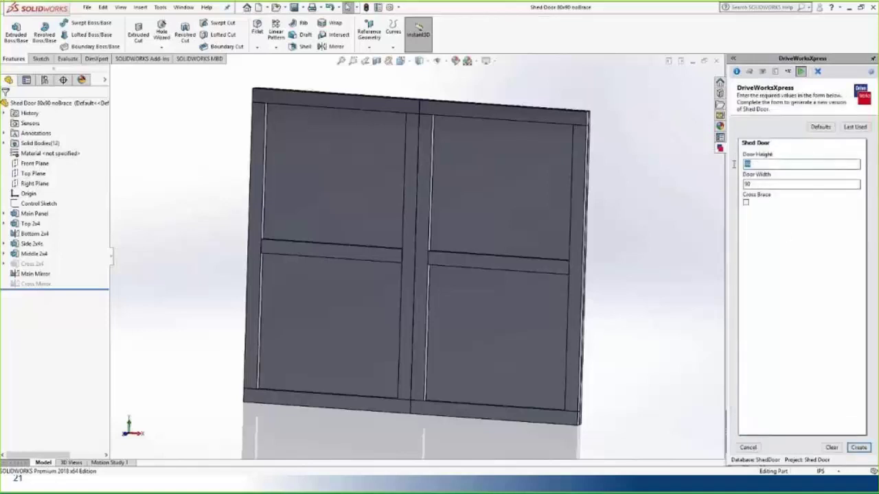
{"action": "type", "text": "45"}
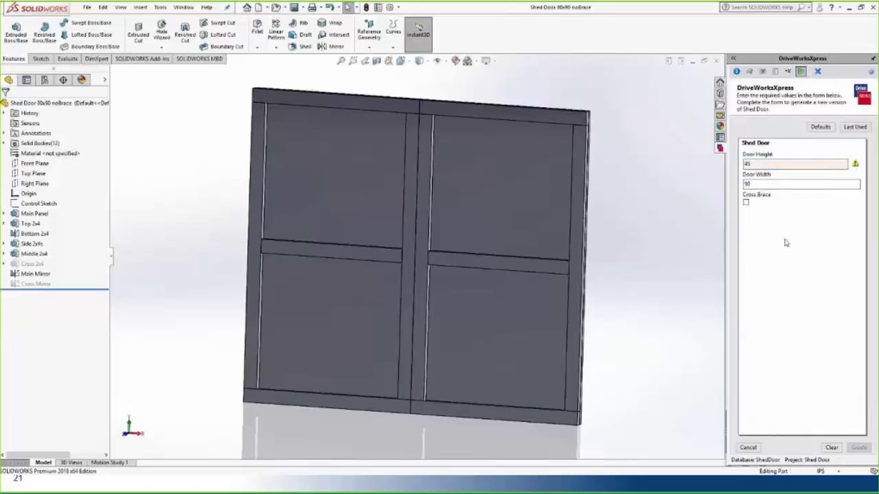
{"action": "left_click", "coordinate": [750, 448]}
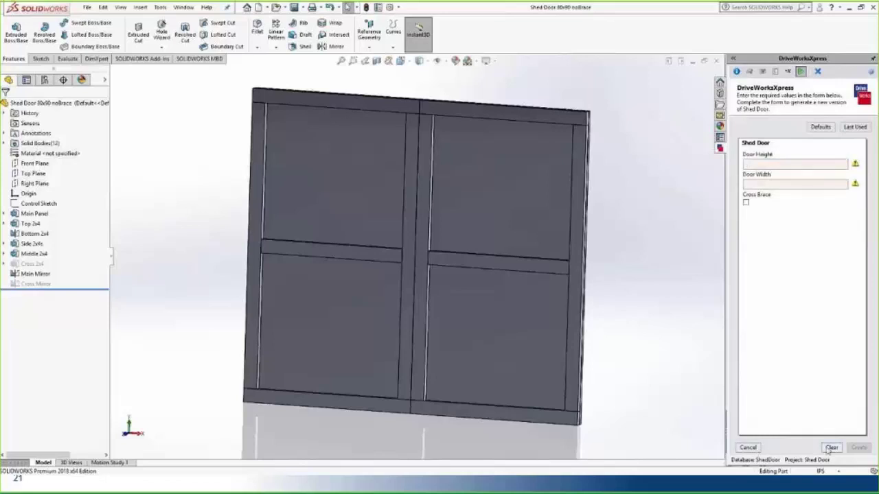
{"action": "left_click", "coordinate": [748, 448]}
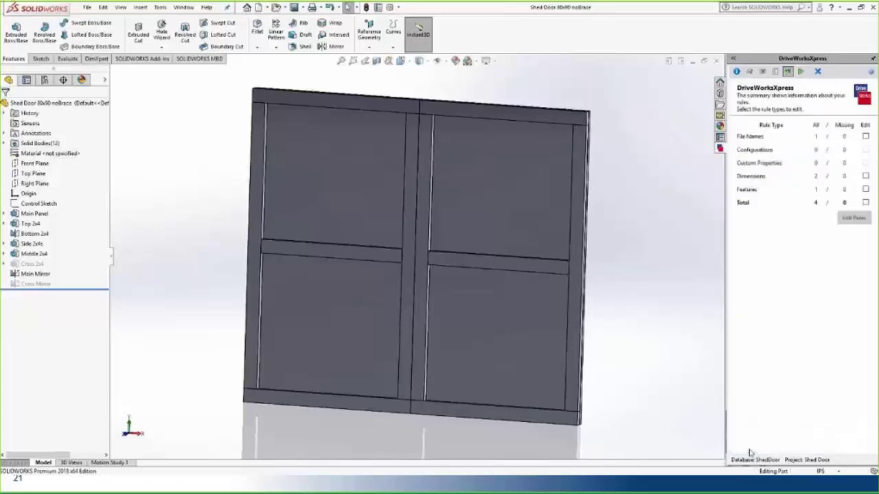
Step: Close DriveWorksXpress and all open Shed Door documents
{"action": "left_click", "coordinate": [802, 72]}
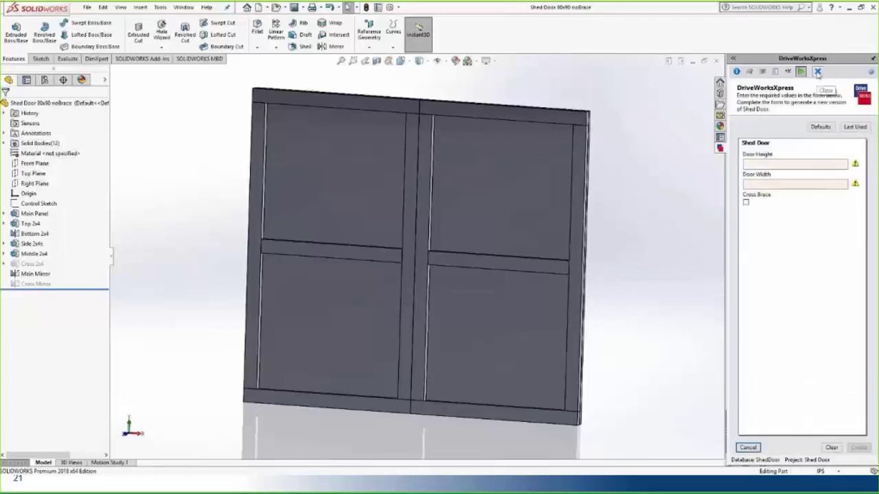
{"action": "left_click", "coordinate": [817, 73]}
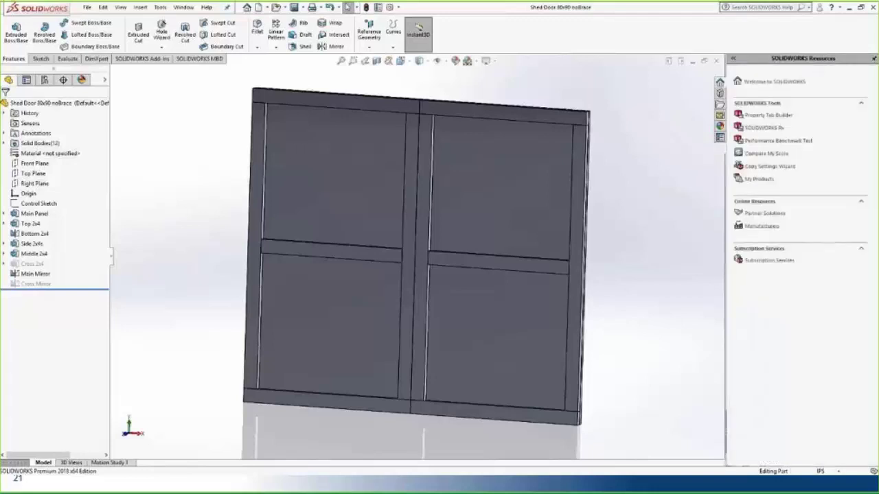
{"action": "key", "text": "z"}
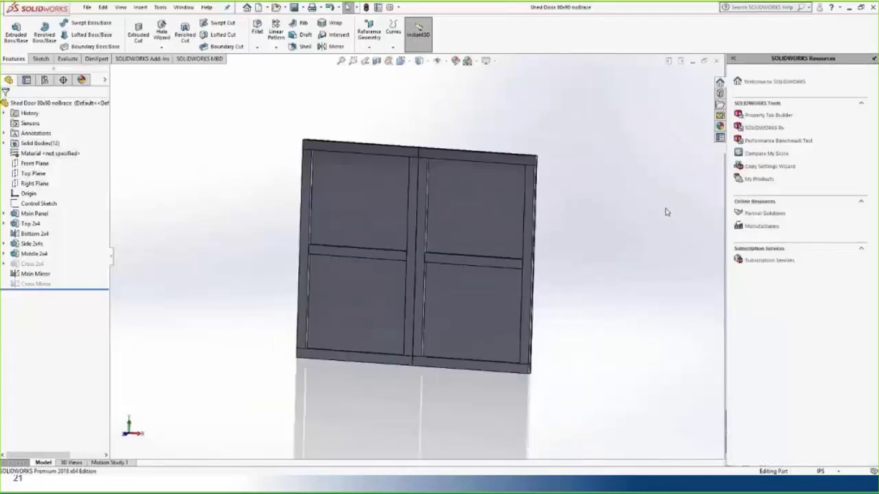
{"action": "middle_click_drag", "start_coordinate": [665, 213], "coordinate": [667, 183]}
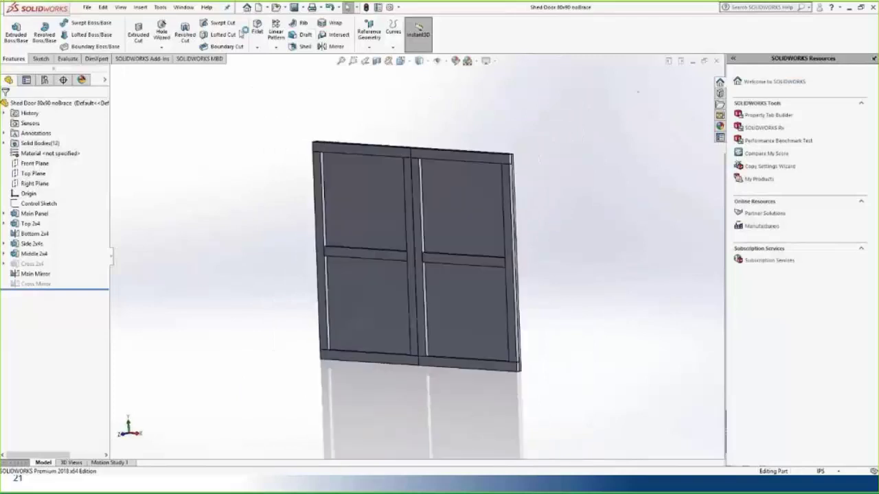
{"action": "left_click", "coordinate": [183, 7]}
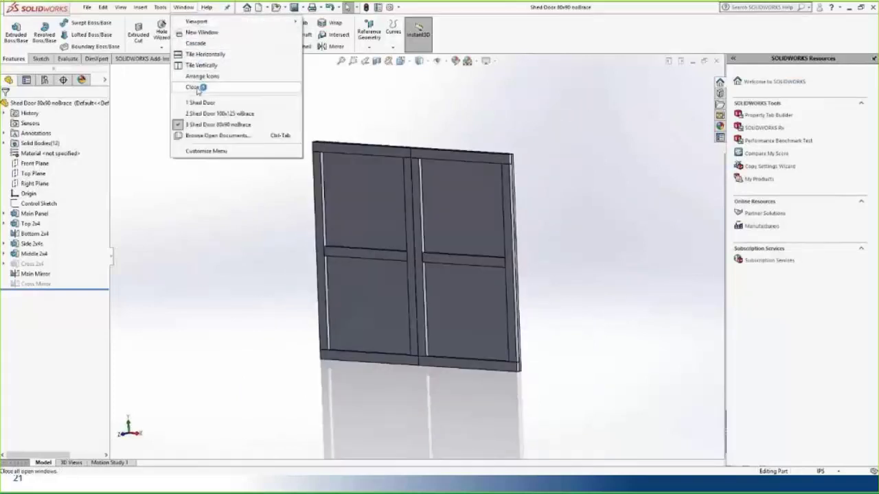
{"action": "key", "text": "Right"}
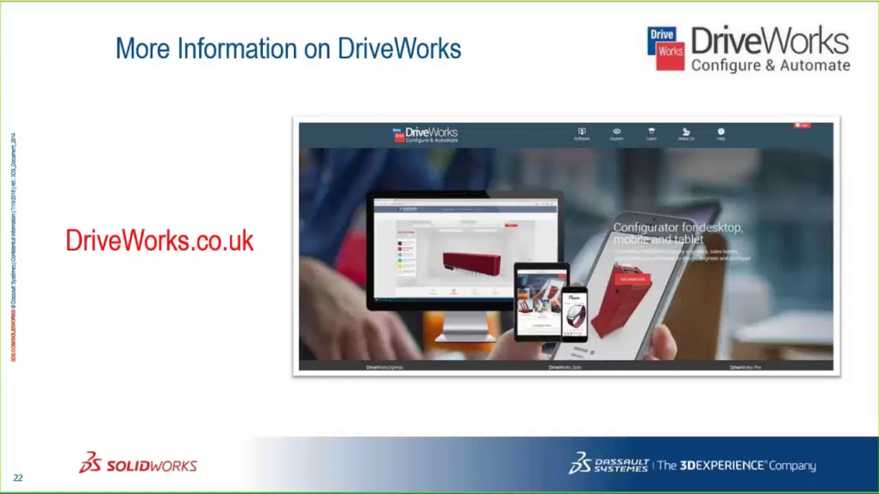
{"action": "key", "text": "Right"}
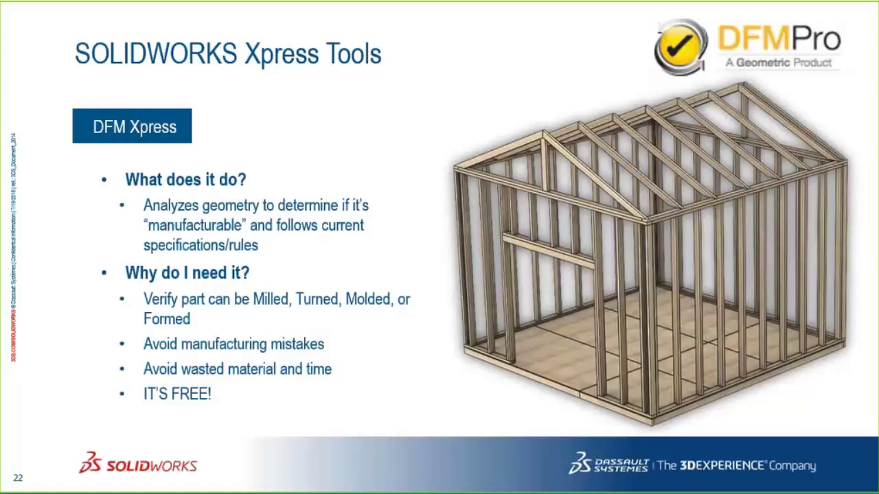
{"action": "key", "text": "Right"}
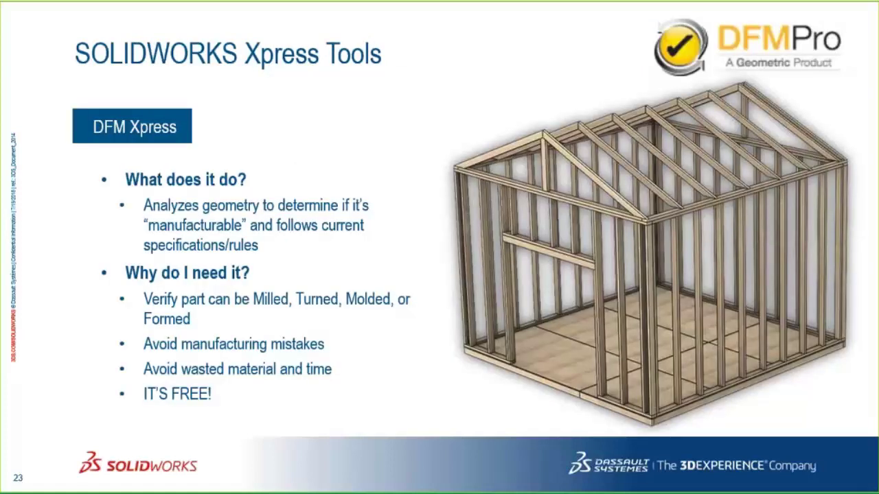
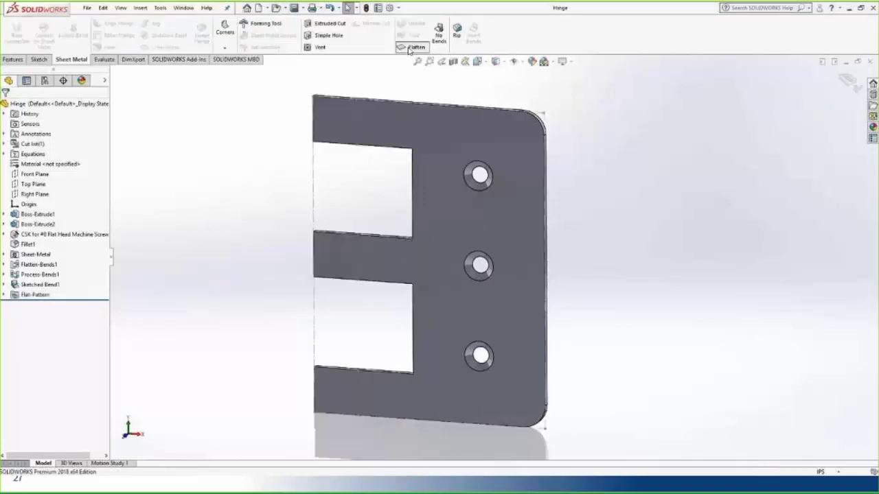
Step: Return the flattened hinge to its bent state and start DFMXpress
{"action": "middle_click_drag", "start_coordinate": [589, 268], "coordinate": [571, 267]}
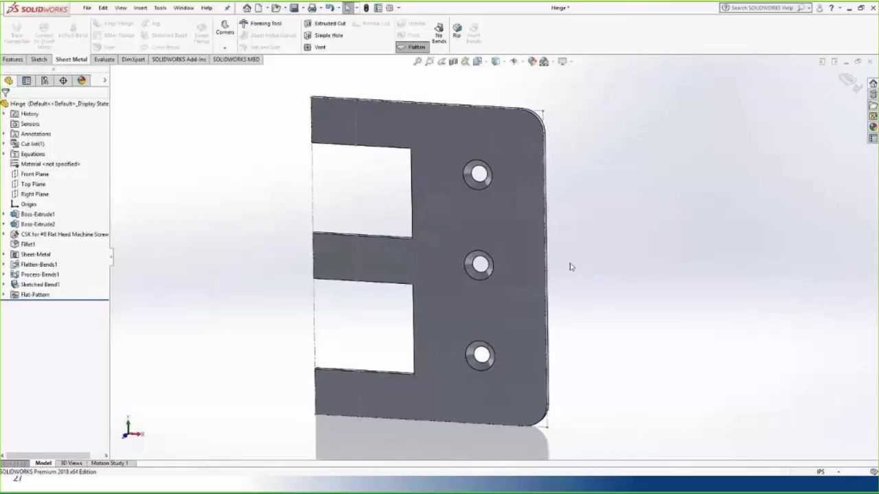
{"action": "left_click", "coordinate": [405, 48]}
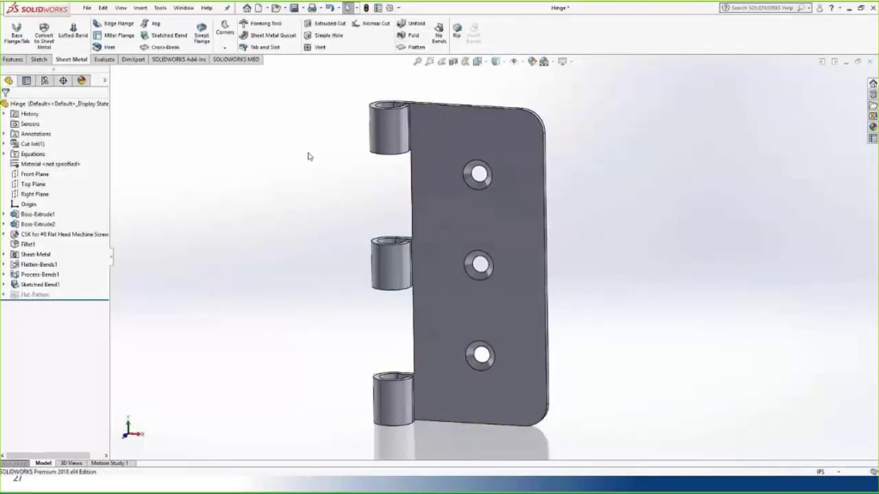
{"action": "left_click", "coordinate": [163, 8]}
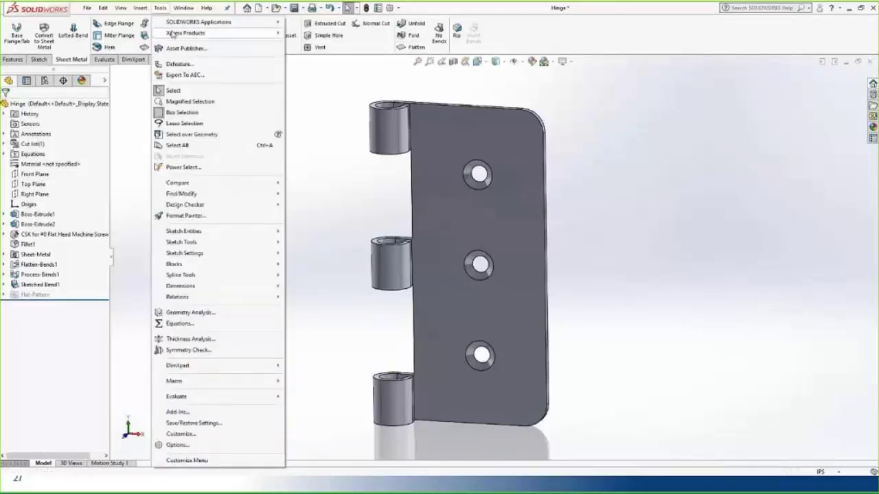
{"action": "mouse_move", "coordinate": [198, 33]}
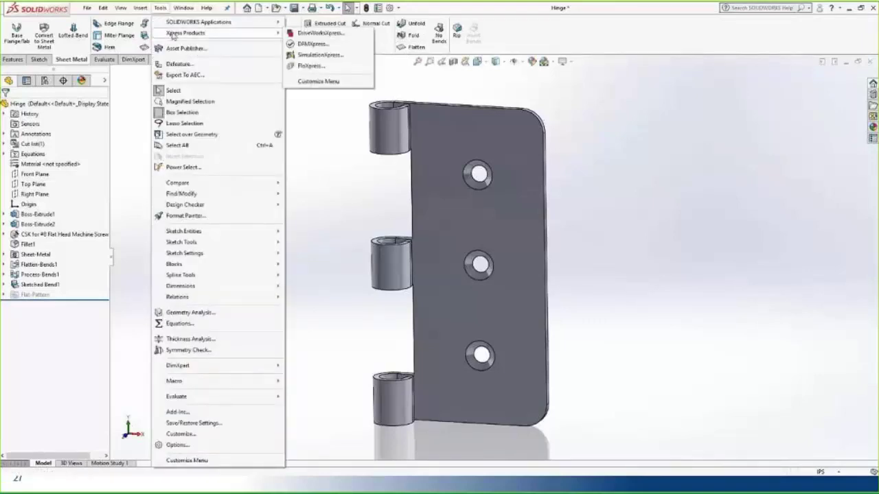
{"action": "left_click", "coordinate": [329, 44]}
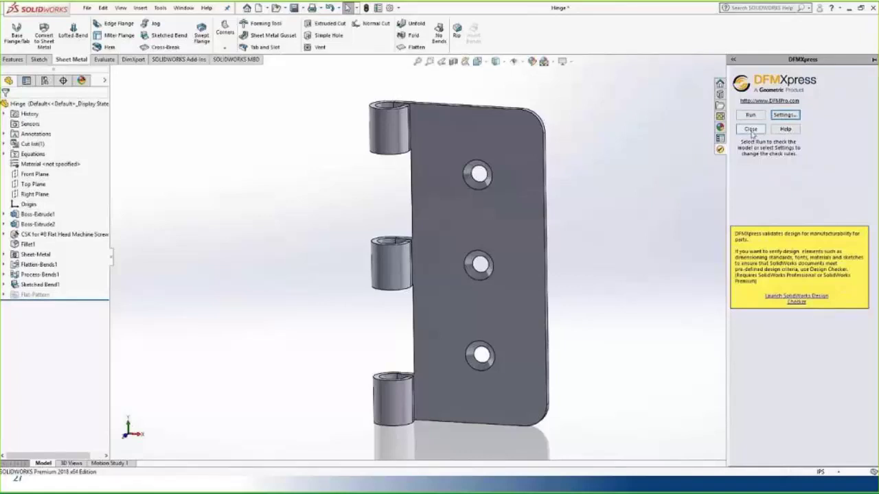
Step: Read the DFMXpress Overview topic in the help and close the help window
{"action": "left_click", "coordinate": [786, 129]}
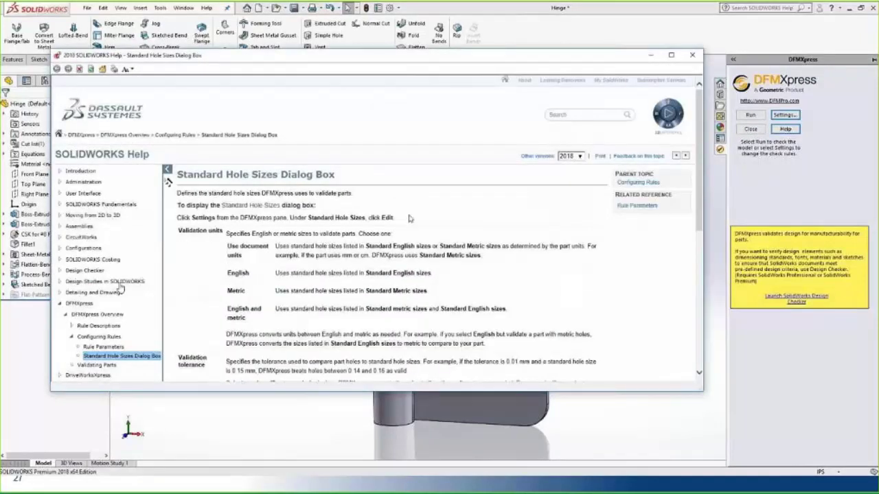
{"action": "left_click", "coordinate": [79, 303]}
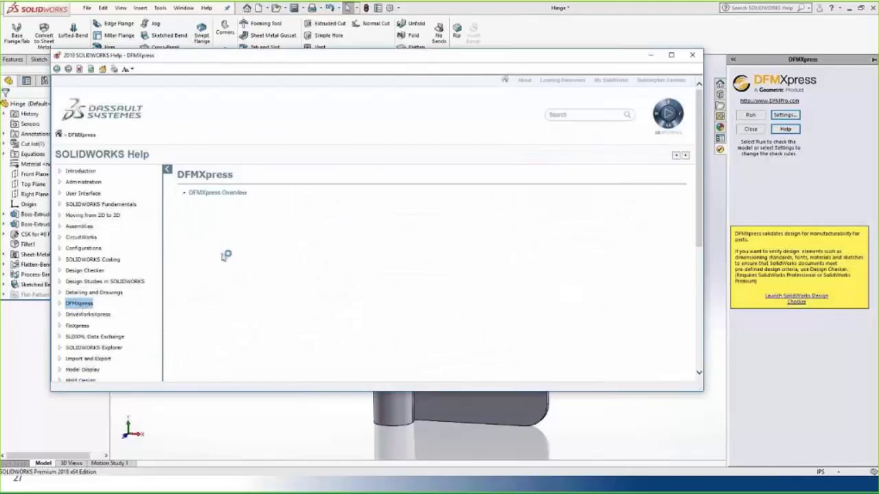
{"action": "left_click", "coordinate": [236, 195]}
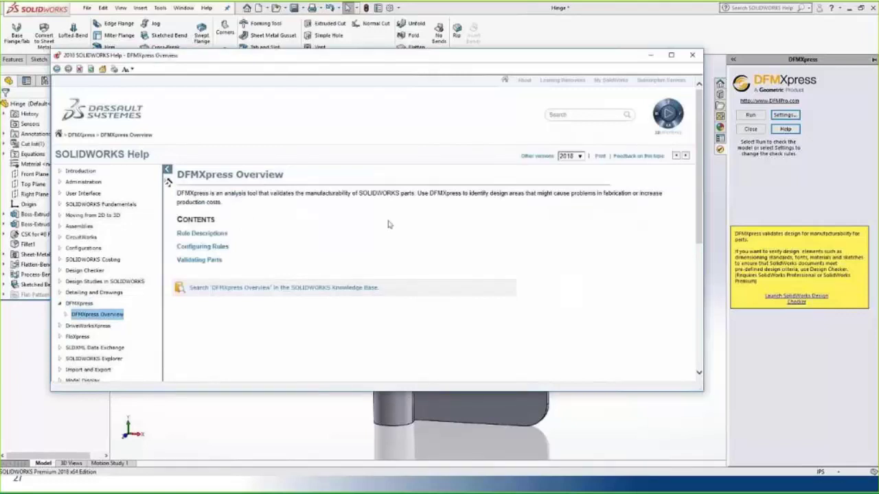
{"action": "left_click", "coordinate": [692, 55]}
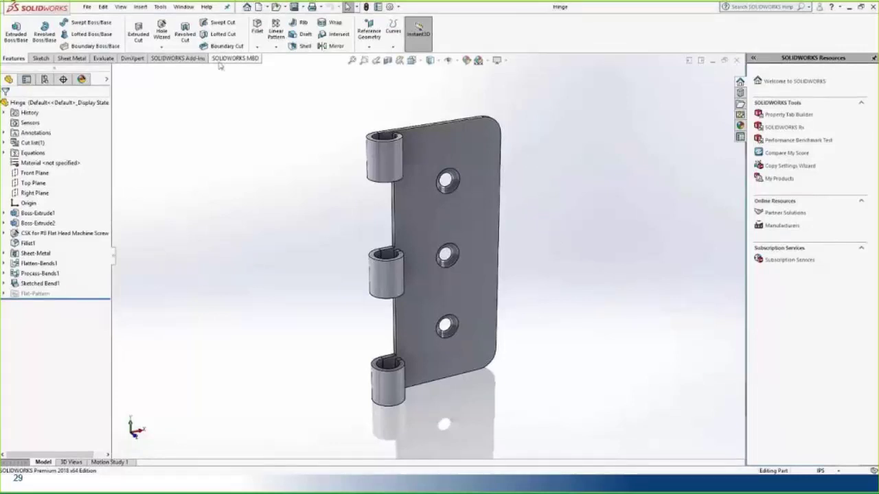
Step: Flatten the sheet metal hinge and start DFMXpress for it
{"action": "left_click", "coordinate": [72, 58]}
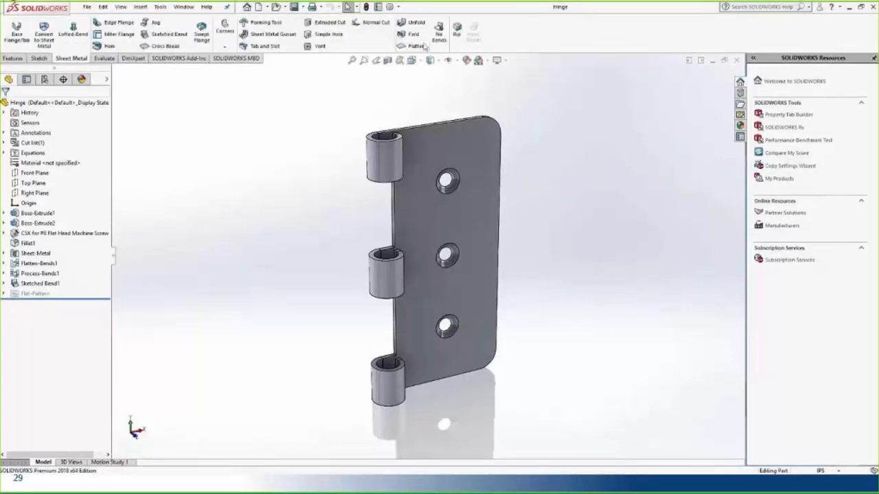
{"action": "left_click", "coordinate": [416, 46]}
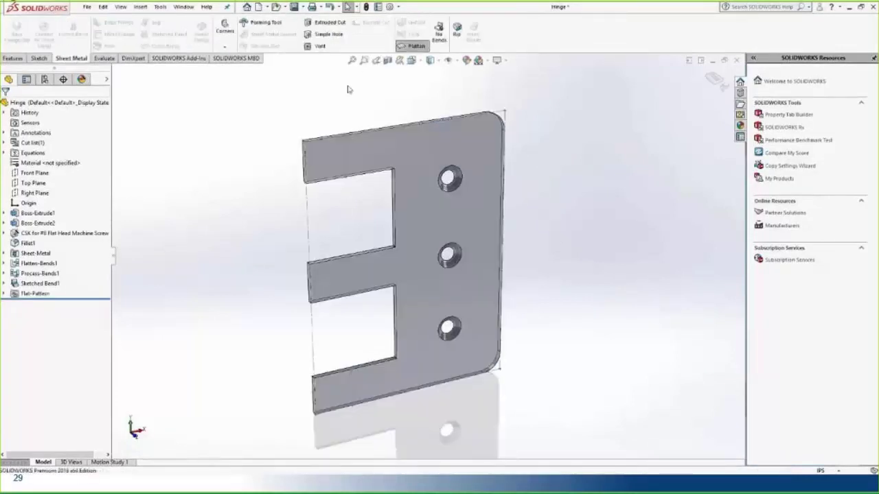
{"action": "left_click", "coordinate": [160, 7]}
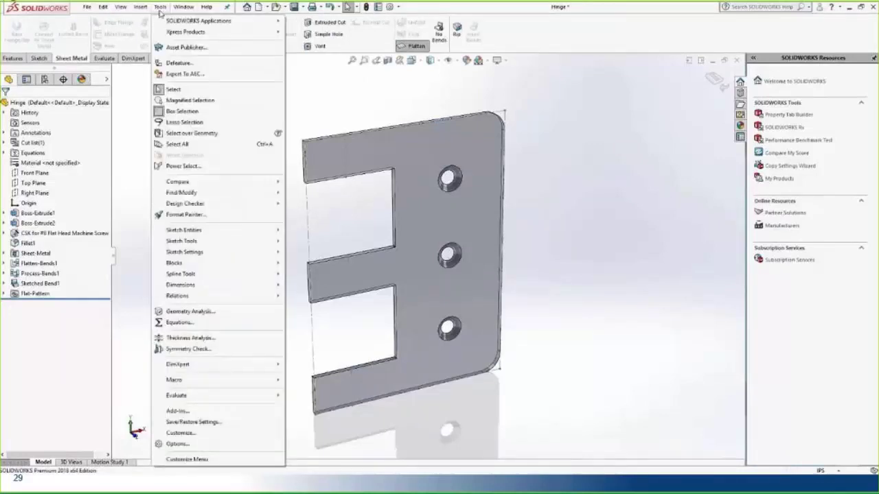
{"action": "mouse_move", "coordinate": [185, 32]}
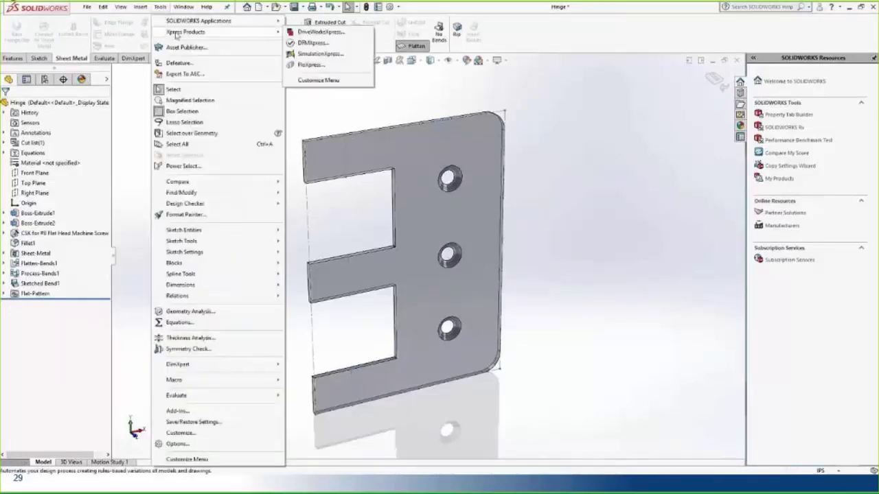
{"action": "left_click", "coordinate": [315, 43]}
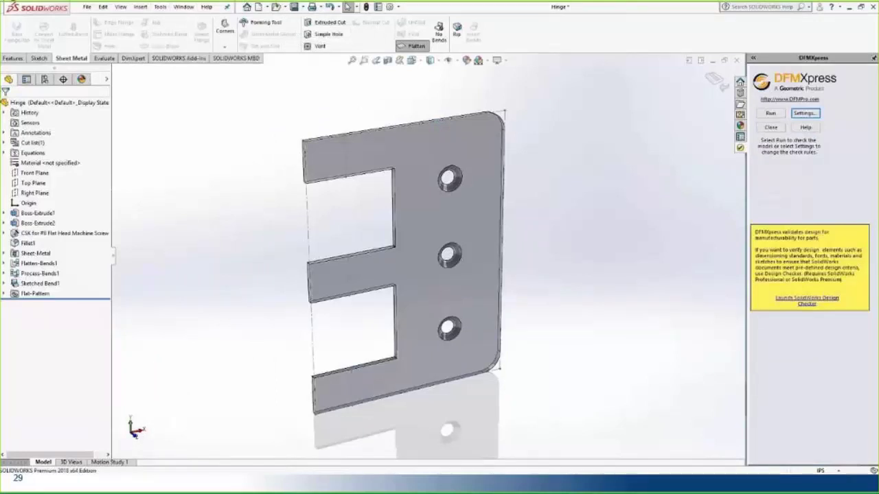
Step: Open the DFMXpress check settings and set the manufacturing process to Mill/Drill only
{"action": "left_click", "coordinate": [808, 114]}
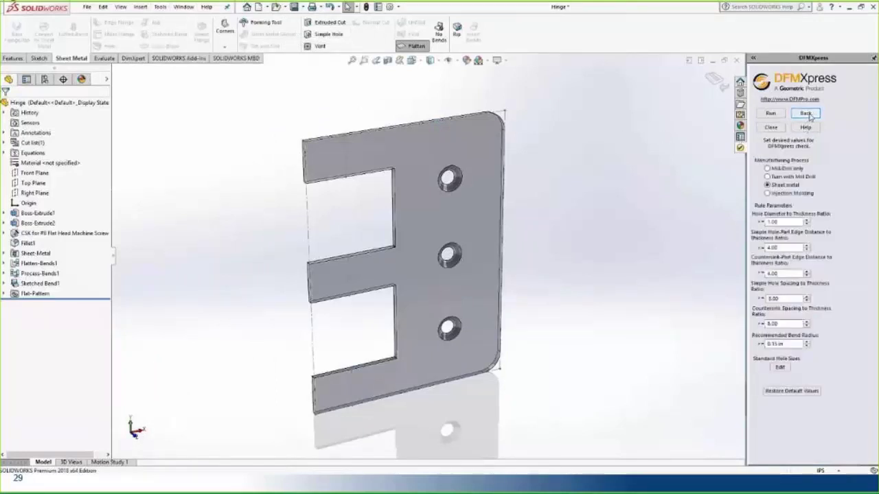
{"action": "left_click", "coordinate": [767, 168]}
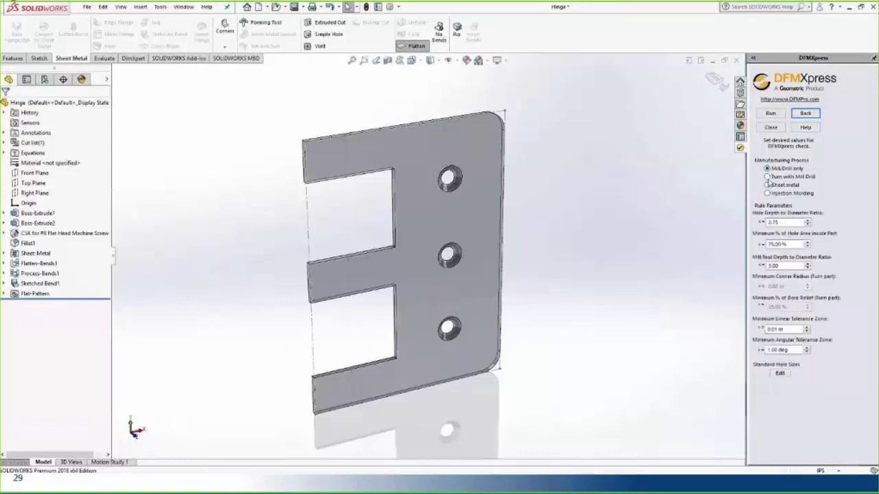
{"action": "mouse_move", "coordinate": [798, 223]}
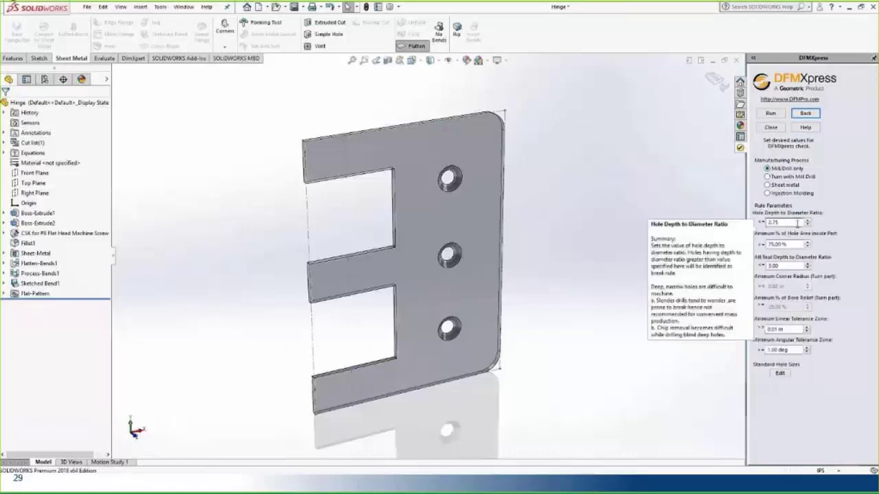
Step: Read the descriptions of the Mill/Drill rule parameters, and view the Standard Hole Sizes tables, keeping the existing values
{"action": "mouse_move", "coordinate": [798, 244]}
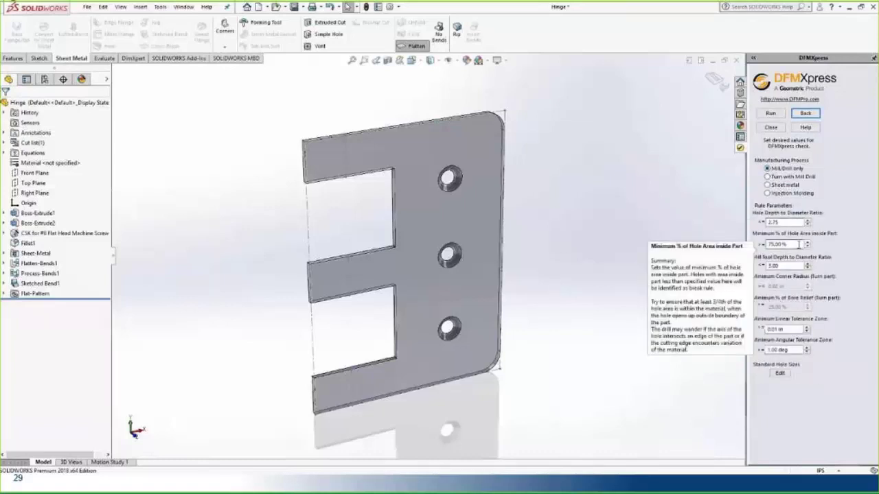
{"action": "mouse_move", "coordinate": [791, 265]}
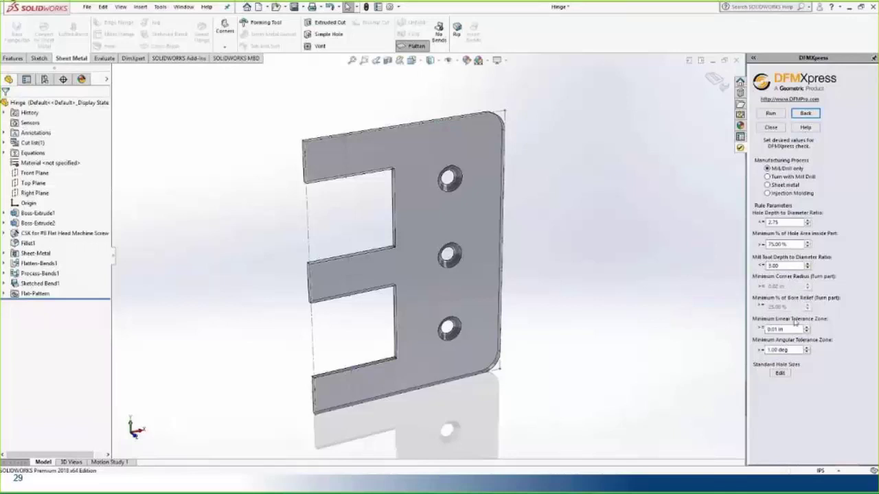
{"action": "mouse_move", "coordinate": [785, 330]}
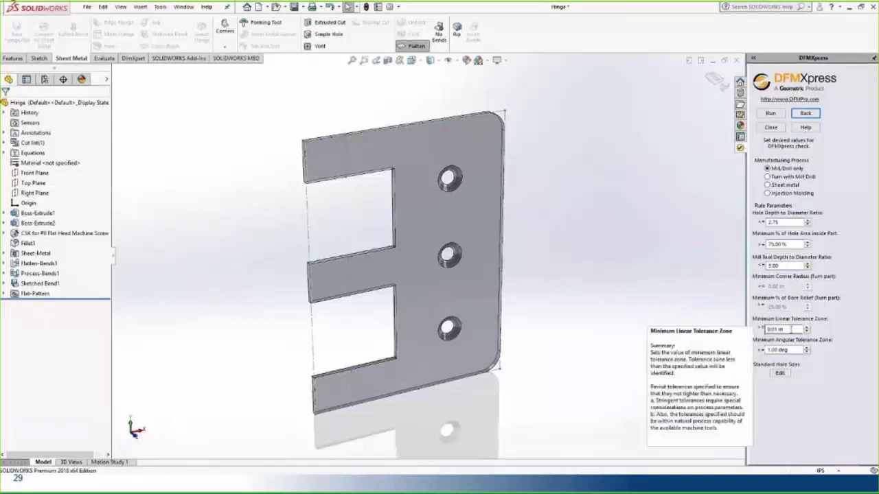
{"action": "mouse_move", "coordinate": [797, 350]}
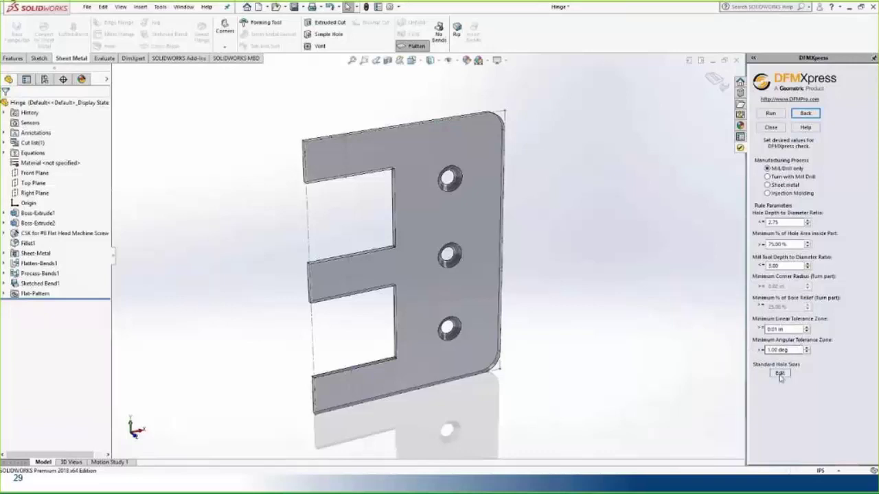
{"action": "left_click", "coordinate": [780, 373]}
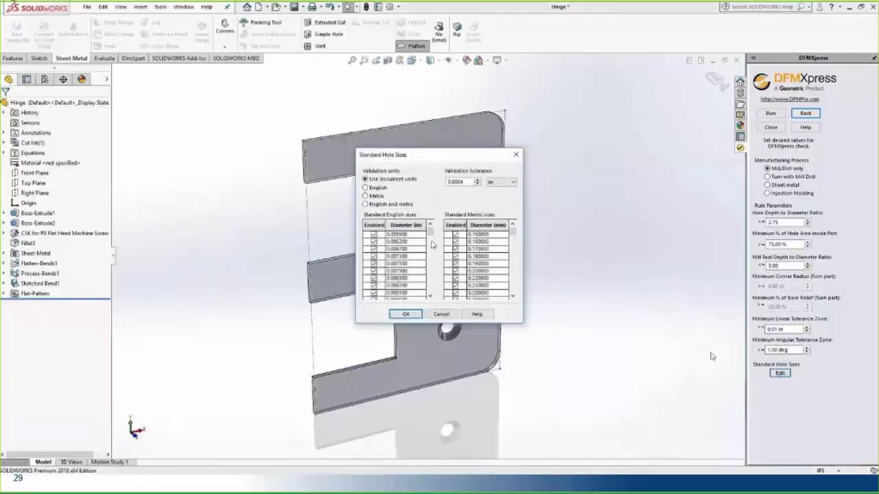
{"action": "mouse_move", "coordinate": [430, 232]}
{"action": "left_mouse_down"}
{"action": "mouse_move", "coordinate": [427, 294]}
{"action": "mouse_move", "coordinate": [429, 232]}
{"action": "left_mouse_up"}
{"action": "left_click", "coordinate": [406, 314]}
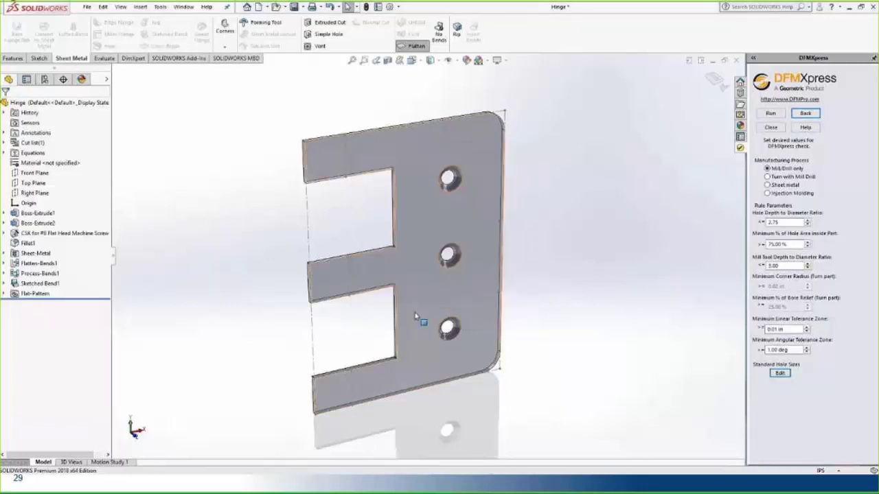
Step: Run the Mill/Drill check on the flattened hinge and inspect both failed instances of the Mill Sharp Internal Corners rule
{"action": "left_click", "coordinate": [771, 113]}
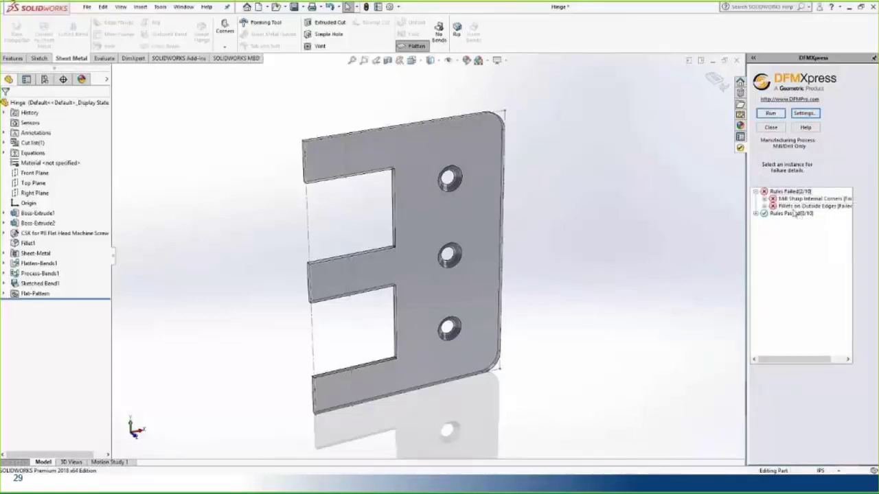
{"action": "left_click", "coordinate": [764, 199]}
{"action": "left_click", "coordinate": [765, 220]}
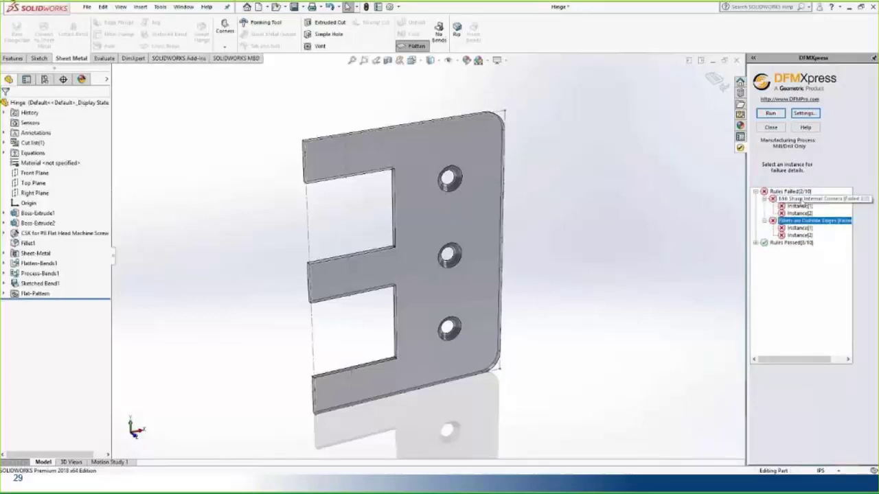
{"action": "left_click", "coordinate": [800, 204]}
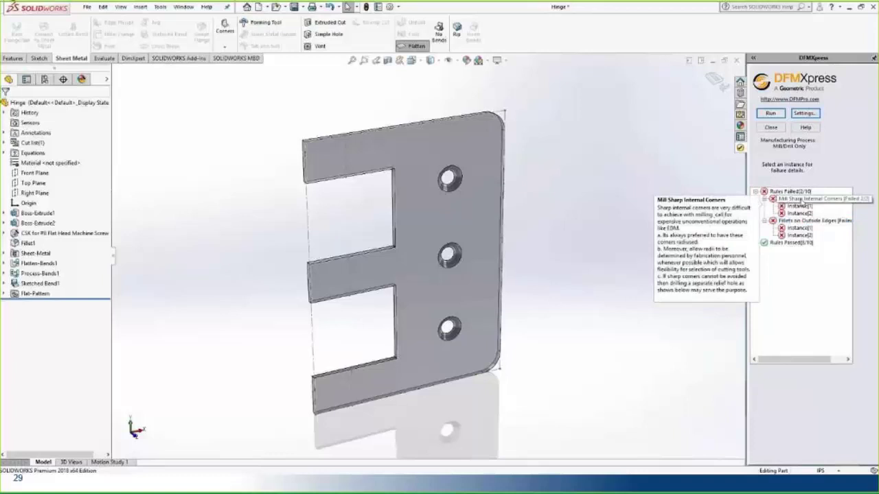
{"action": "left_click", "coordinate": [799, 204]}
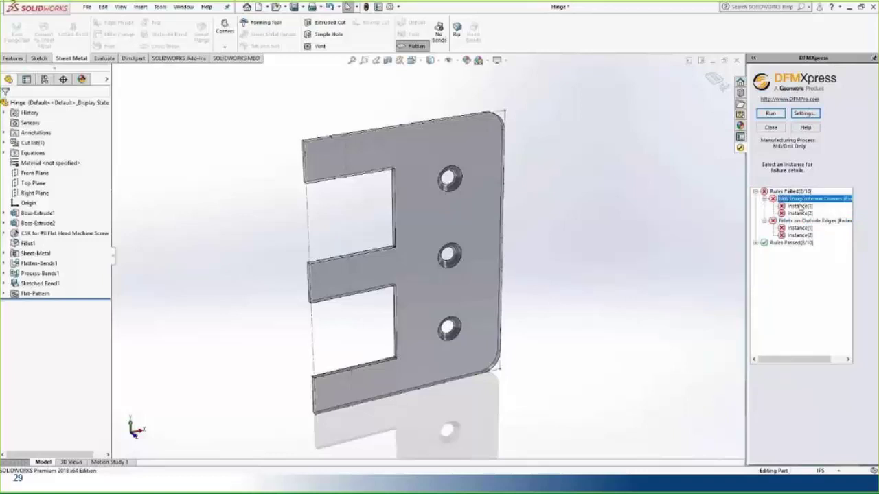
{"action": "left_click", "coordinate": [799, 206]}
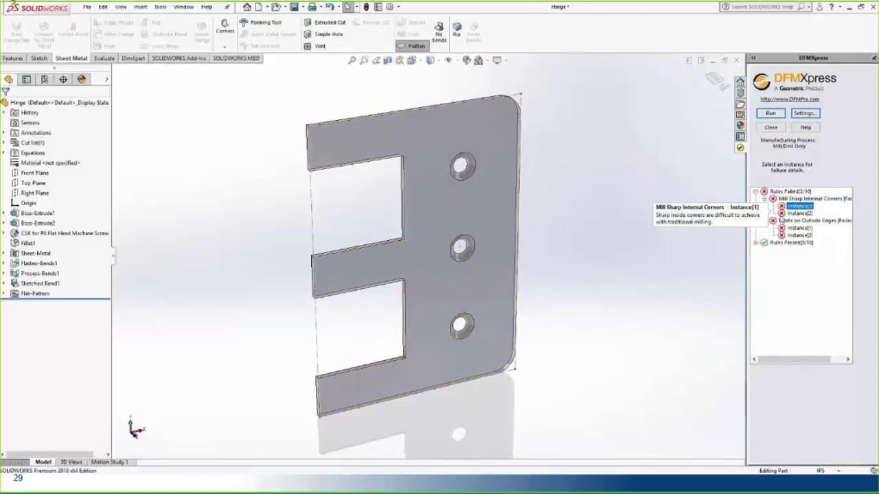
{"action": "left_click", "coordinate": [795, 214]}
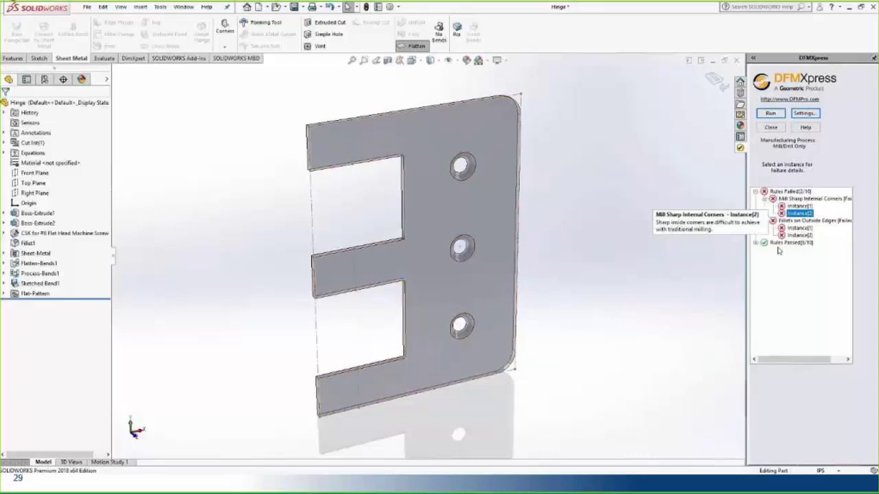
Step: Read the Fillets on Outside Edges rule and highlight each of its failed instances on the hinge
{"action": "left_click", "coordinate": [799, 222]}
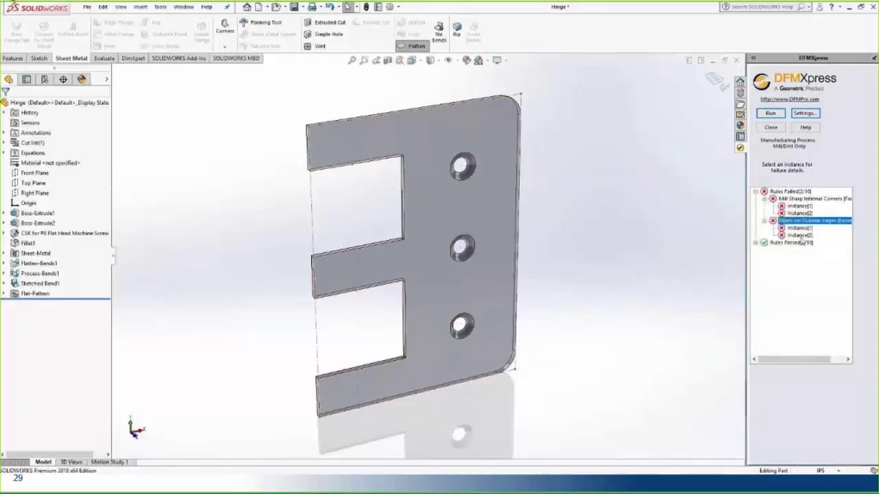
{"action": "mouse_move", "coordinate": [797, 222]}
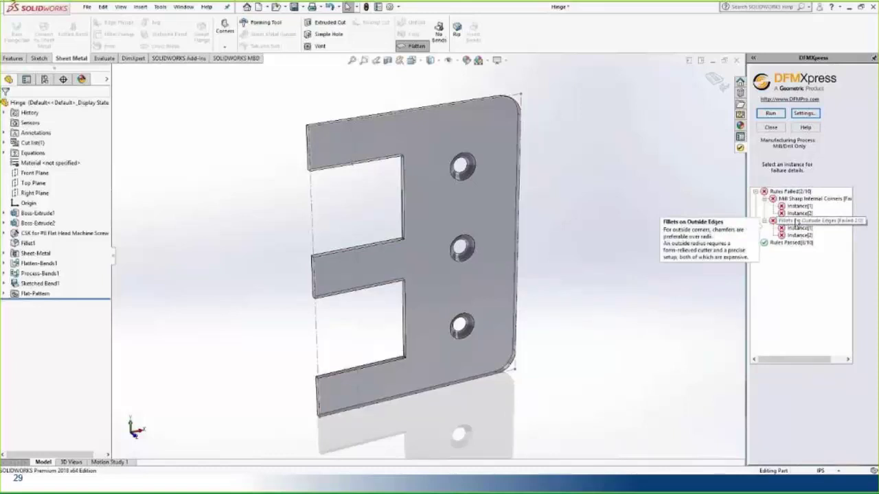
{"action": "left_click", "coordinate": [797, 228]}
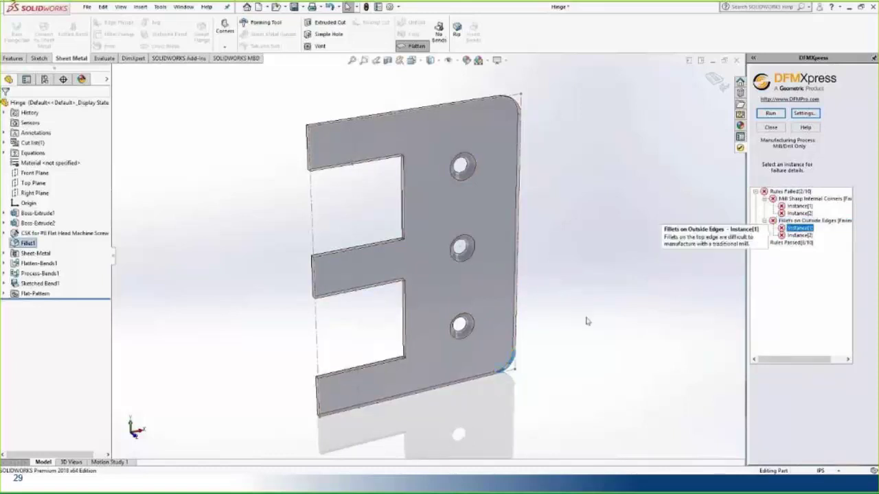
{"action": "left_click", "coordinate": [798, 235]}
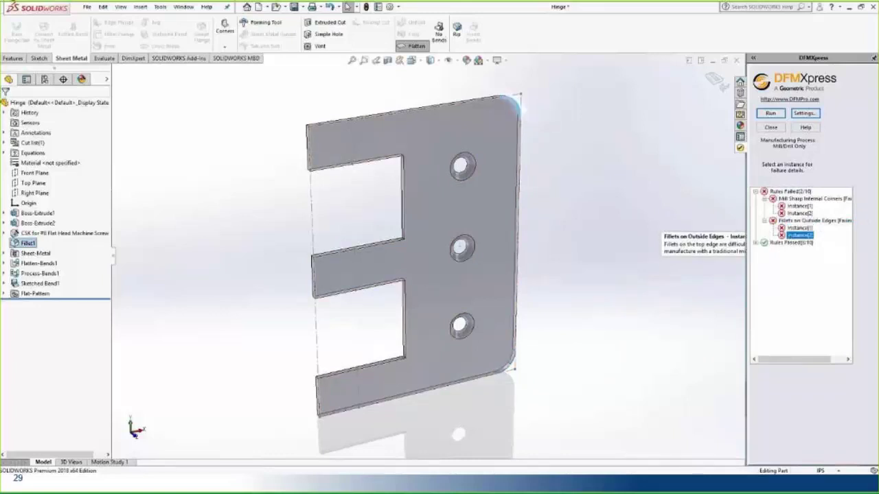
{"action": "left_click", "coordinate": [625, 153]}
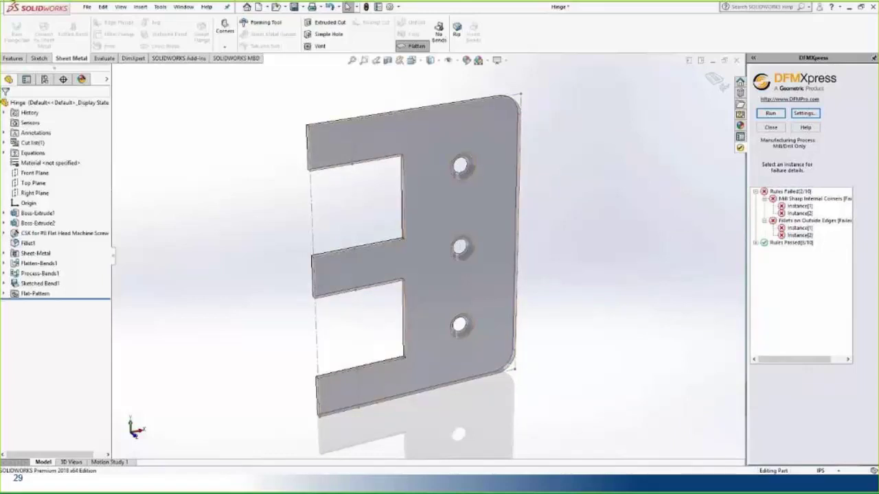
Step: Roll the hinge back to before the Sheet-Metal feature and fillet the four inner corner edges of the two notches with a 0.05 in radius
{"action": "left_click_drag", "start_coordinate": [78, 298], "coordinate": [77, 248]}
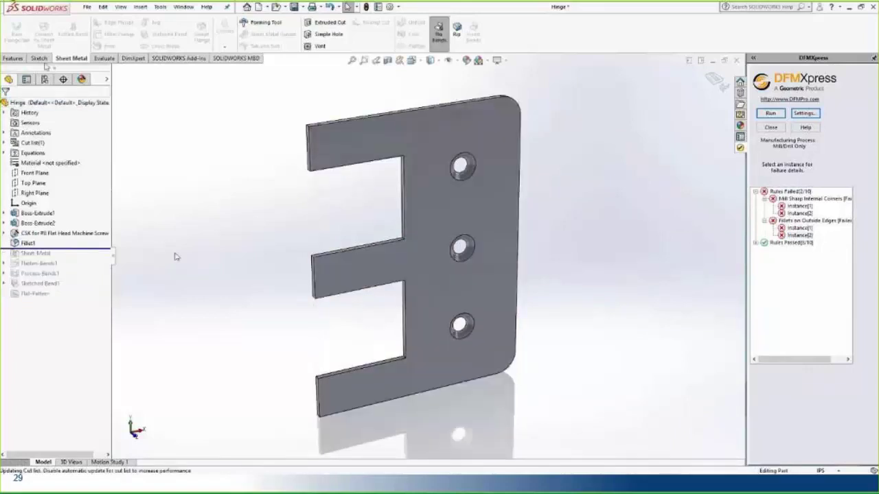
{"action": "left_click", "coordinate": [13, 58]}
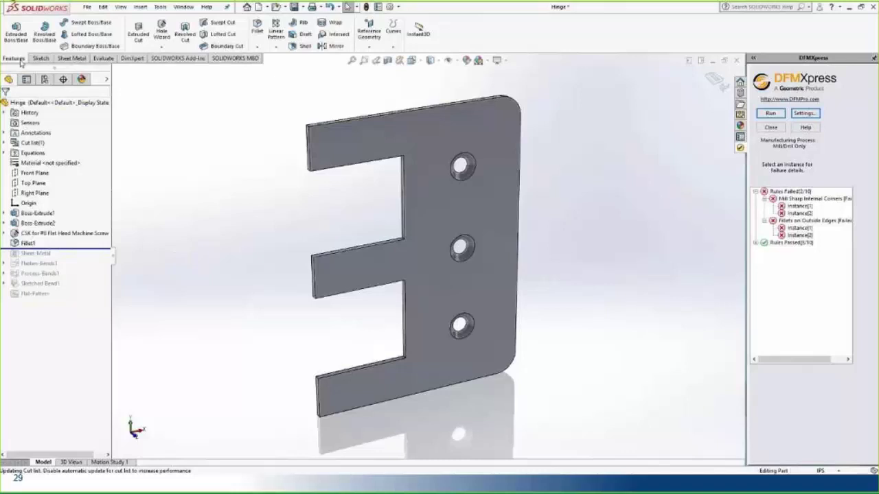
{"action": "left_click", "coordinate": [257, 27]}
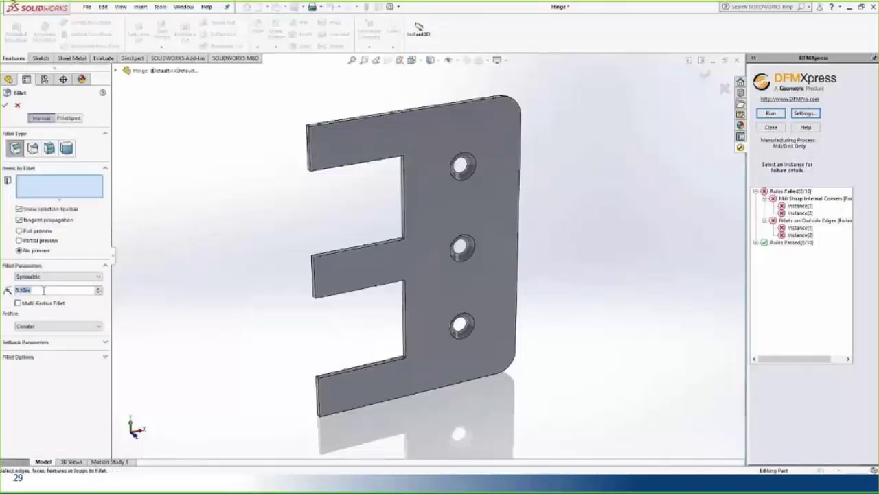
{"action": "type", "text": ".05"}
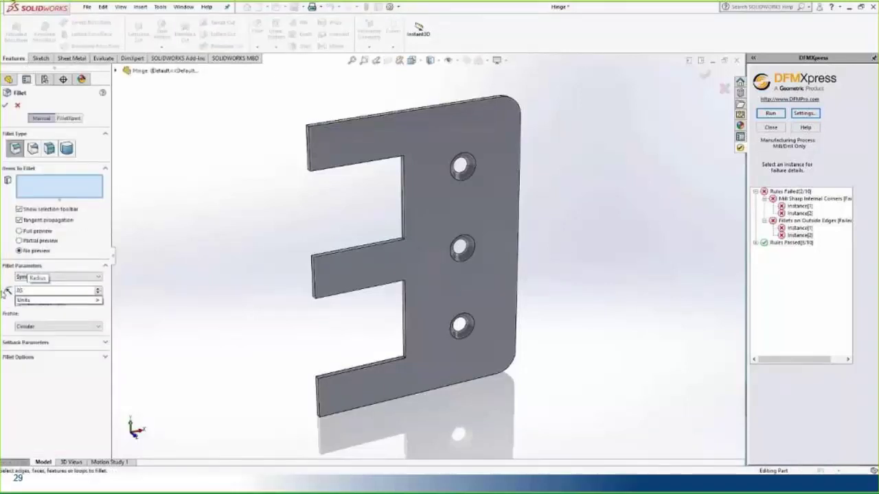
{"action": "key", "text": "Return"}
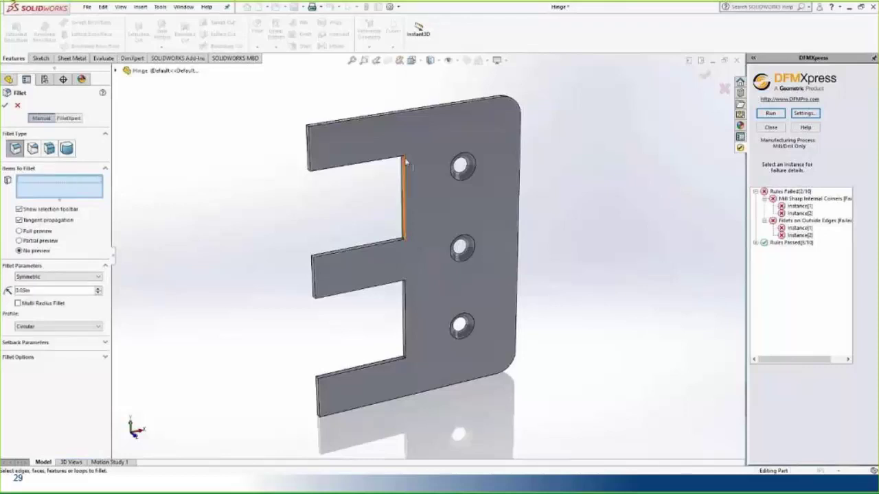
{"action": "scroll", "coordinate": [405, 158], "scroll_direction": "down", "scroll_amount": 3}
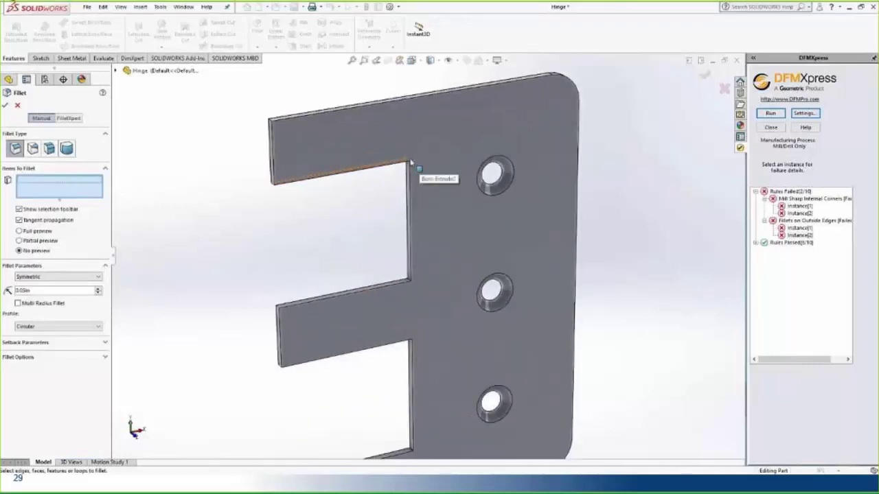
{"action": "left_click", "coordinate": [408, 163]}
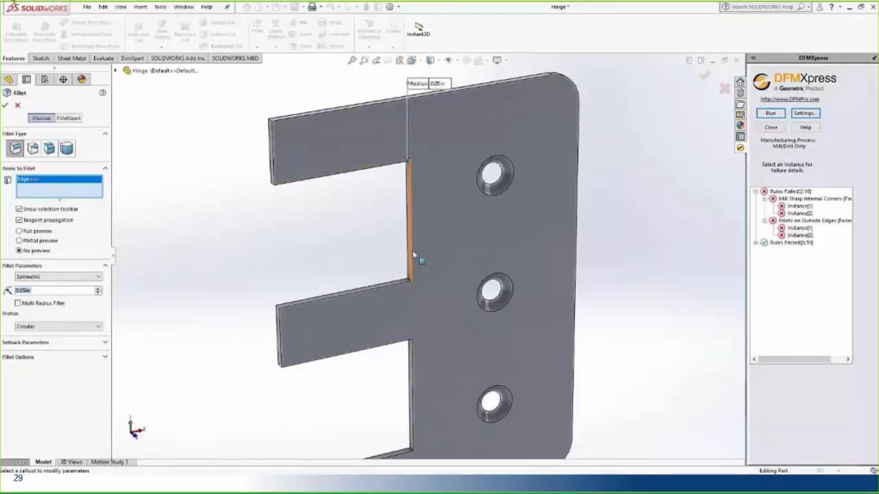
{"action": "left_click", "coordinate": [409, 287]}
{"action": "left_click", "coordinate": [413, 349]}
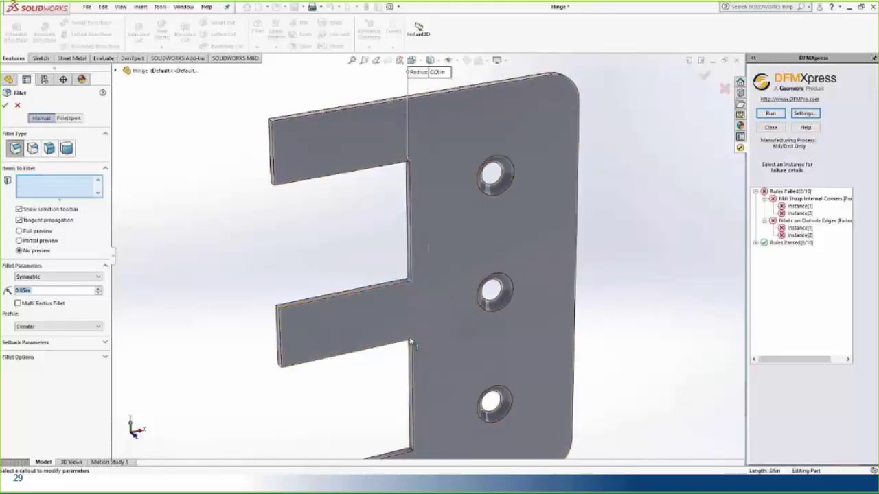
{"action": "left_click", "coordinate": [412, 453]}
{"action": "scroll", "coordinate": [414, 433], "scroll_direction": "up", "scroll_amount": 3}
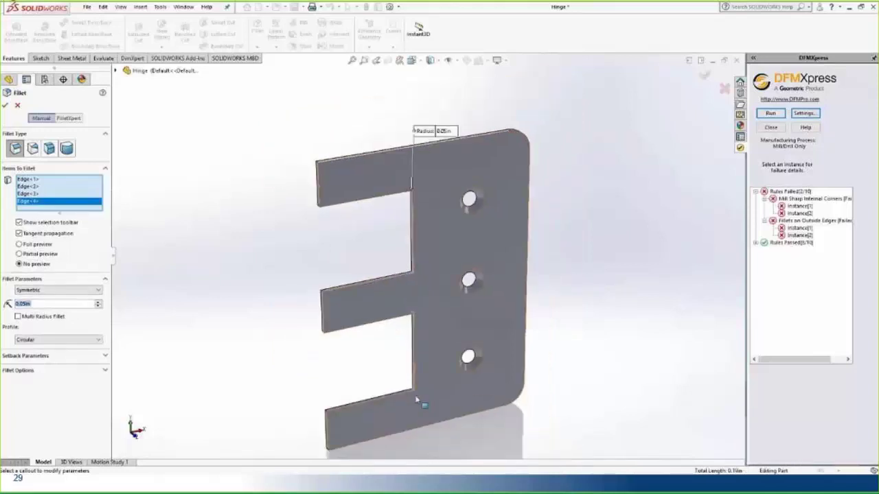
{"action": "scroll", "coordinate": [416, 407], "scroll_direction": "down", "scroll_amount": 2}
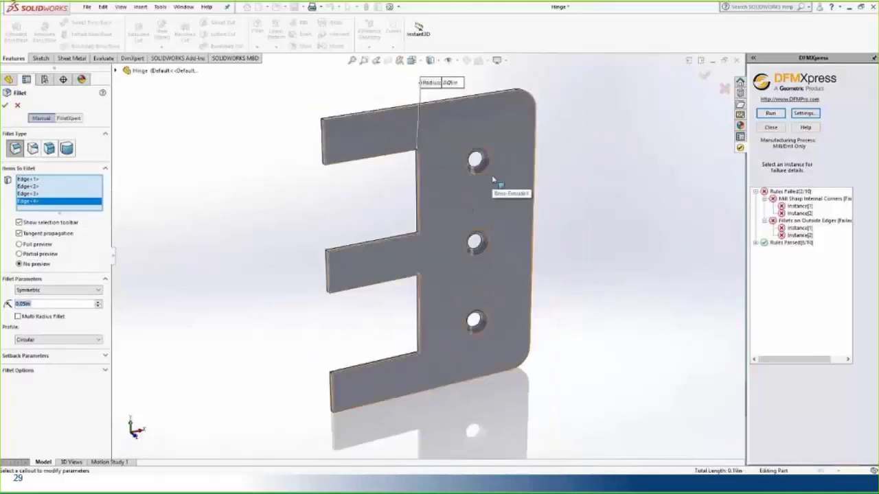
{"action": "left_click", "coordinate": [7, 105]}
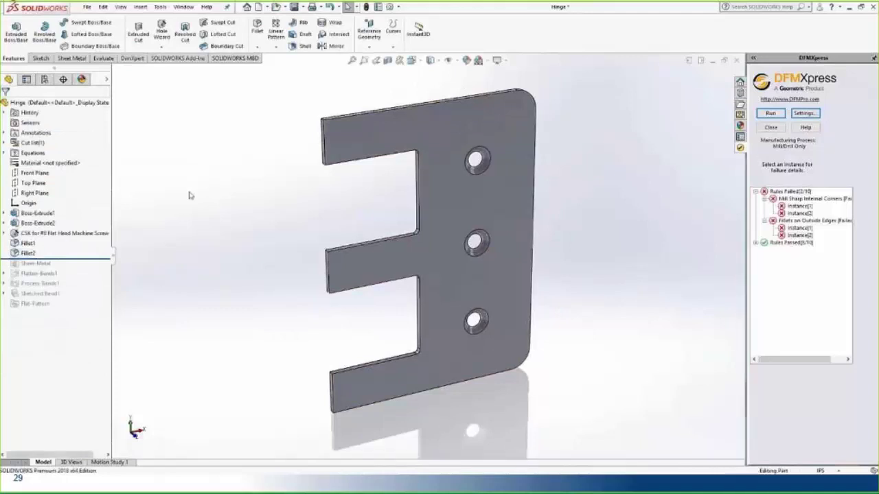
Step: Convert the Fillet1 feature on the hinge's two outer corners to a chamfer, keeping its offset distance
{"action": "left_click", "coordinate": [28, 243]}
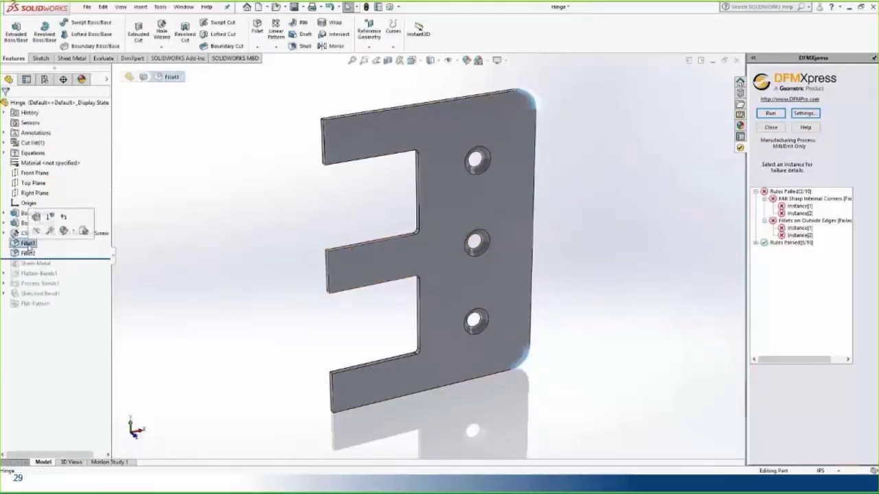
{"action": "right_click", "coordinate": [29, 244]}
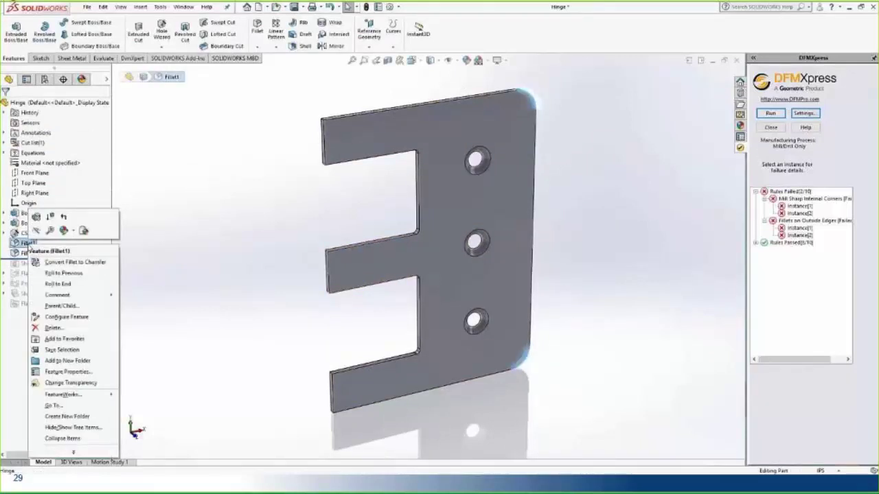
{"action": "left_click", "coordinate": [87, 265]}
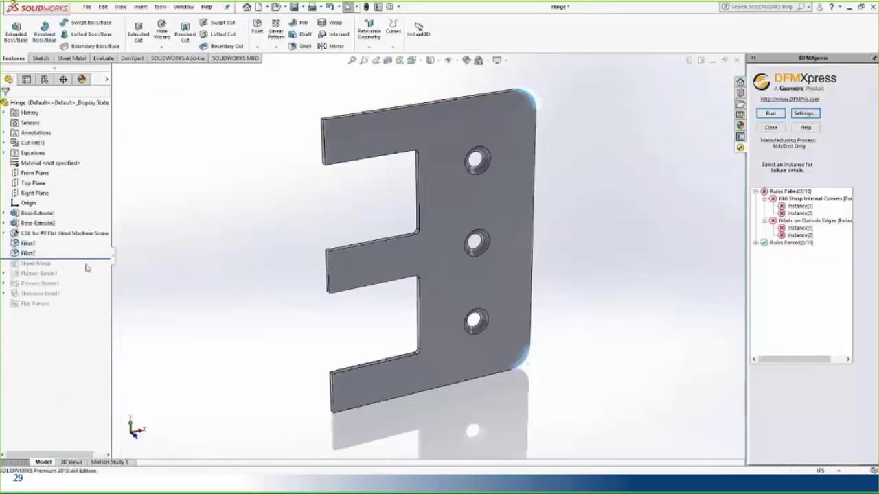
{"action": "left_click", "coordinate": [47, 266]}
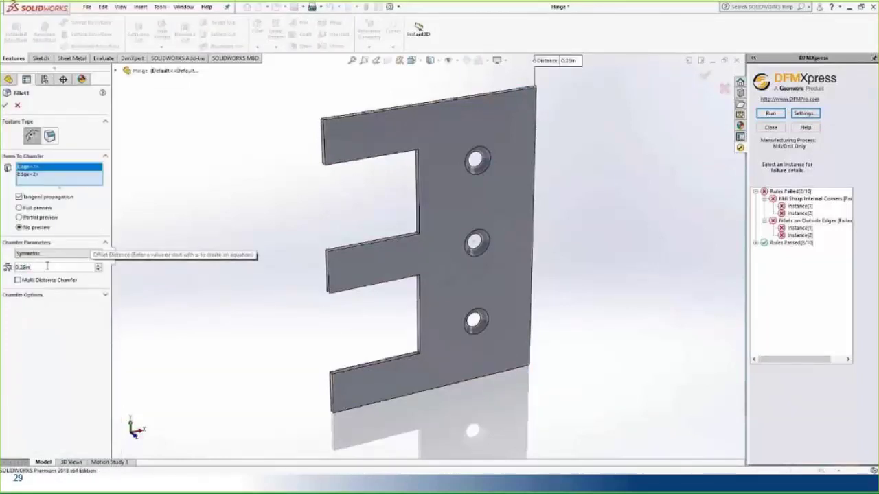
{"action": "left_click", "coordinate": [6, 106]}
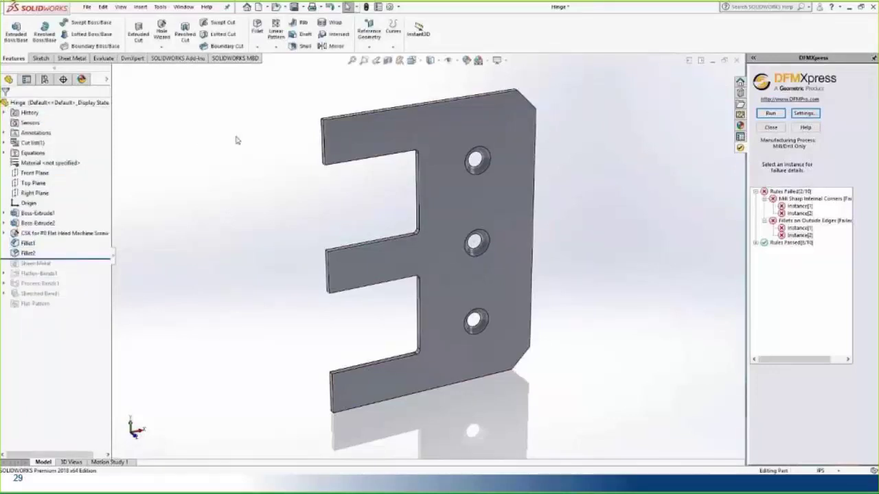
Step: Rerun the Mill/Drill check on the modified hinge and expand the list of passed rules
{"action": "left_click", "coordinate": [778, 115]}
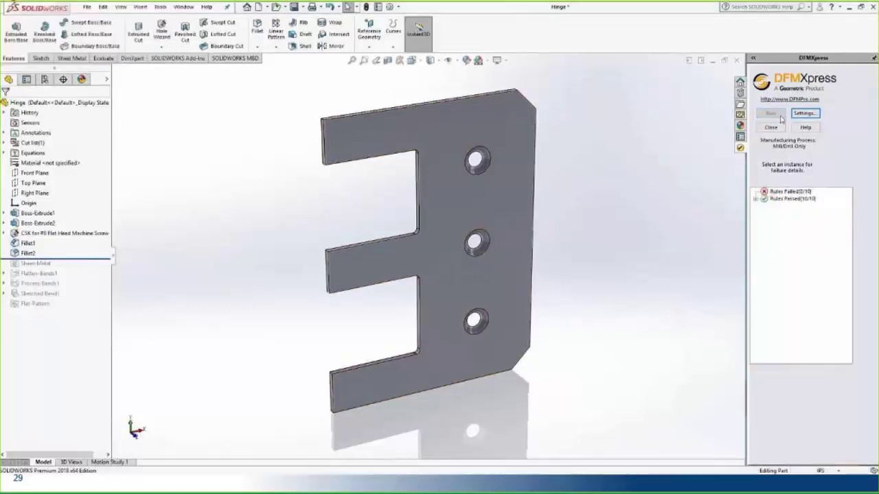
{"action": "double_click", "coordinate": [812, 198]}
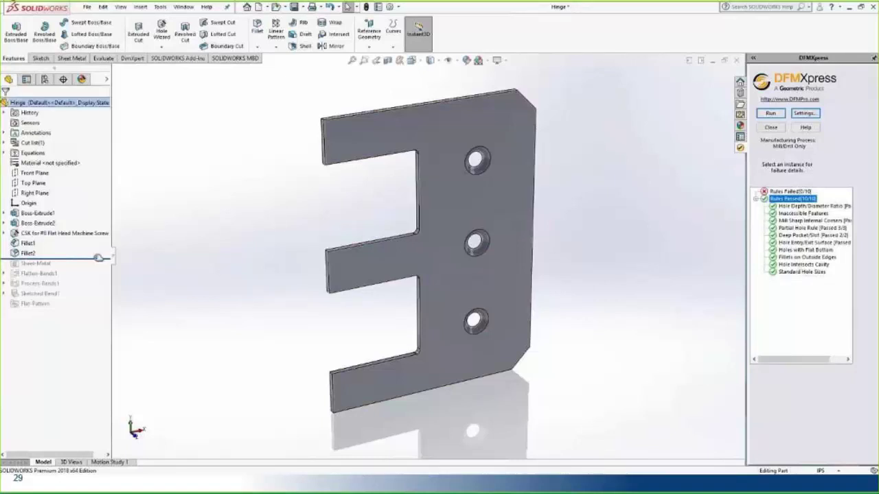
Step: Roll the hinge forward to the end of its feature history and return it from flat to folded state
{"action": "left_click_drag", "start_coordinate": [82, 258], "coordinate": [82, 308]}
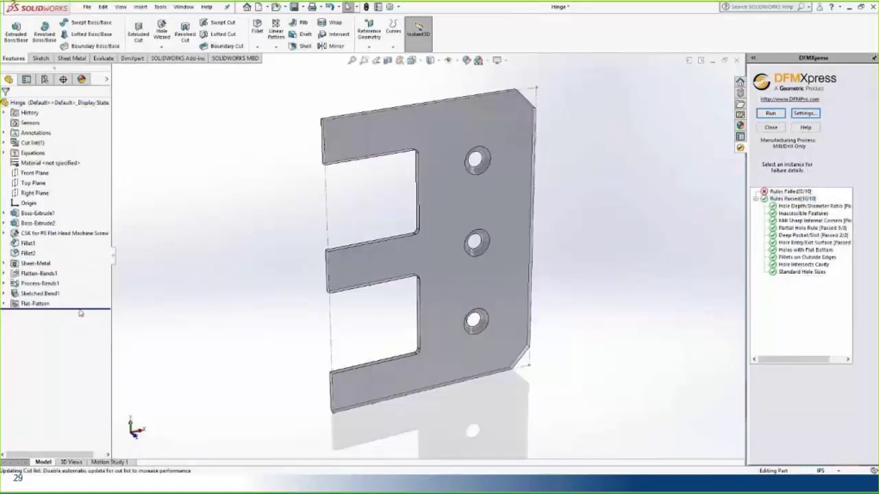
{"action": "scroll", "coordinate": [418, 28], "scroll_direction": "down", "scroll_amount": 2}
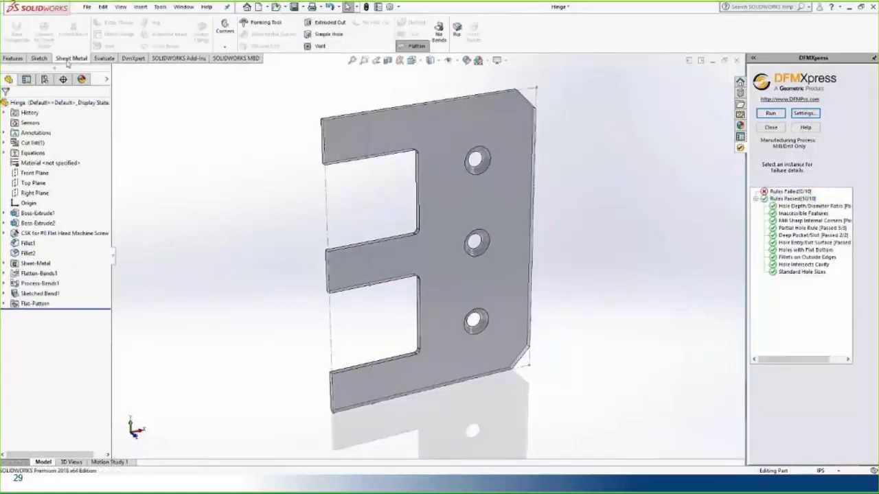
{"action": "left_click", "coordinate": [417, 47]}
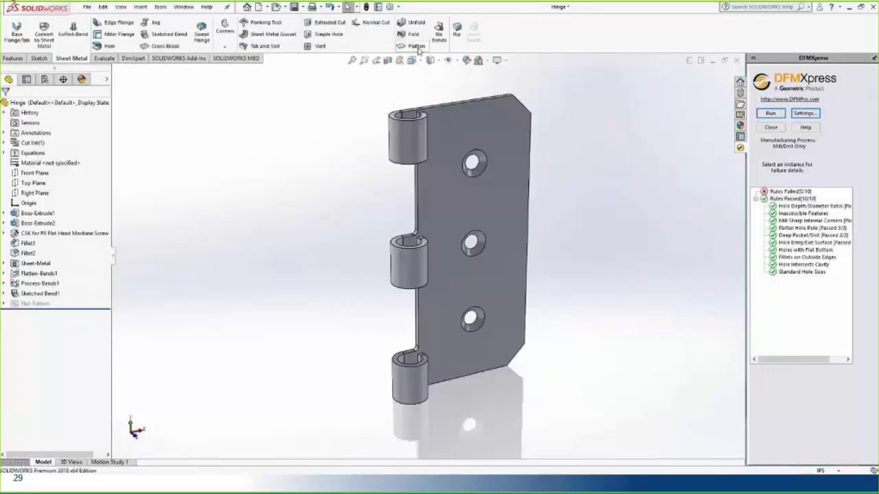
Step: Set the DFMXpress manufacturing process to Sheet metal and review its rule parameters and standard hole sizes, keeping the defaults
{"action": "left_click", "coordinate": [804, 113]}
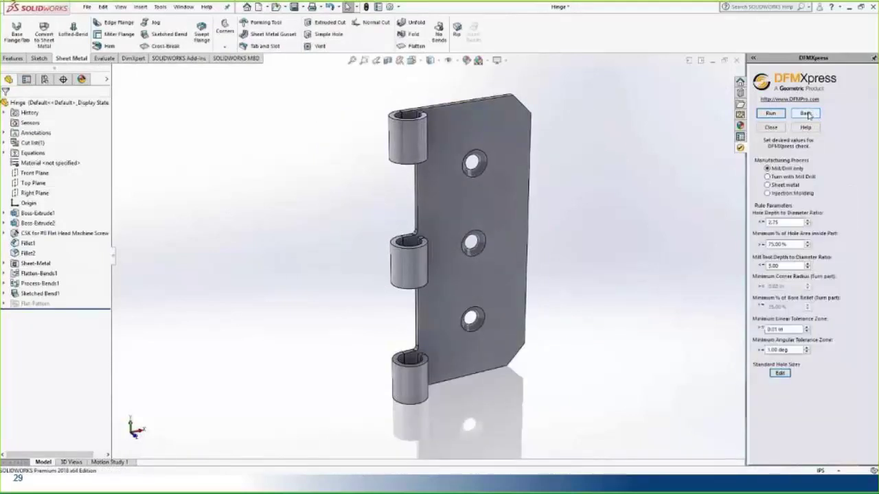
{"action": "left_click", "coordinate": [784, 185]}
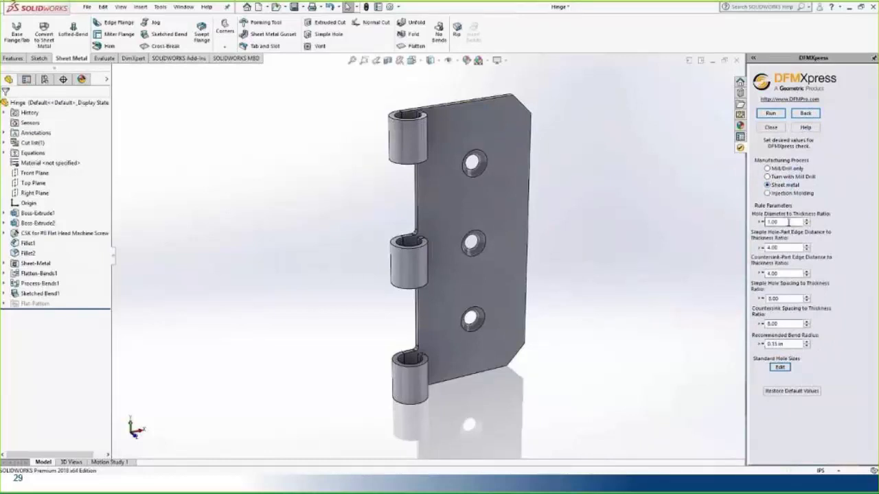
{"action": "mouse_move", "coordinate": [788, 222]}
{"action": "mouse_move", "coordinate": [789, 247]}
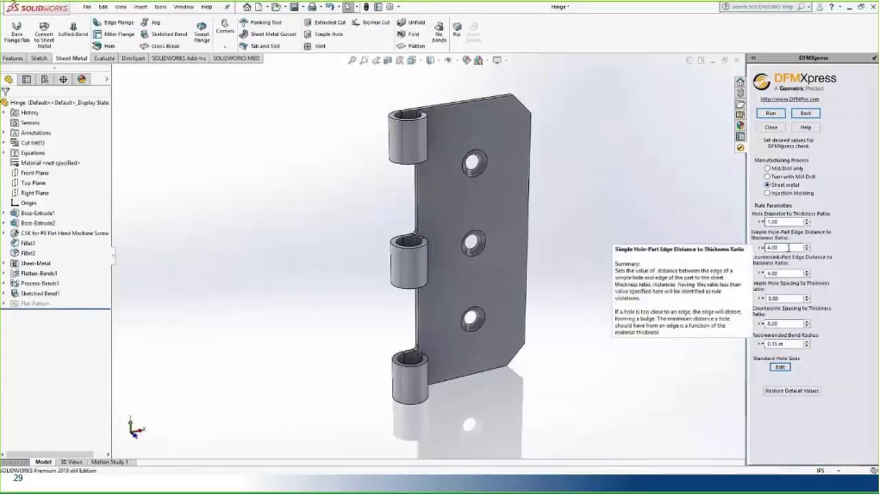
{"action": "mouse_move", "coordinate": [789, 273]}
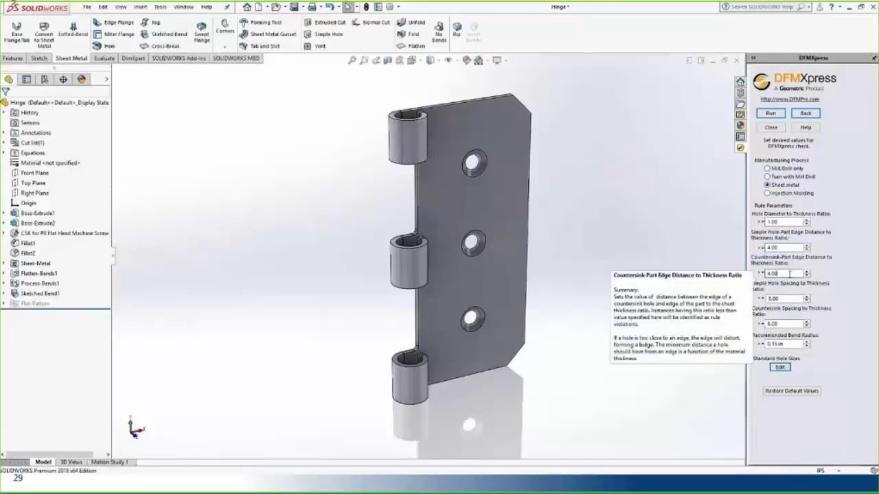
{"action": "mouse_move", "coordinate": [791, 298]}
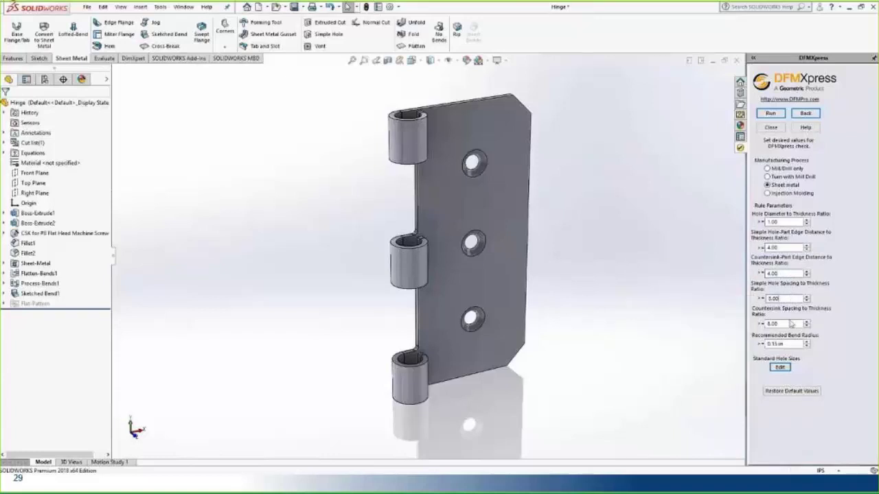
{"action": "mouse_move", "coordinate": [790, 323]}
{"action": "mouse_move", "coordinate": [791, 344]}
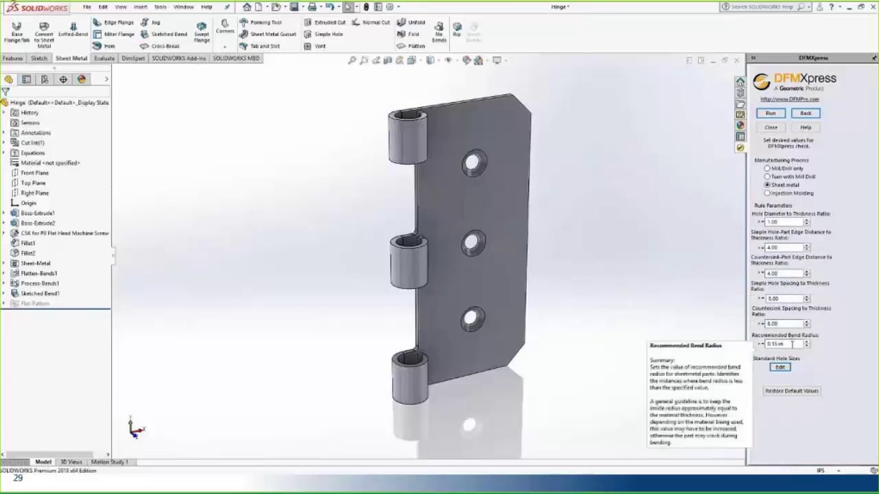
{"action": "left_click", "coordinate": [785, 368]}
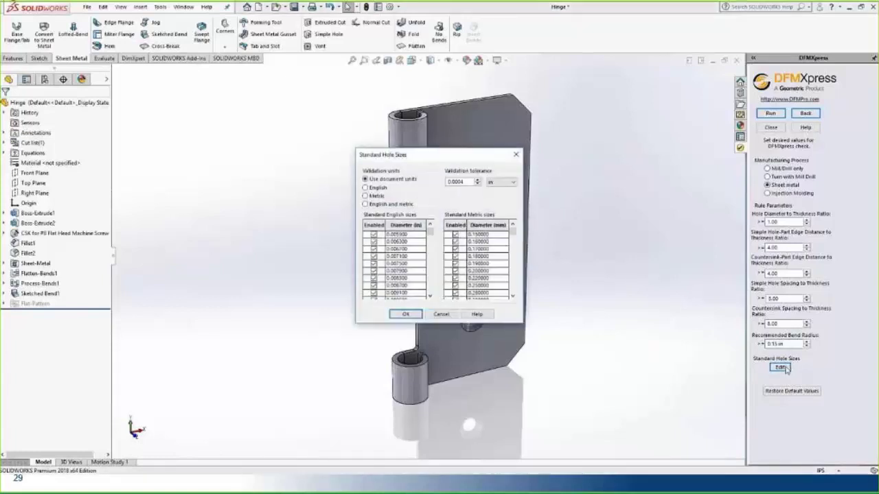
{"action": "left_click", "coordinate": [405, 314]}
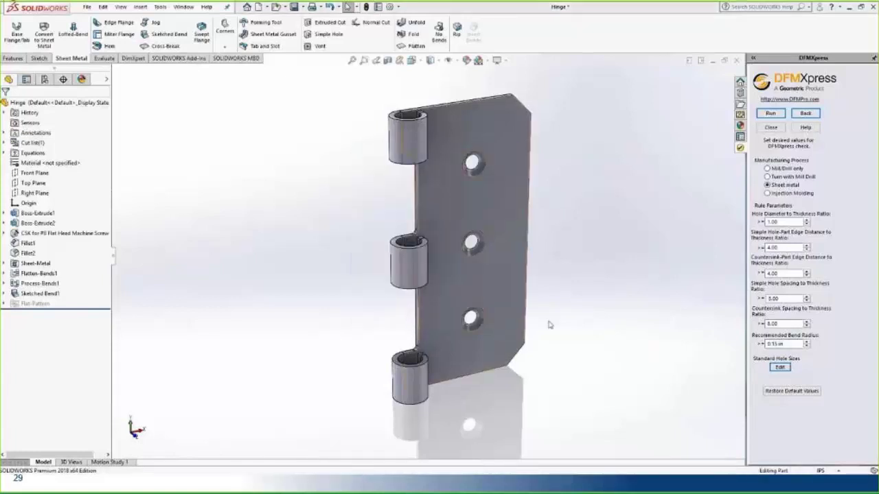
Step: Run the Sheet metal manufacturability check on the hinge and expand the list of passed rules
{"action": "left_click", "coordinate": [775, 115]}
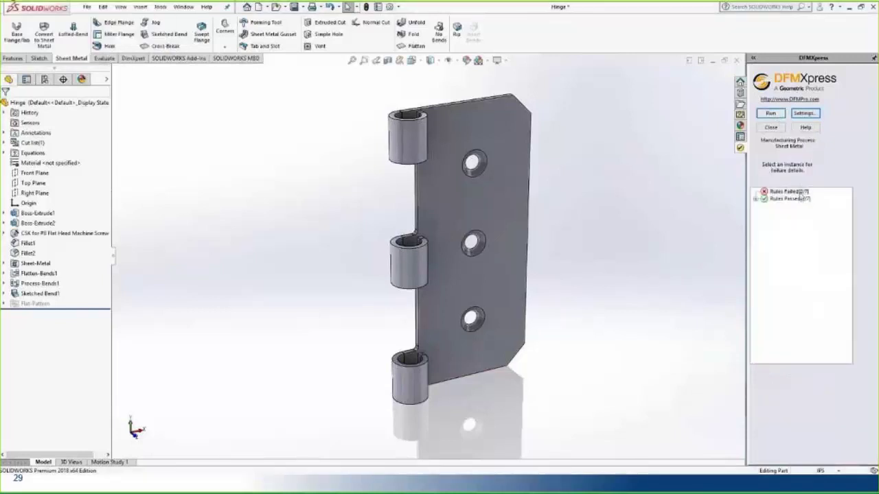
{"action": "left_click", "coordinate": [800, 194]}
{"action": "left_click", "coordinate": [801, 198]}
{"action": "left_click", "coordinate": [756, 199]}
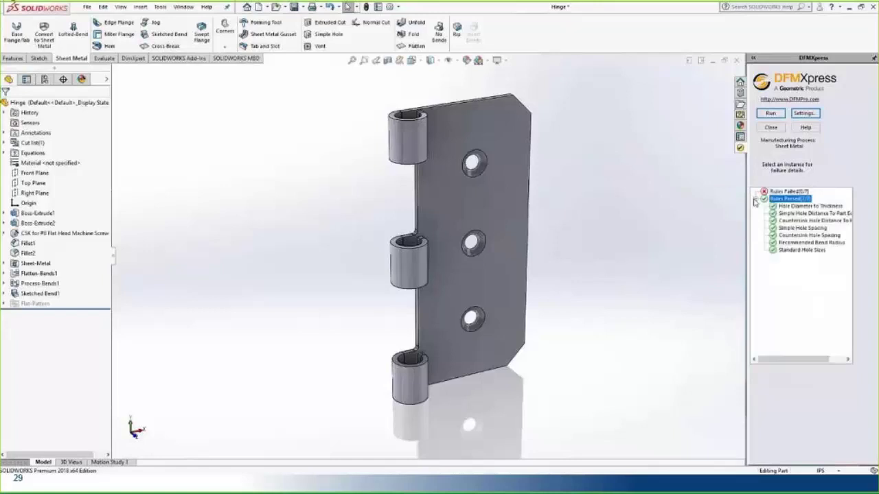
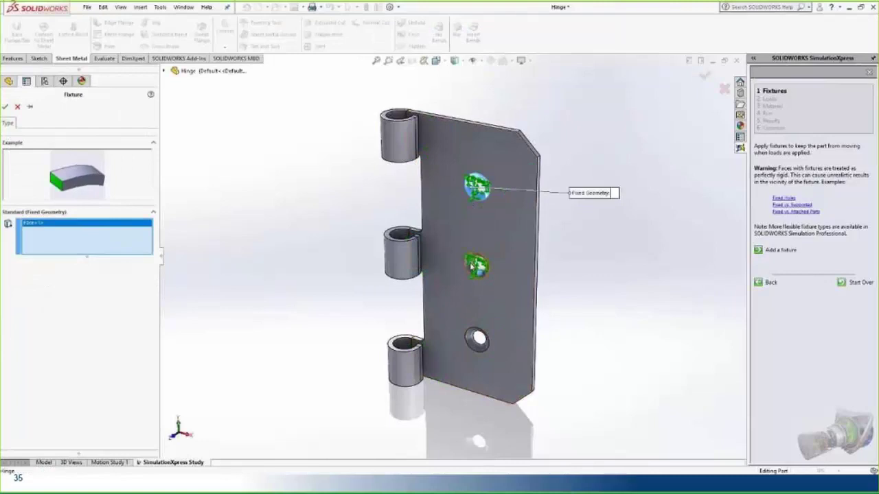
Step: Add the middle and lower screw hole faces to the hinge's fixed geometry fixture and accept it
{"action": "left_click", "coordinate": [474, 266]}
{"action": "left_click", "coordinate": [471, 342]}
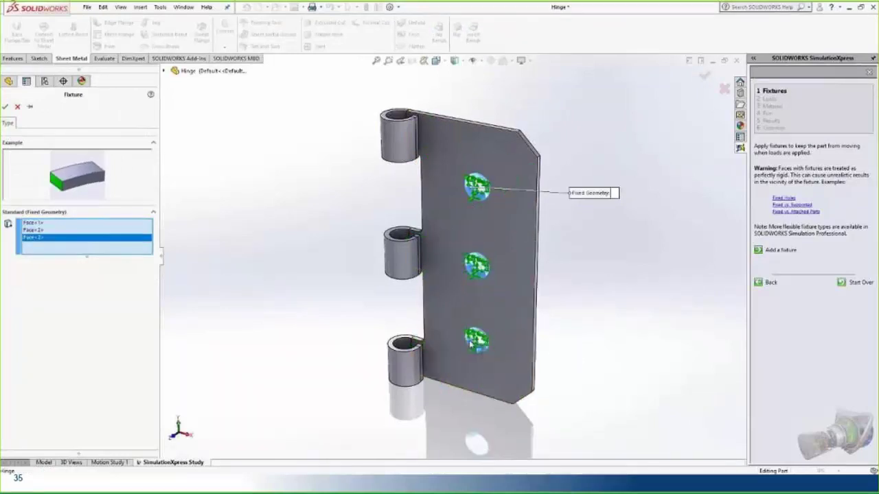
{"action": "left_click", "coordinate": [5, 106]}
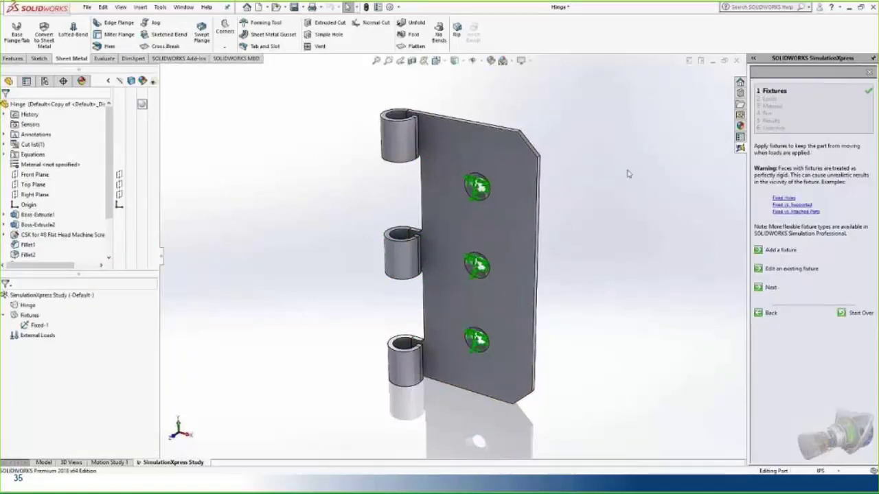
{"action": "scroll", "coordinate": [572, 199], "scroll_direction": "down", "scroll_amount": 2}
{"action": "middle_click_drag", "start_coordinate": [550, 266], "coordinate": [571, 174]}
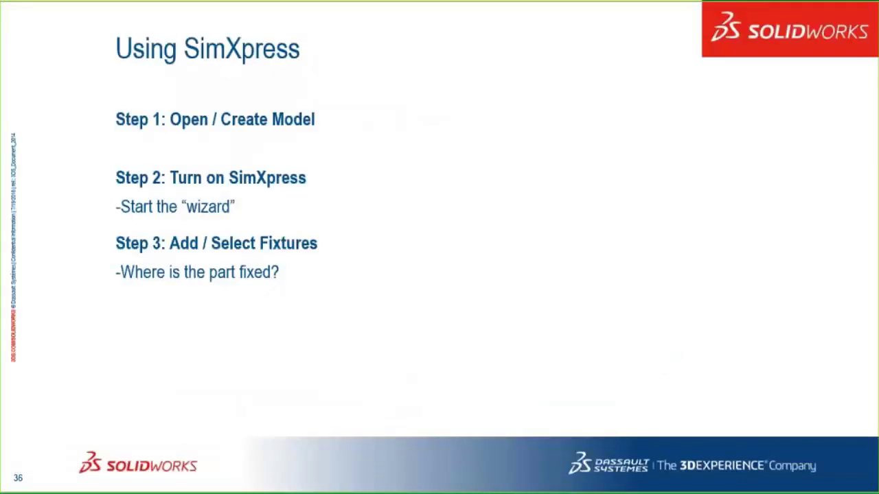
{"action": "key", "text": "Right"}
{"action": "key", "text": "Right"}
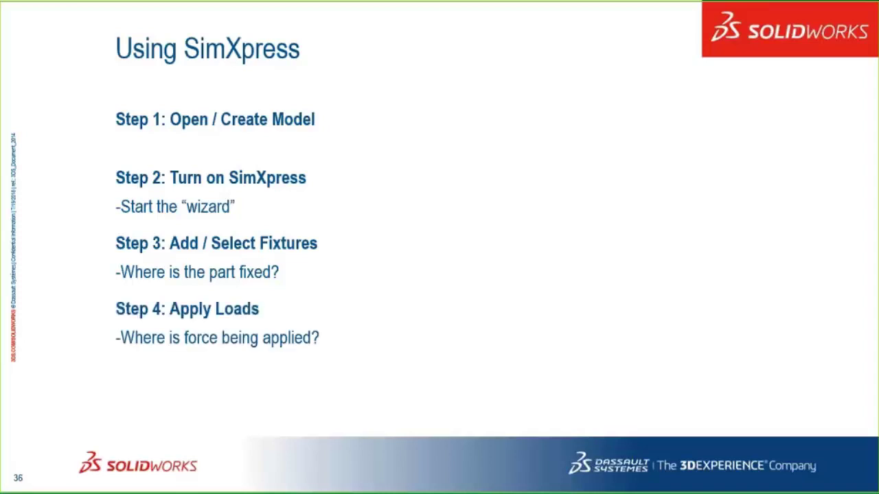
{"action": "key", "text": "Right"}
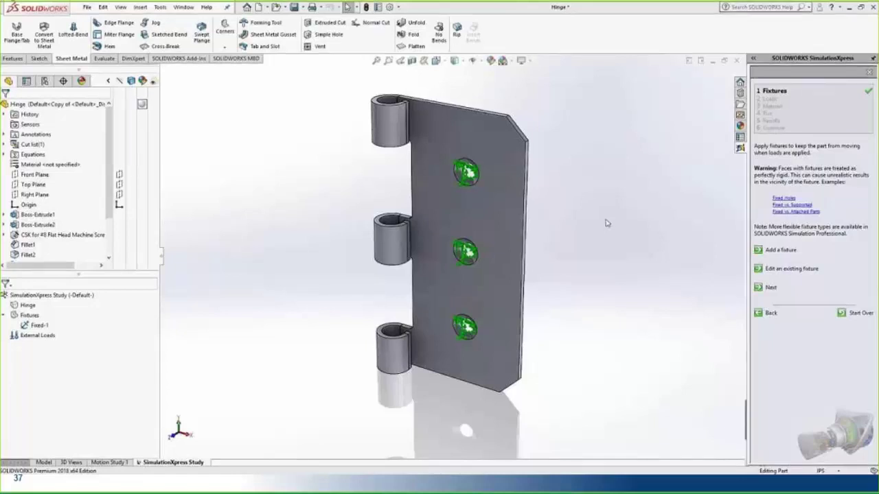
Step: Proceed to the study's loads and start a force on the inner faces of the hinge's three rolled knuckles
{"action": "left_click", "coordinate": [772, 289]}
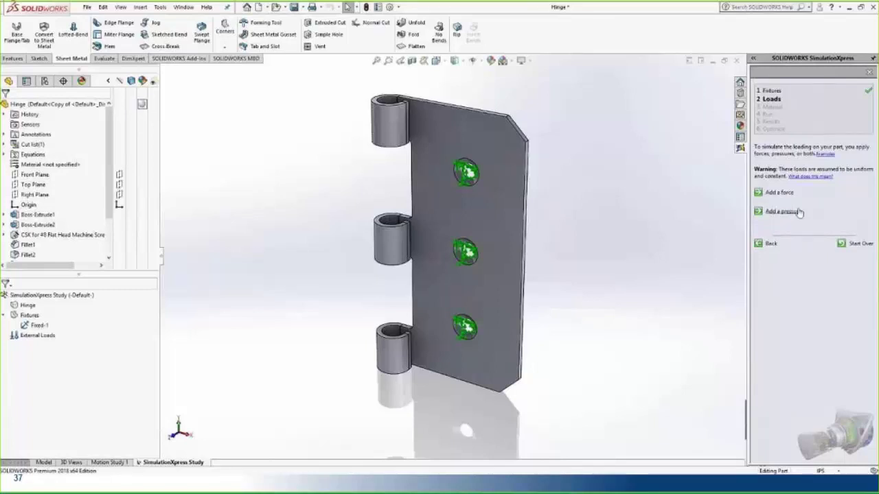
{"action": "left_click", "coordinate": [787, 197]}
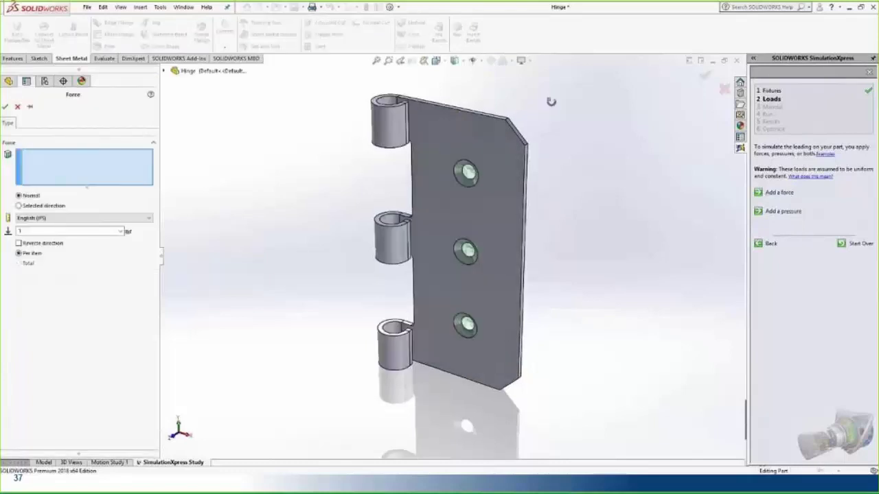
{"action": "left_click", "coordinate": [387, 106]}
{"action": "left_click", "coordinate": [391, 215]}
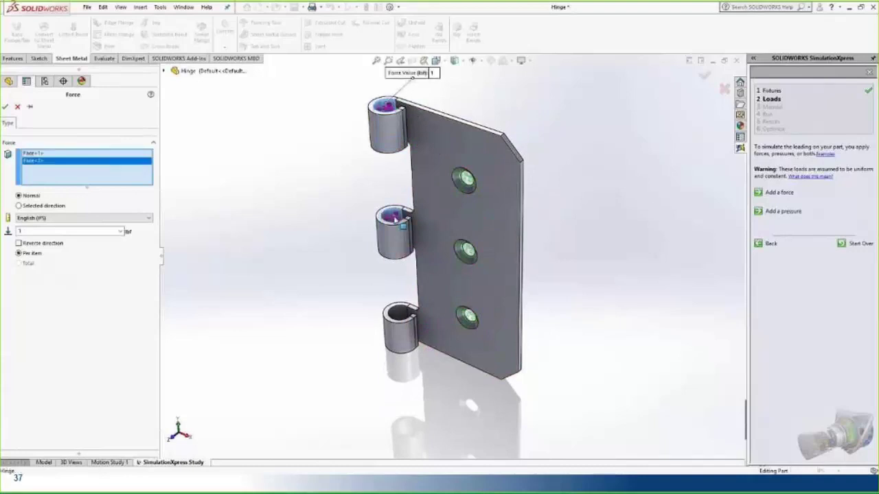
{"action": "left_click", "coordinate": [398, 313]}
{"action": "scroll", "coordinate": [402, 110], "scroll_direction": "down", "scroll_amount": 5}
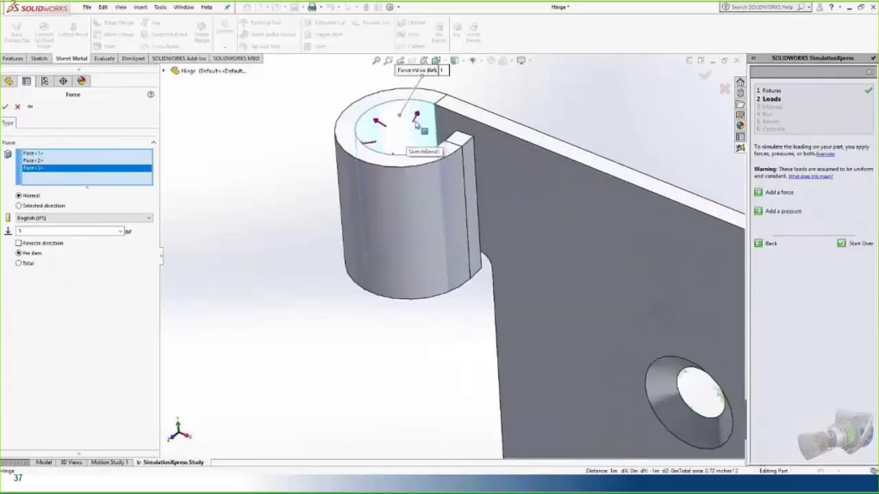
{"action": "middle_click_drag", "start_coordinate": [489, 108], "coordinate": [671, 141]}
{"action": "scroll", "coordinate": [671, 141], "scroll_direction": "up", "scroll_amount": 3}
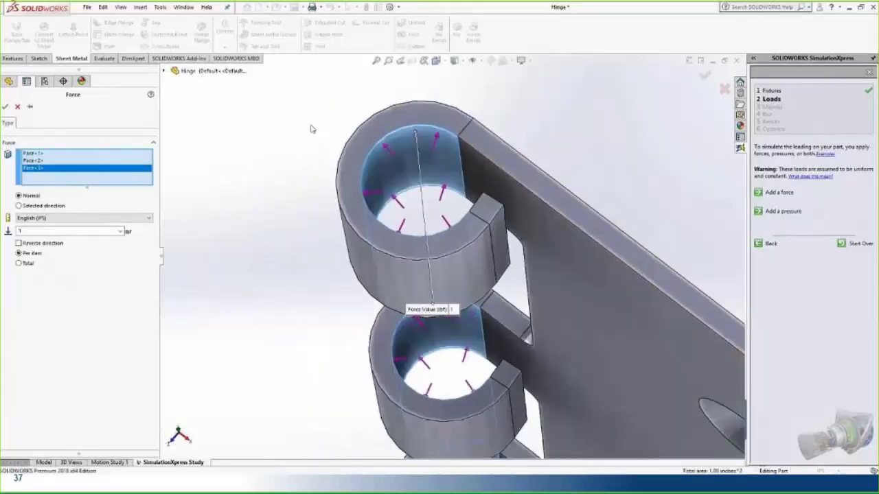
Step: Direct the force normal to the Front Plane, set it to 100 lbf per item and accept the load
{"action": "left_click", "coordinate": [61, 208]}
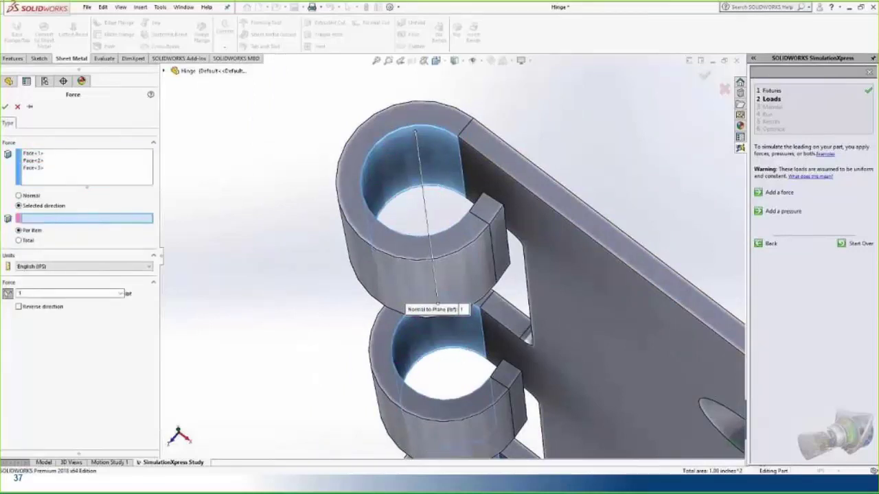
{"action": "left_click", "coordinate": [164, 72]}
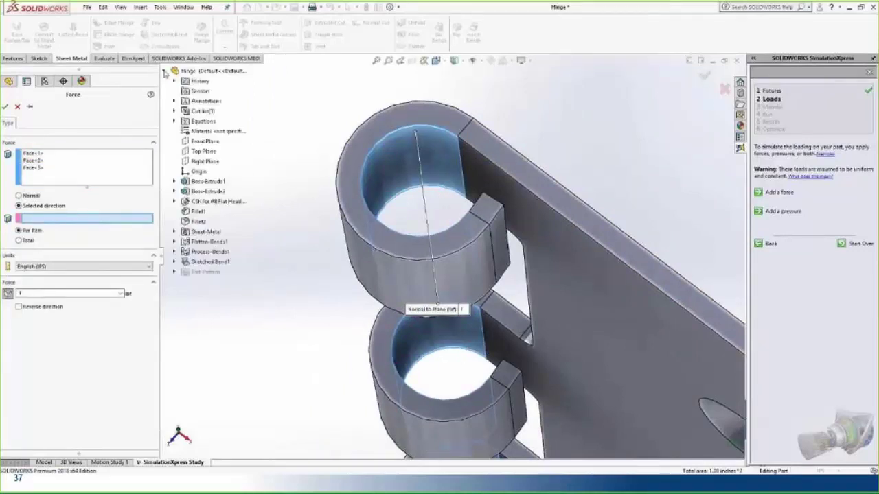
{"action": "left_click", "coordinate": [199, 142]}
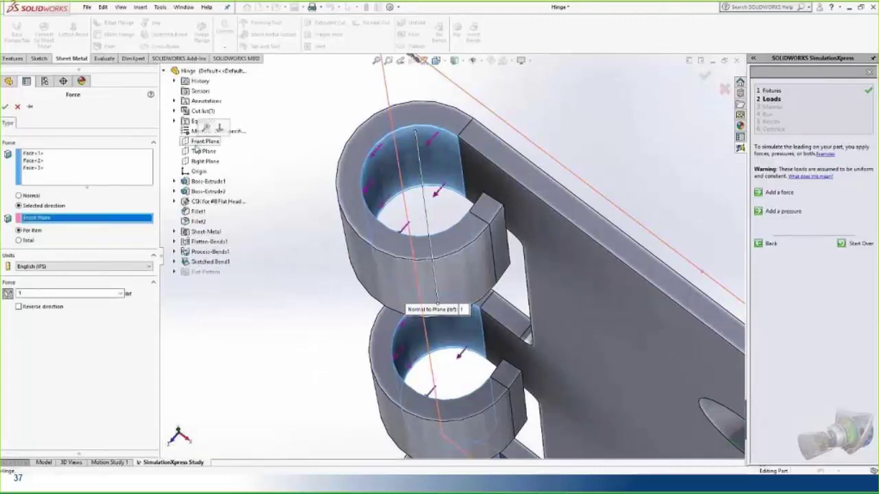
{"action": "double_click", "coordinate": [70, 294]}
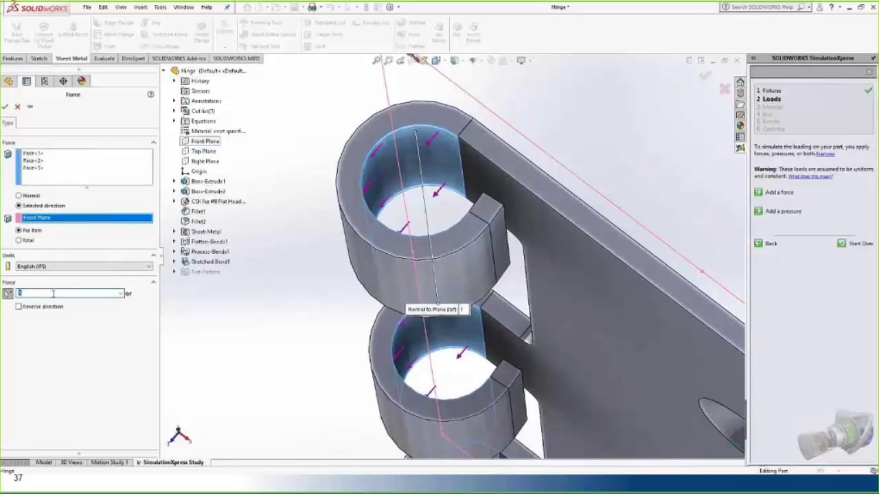
{"action": "type", "text": "100"}
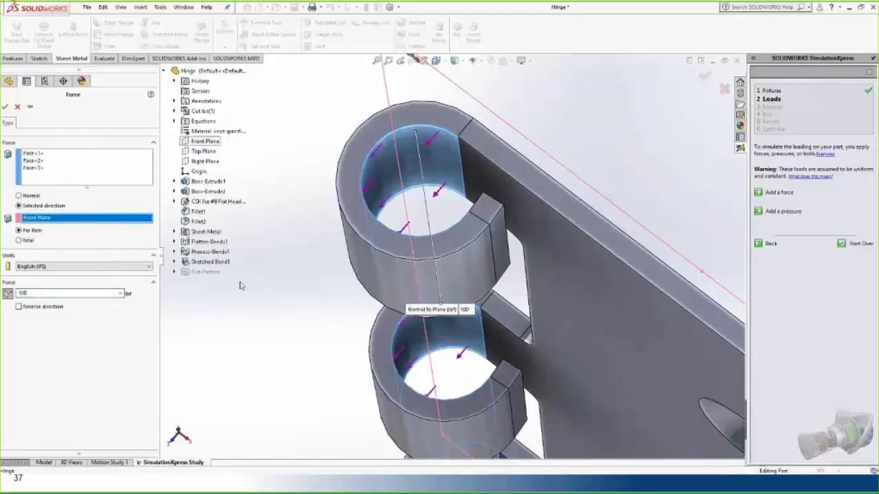
{"action": "middle_click_drag", "start_coordinate": [240, 284], "coordinate": [412, 285]}
{"action": "middle_click_drag", "start_coordinate": [597, 69], "coordinate": [613, 98]}
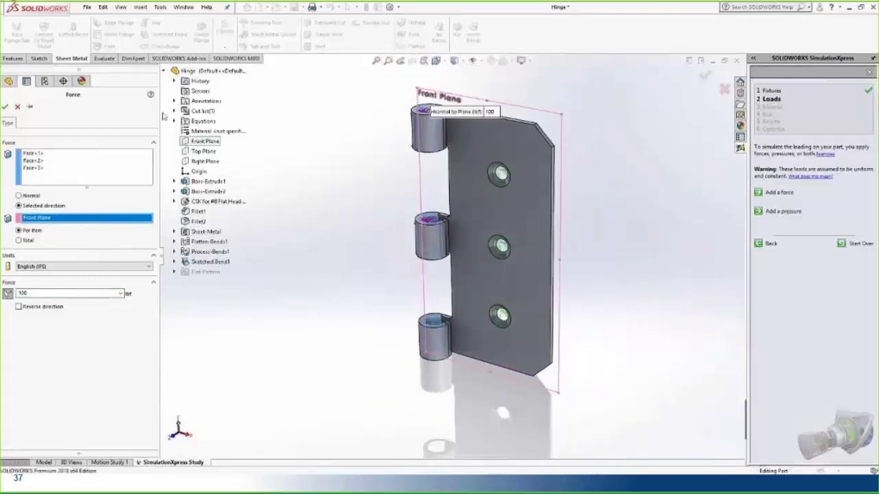
{"action": "left_click", "coordinate": [5, 106]}
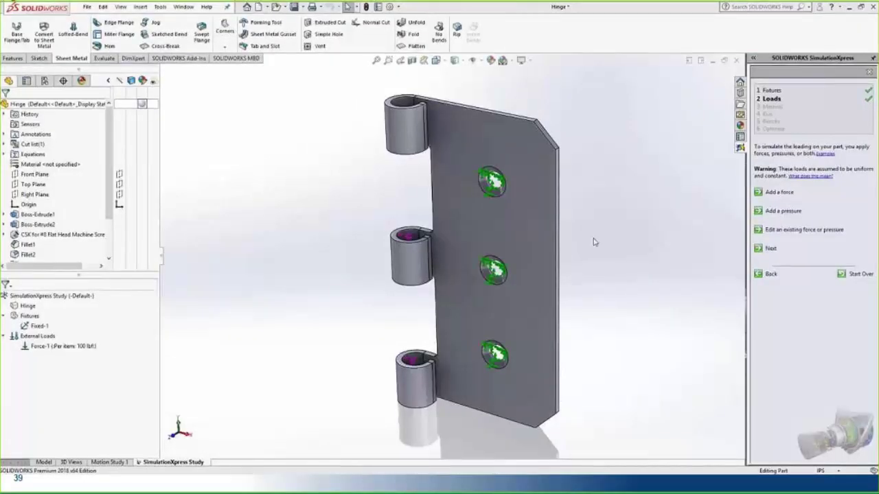
Step: Proceed to the study's material and assign AISI Type 316L stainless steel to the hinge
{"action": "left_click", "coordinate": [772, 250]}
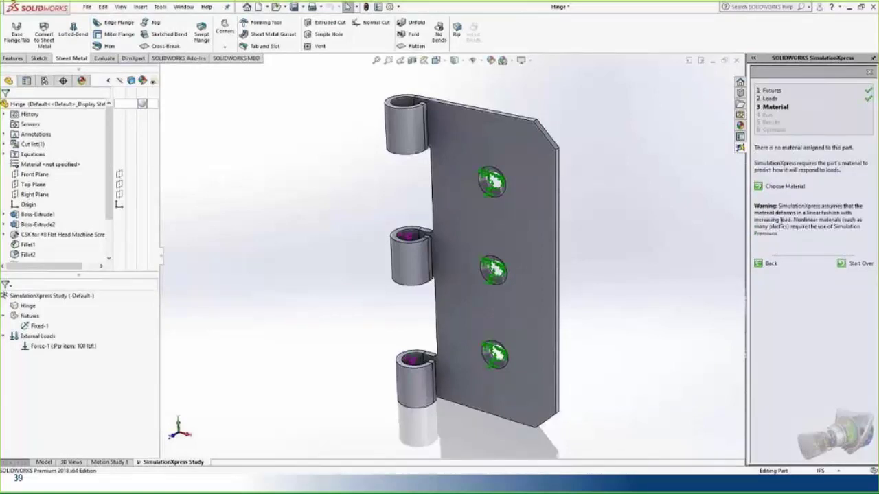
{"action": "left_click", "coordinate": [790, 191]}
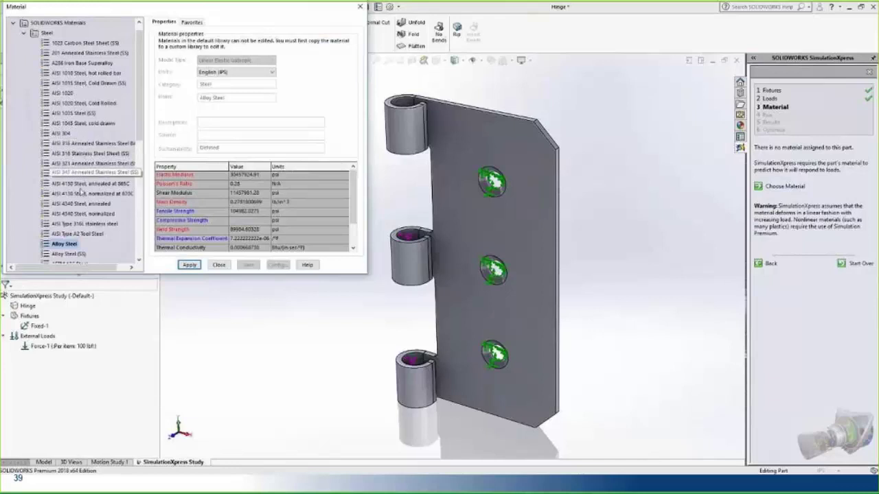
{"action": "left_click", "coordinate": [80, 204]}
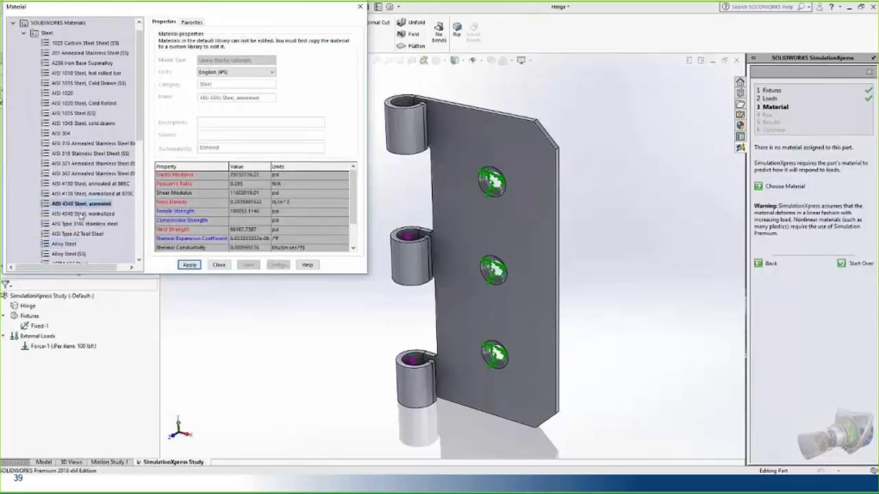
{"action": "left_click", "coordinate": [84, 224]}
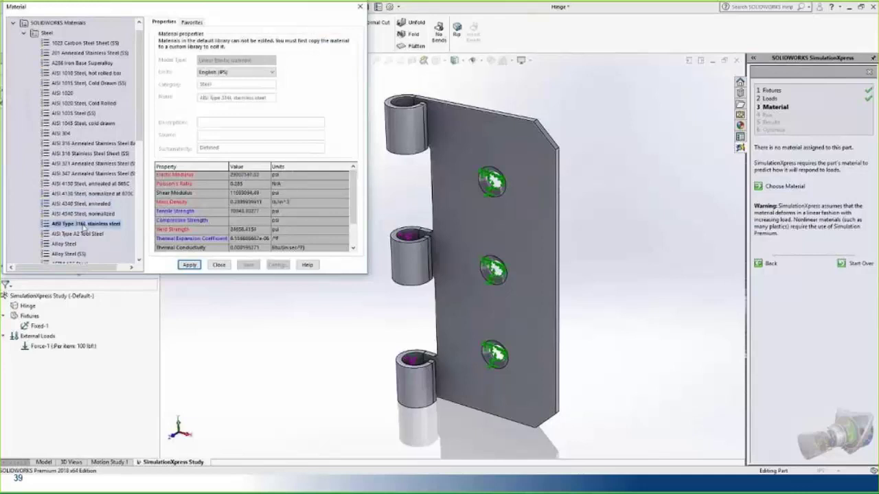
{"action": "left_click", "coordinate": [189, 265]}
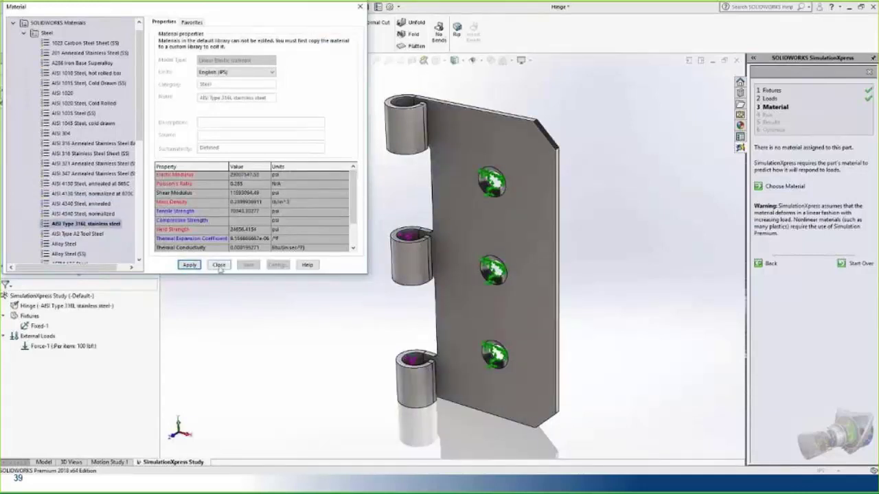
{"action": "left_click", "coordinate": [219, 267]}
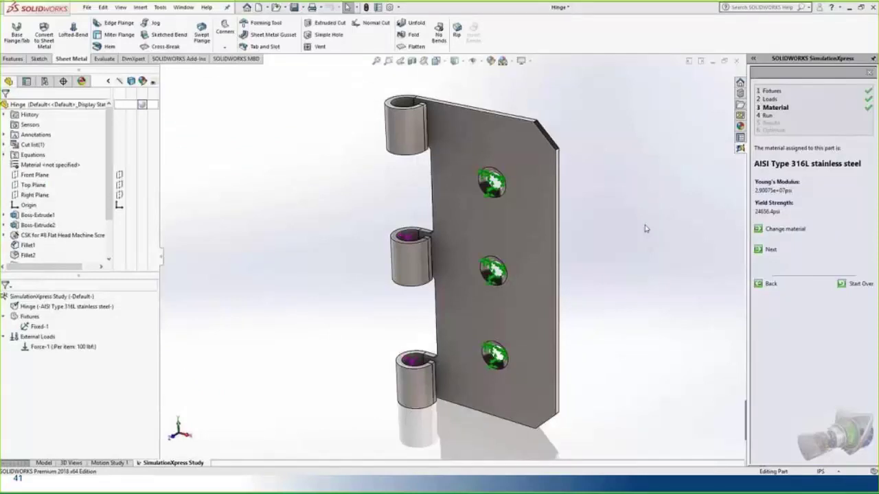
Step: Run the simulation with the default settings, inspect the deformation animation and accept it to continue to the results
{"action": "left_click", "coordinate": [771, 251]}
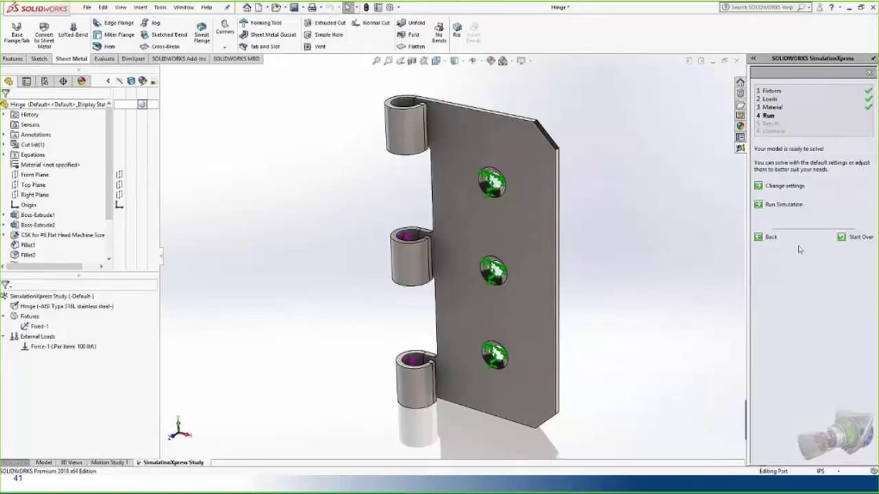
{"action": "left_click", "coordinate": [790, 207]}
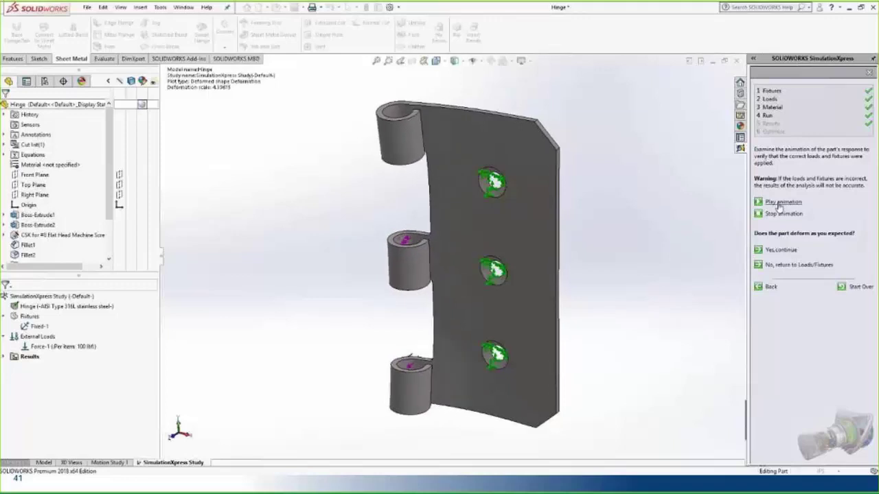
{"action": "middle_click_drag", "start_coordinate": [667, 237], "coordinate": [612, 235]}
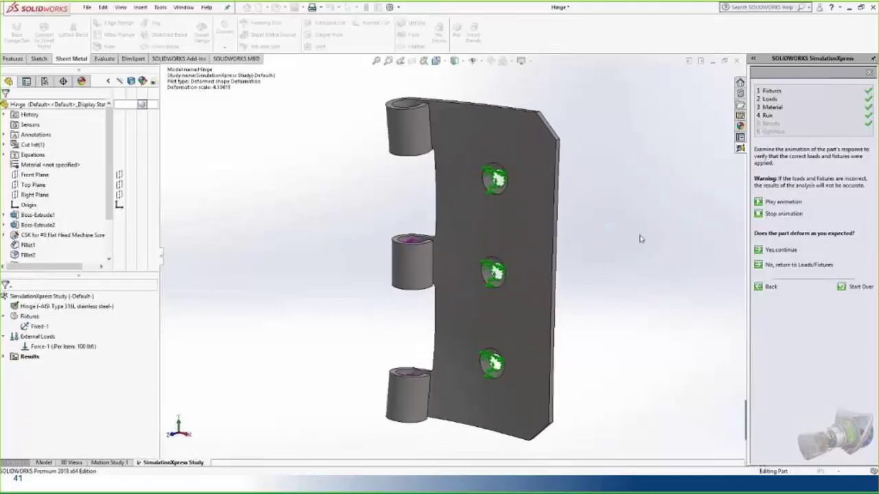
{"action": "left_click", "coordinate": [783, 251]}
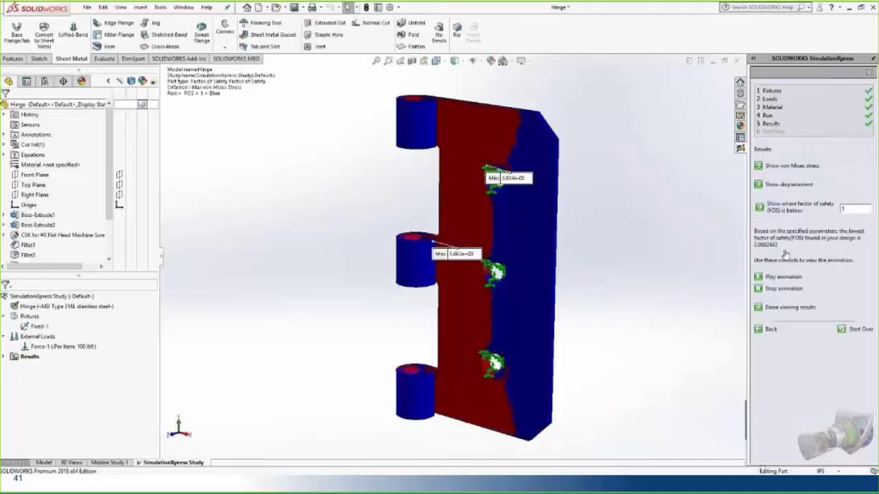
Step: Show the von Mises stress plot and move its minimum and maximum labels clear of the hinge
{"action": "left_click", "coordinate": [790, 166]}
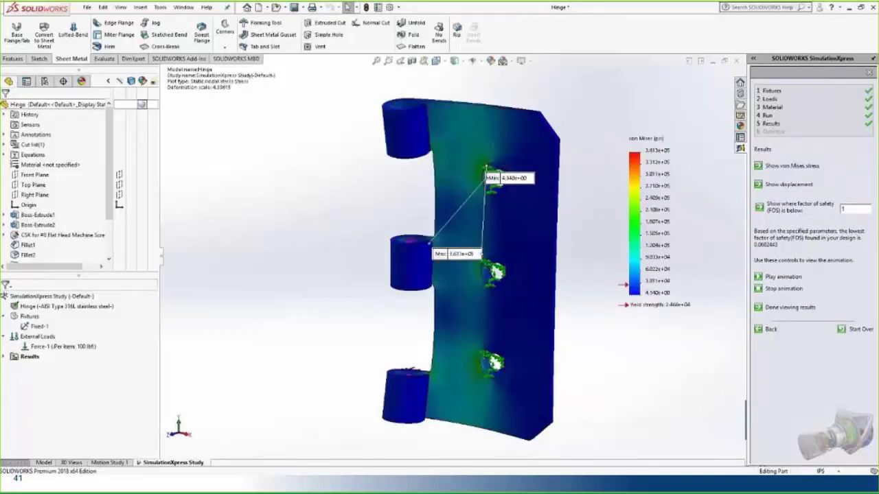
{"action": "left_click_drag", "start_coordinate": [528, 180], "coordinate": [394, 188]}
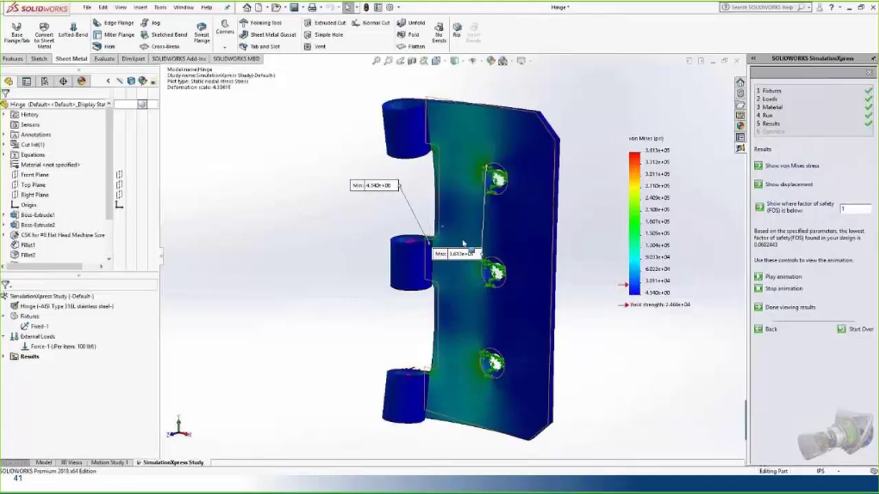
{"action": "left_click_drag", "start_coordinate": [454, 253], "coordinate": [453, 86]}
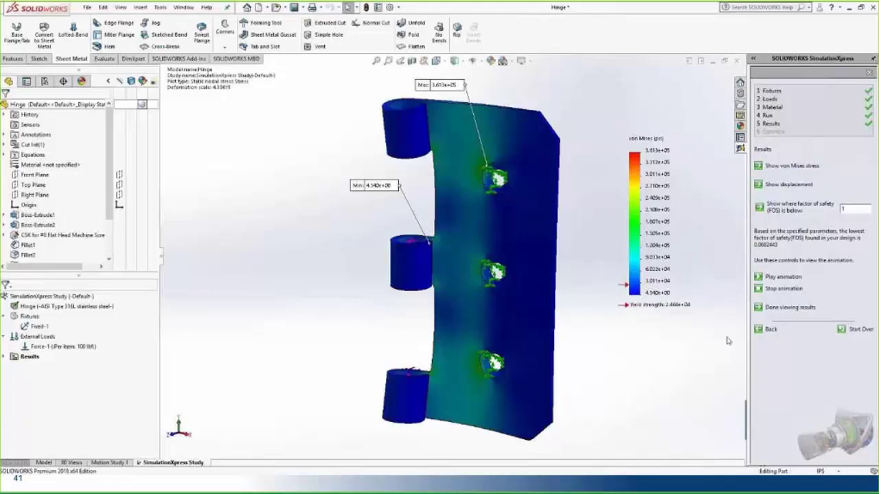
Step: View the displacement plot and the areas with factor of safety below 1, placing the minimum and maximum labels clear of the hinge
{"action": "left_click", "coordinate": [788, 185]}
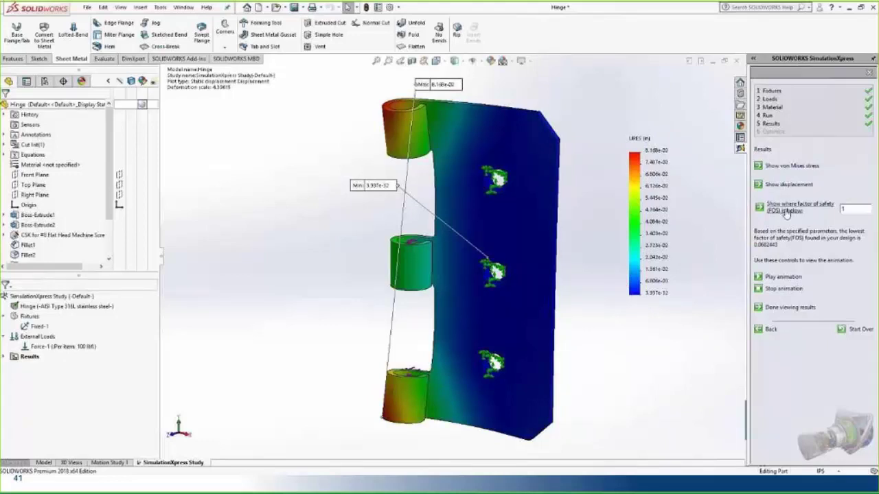
{"action": "left_click", "coordinate": [787, 214]}
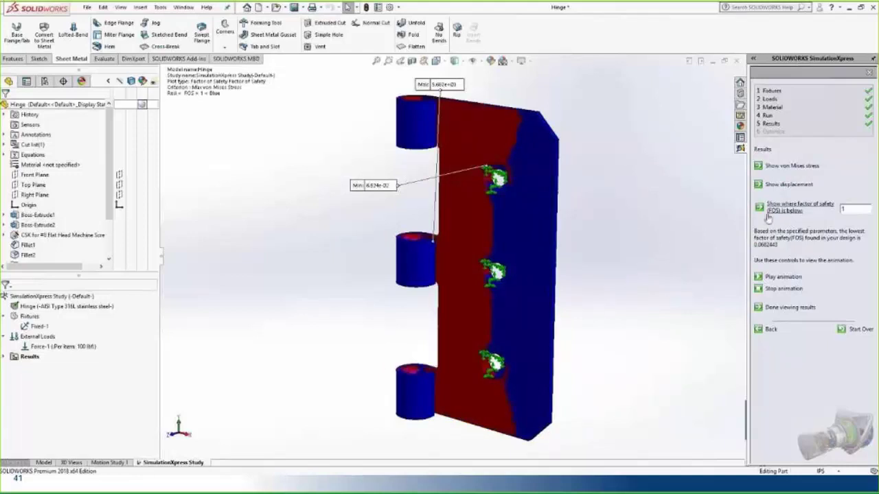
{"action": "left_click_drag", "start_coordinate": [386, 179], "coordinate": [549, 87]}
{"action": "mouse_move", "coordinate": [460, 92]}
{"action": "left_mouse_down"}
{"action": "mouse_move", "coordinate": [355, 155]}
{"action": "mouse_move", "coordinate": [362, 180]}
{"action": "left_mouse_up"}
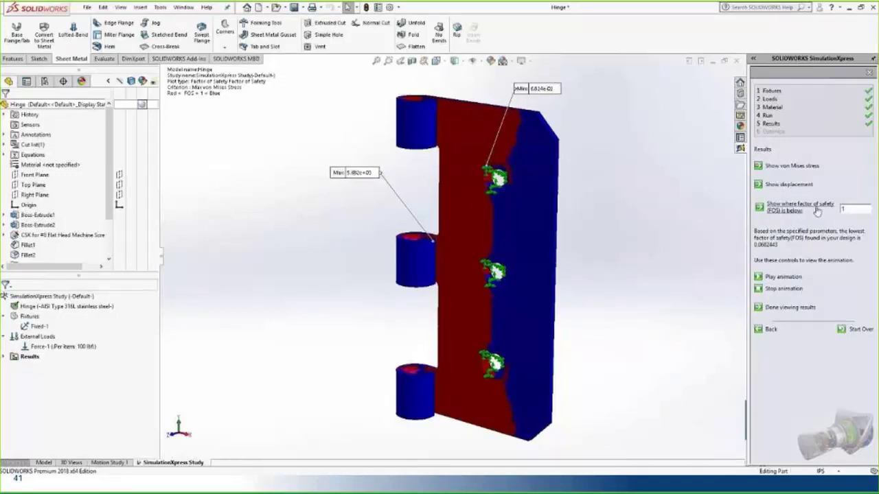
{"action": "double_click", "coordinate": [842, 209]}
{"action": "mouse_move", "coordinate": [598, 275]}
{"action": "middle_mouse_down"}
{"action": "mouse_move", "coordinate": [641, 271]}
{"action": "mouse_move", "coordinate": [596, 277]}
{"action": "middle_mouse_up"}
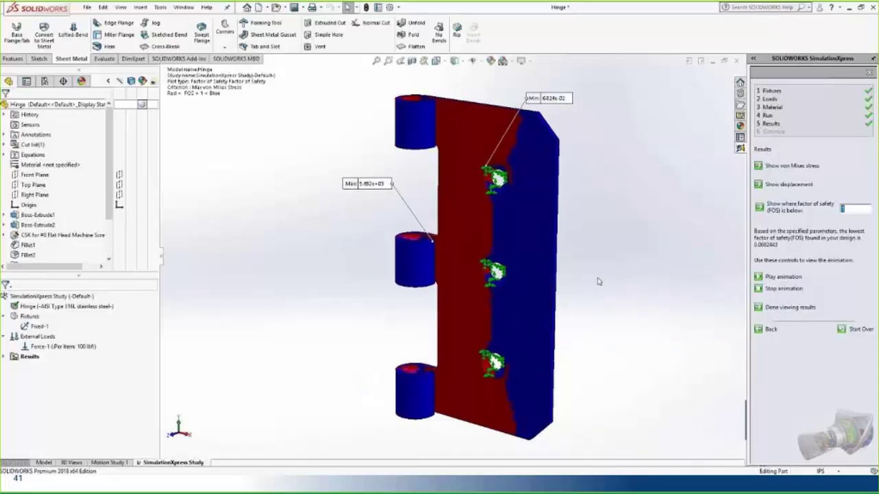
Step: Finish viewing the results and generate a study report with the conclusion "Need to thicken Material"
{"action": "left_click", "coordinate": [780, 311]}
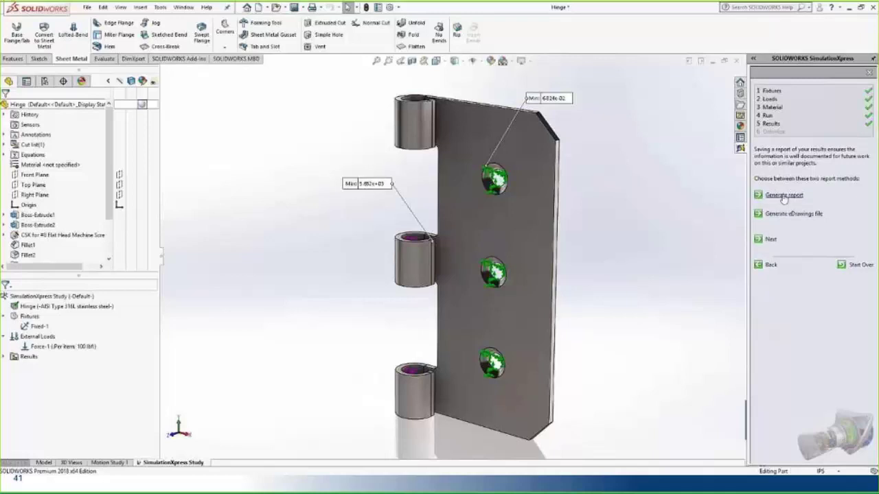
{"action": "left_click", "coordinate": [783, 195]}
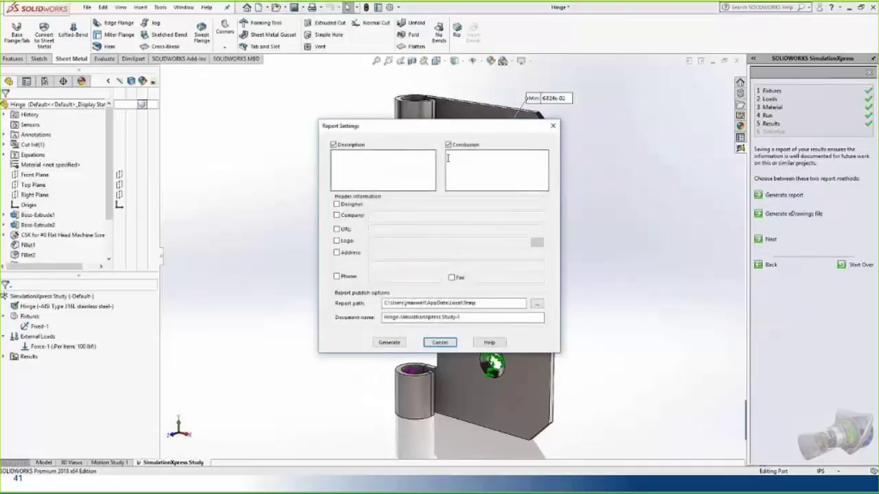
{"action": "left_click", "coordinate": [475, 160]}
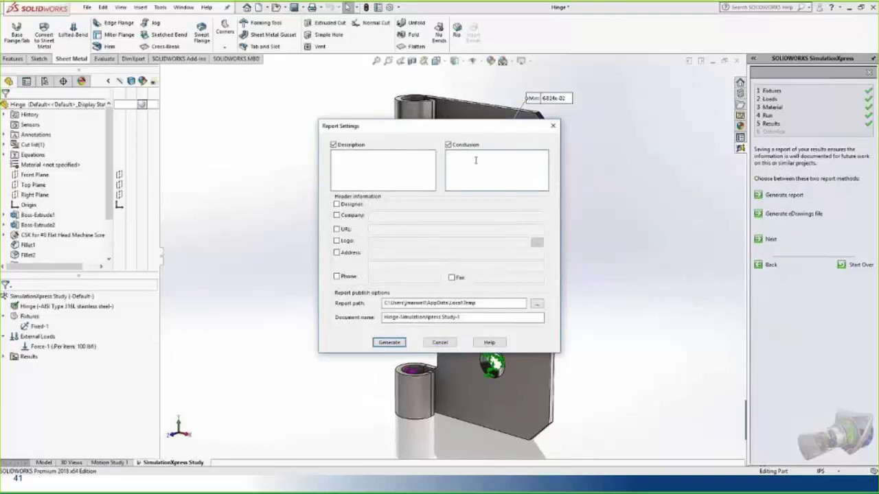
{"action": "type", "text": "Need to thicken Material"}
{"action": "left_click", "coordinate": [389, 343]}
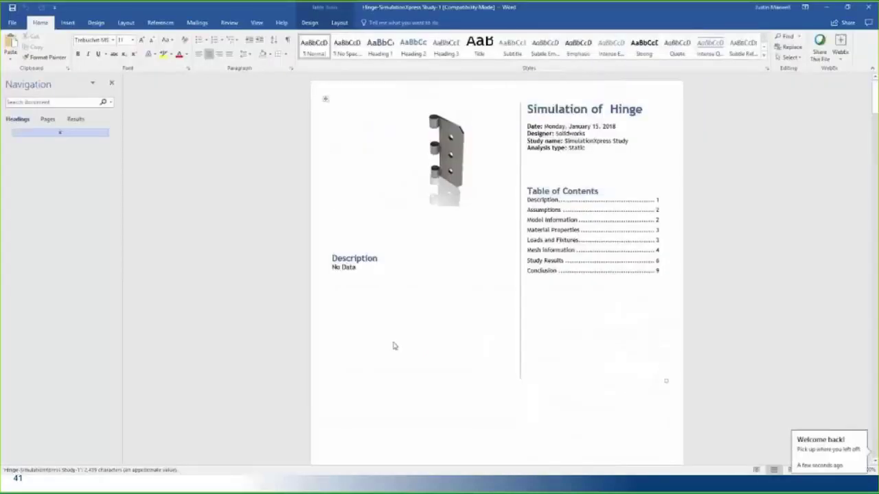
Step: Review the generated Word report from the cover page through material, loads, mesh and study results to the conclusion
{"action": "scroll", "coordinate": [223, 205], "scroll_direction": "down", "scroll_amount": 3}
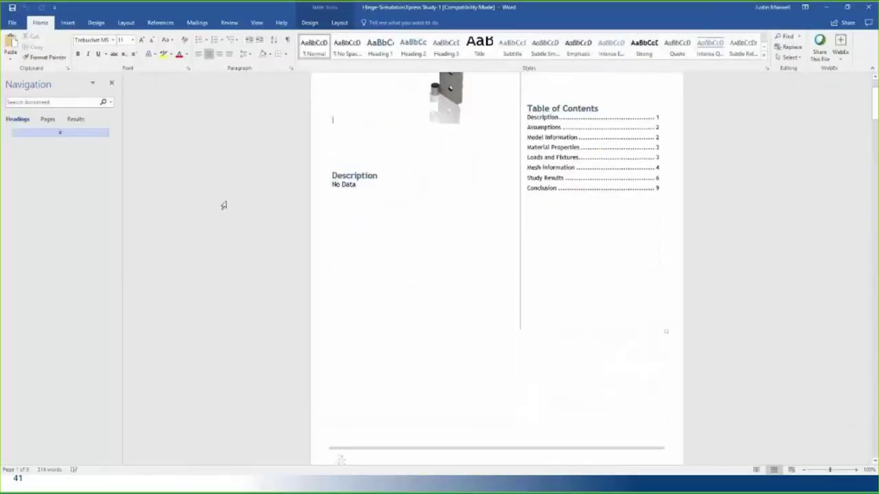
{"action": "scroll", "coordinate": [223, 205], "scroll_direction": "down", "scroll_amount": 15}
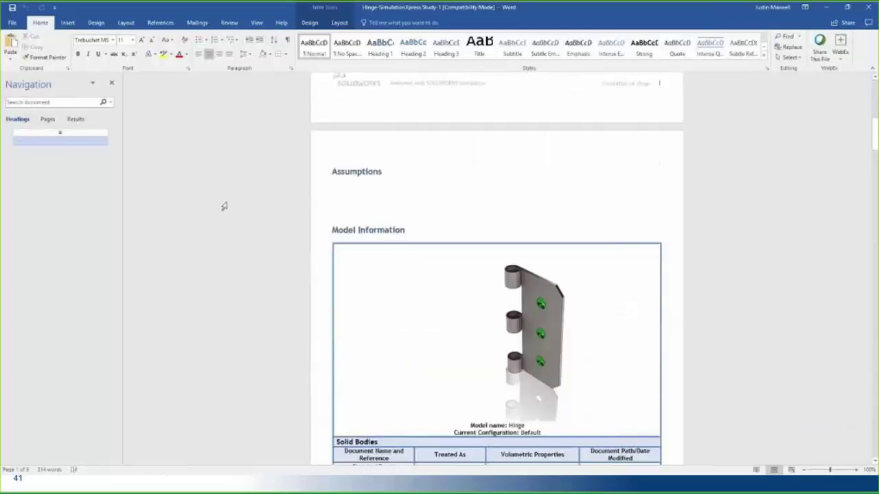
{"action": "scroll", "coordinate": [224, 205], "scroll_direction": "down", "scroll_amount": 5}
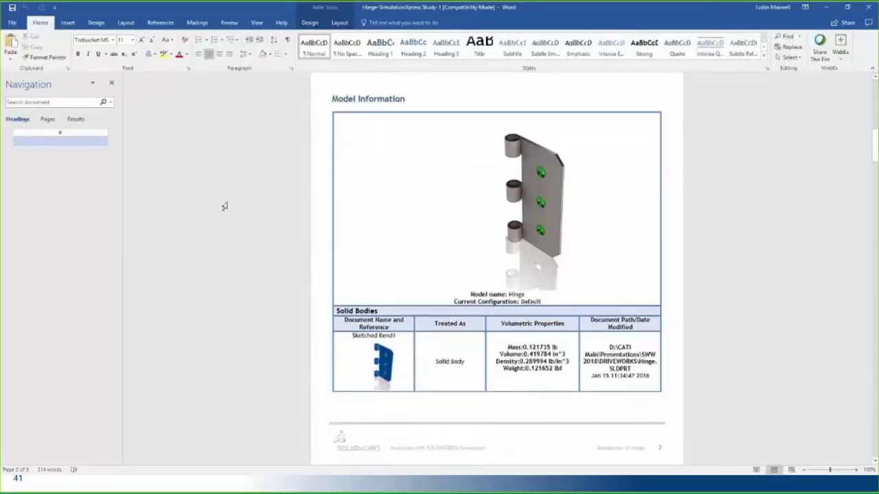
{"action": "scroll", "coordinate": [224, 206], "scroll_direction": "down", "scroll_amount": 2}
{"action": "scroll", "coordinate": [223, 206], "scroll_direction": "down", "scroll_amount": 15}
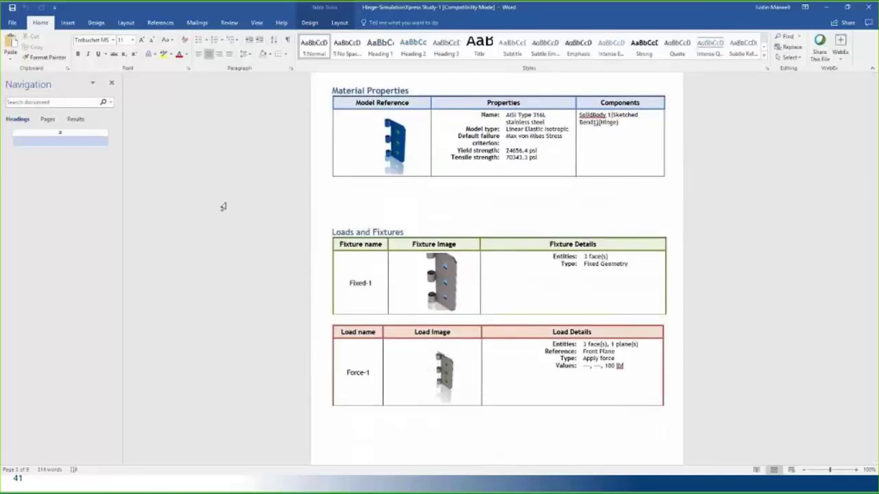
{"action": "scroll", "coordinate": [223, 206], "scroll_direction": "down", "scroll_amount": 16}
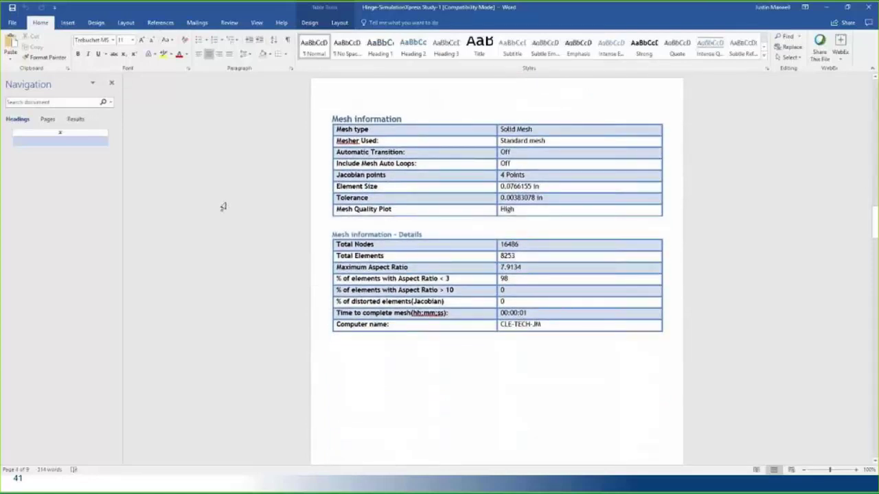
{"action": "scroll", "coordinate": [223, 206], "scroll_direction": "down", "scroll_amount": 4}
{"action": "scroll", "coordinate": [223, 206], "scroll_direction": "down", "scroll_amount": 10}
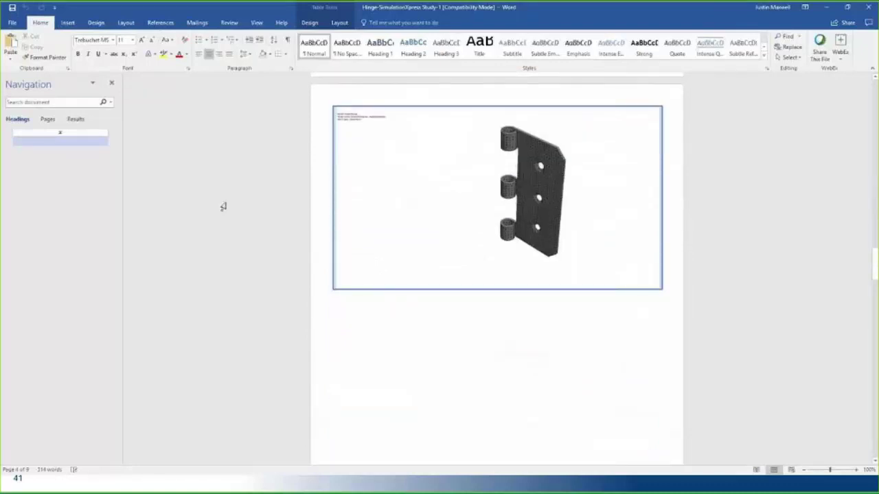
{"action": "scroll", "coordinate": [223, 206], "scroll_direction": "down", "scroll_amount": 12}
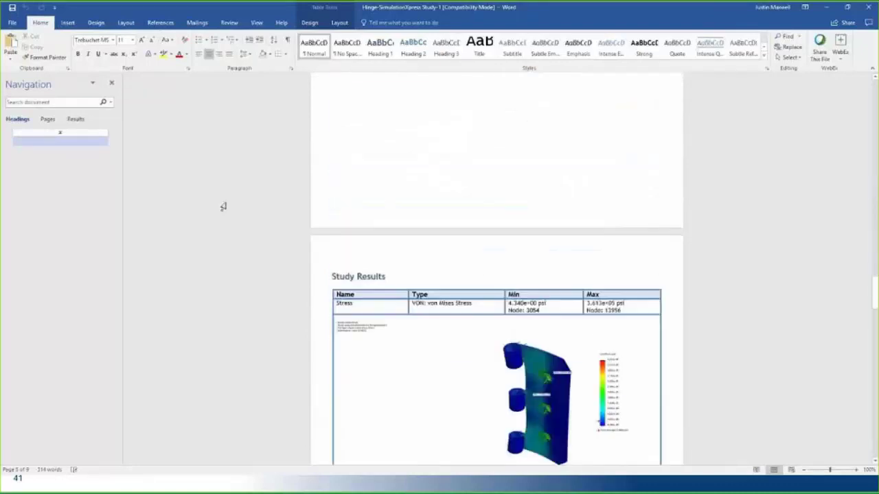
{"action": "scroll", "coordinate": [223, 206], "scroll_direction": "down", "scroll_amount": 3}
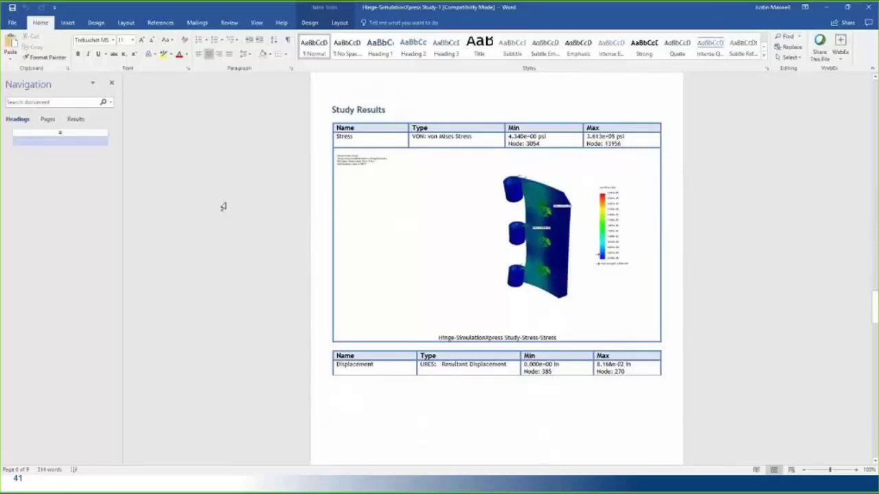
{"action": "scroll", "coordinate": [223, 206], "scroll_direction": "down", "scroll_amount": 11}
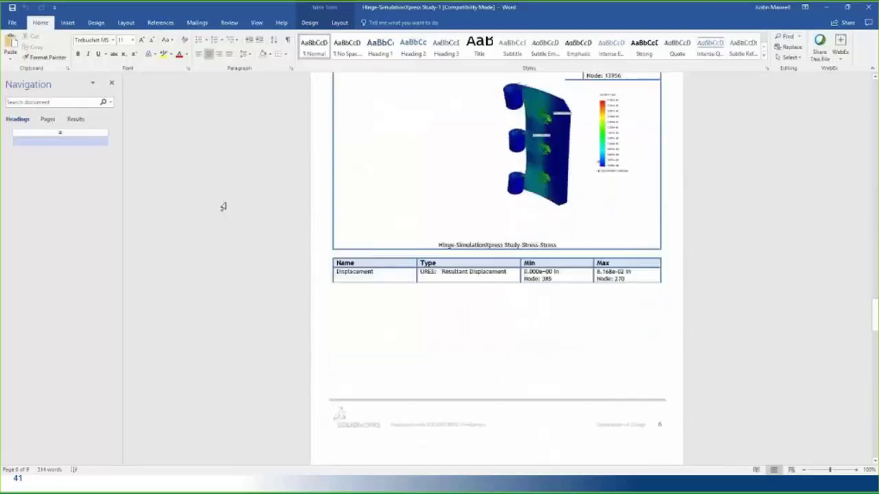
{"action": "scroll", "coordinate": [223, 206], "scroll_direction": "down", "scroll_amount": 3}
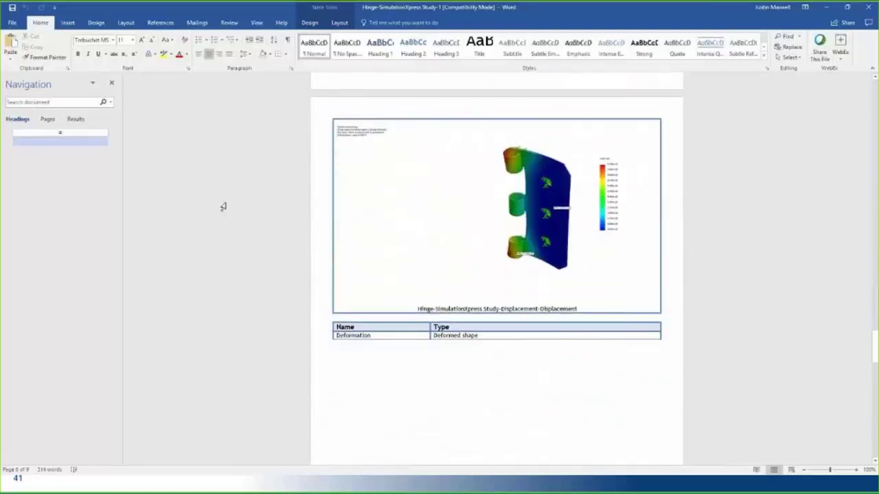
{"action": "scroll", "coordinate": [223, 206], "scroll_direction": "down", "scroll_amount": 2}
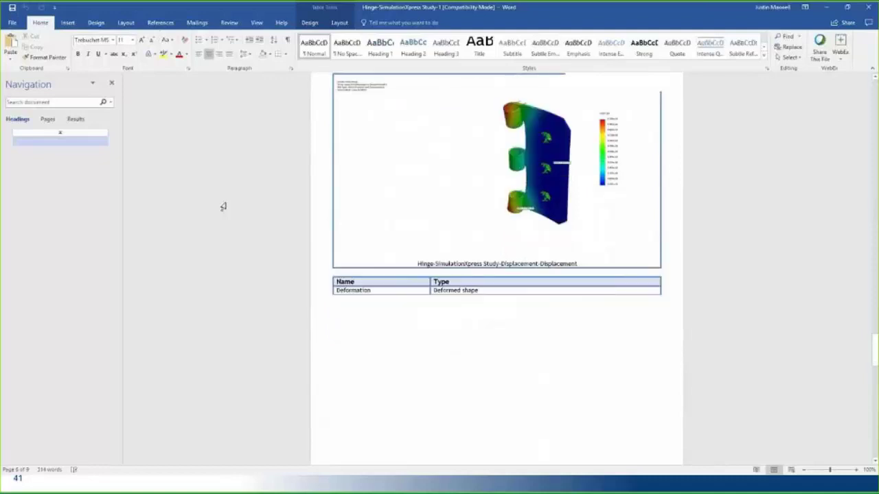
{"action": "scroll", "coordinate": [223, 206], "scroll_direction": "down", "scroll_amount": 13}
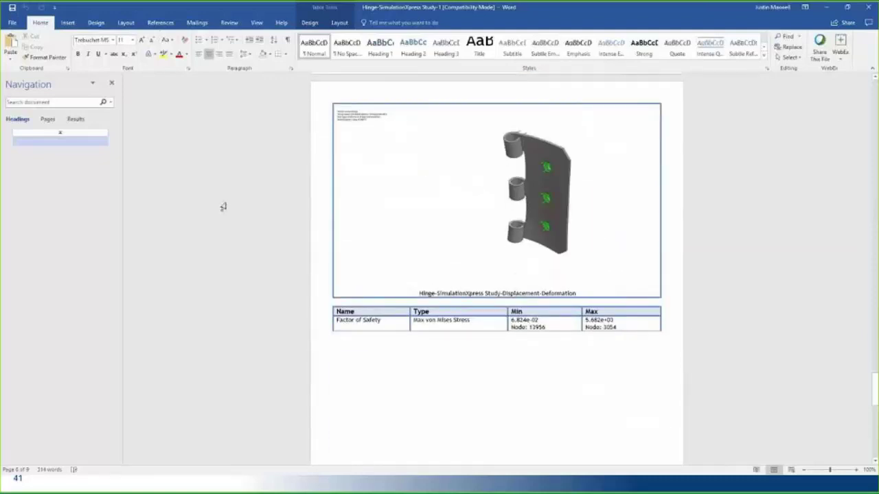
{"action": "scroll", "coordinate": [224, 205], "scroll_direction": "down", "scroll_amount": 12}
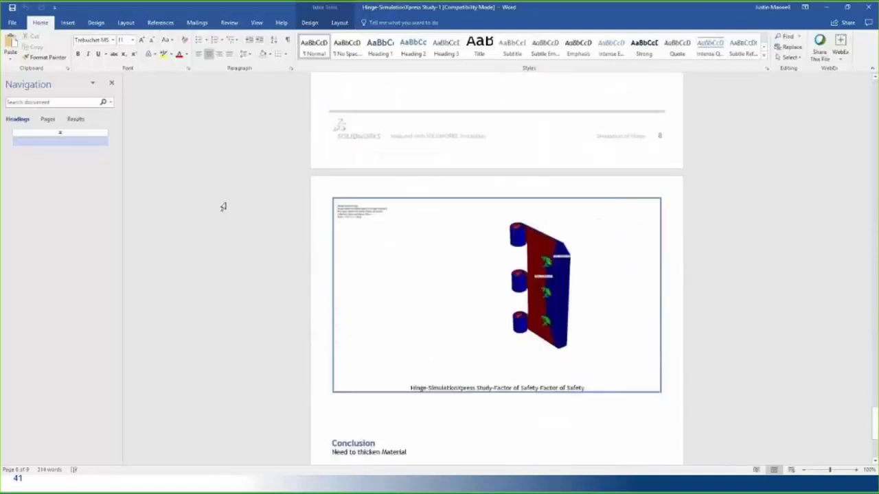
{"action": "scroll", "coordinate": [223, 206], "scroll_direction": "down", "scroll_amount": 2}
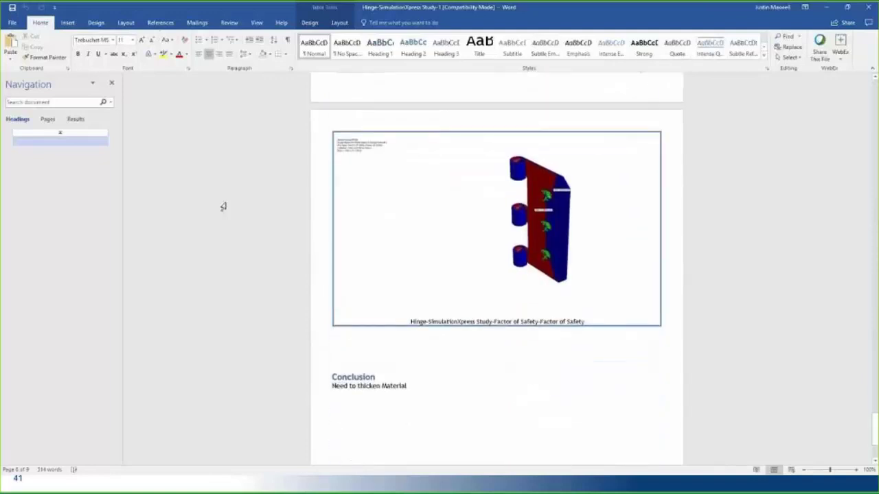
Step: Read the conclusion at the end of the study report and close the Word document
{"action": "scroll", "coordinate": [224, 206], "scroll_direction": "down", "scroll_amount": 1}
{"action": "scroll", "coordinate": [224, 206], "scroll_direction": "down", "scroll_amount": 4}
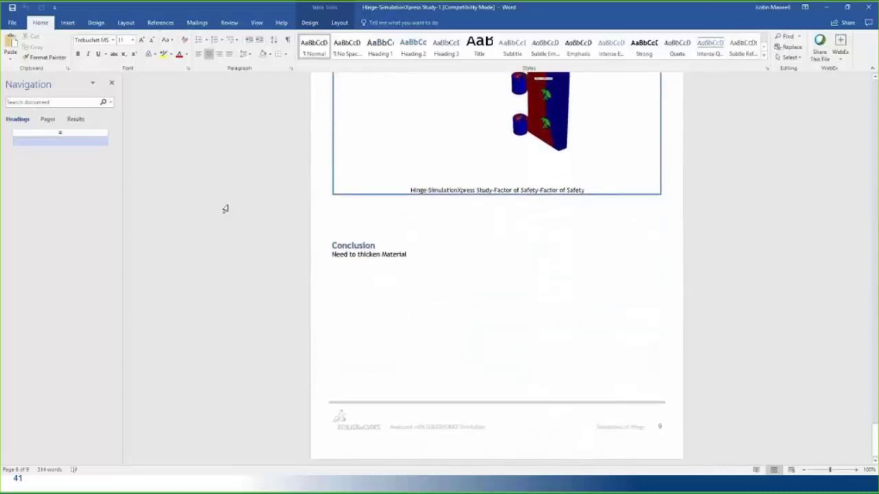
{"action": "left_click", "coordinate": [868, 7]}
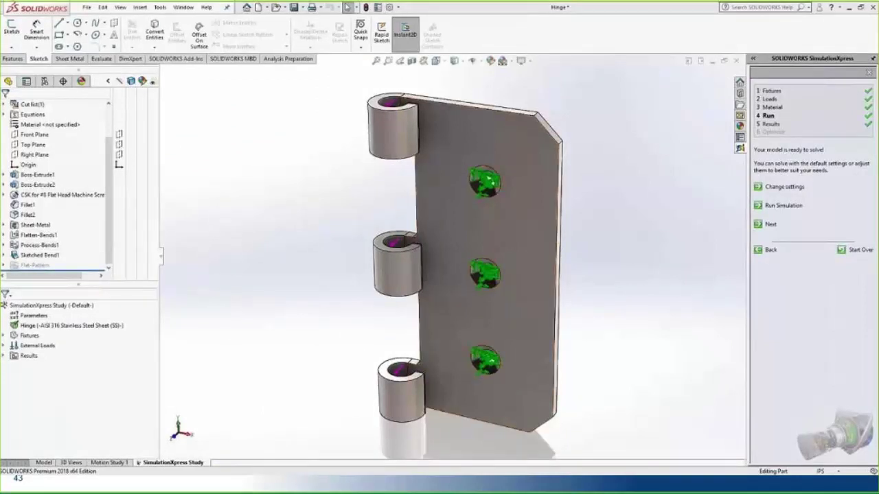
Step: Inspect the hinge plate's base extrusion dimensions, run the simulation again and confirm that the part deforms as expected
{"action": "left_click", "coordinate": [37, 175]}
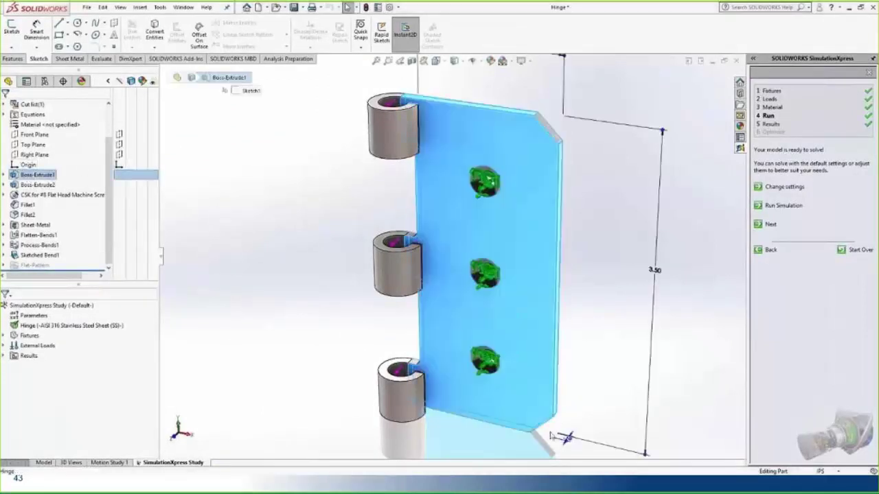
{"action": "left_click", "coordinate": [597, 352]}
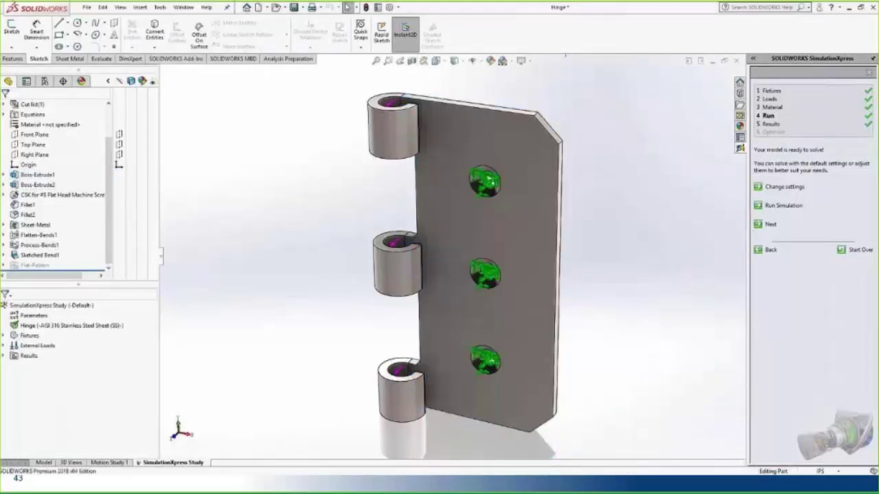
{"action": "left_click", "coordinate": [776, 206]}
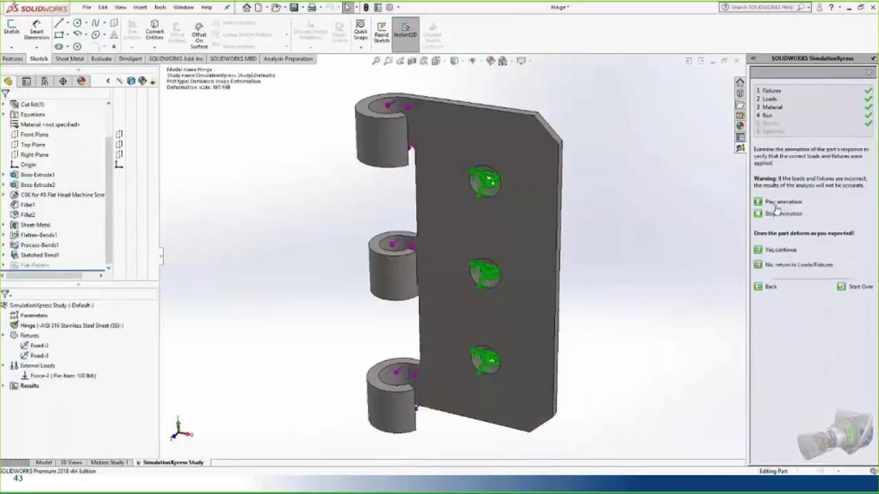
{"action": "left_click", "coordinate": [779, 250]}
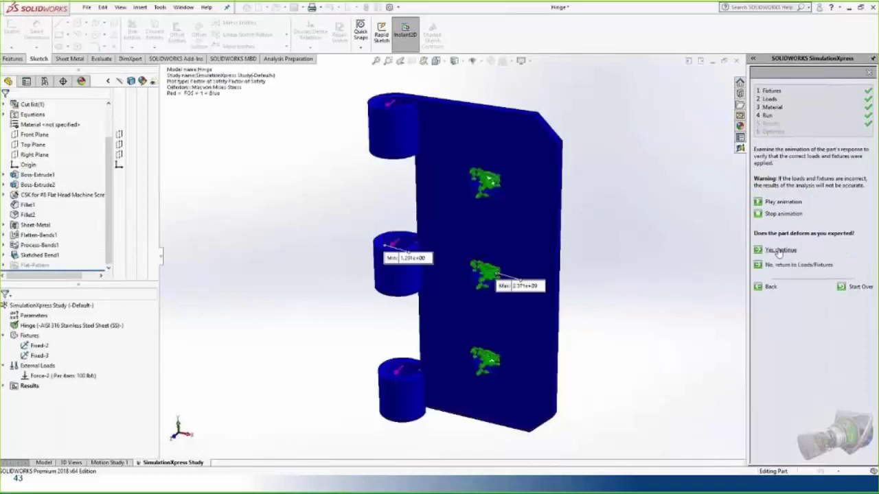
Step: Show where the hinge's factor of safety is below 2
{"action": "double_click", "coordinate": [841, 209]}
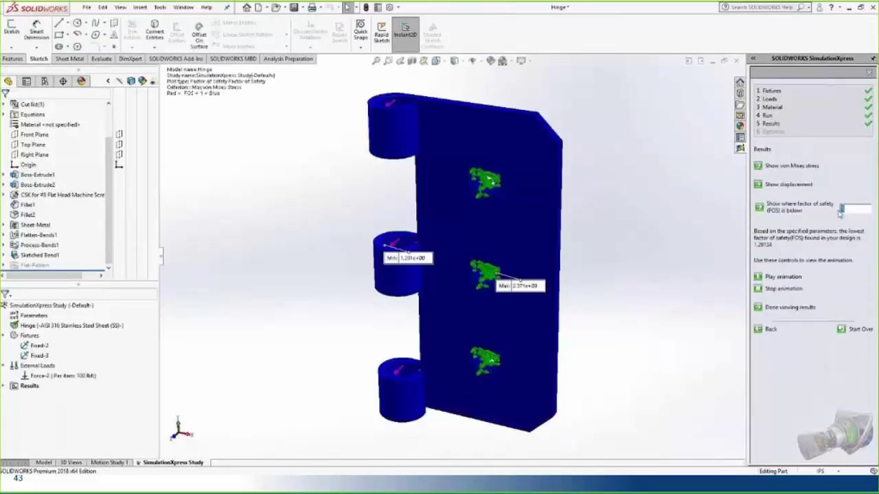
{"action": "type", "text": "2"}
{"action": "key", "text": "Return"}
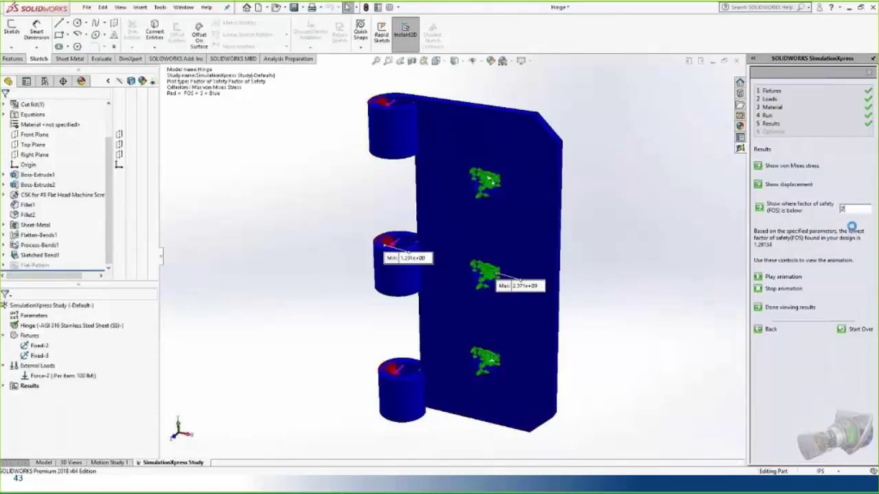
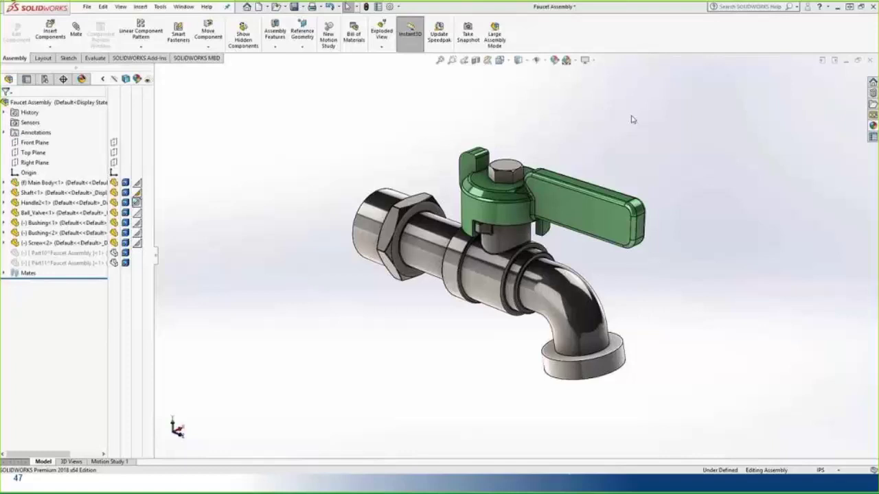
Step: Section the faucet assembly along the Right Plane to expose the ball valve and shaft
{"action": "key", "text": "ctrl+s"}
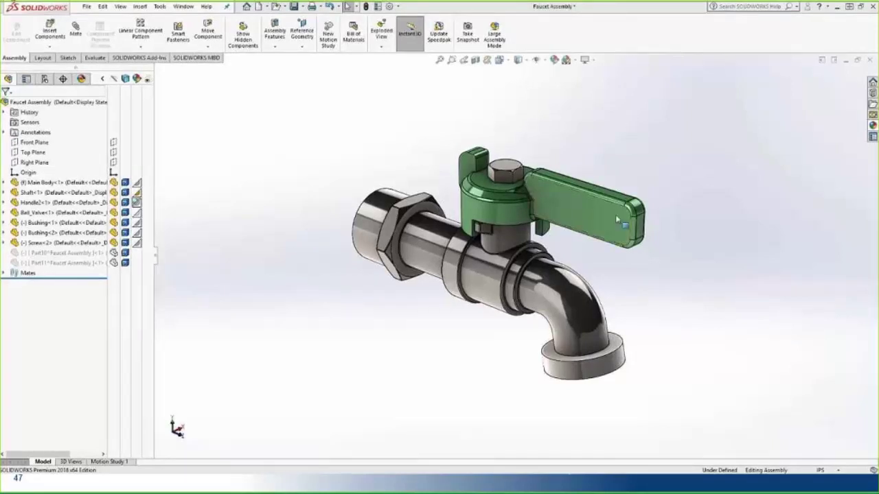
{"action": "left_click_drag", "start_coordinate": [617, 219], "coordinate": [645, 221]}
{"action": "key", "text": "Escape"}
{"action": "middle_click_drag", "start_coordinate": [646, 227], "coordinate": [637, 281]}
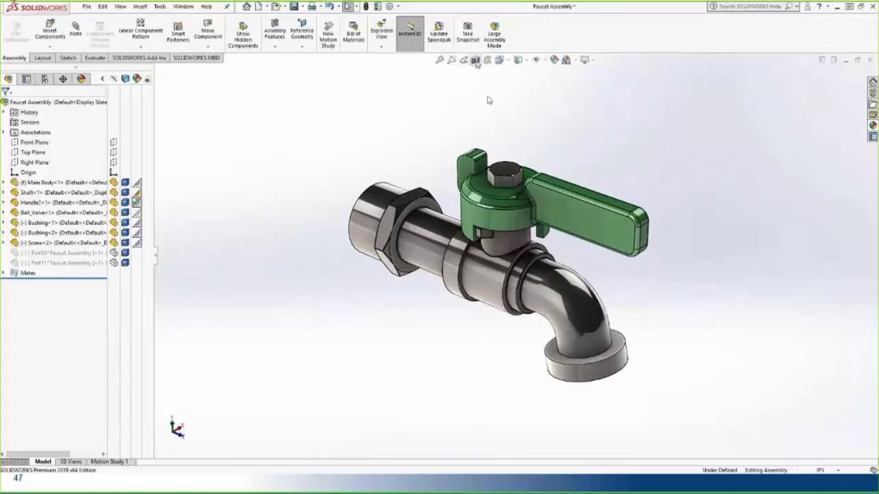
{"action": "left_click", "coordinate": [475, 61]}
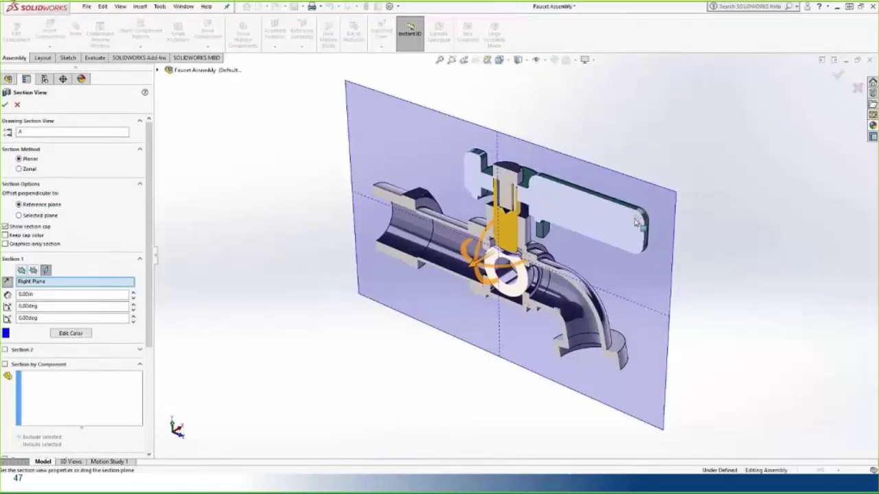
{"action": "left_click", "coordinate": [837, 74]}
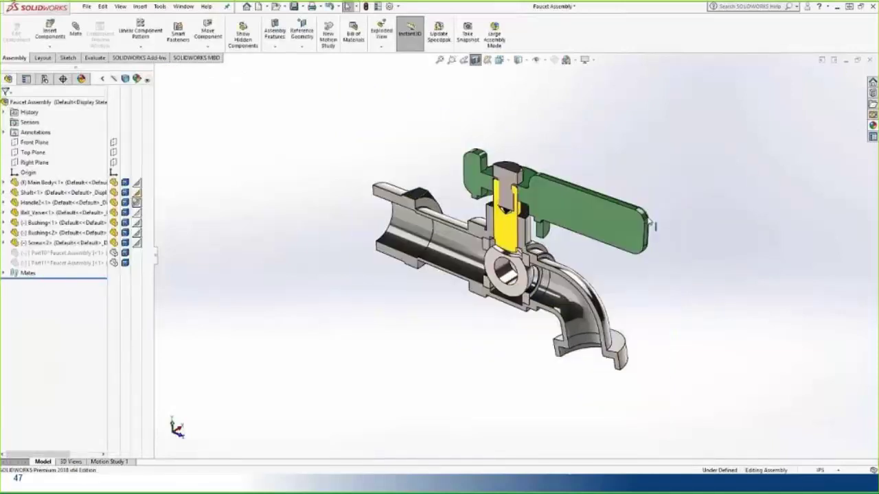
Step: Swing the handle around toward the inlet side and examine the turned ball valve in the sectioned faucet
{"action": "mouse_move", "coordinate": [648, 221]}
{"action": "left_mouse_down"}
{"action": "mouse_move", "coordinate": [642, 218]}
{"action": "mouse_move", "coordinate": [686, 157]}
{"action": "mouse_move", "coordinate": [520, 245]}
{"action": "mouse_move", "coordinate": [341, 232]}
{"action": "mouse_move", "coordinate": [700, 216]}
{"action": "mouse_move", "coordinate": [574, 263]}
{"action": "mouse_move", "coordinate": [495, 124]}
{"action": "mouse_move", "coordinate": [364, 251]}
{"action": "left_mouse_up"}
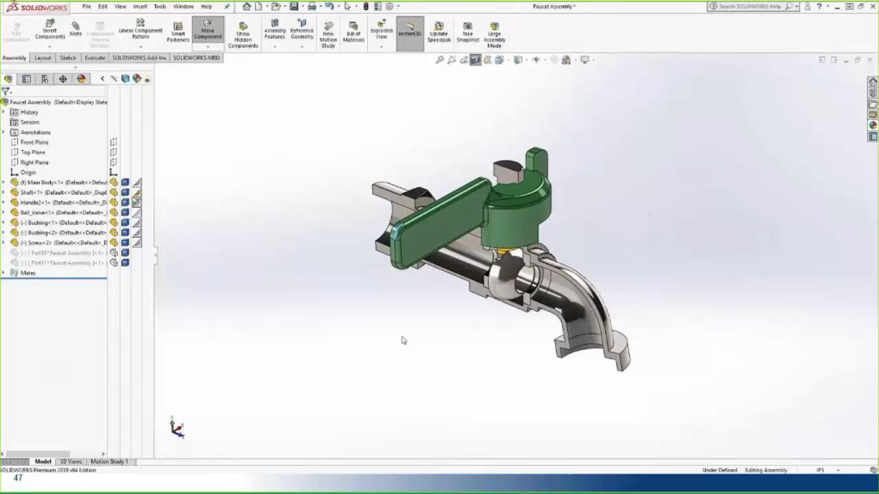
{"action": "middle_click_drag", "start_coordinate": [403, 340], "coordinate": [471, 323]}
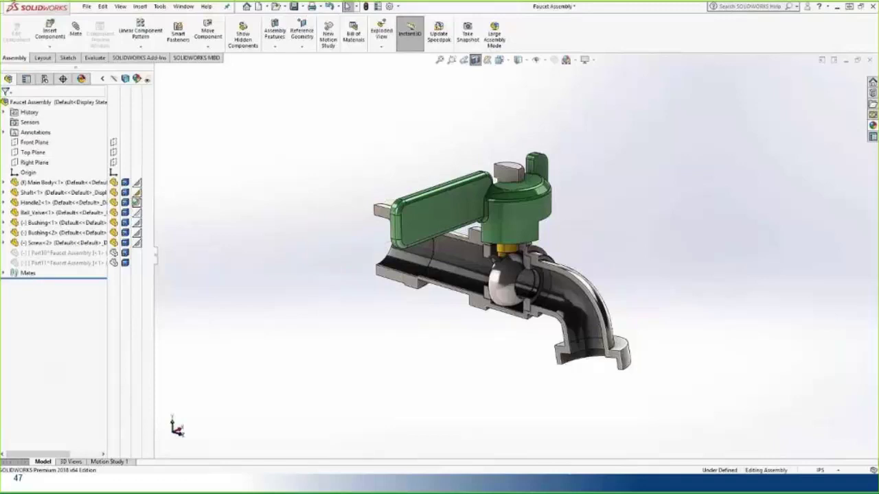
Step: Turn off the section view and swing the handle back over the spout
{"action": "left_click", "coordinate": [475, 60]}
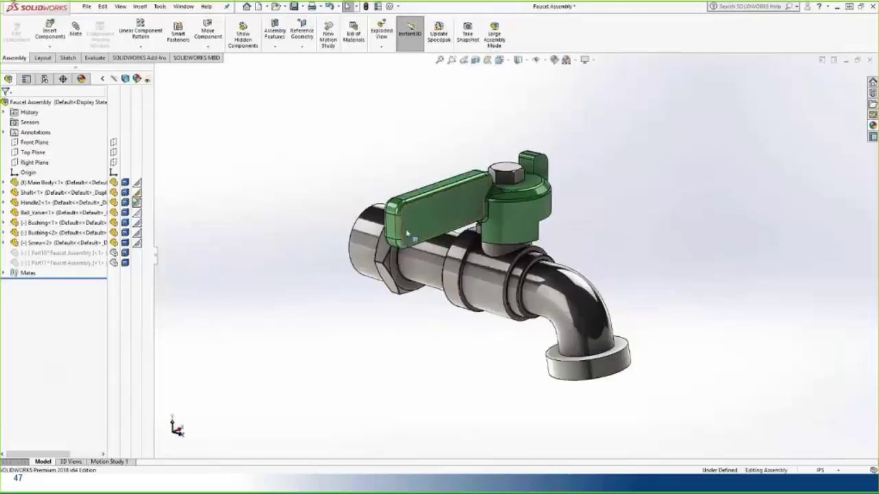
{"action": "left_click_drag", "start_coordinate": [407, 235], "coordinate": [683, 249]}
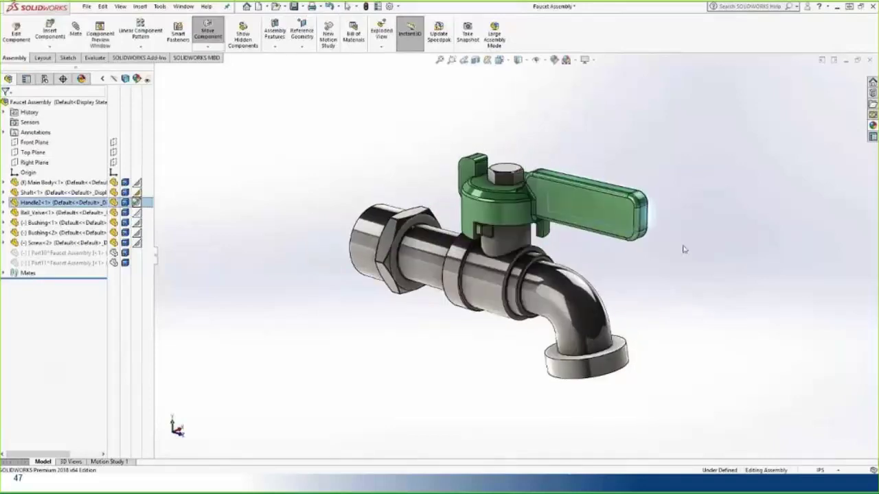
{"action": "key", "text": "Escape"}
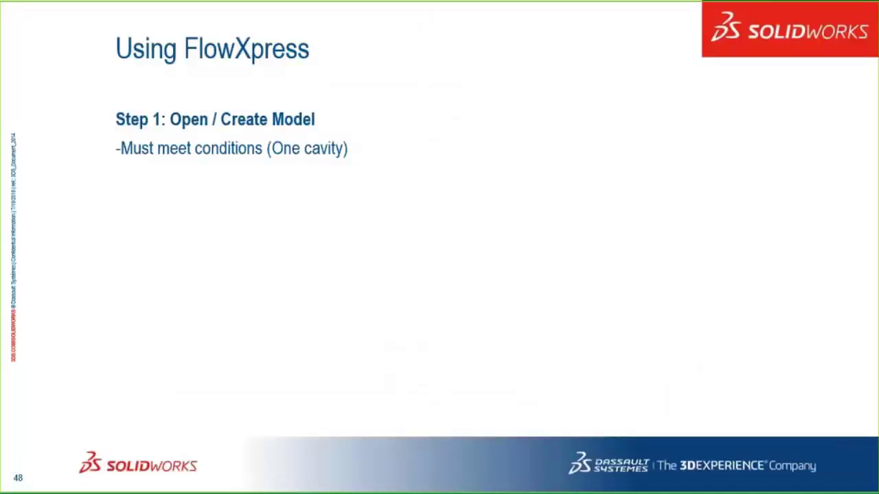
{"action": "key", "text": "Right"}
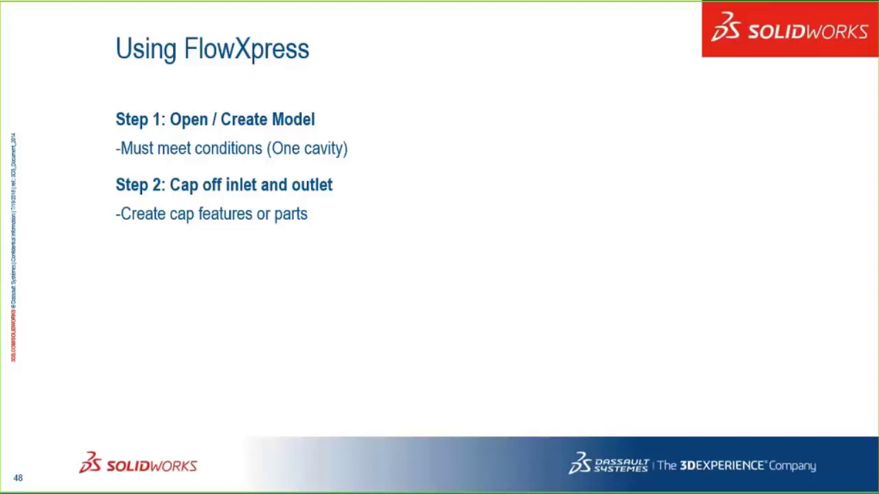
{"action": "key", "text": "Right"}
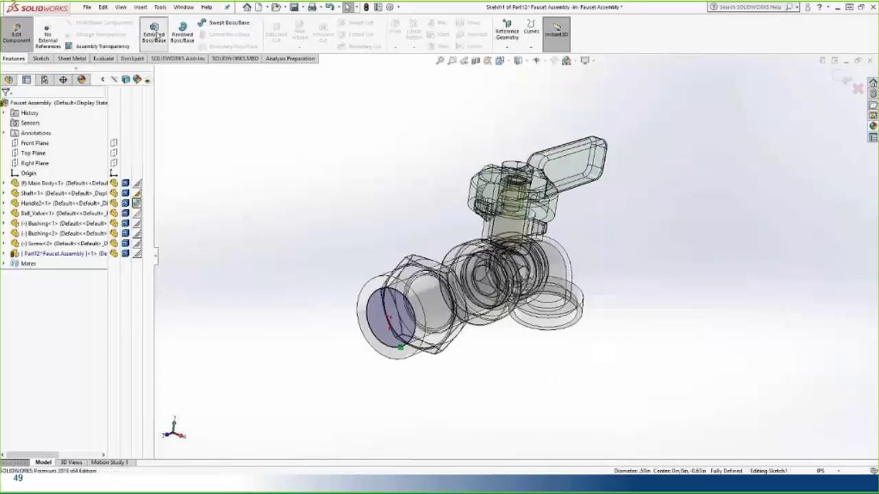
Step: Extrude the circular inlet sketch 0.05 in into the pipe as a cap and return to editing the assembly
{"action": "left_click", "coordinate": [155, 33]}
{"action": "left_click", "coordinate": [47, 193]}
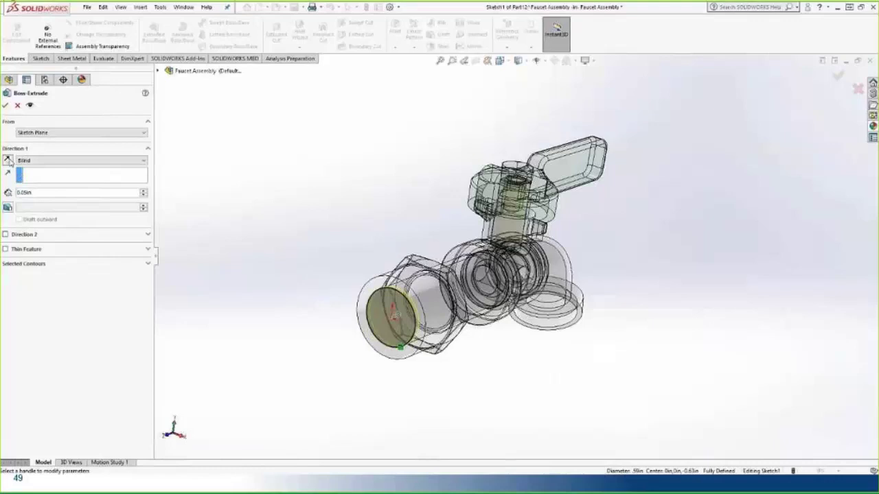
{"action": "left_click", "coordinate": [5, 105]}
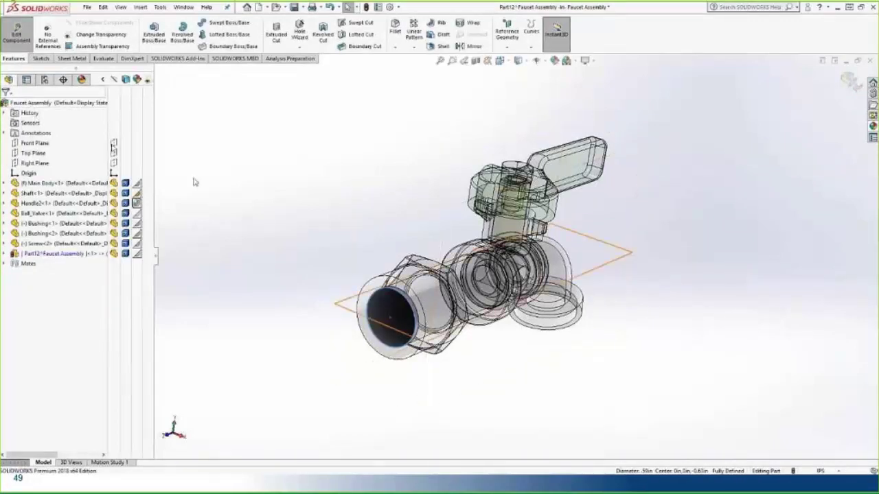
{"action": "left_click", "coordinate": [232, 199]}
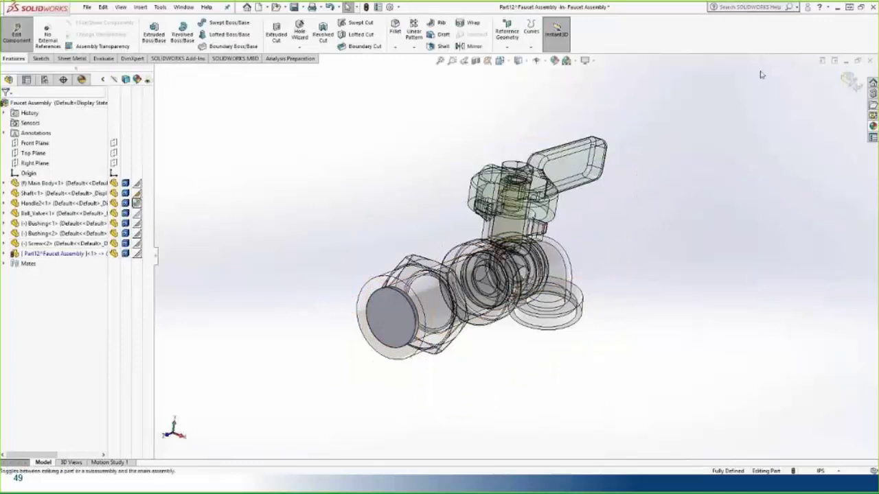
{"action": "left_click", "coordinate": [853, 81]}
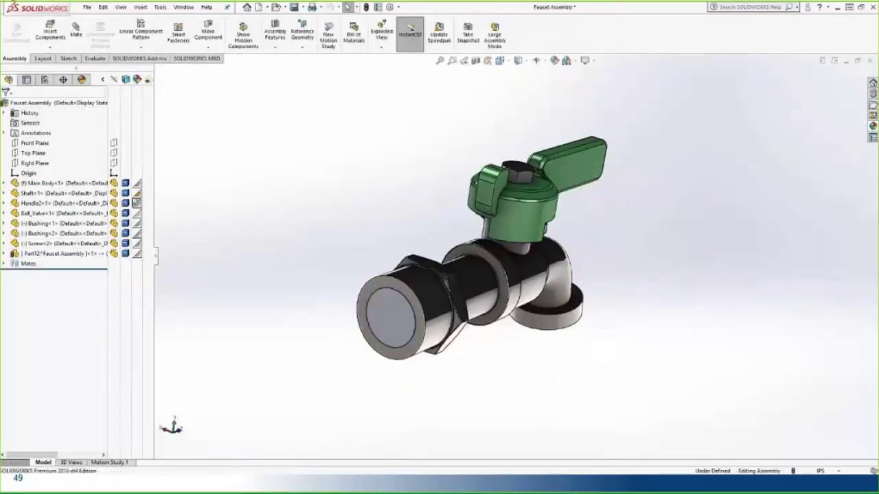
Step: Insert a new part on the spout's outlet face and convert the outlet's inner circular edge into its sketch
{"action": "middle_click_drag", "start_coordinate": [366, 220], "coordinate": [570, 221]}
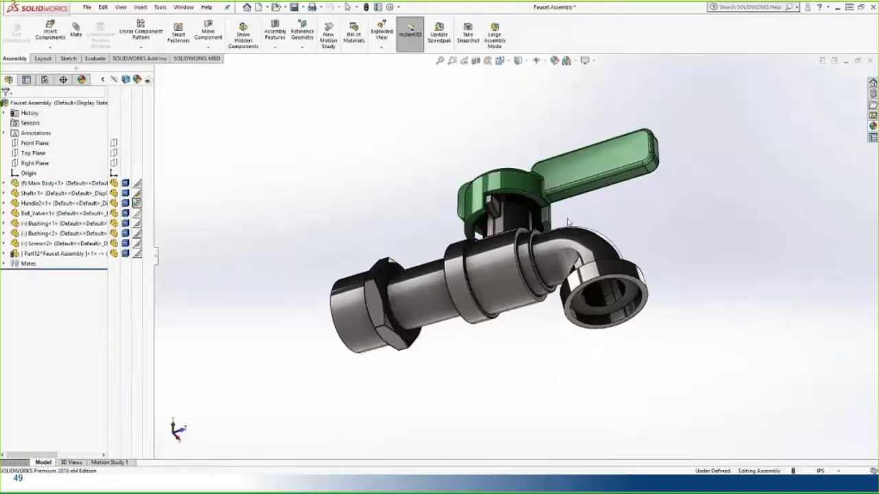
{"action": "left_click", "coordinate": [50, 47]}
{"action": "left_click", "coordinate": [60, 70]}
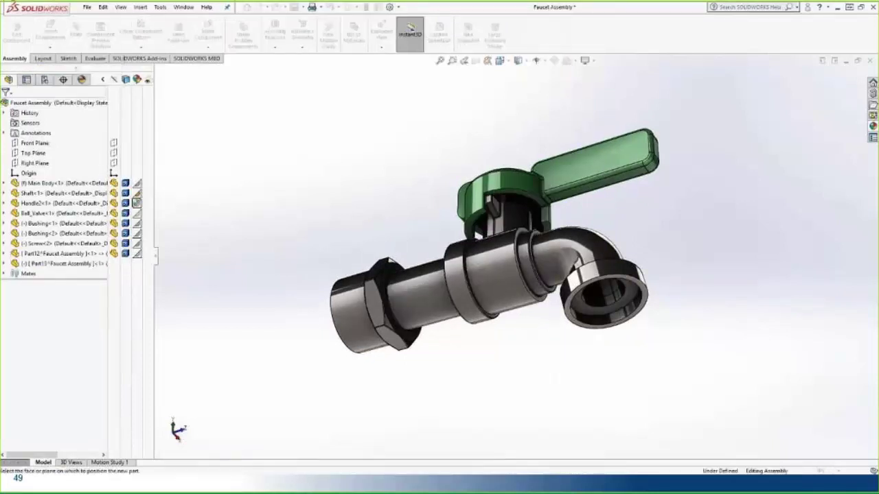
{"action": "left_click", "coordinate": [648, 302]}
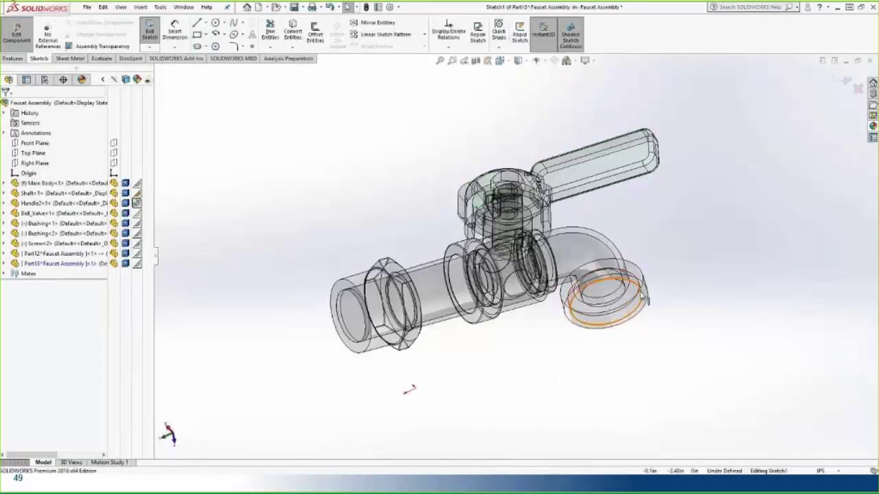
{"action": "left_click", "coordinate": [294, 31]}
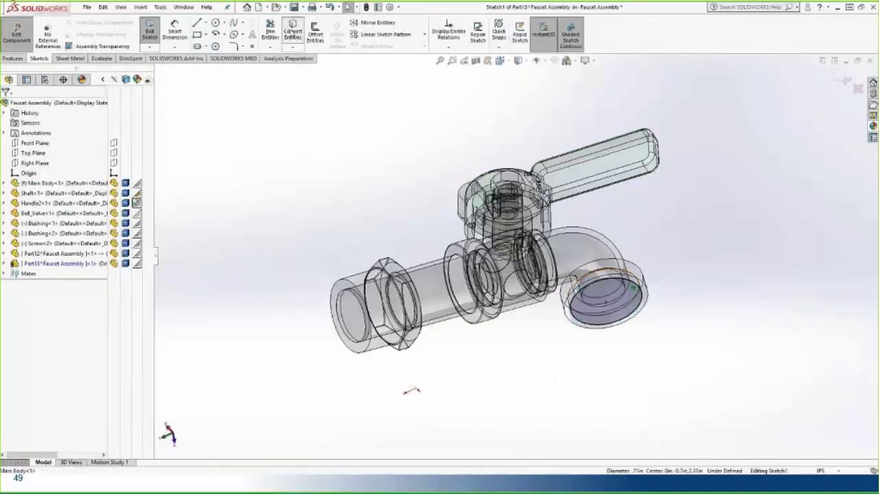
Step: Extrude the outlet circle 0.05 in with the direction reversed into the spout as a cap, and return to the assembly
{"action": "left_click", "coordinate": [20, 59]}
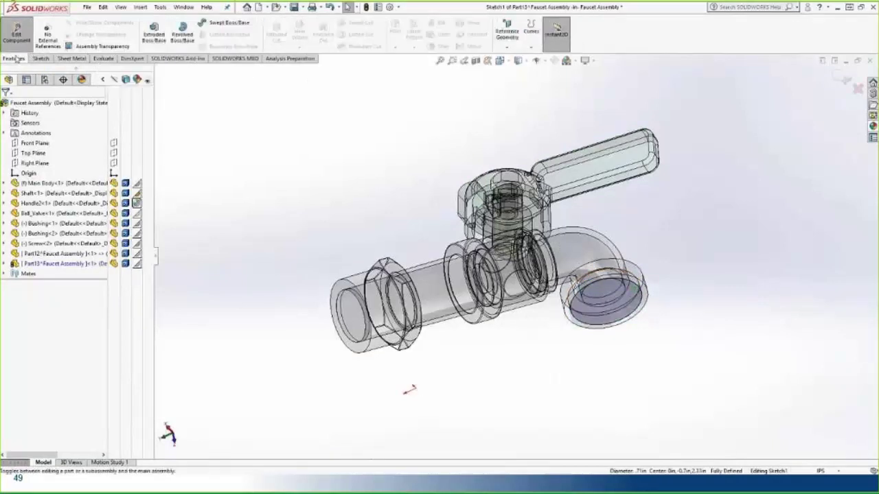
{"action": "left_click", "coordinate": [153, 33]}
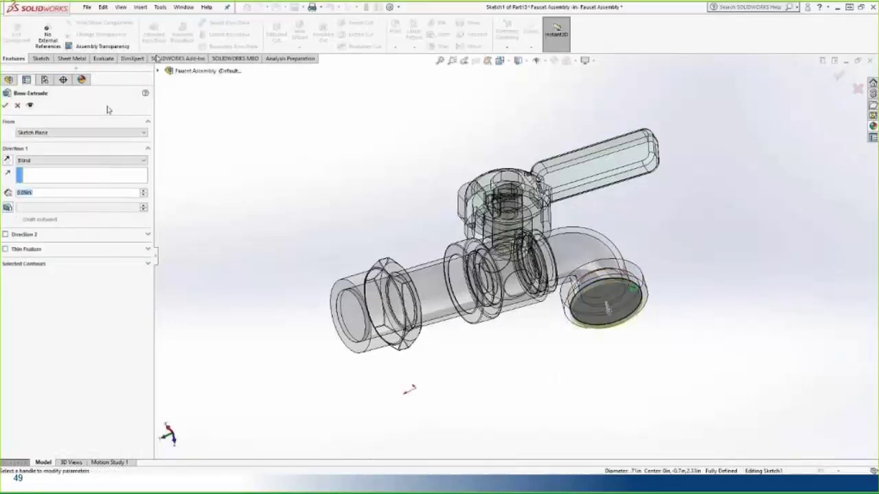
{"action": "left_click", "coordinate": [17, 105]}
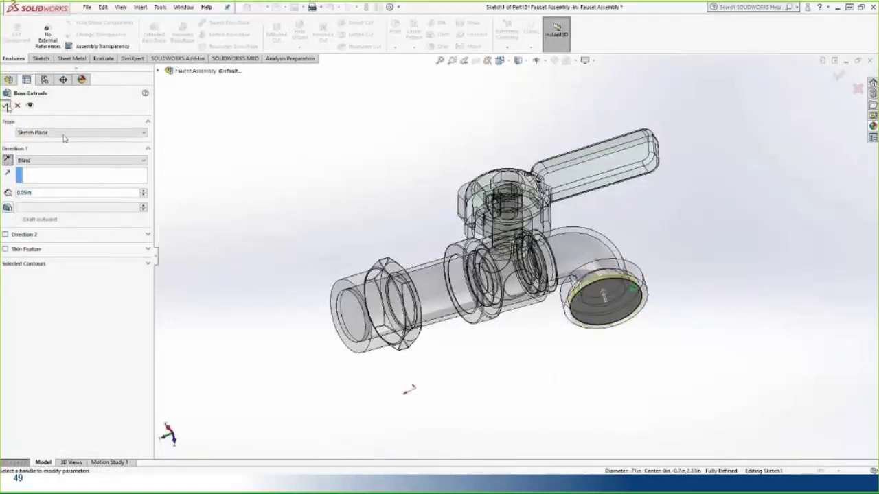
{"action": "left_click", "coordinate": [851, 81]}
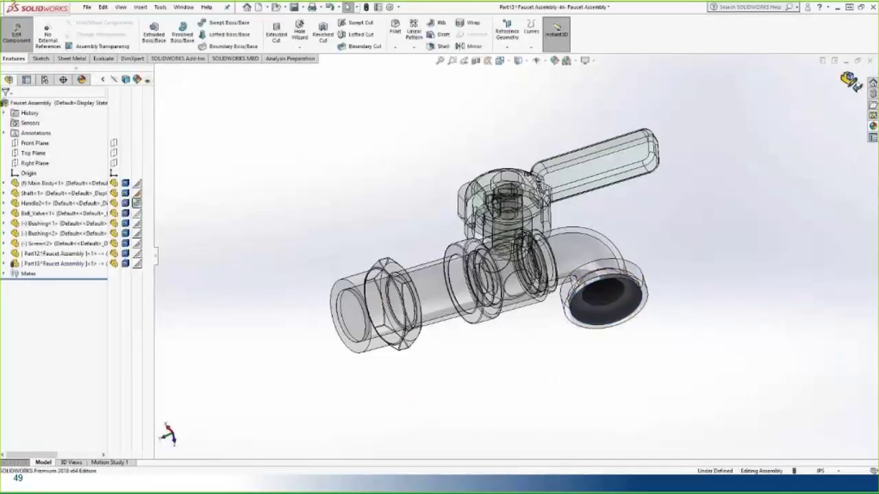
Step: Start a FloXpress analysis on the capped faucet assembly and run its geometry check
{"action": "middle_click_drag", "start_coordinate": [656, 103], "coordinate": [640, 241]}
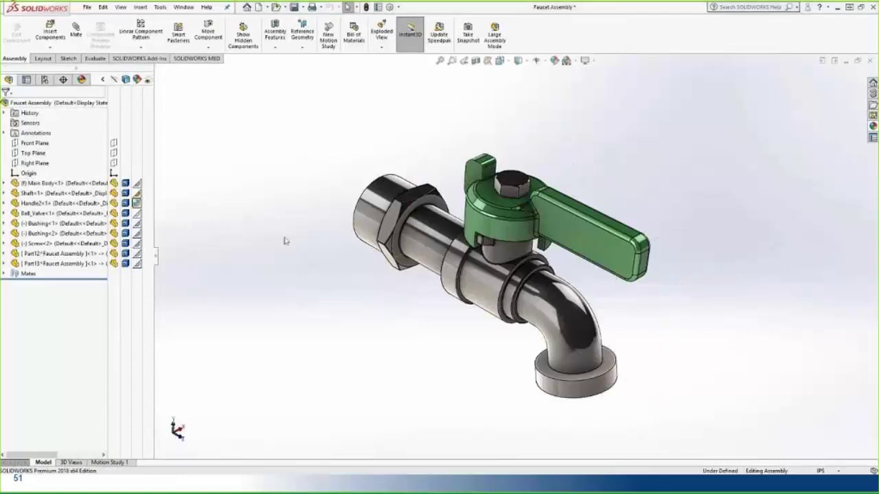
{"action": "left_click", "coordinate": [161, 8]}
{"action": "mouse_move", "coordinate": [272, 40]}
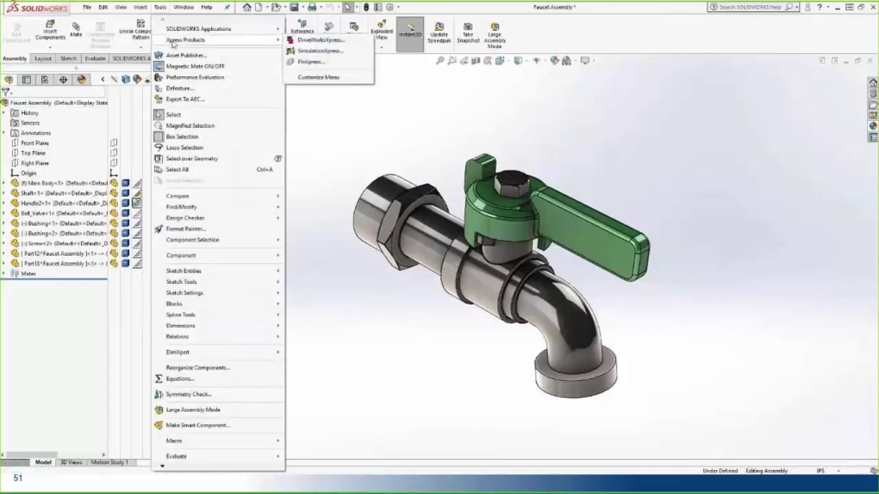
{"action": "left_click", "coordinate": [345, 64]}
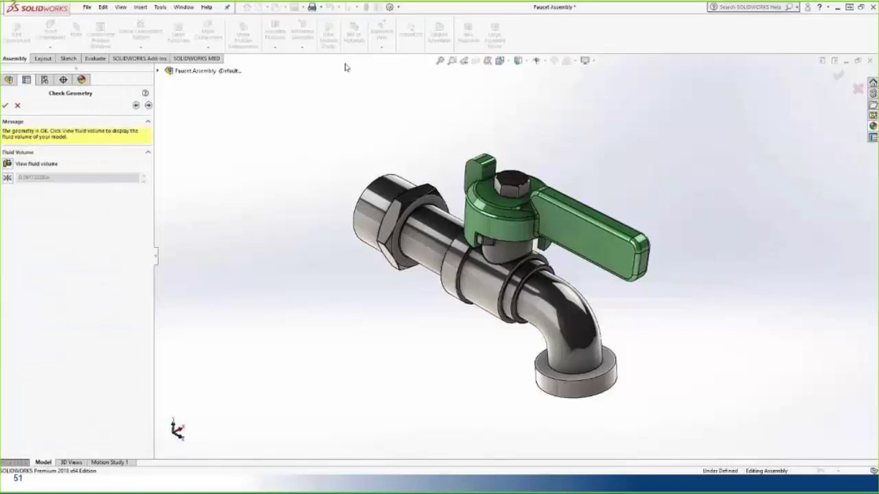
Step: Display the fluid volume found by the geometry check, and exit FloXpress without saving the virtual cap parts
{"action": "left_click", "coordinate": [136, 105]}
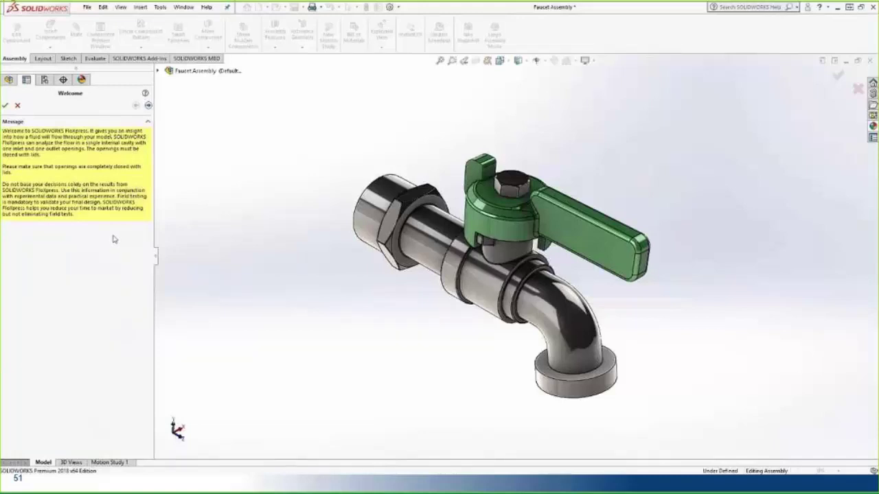
{"action": "left_click", "coordinate": [149, 106]}
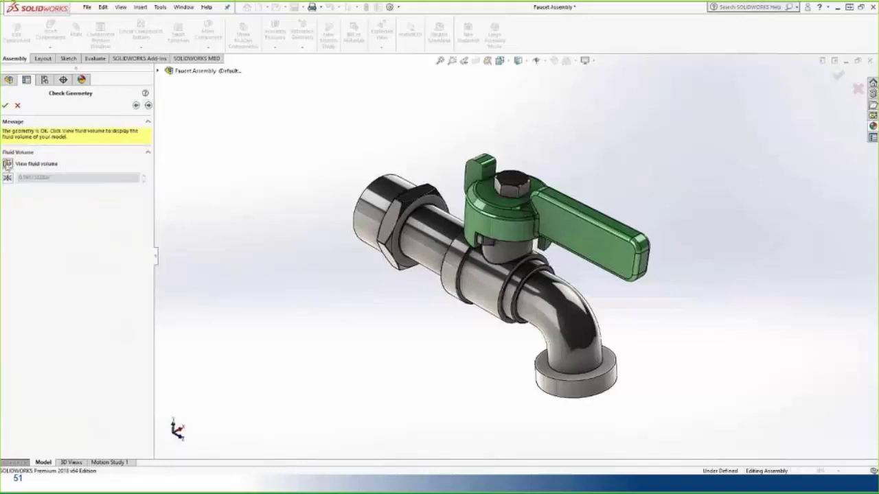
{"action": "left_click", "coordinate": [8, 164]}
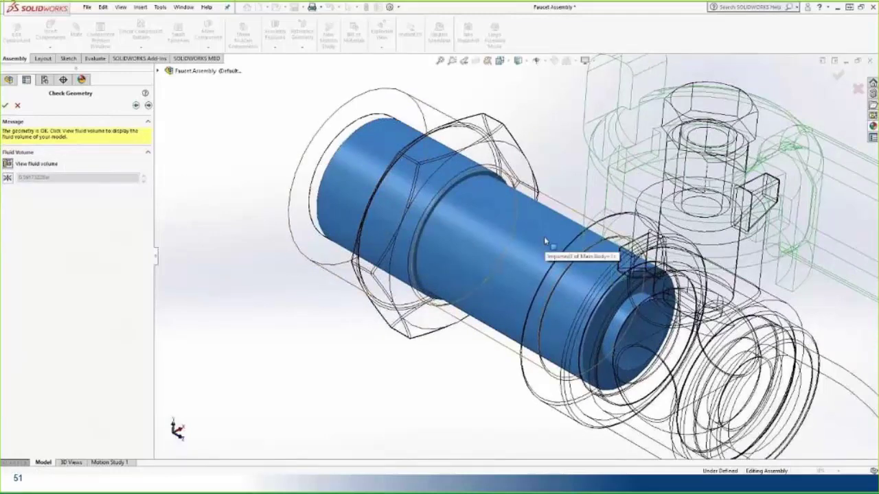
{"action": "mouse_move", "coordinate": [544, 237]}
{"action": "middle_mouse_down"}
{"action": "mouse_move", "coordinate": [522, 227]}
{"action": "mouse_move", "coordinate": [546, 237]}
{"action": "middle_mouse_up"}
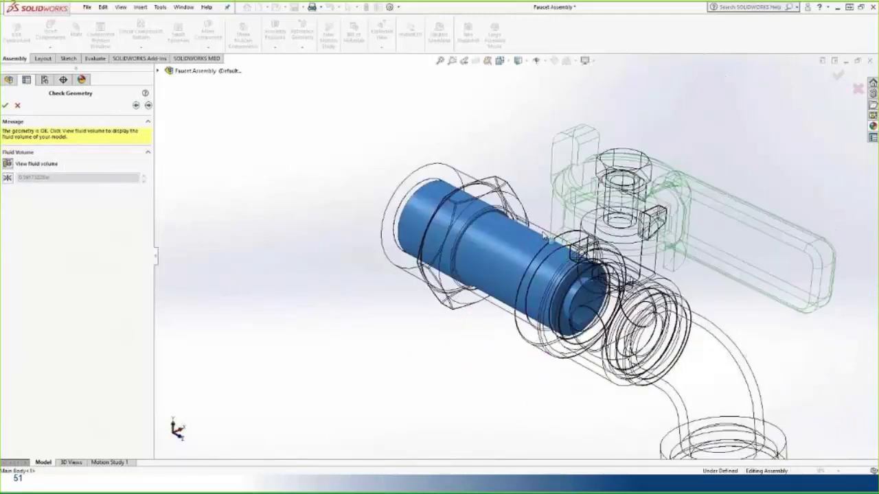
{"action": "scroll", "coordinate": [546, 237], "scroll_direction": "up", "scroll_amount": 1}
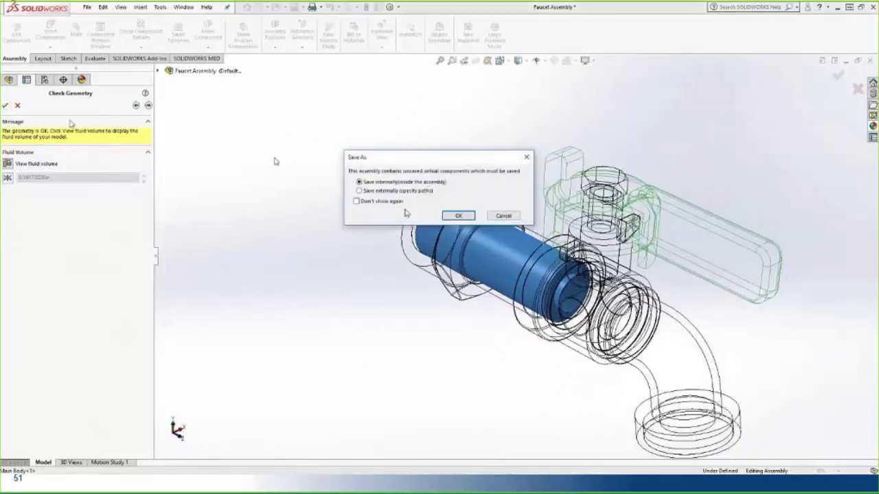
{"action": "left_click", "coordinate": [503, 216]}
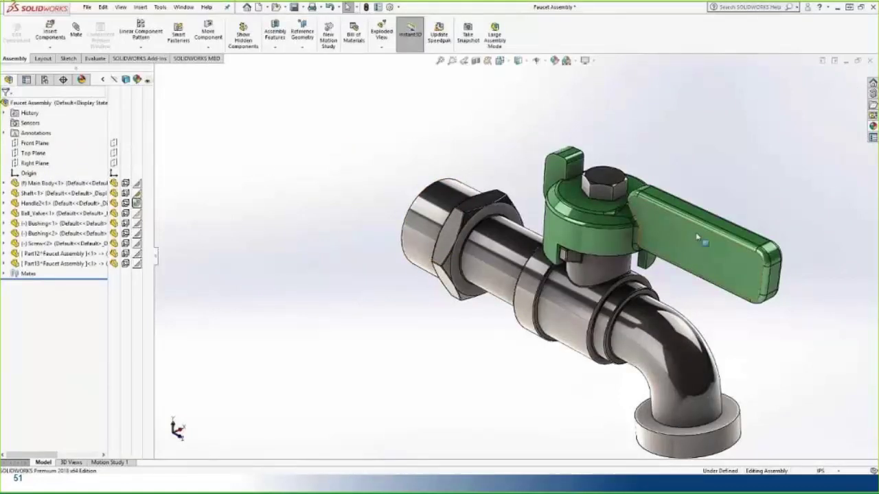
Step: Swing the faucet handle around over the inlet pipe, restart FloXpress, and display the fluid volume for this valve position
{"action": "left_click_drag", "start_coordinate": [699, 238], "coordinate": [319, 198]}
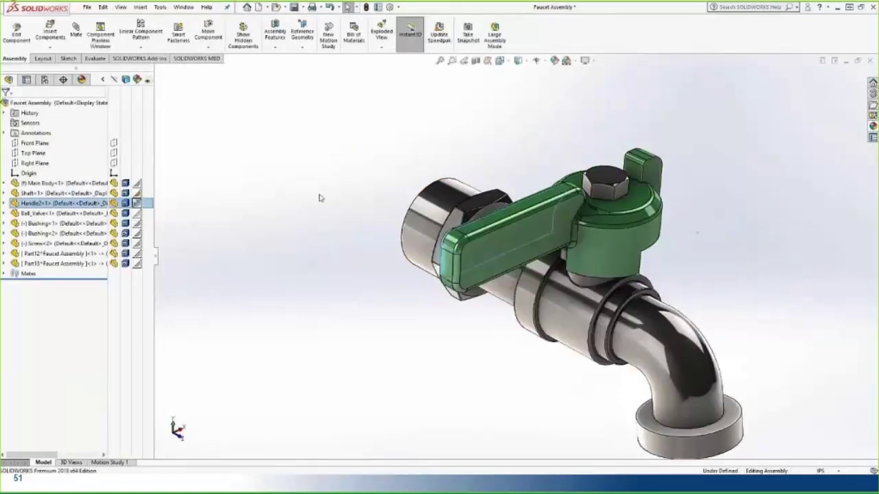
{"action": "left_click", "coordinate": [160, 7]}
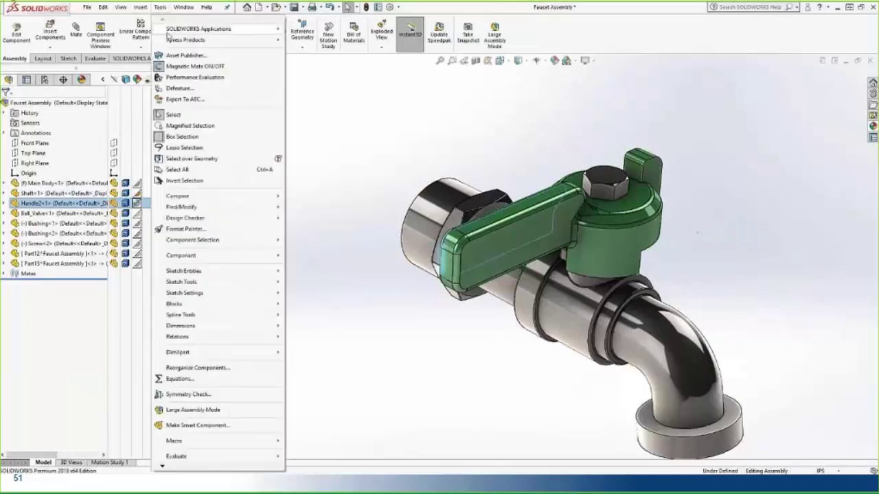
{"action": "mouse_move", "coordinate": [199, 29]}
{"action": "left_click", "coordinate": [319, 63]}
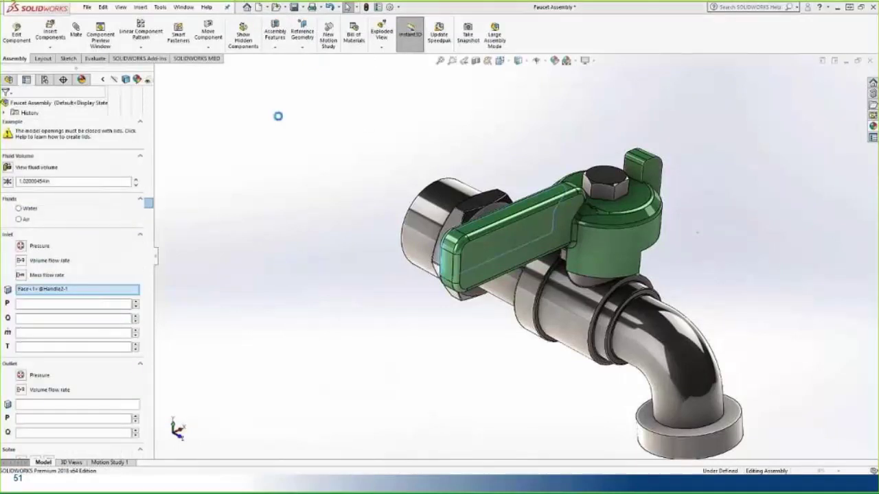
{"action": "left_click", "coordinate": [10, 165]}
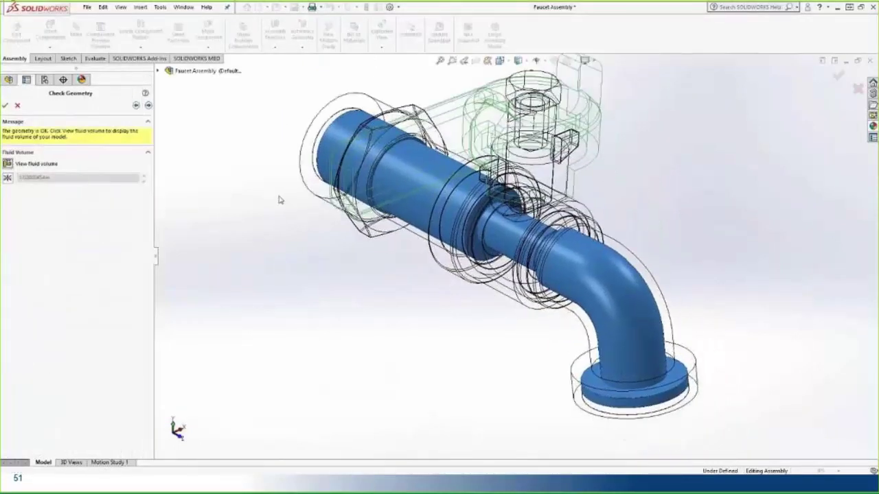
{"action": "middle_click_drag", "start_coordinate": [279, 199], "coordinate": [267, 184]}
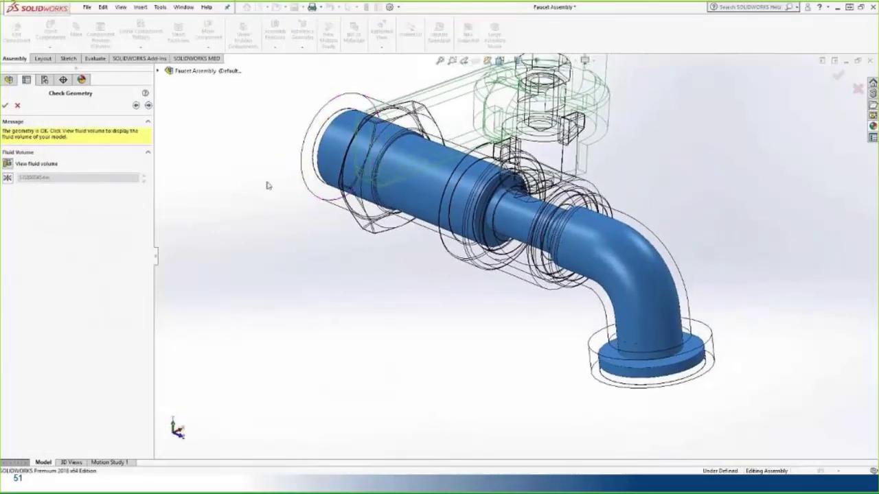
Step: Choose water as the fluid flowing through the faucet and continue to the inlet conditions
{"action": "left_click", "coordinate": [148, 105]}
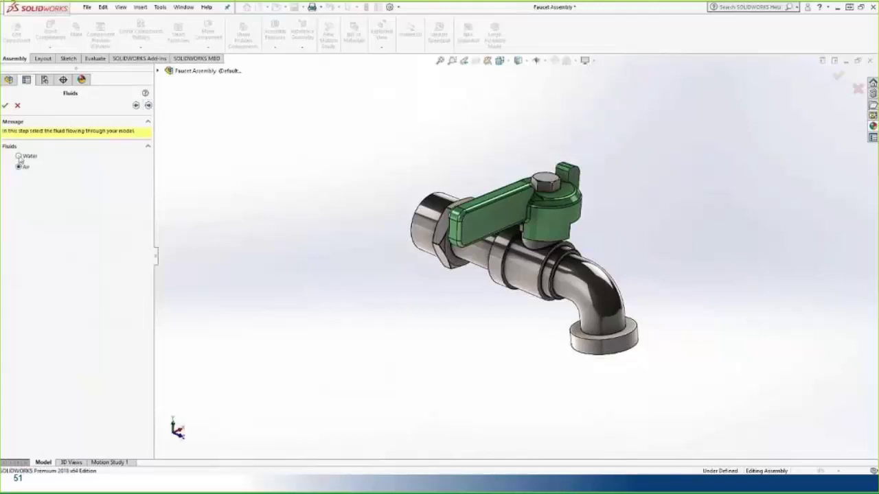
{"action": "left_click", "coordinate": [149, 106]}
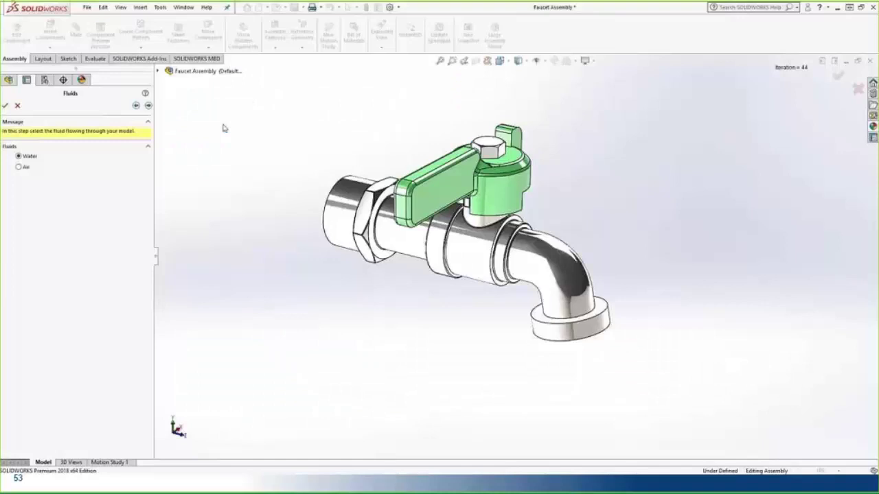
{"action": "left_click", "coordinate": [148, 105]}
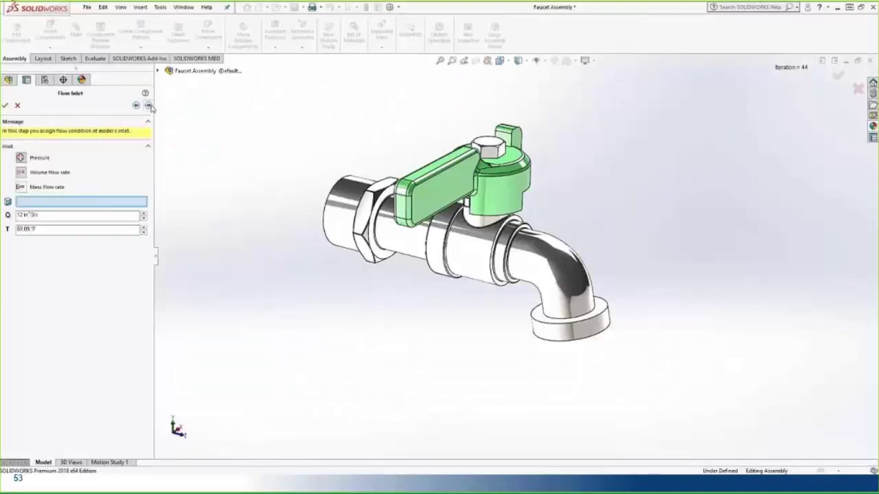
Step: Define the inlet condition as a volume flow rate of 12 in^3/s
{"action": "left_click", "coordinate": [21, 175]}
{"action": "left_click", "coordinate": [21, 187]}
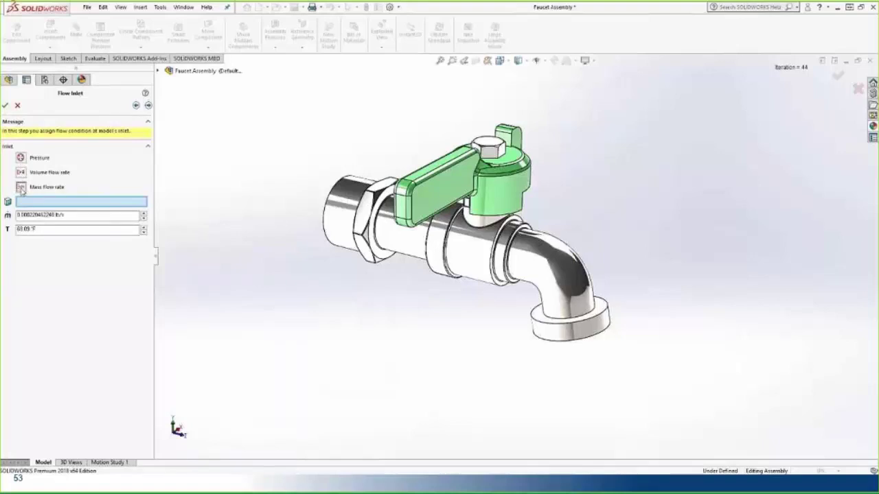
{"action": "left_click", "coordinate": [20, 172]}
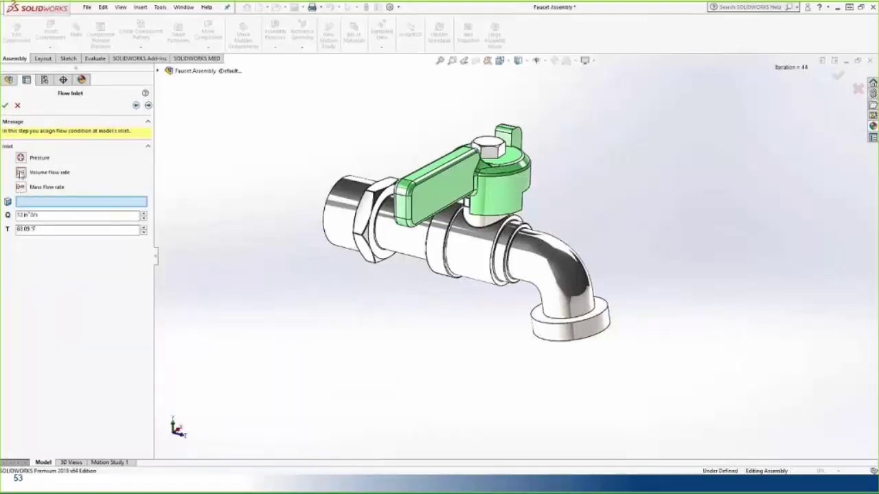
{"action": "double_click", "coordinate": [19, 215]}
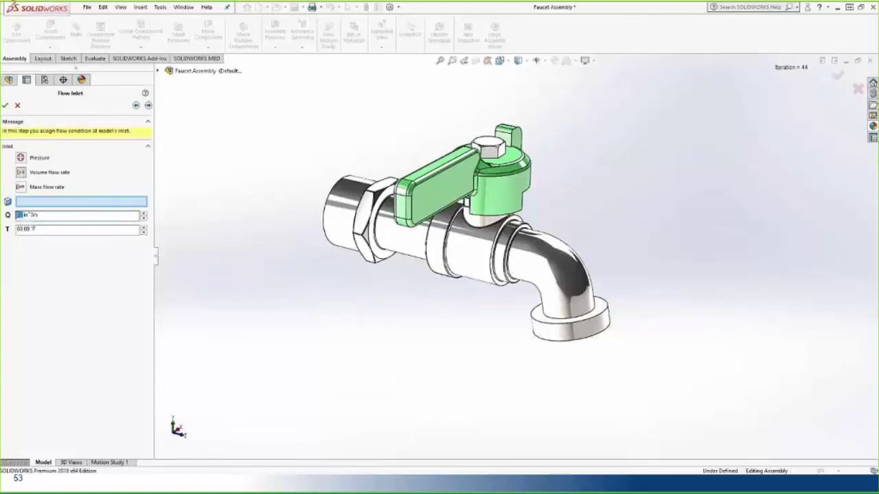
{"action": "type", "text": "15"}
{"action": "key", "text": "Return"}
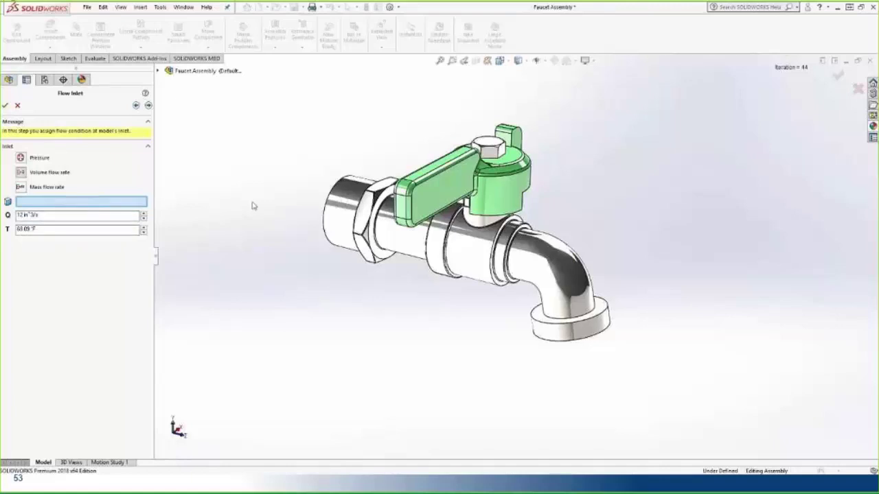
Step: Hide the Main Body component and assign the inlet flow condition to the inner face of the inlet cap
{"action": "key", "text": "c"}
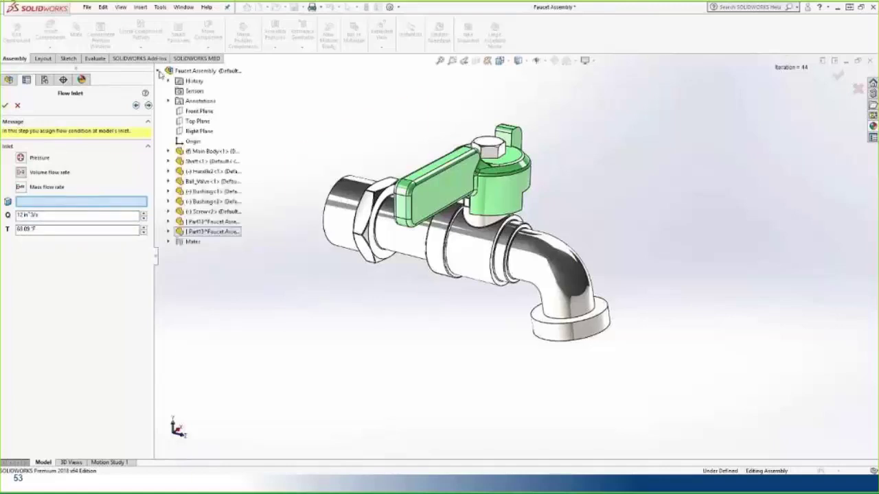
{"action": "right_click", "coordinate": [198, 153]}
{"action": "left_click", "coordinate": [215, 169]}
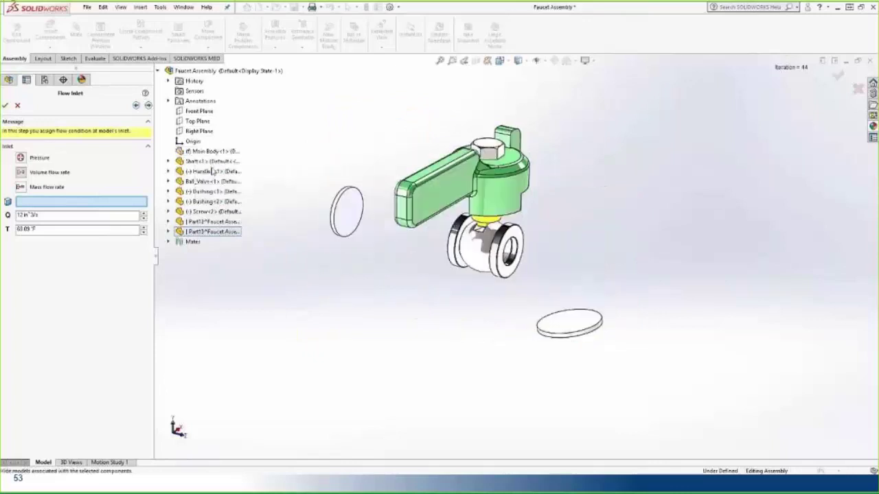
{"action": "left_click", "coordinate": [355, 209]}
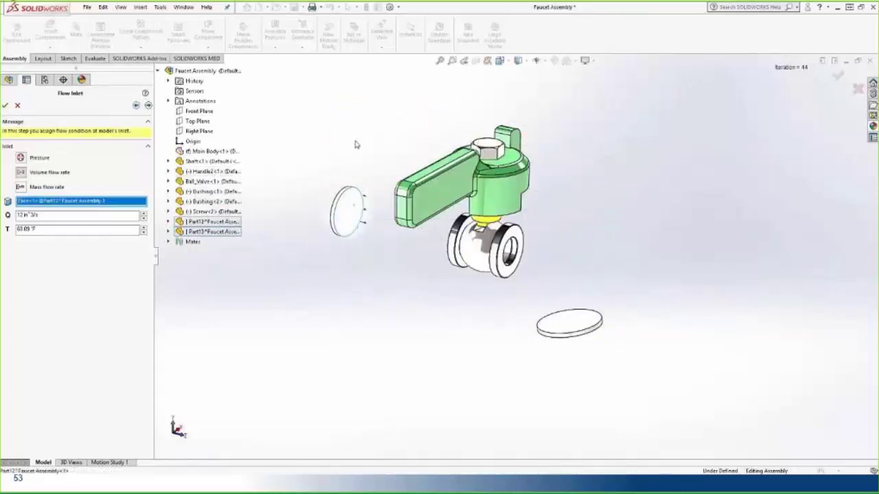
Step: Assign a pressure outlet condition of 14.6959473 lbf/in^2 to the inner face of the outlet cap
{"action": "left_click", "coordinate": [148, 105]}
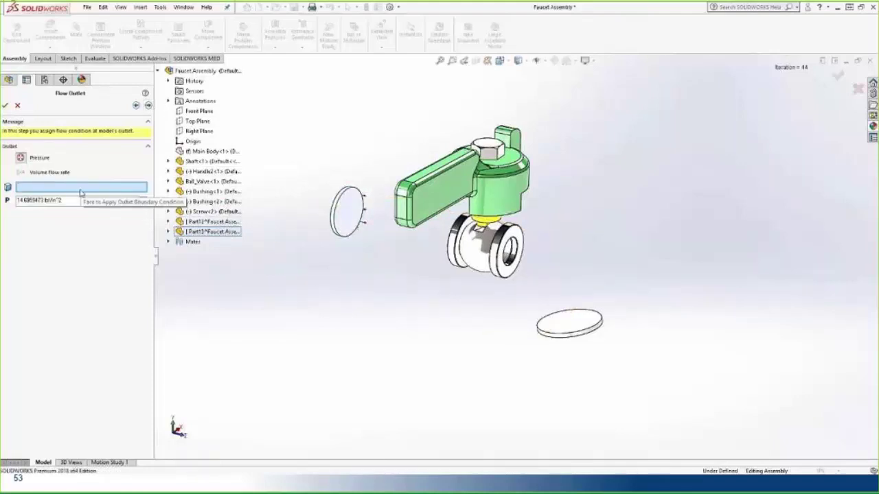
{"action": "left_click", "coordinate": [581, 328]}
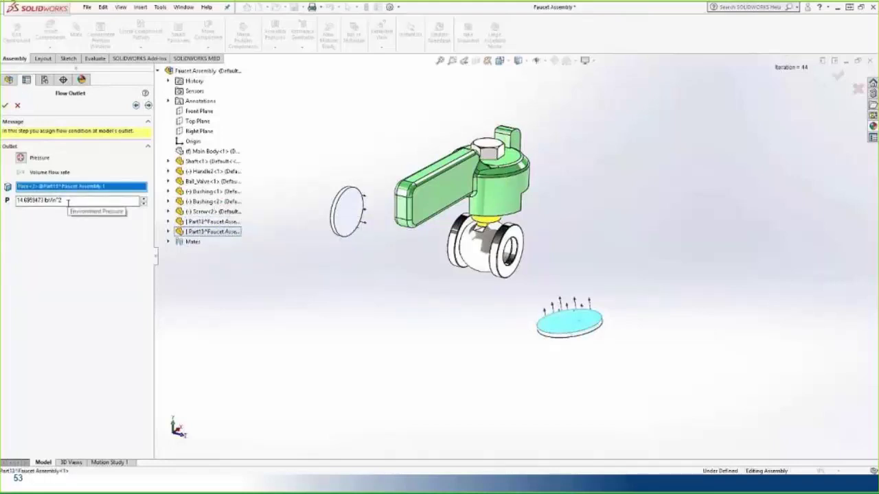
{"action": "left_click", "coordinate": [148, 106]}
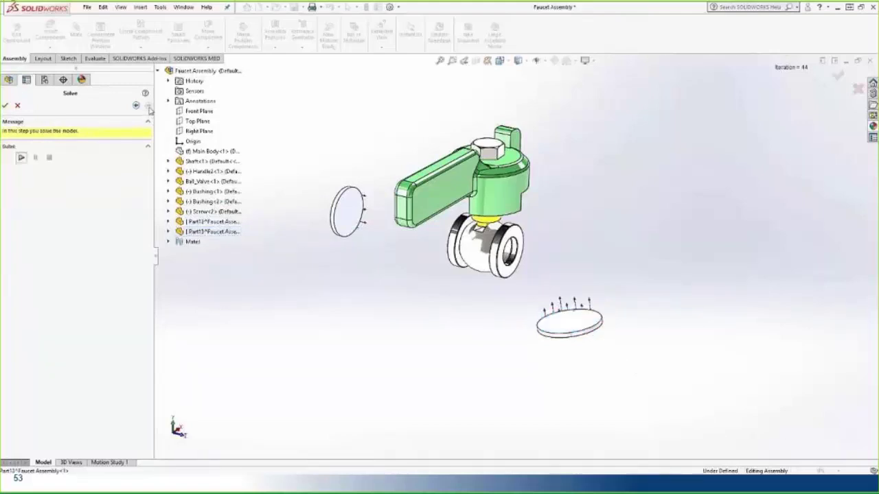
Step: Show the Main Body component again and solve the FloXpress flow model
{"action": "right_click", "coordinate": [198, 152]}
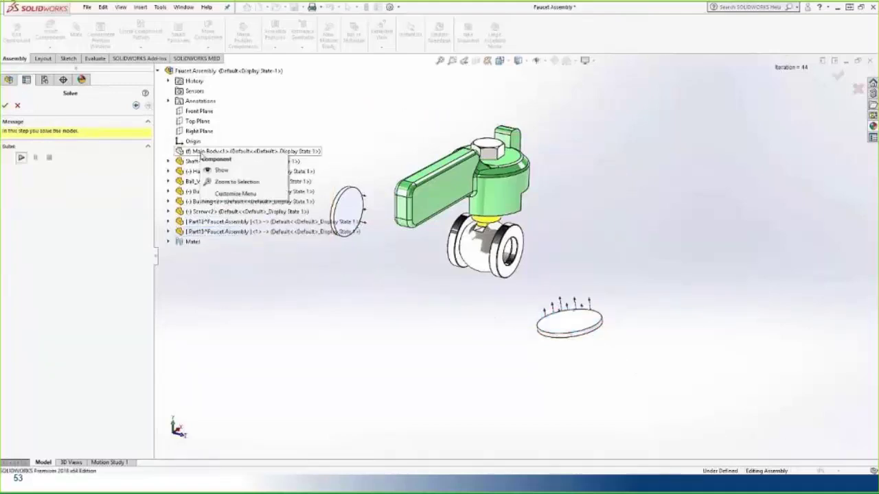
{"action": "left_click", "coordinate": [219, 170]}
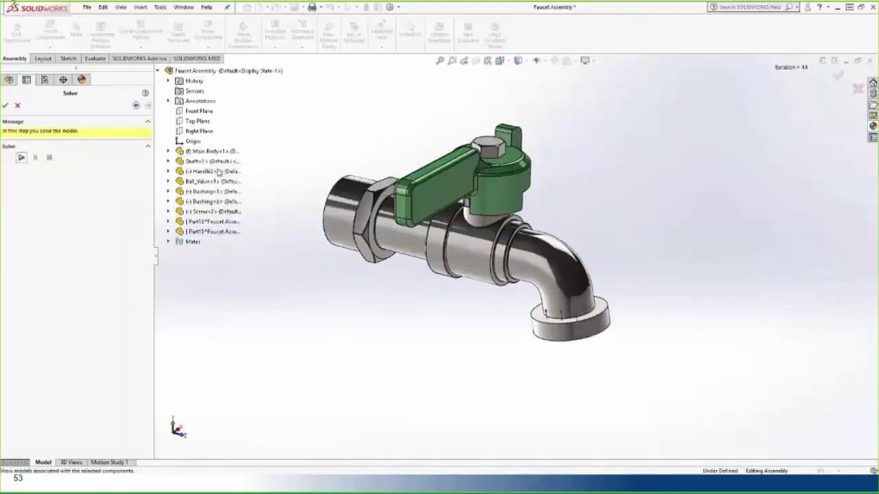
{"action": "left_click", "coordinate": [24, 158]}
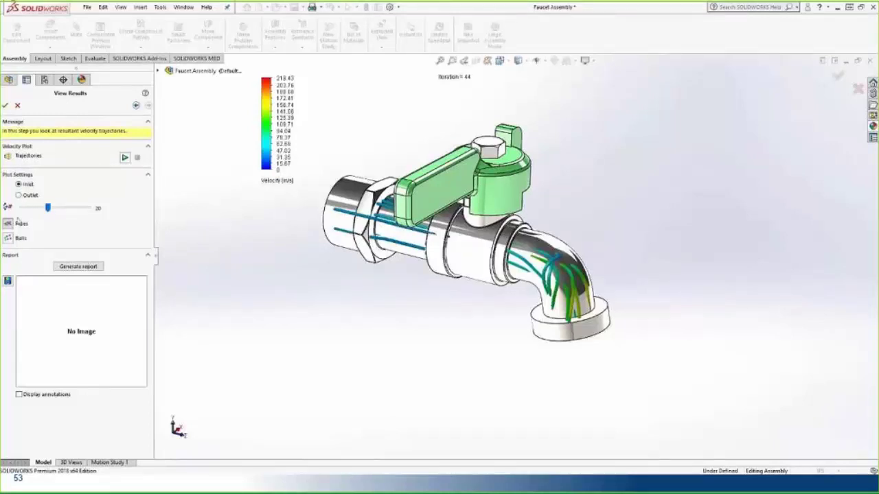
Step: Hide the Main Body component and inspect the velocity trajectories through the valve and spout up close
{"action": "left_click", "coordinate": [9, 81]}
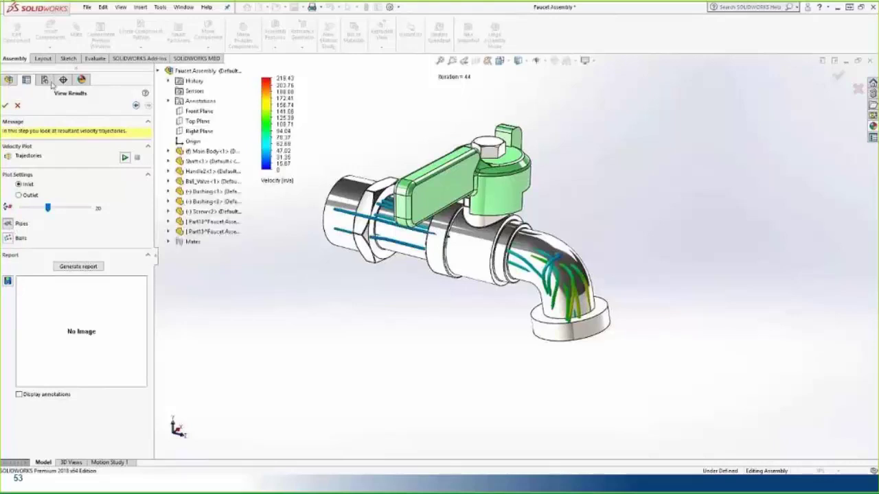
{"action": "right_click", "coordinate": [208, 152]}
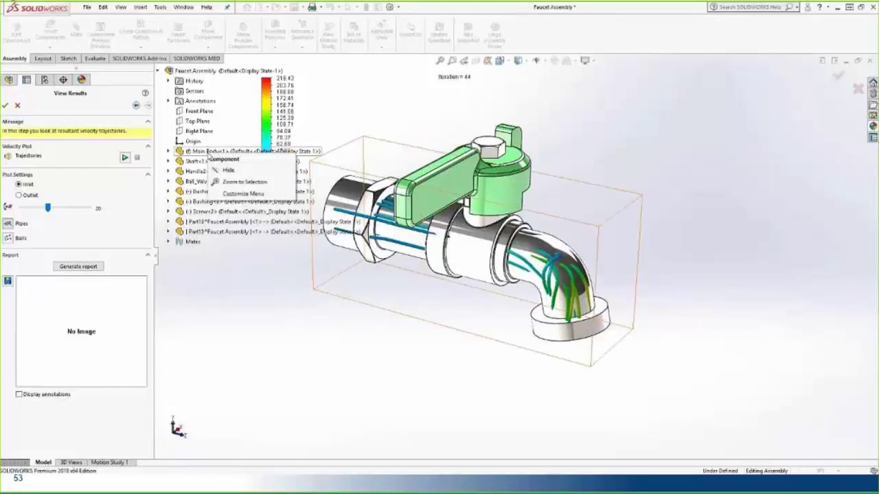
{"action": "left_click", "coordinate": [228, 170]}
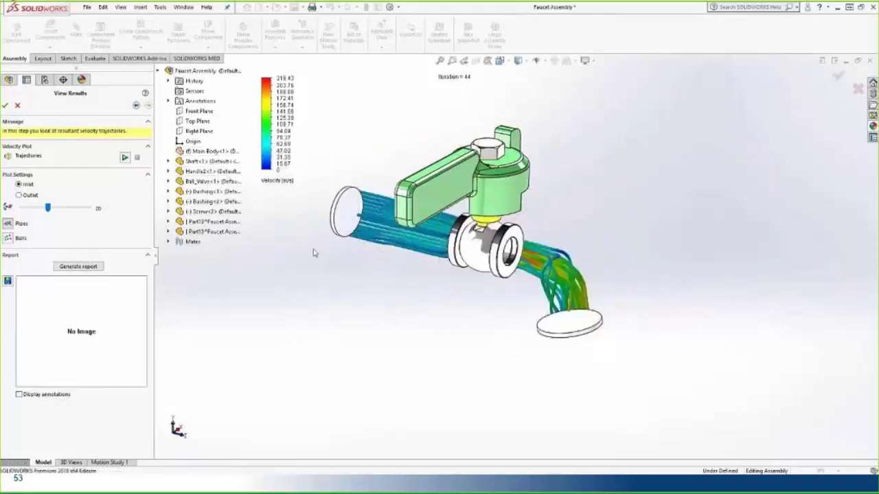
{"action": "middle_click_drag", "start_coordinate": [361, 296], "coordinate": [341, 316]}
{"action": "scroll", "coordinate": [454, 304], "scroll_direction": "down", "scroll_amount": 4}
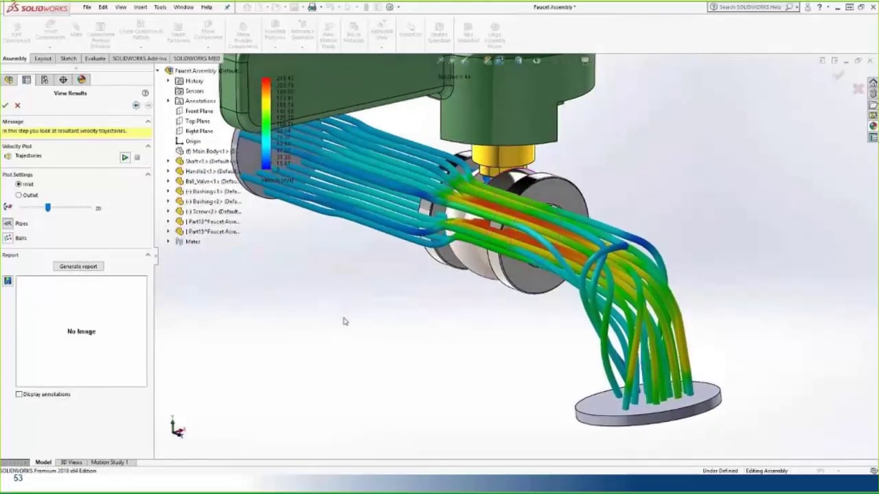
{"action": "key", "text": "ctrl+7"}
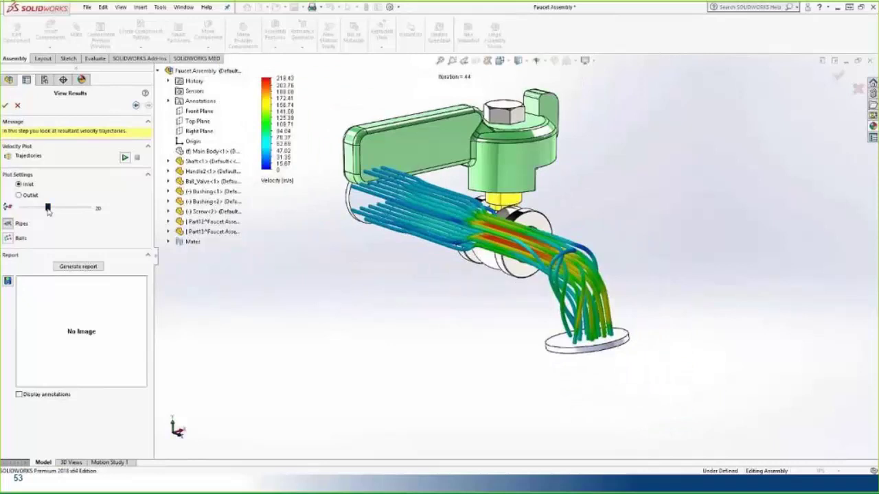
Step: Set the number of inlet trajectories to 44 and display them as balls
{"action": "mouse_move", "coordinate": [48, 207]}
{"action": "left_mouse_down"}
{"action": "mouse_move", "coordinate": [73, 209]}
{"action": "mouse_move", "coordinate": [30, 212]}
{"action": "left_mouse_up"}
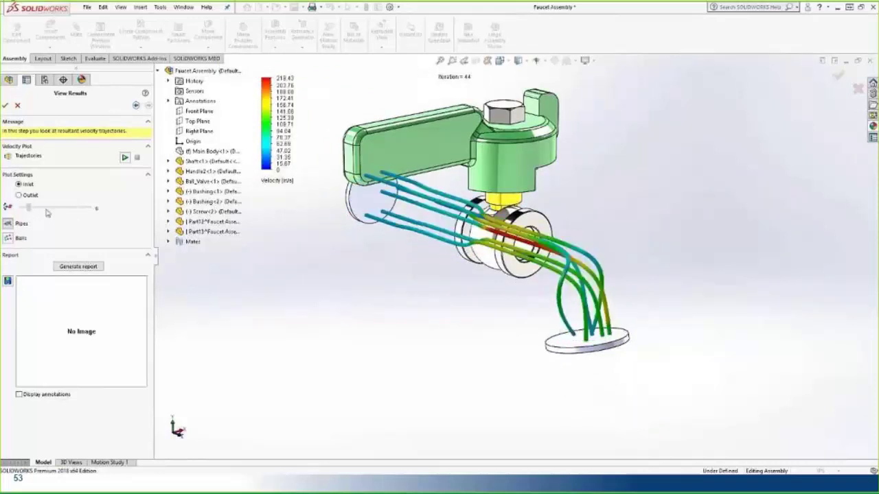
{"action": "left_click", "coordinate": [81, 208]}
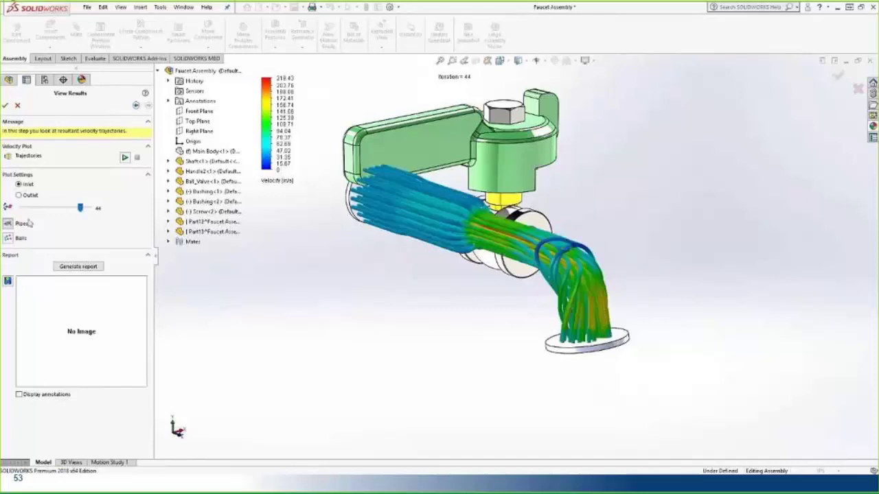
{"action": "left_click", "coordinate": [8, 238]}
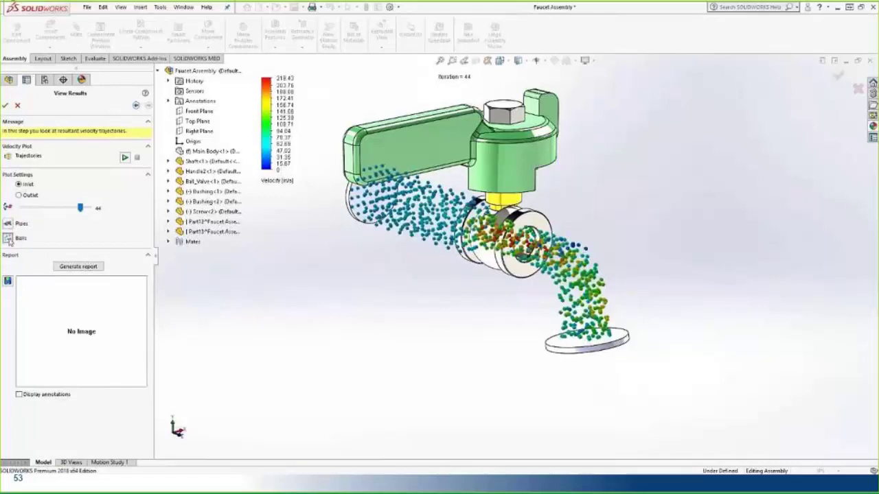
Step: Set the number of trajectories to 35 and keep the inlet as their starting location
{"action": "left_click_drag", "start_coordinate": [80, 208], "coordinate": [67, 208]}
{"action": "mouse_move", "coordinate": [257, 258]}
{"action": "middle_mouse_down"}
{"action": "mouse_move", "coordinate": [371, 263]}
{"action": "mouse_move", "coordinate": [269, 254]}
{"action": "middle_mouse_up"}
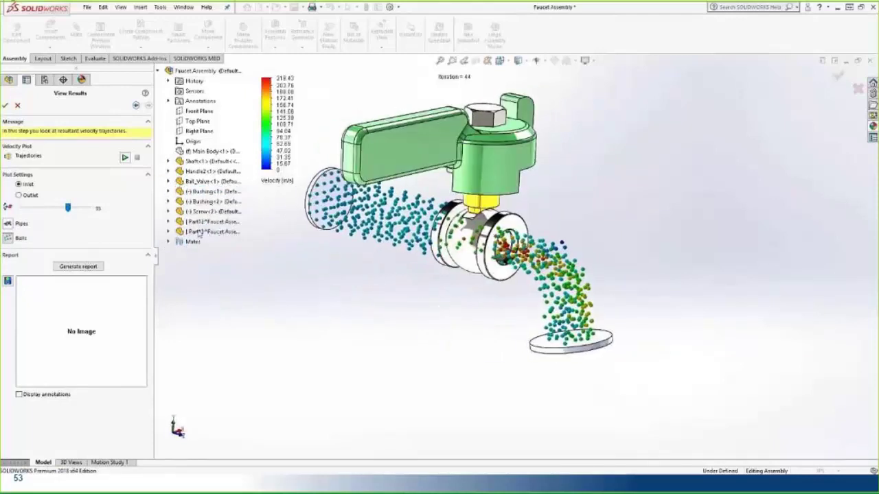
{"action": "left_click", "coordinate": [19, 195]}
{"action": "left_click", "coordinate": [20, 186]}
Step: Play and stop the velocity trajectory animation as balls, switch the display to pipes, and run the animation again
{"action": "left_click", "coordinate": [125, 158]}
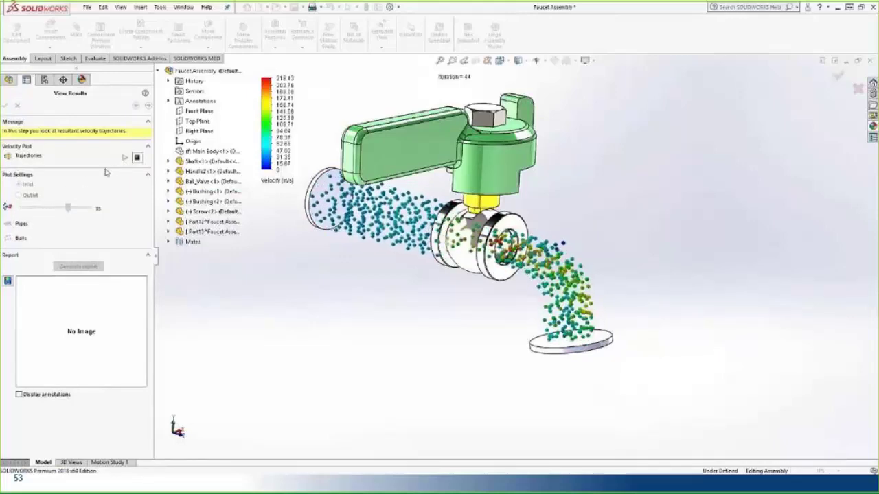
{"action": "left_click", "coordinate": [136, 158]}
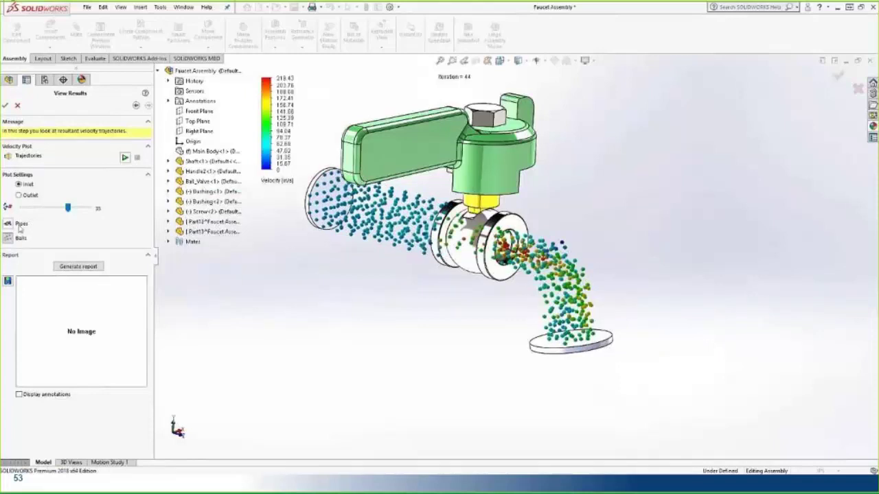
{"action": "left_click", "coordinate": [125, 157]}
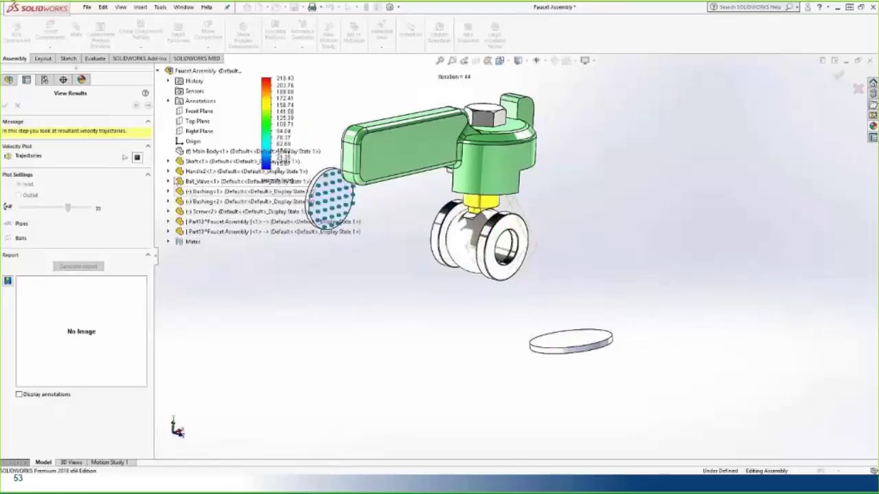
{"action": "left_click", "coordinate": [138, 158]}
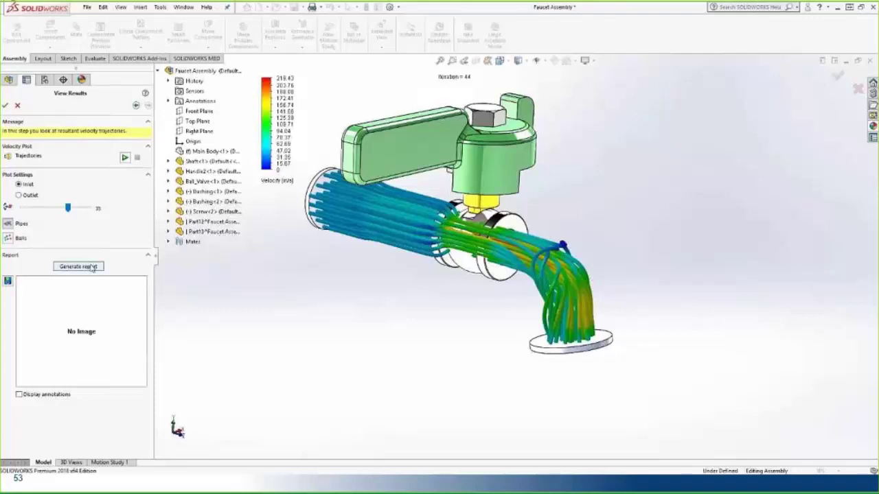
Step: Capture an image of the pipe trajectories for the report and generate the FloXpress report
{"action": "left_click", "coordinate": [8, 281]}
{"action": "left_click", "coordinate": [90, 269]}
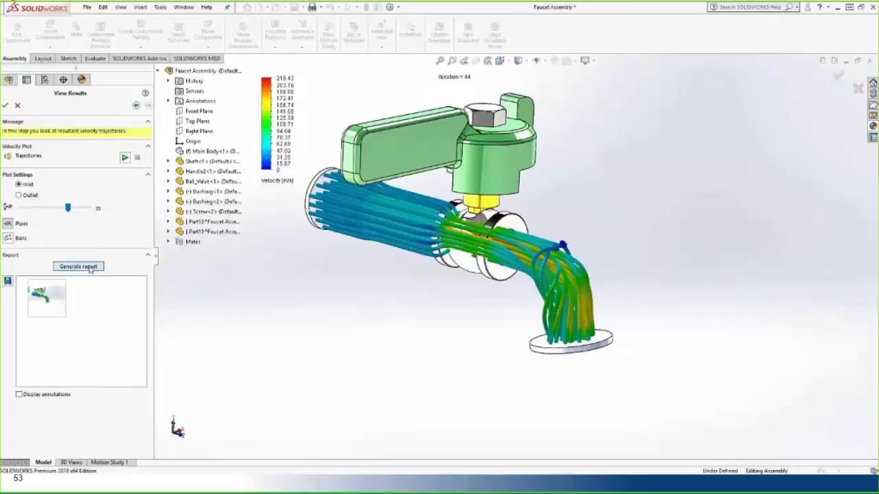